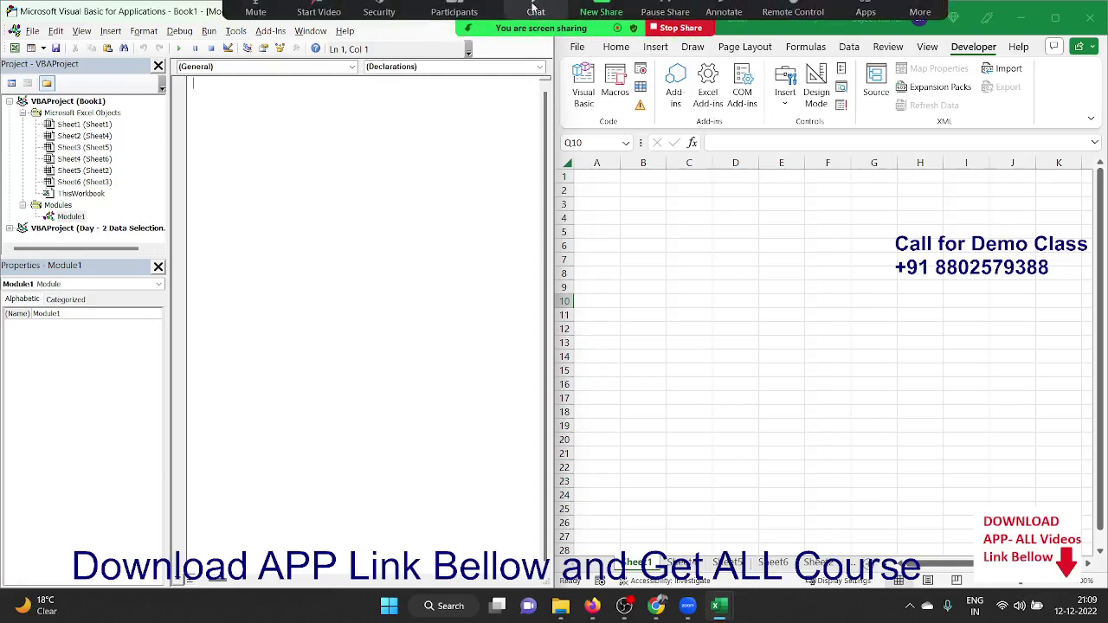
# Show and close the meeting participants list, then mute and unmute the microphone.
pyautogui.click(477, 26)
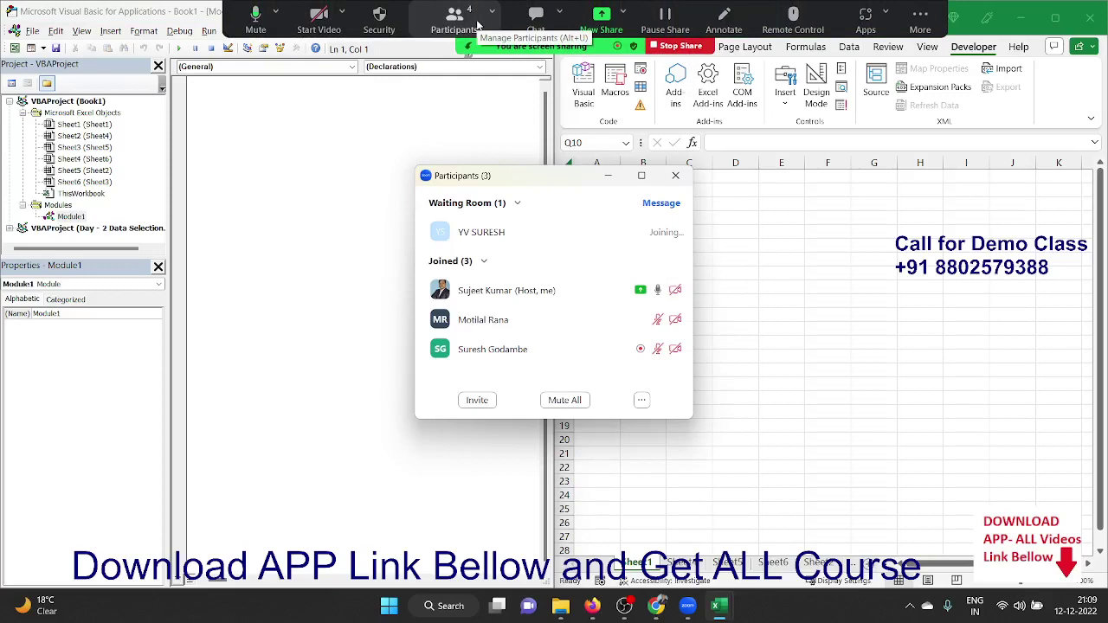
pyautogui.click(682, 183)
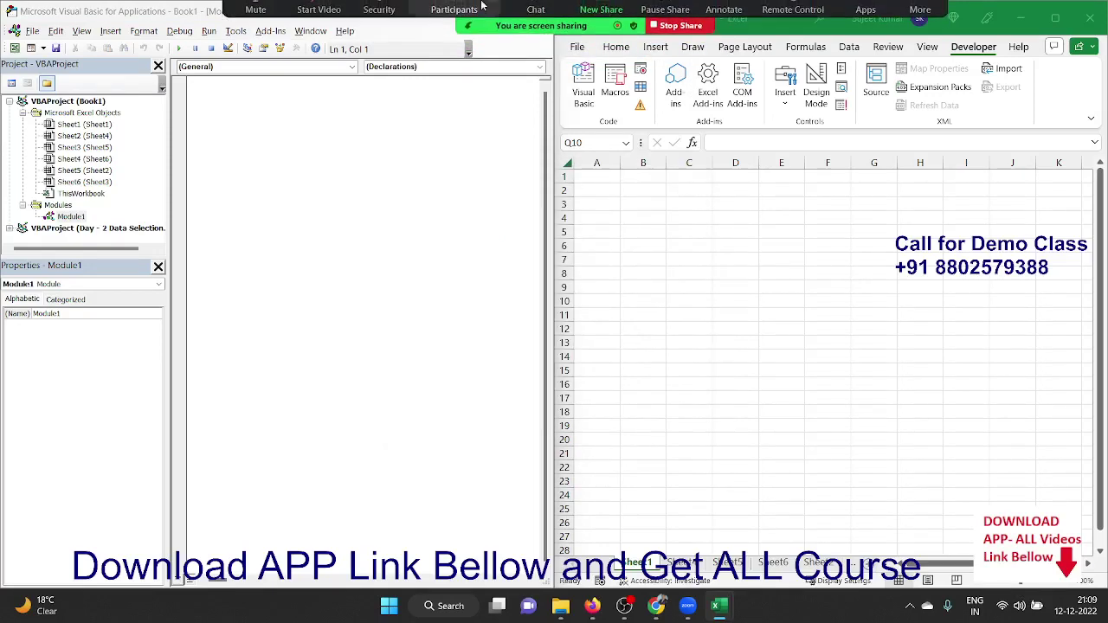
pyautogui.click(255, 25)
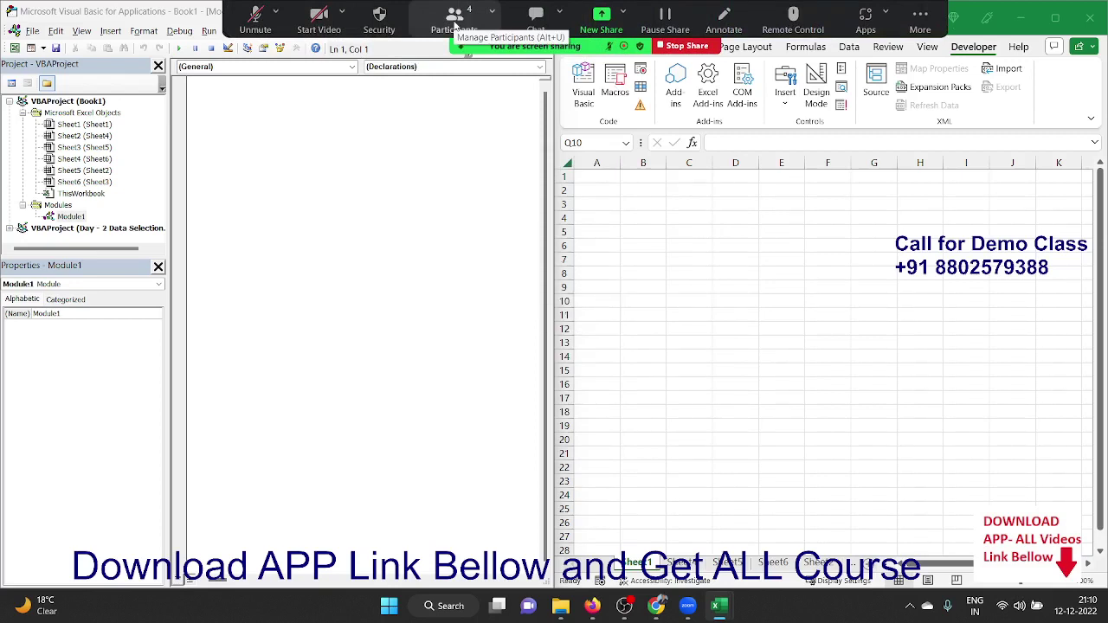
pyautogui.click(256, 14)
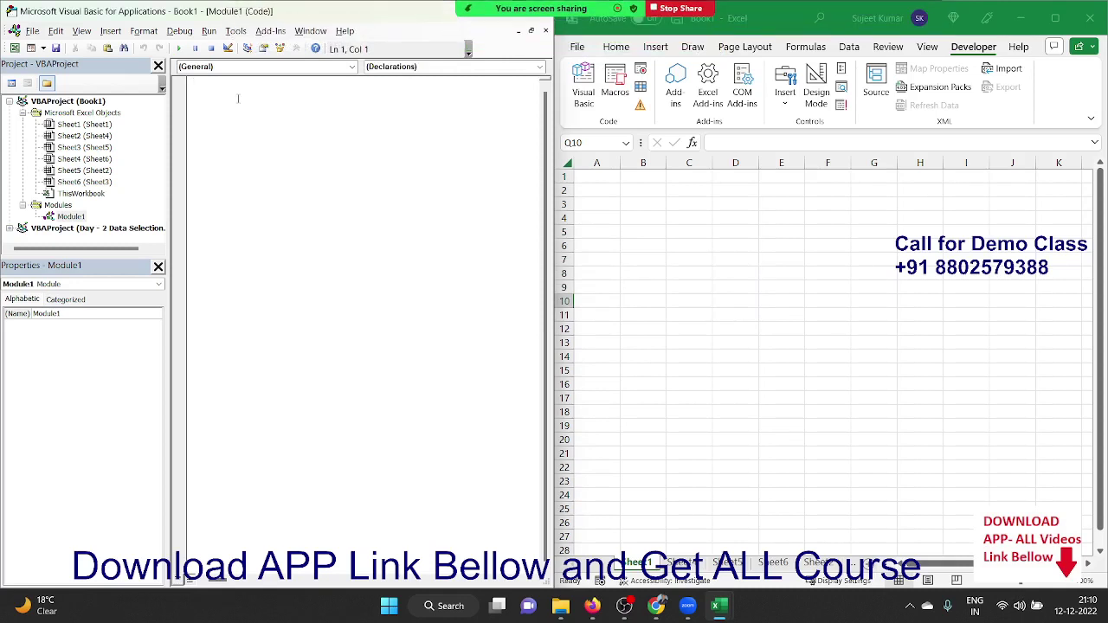
# Enter the declaration Sub loop_1(), fixing the 'oop' typo, so End Sub is added.
pyautogui.write('Su')
pyautogui.write('b l')
pyautogui.write('oo')
pyautogui.write('p(')
pyautogui.press('Return')
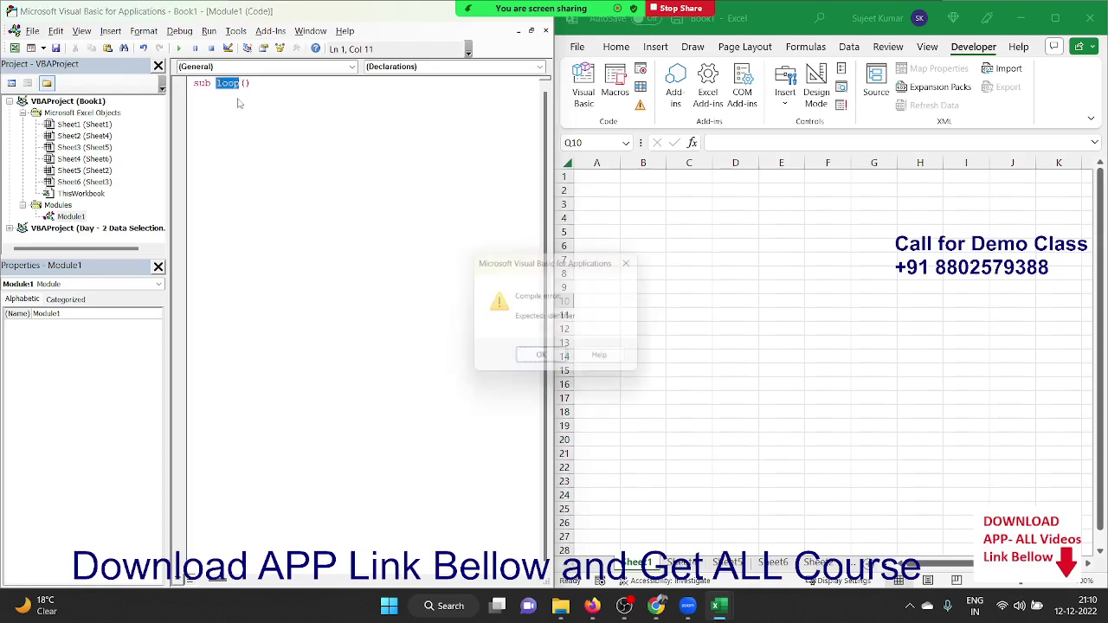
pyautogui.press('Return')
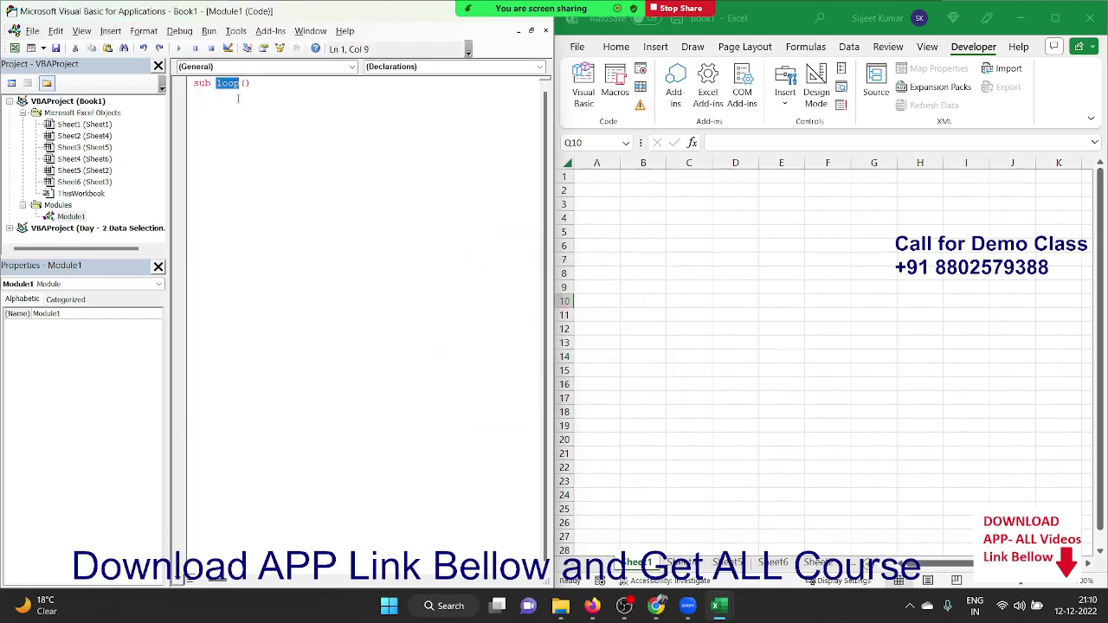
pyautogui.press('Right')
pyautogui.write('_')
pyautogui.write('1')
pyautogui.press('Return')
pyautogui.press('Return')
pyautogui.press('Return')
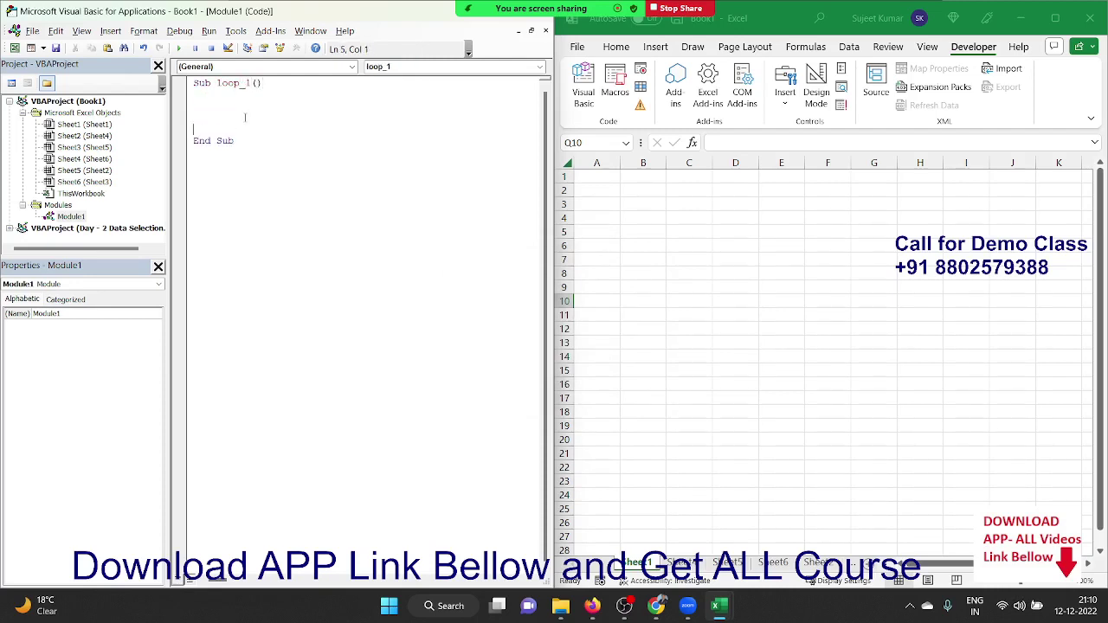
# Enter the headers Name, City and Amt in A1:C1.
pyautogui.click(655, 219)
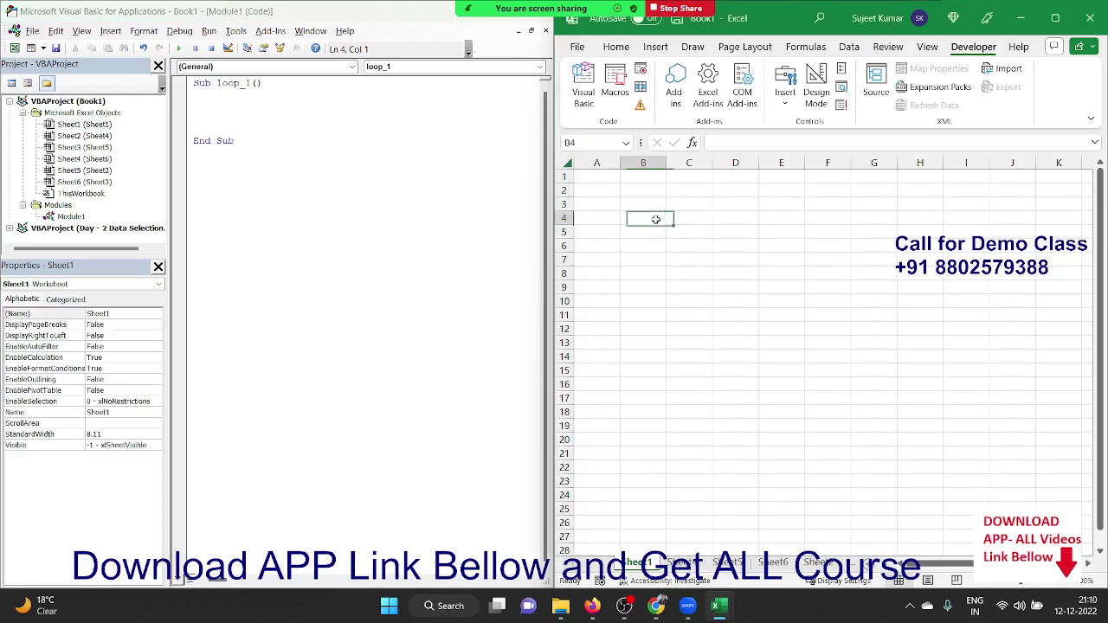
pyautogui.click(606, 174)
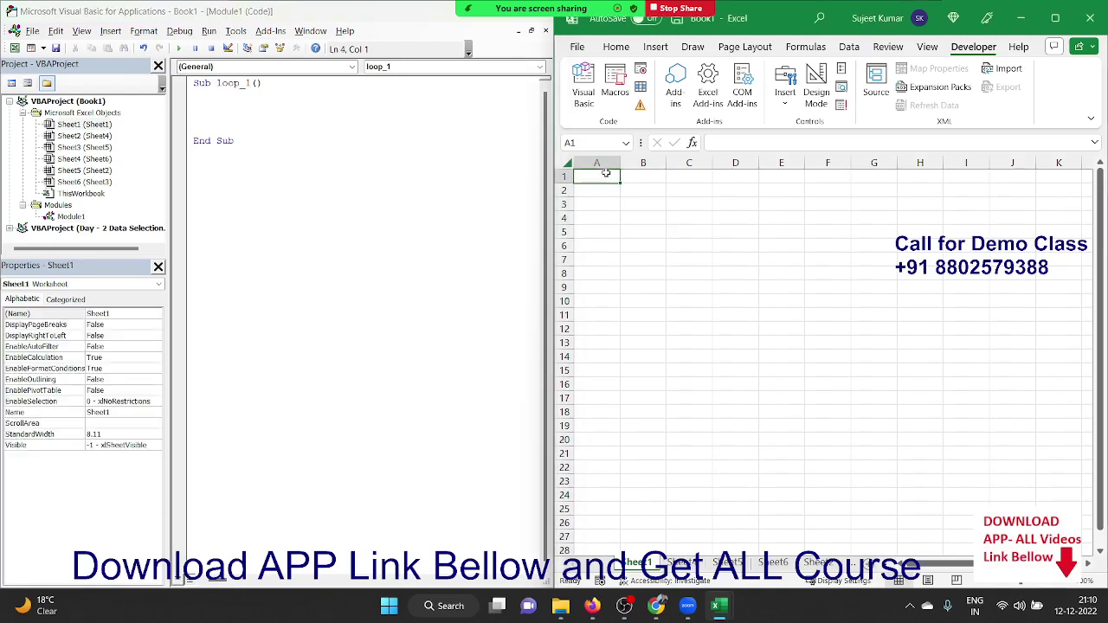
pyautogui.write('Name')
pyautogui.press('Tab')
pyautogui.write('C')
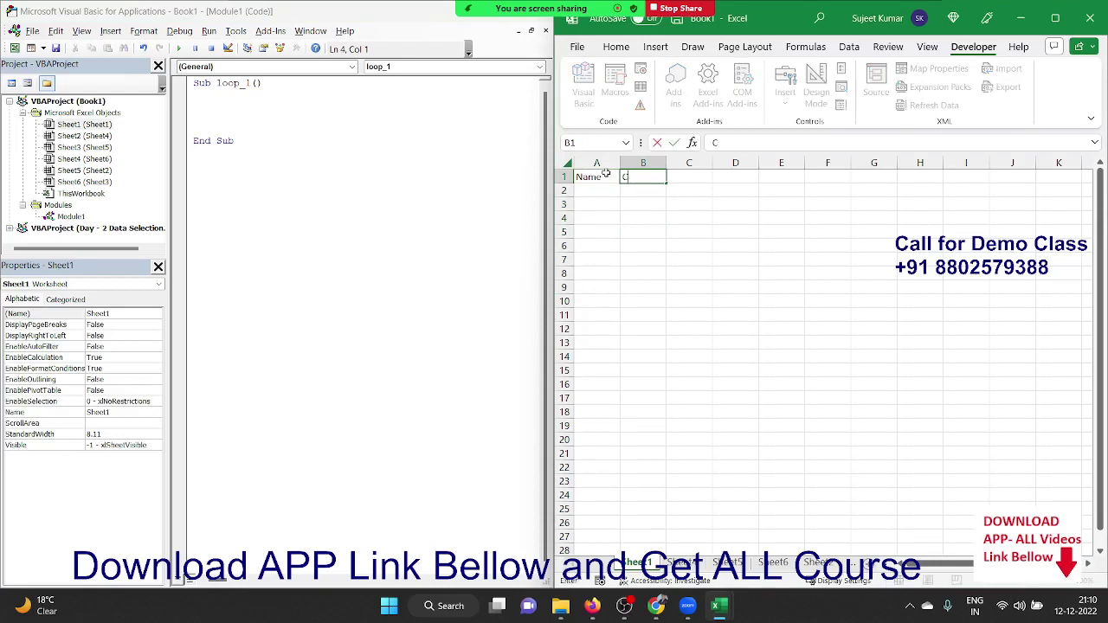
pyautogui.write('ity')
pyautogui.press('Tab')
pyautogui.write('Amt')
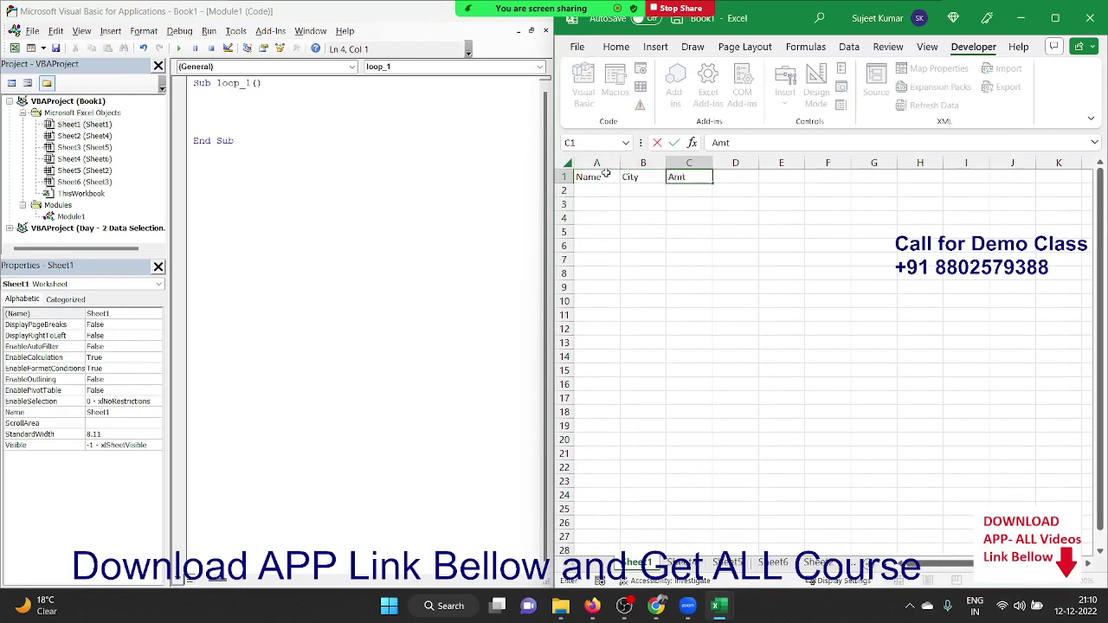
pyautogui.press('Return')
# Type a first City entry in B2 and fill it down through B5.
pyautogui.press('Tab')
pyautogui.write('Puj')
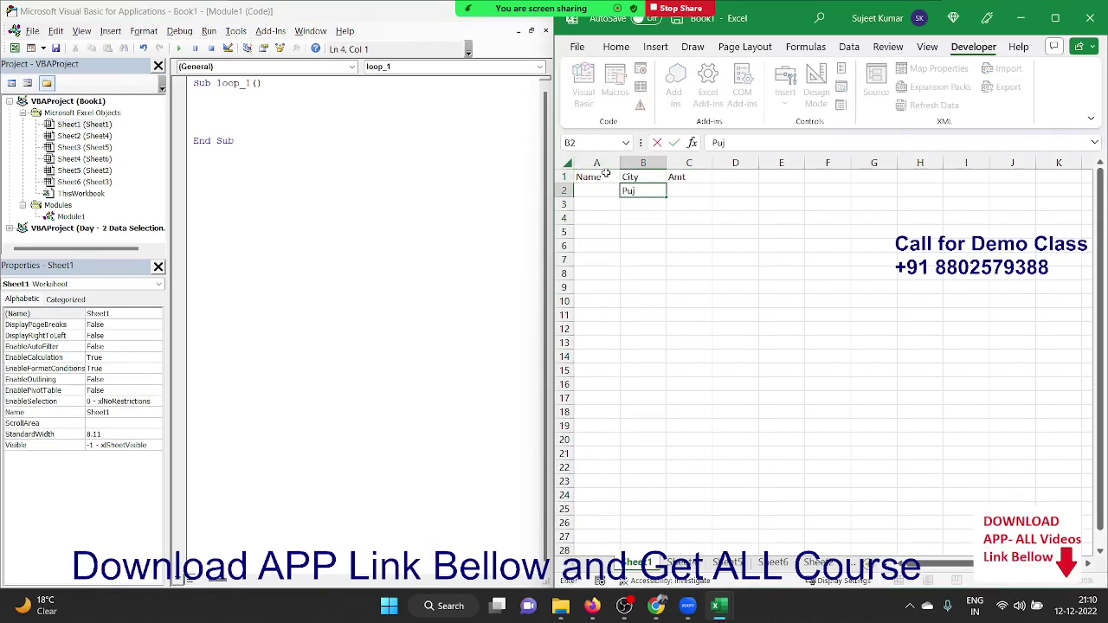
pyautogui.write('a')
pyautogui.click(643, 218)
pyautogui.click(645, 195)
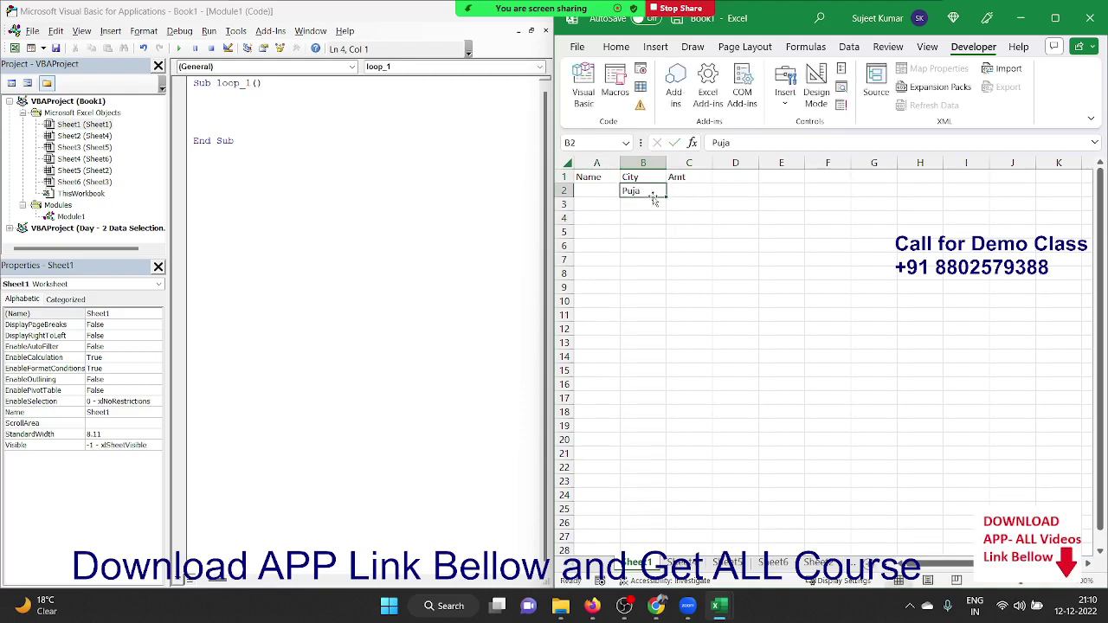
pyautogui.moveTo(666, 197); pyautogui.dragTo(666, 237)
# Put TOTAL in A6 and =SUM(C2:C5) in C6.
pyautogui.click(611, 251)
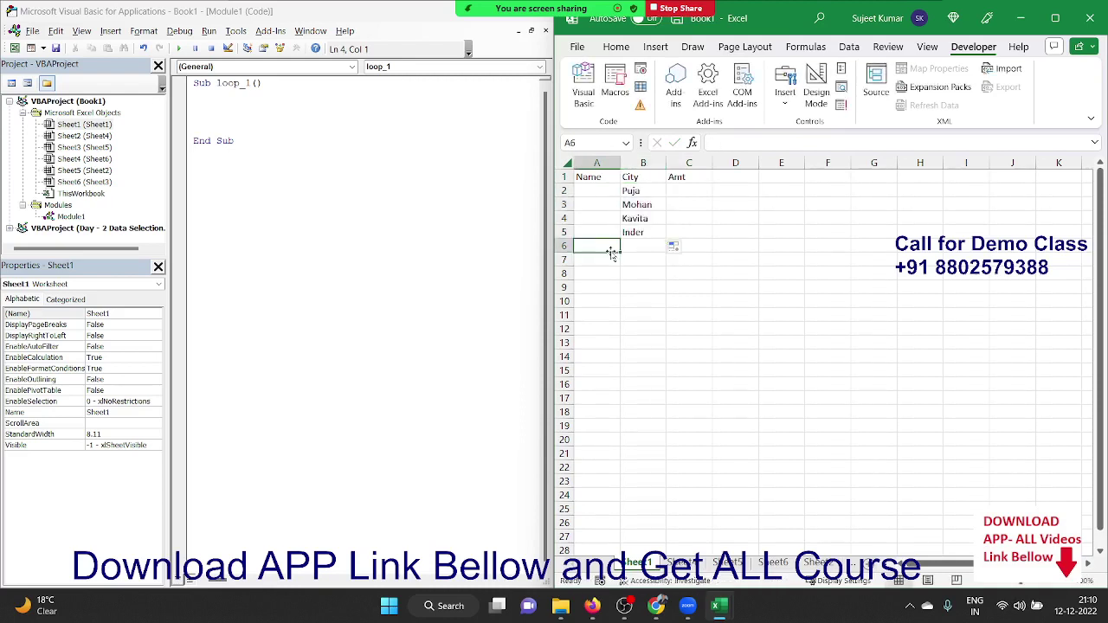
pyautogui.write('TOTAL')
pyautogui.press('Tab')
pyautogui.press('Tab')
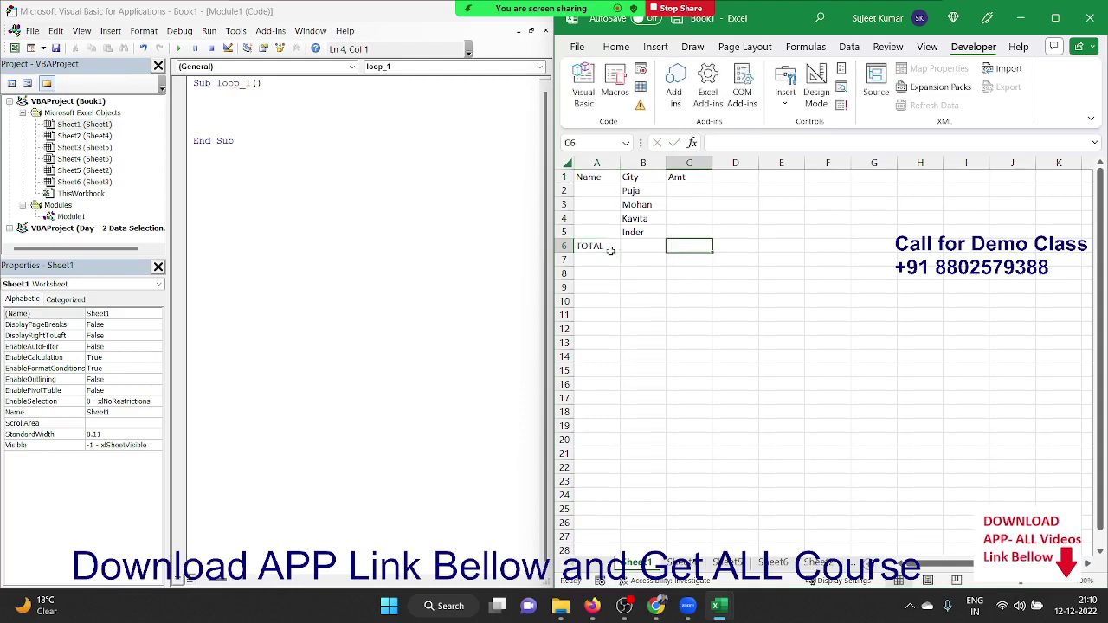
pyautogui.write('=sum')
pyautogui.press('Tab')
pyautogui.press('Up')
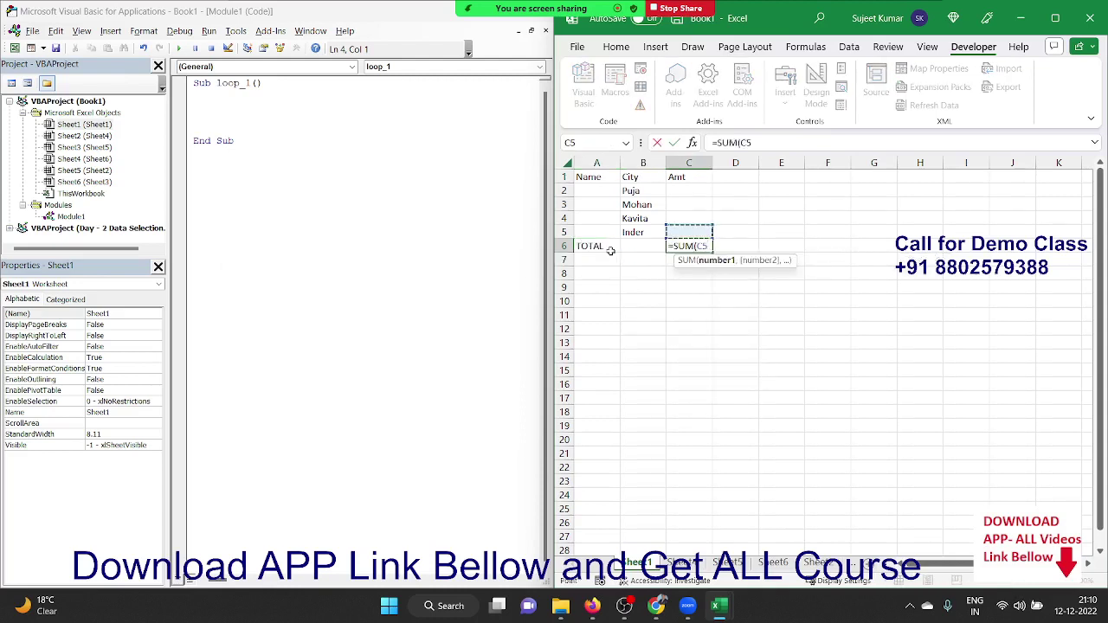
pyautogui.hotkey('shift', 'Up')
pyautogui.hotkey('shift', 'Up')
pyautogui.hotkey('shift', 'Up')
pyautogui.press('Return')
# Select the whole table from the TOTAL row up to the headers.
pyautogui.click(612, 251)
pyautogui.hotkey('shift', 'Right')
pyautogui.hotkey('shift', 'Right')
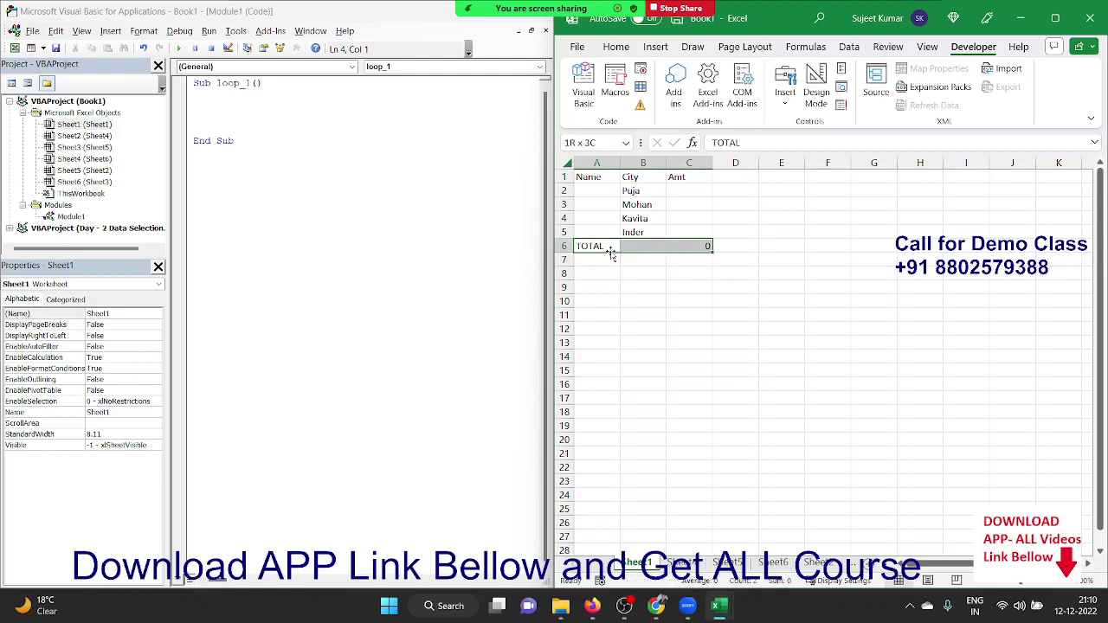
pyautogui.hotkey('shift', 'Up')
pyautogui.hotkey('shift', 'Up')
pyautogui.hotkey('shift', 'Up')
pyautogui.hotkey('shift', 'Up')
pyautogui.hotkey('shift', 'Up')
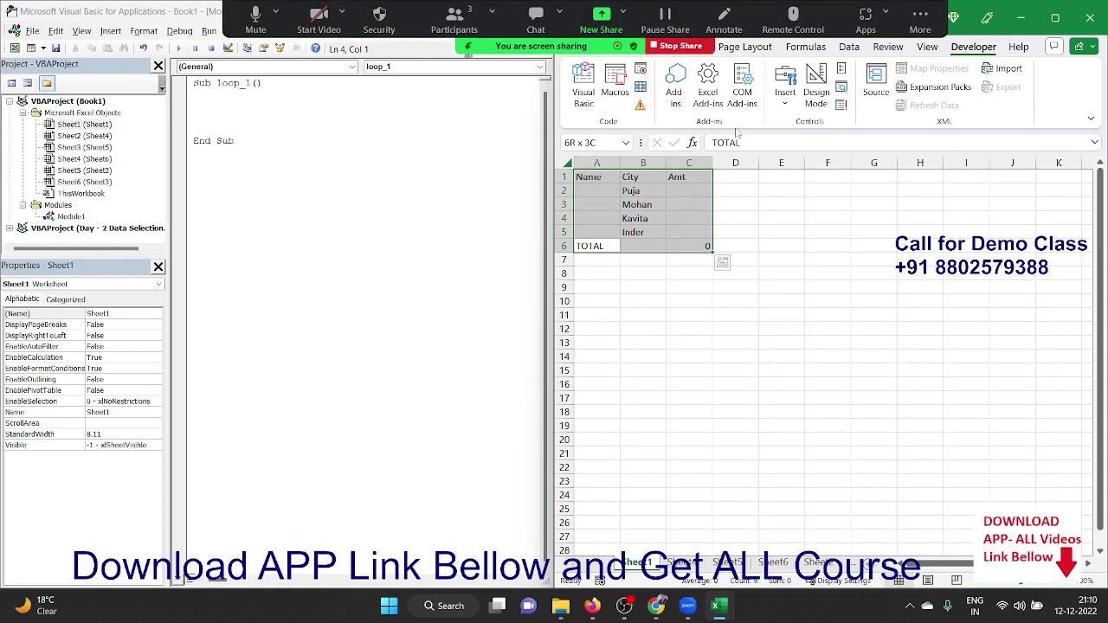
# Give A1:C6 Outline and Inside borders through Format Cells' Border settings.
pyautogui.rightClick(663, 179)
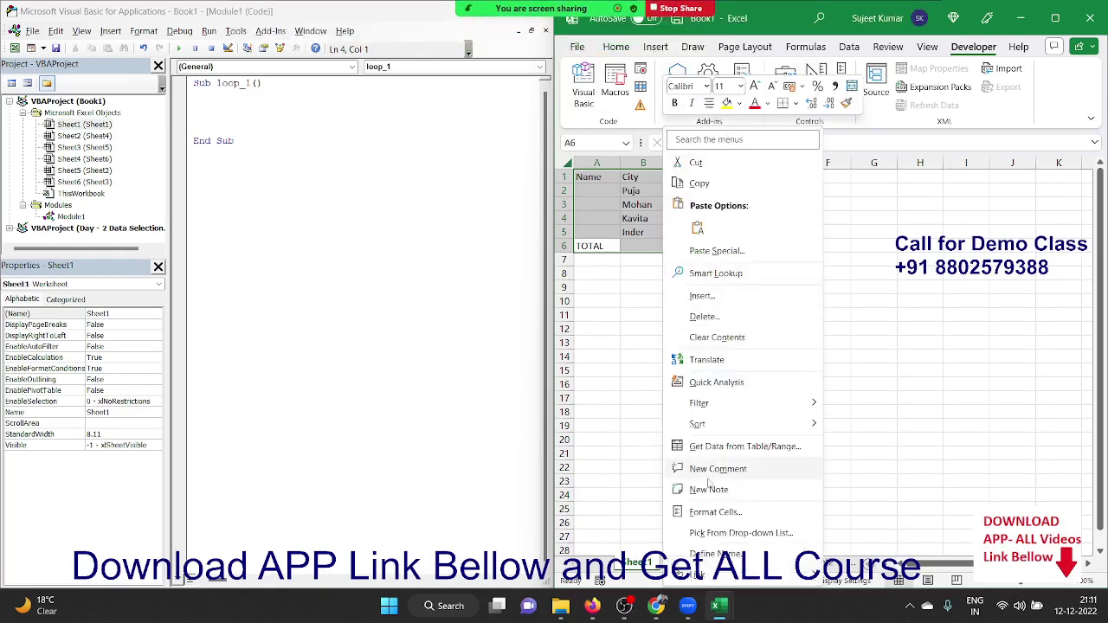
pyautogui.click(705, 512)
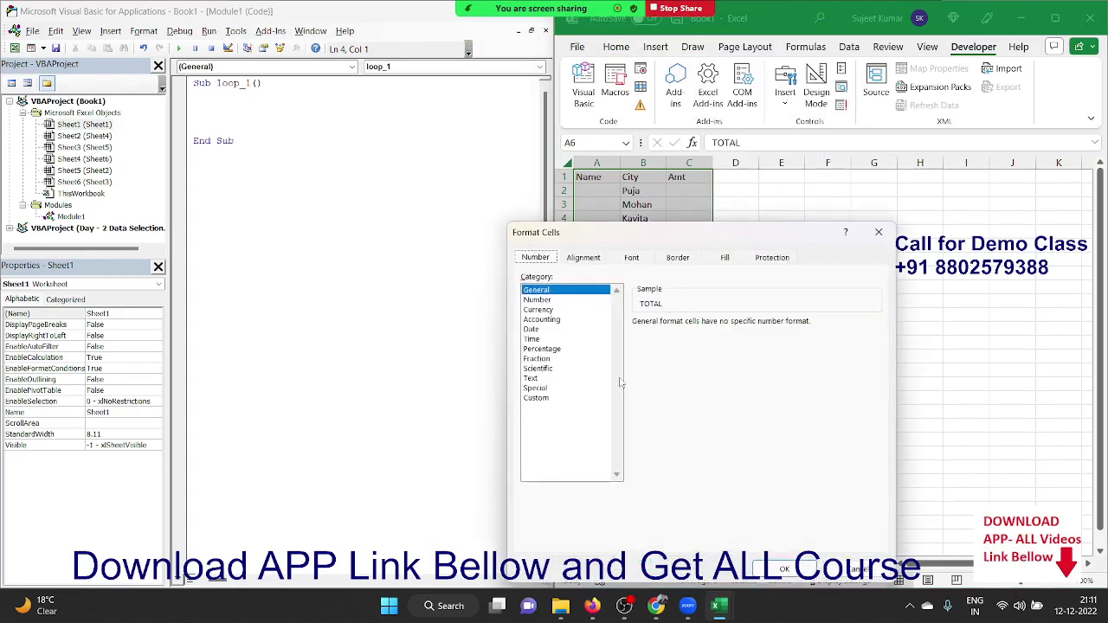
pyautogui.click(682, 259)
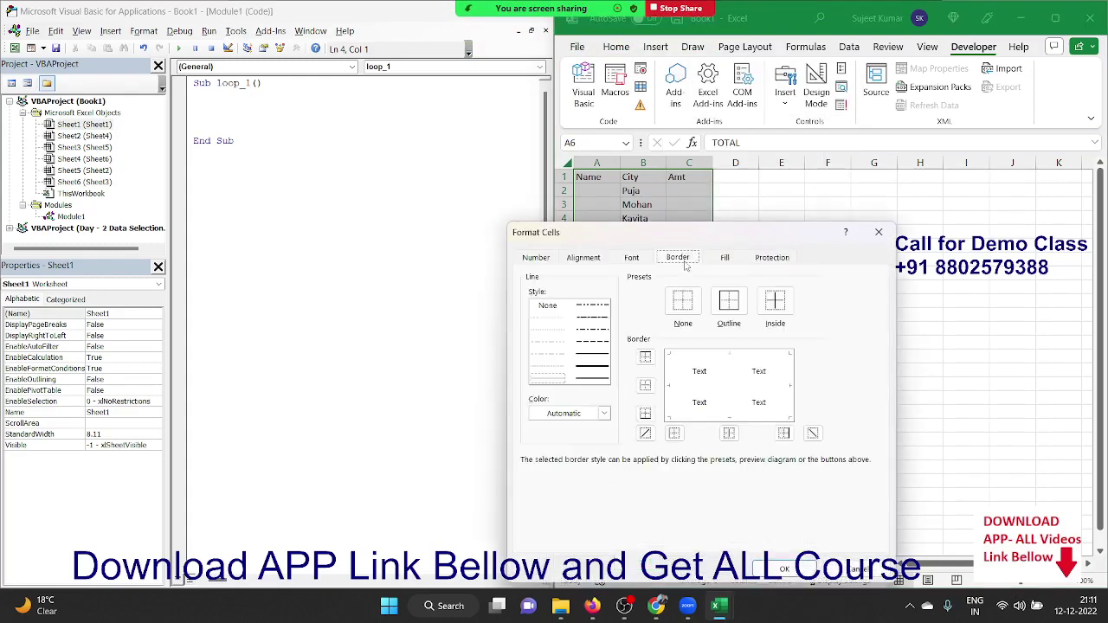
pyautogui.click(728, 303)
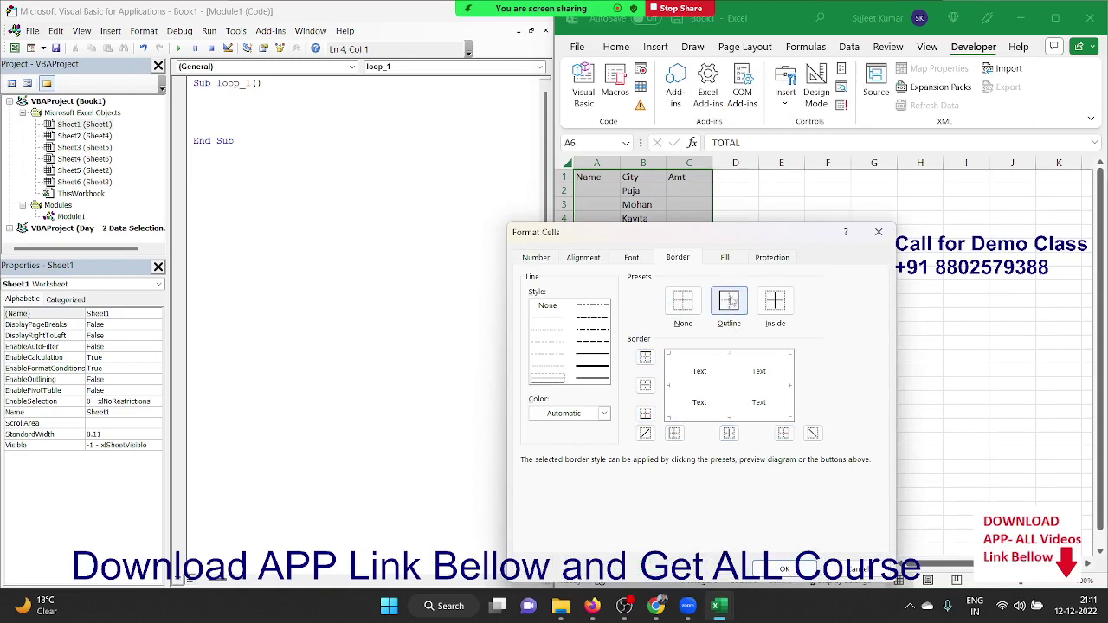
pyautogui.click(762, 308)
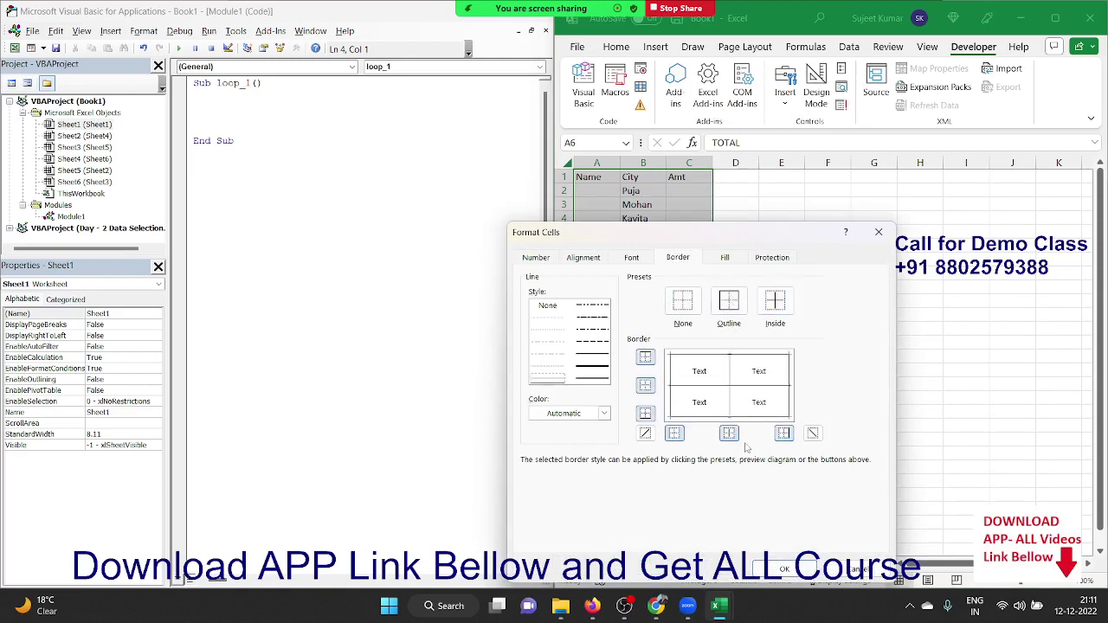
pyautogui.click(779, 569)
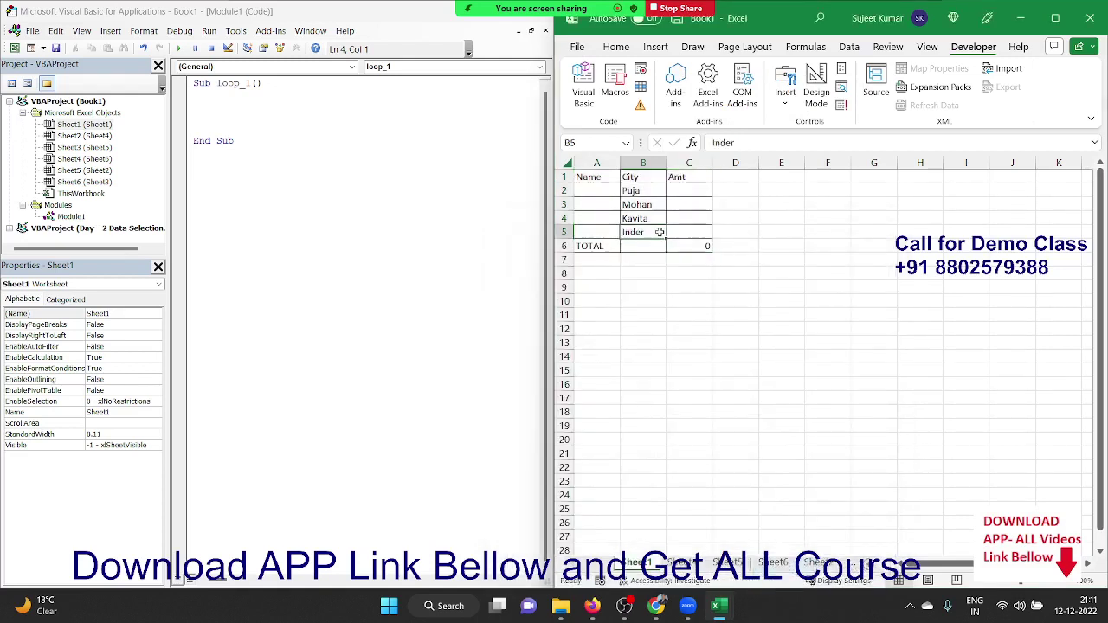
# Check the new borders on the sum cell and the whole table, then deselect.
pyautogui.click(681, 249)
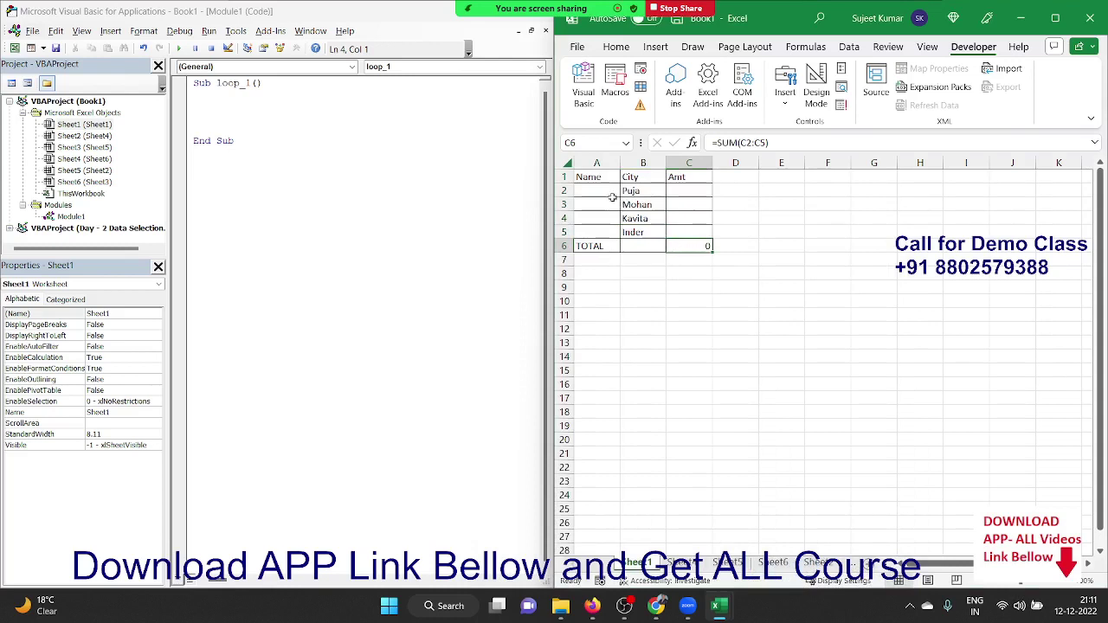
pyautogui.moveTo(601, 180); pyautogui.dragTo(675, 245)
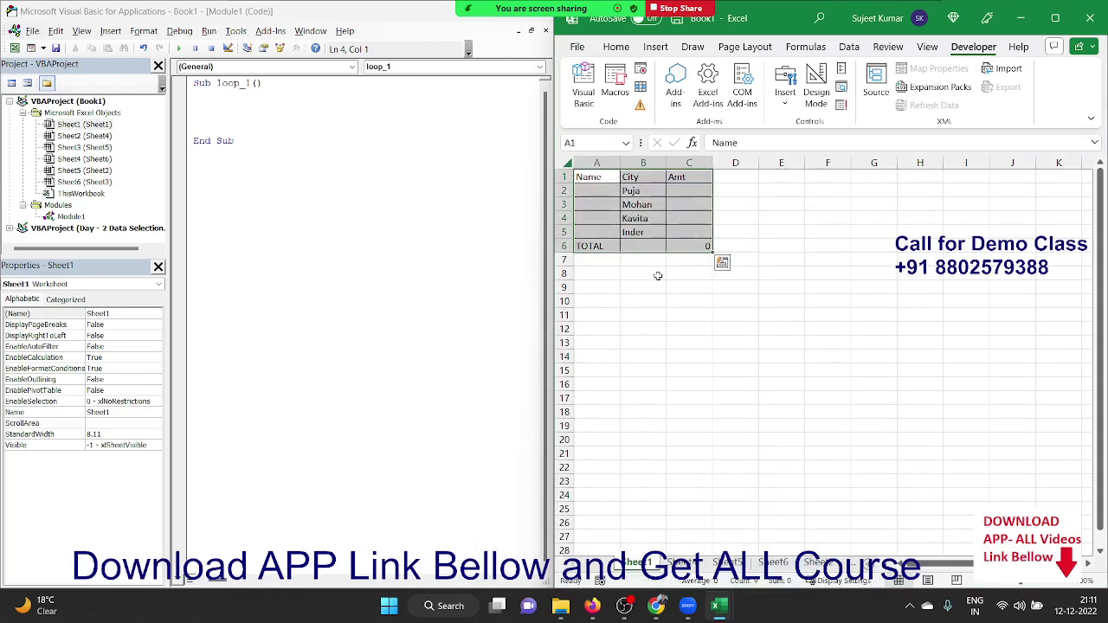
pyautogui.click(608, 275)
# Add the line Range("A1:C6").Copy inside loop_1.
pyautogui.click(597, 373)
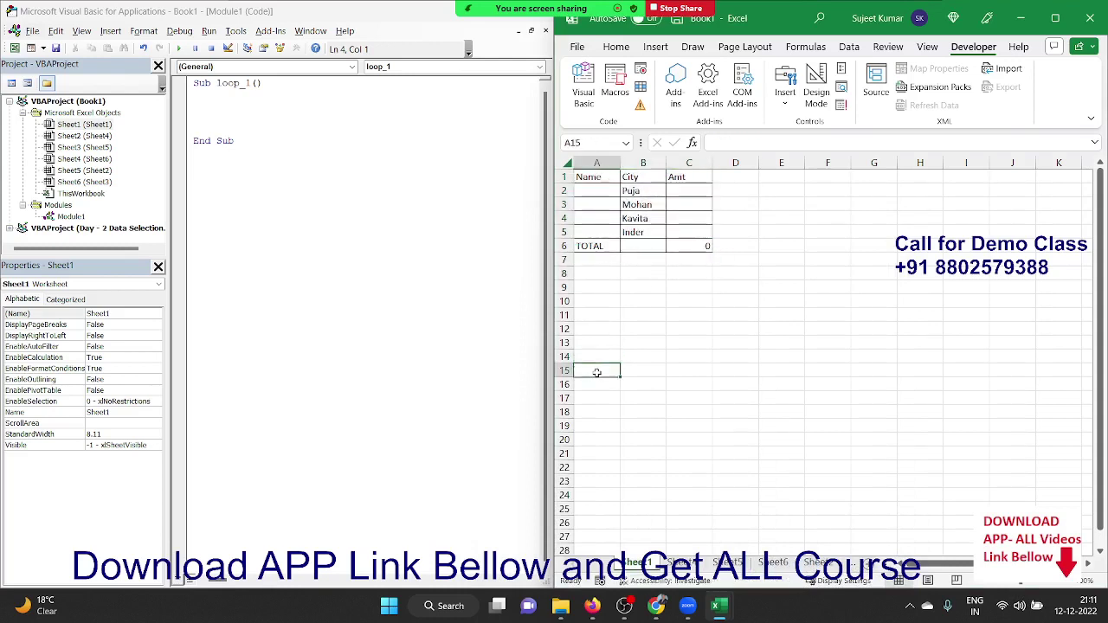
pyautogui.click(597, 512)
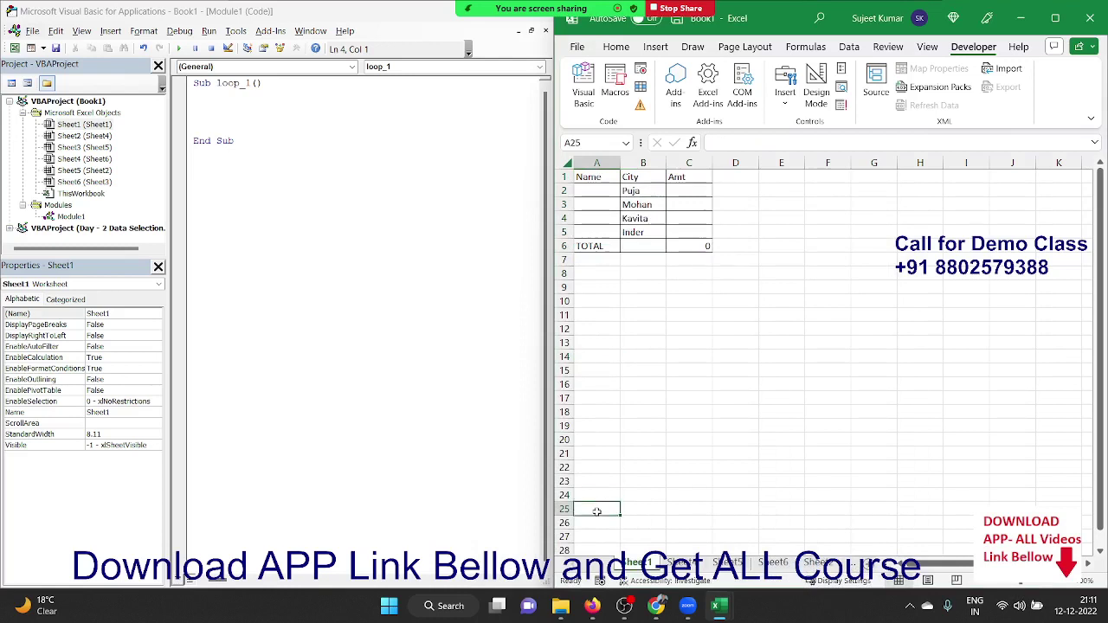
pyautogui.click(240, 108)
pyautogui.press('Return')
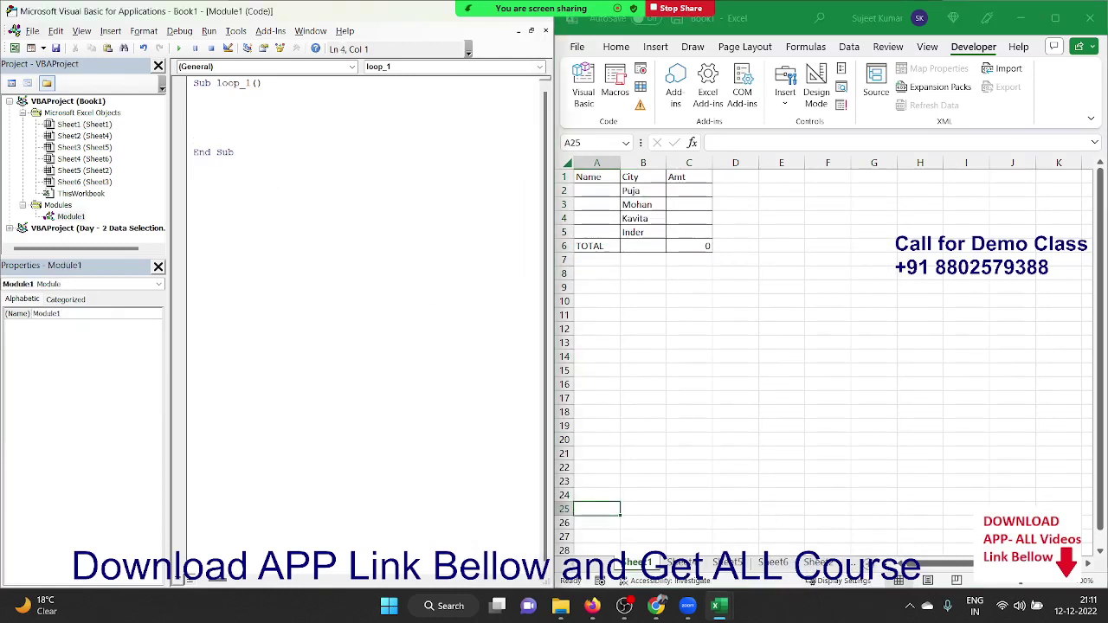
pyautogui.write('range')
pyautogui.write('("')
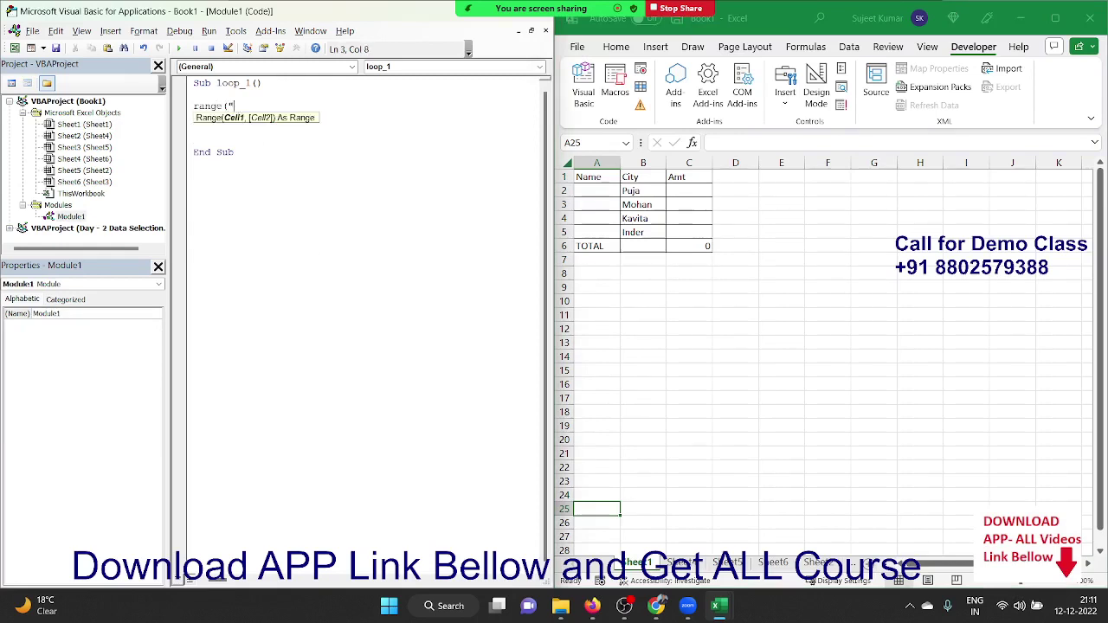
pyautogui.write('A1:C6"')
pyautogui.write(').cop')
pyautogui.press('Tab')
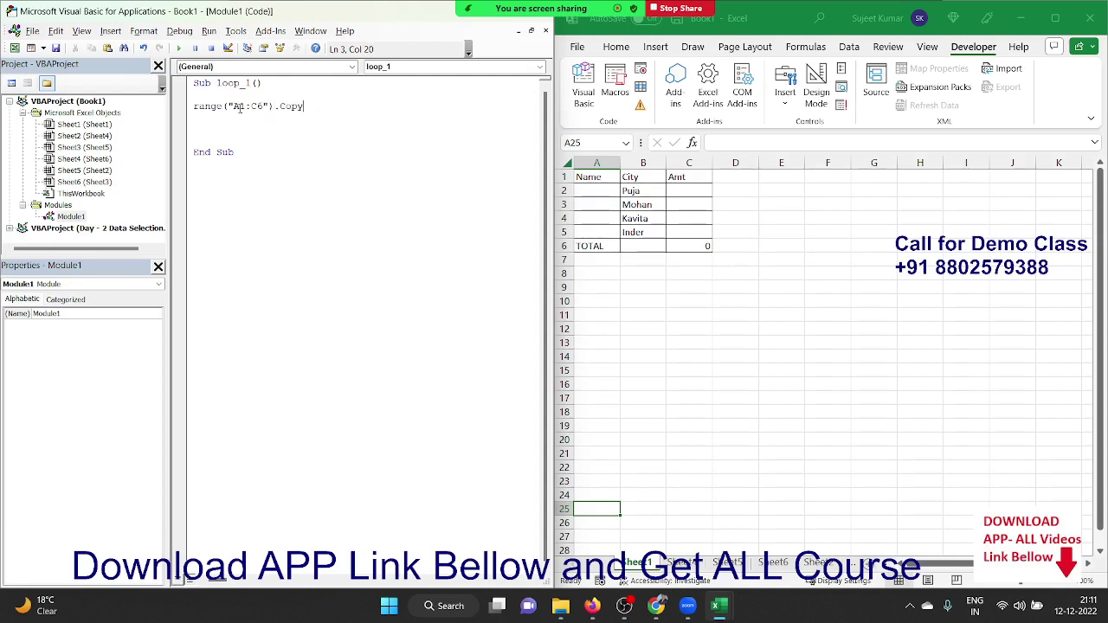
pyautogui.press('Return')
pyautogui.press('Return')
pyautogui.press('Return')
# Add the line Range("A65000").End(xlUp).Offset(2, 0).PasteSpecial below the copy line.
pyautogui.write('ra')
pyautogui.write('nge(')
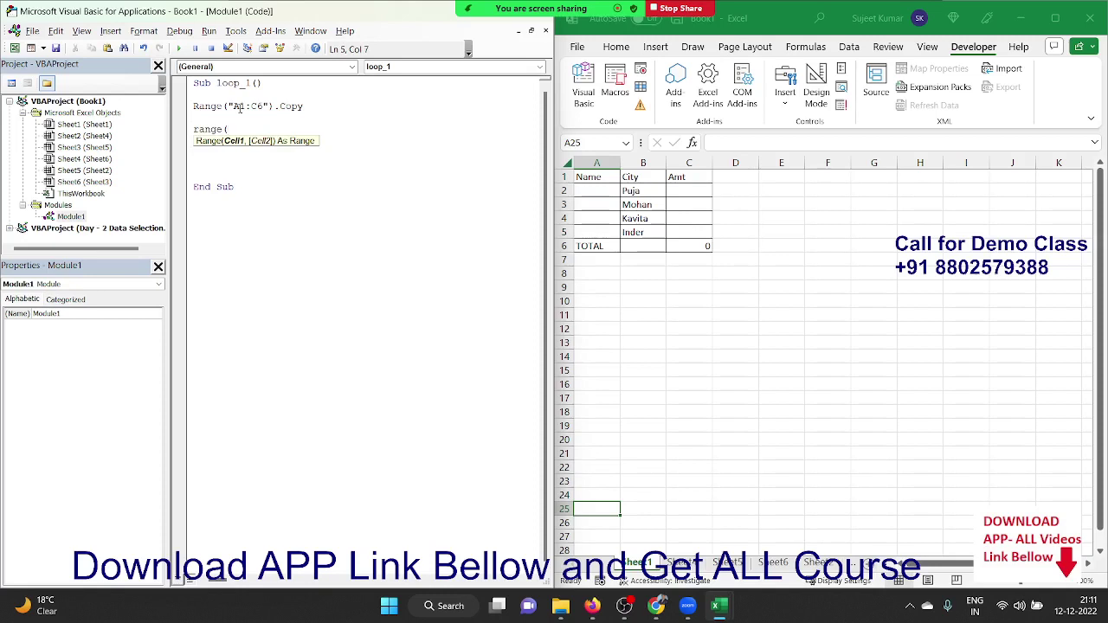
pyautogui.write('"A6500')
pyautogui.write('0").e')
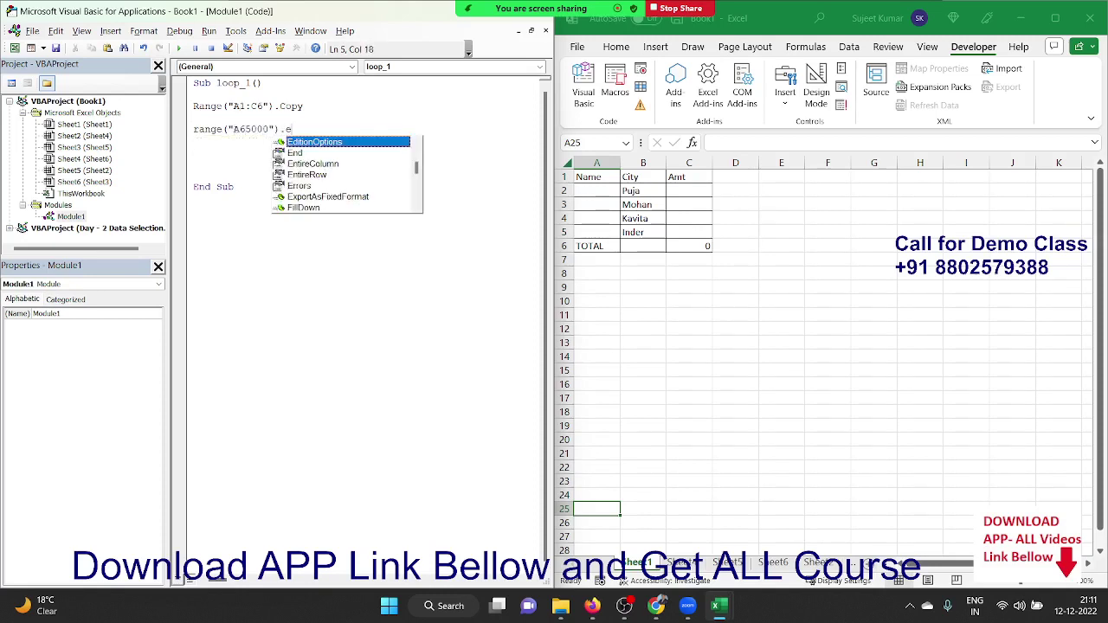
pyautogui.write('n')
pyautogui.press('Tab')
pyautogui.write('(')
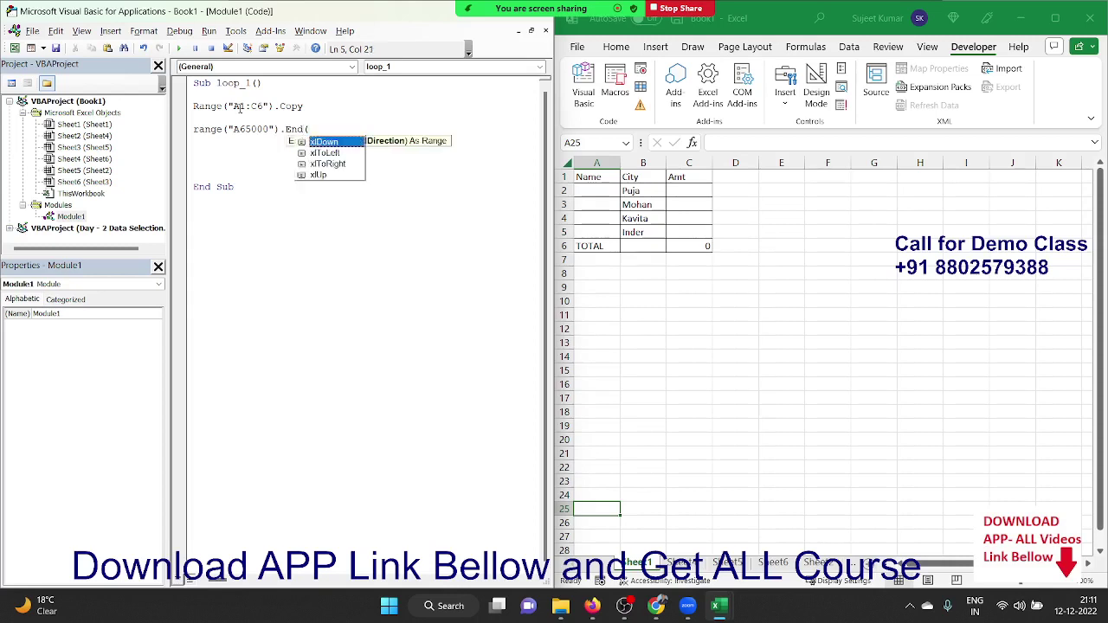
pyautogui.write('xlu')
pyautogui.press('Tab')
pyautogui.write(')')
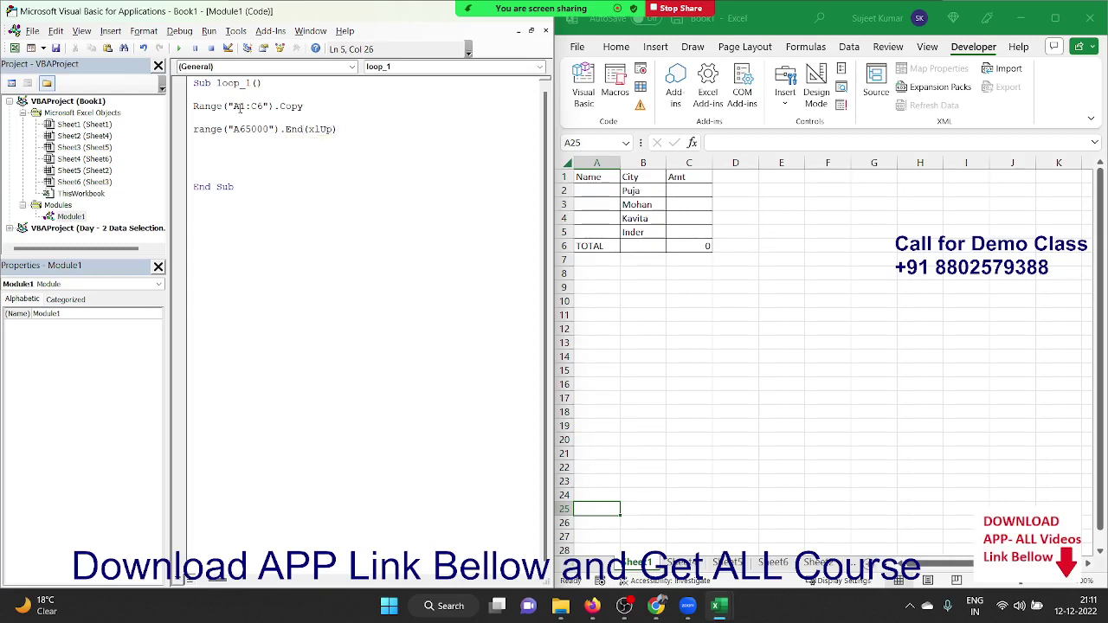
pyautogui.write('.')
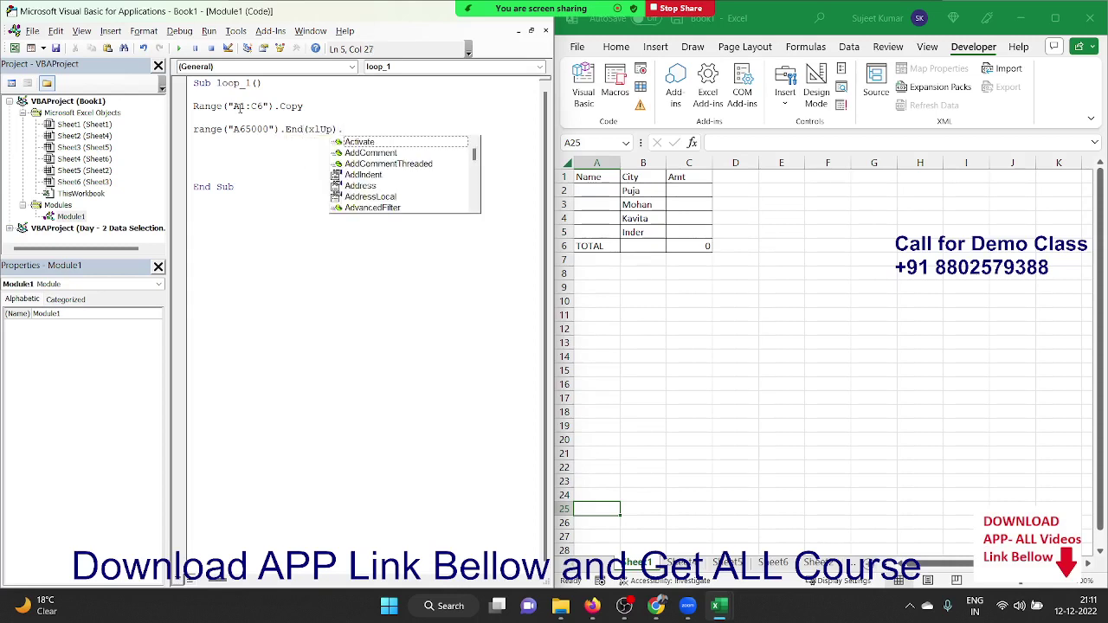
pyautogui.write('of')
pyautogui.press('Tab')
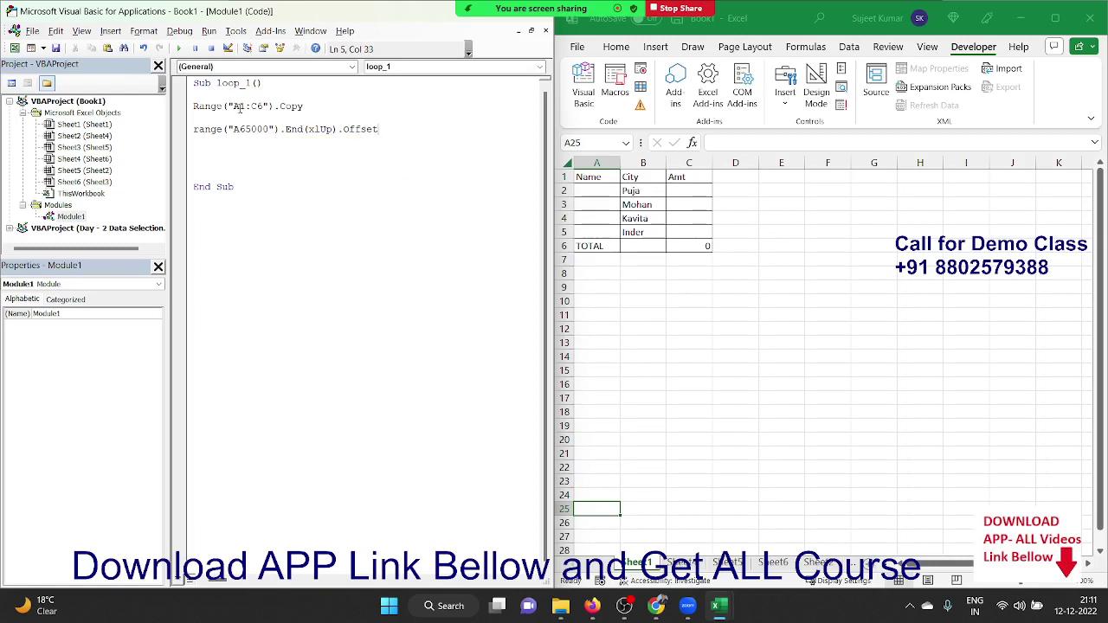
pyautogui.write('(2')
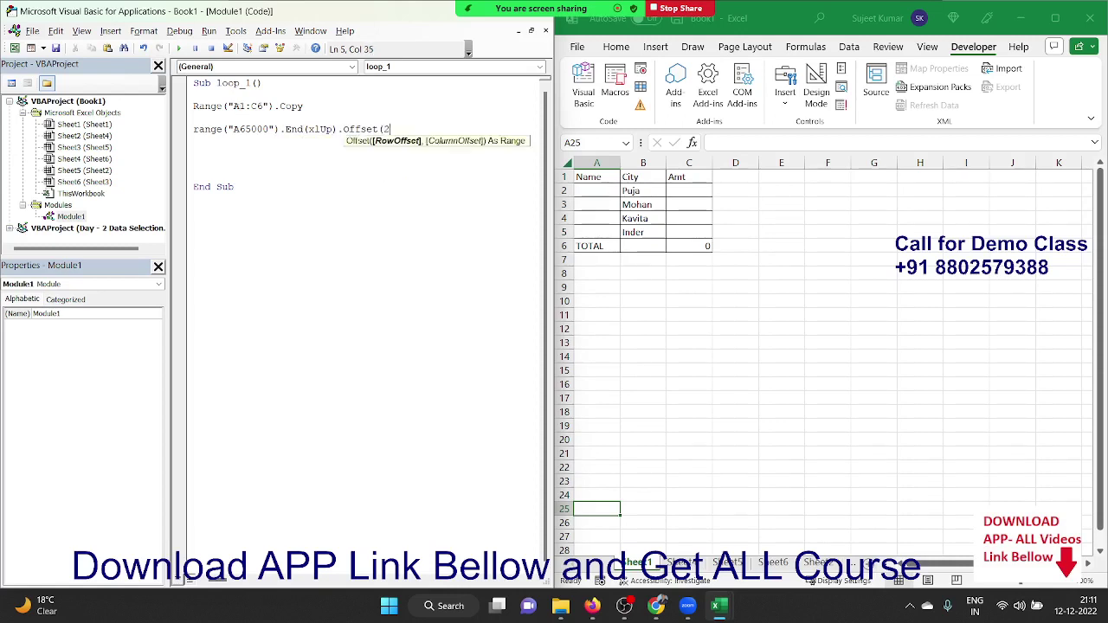
pyautogui.write(',0).p')
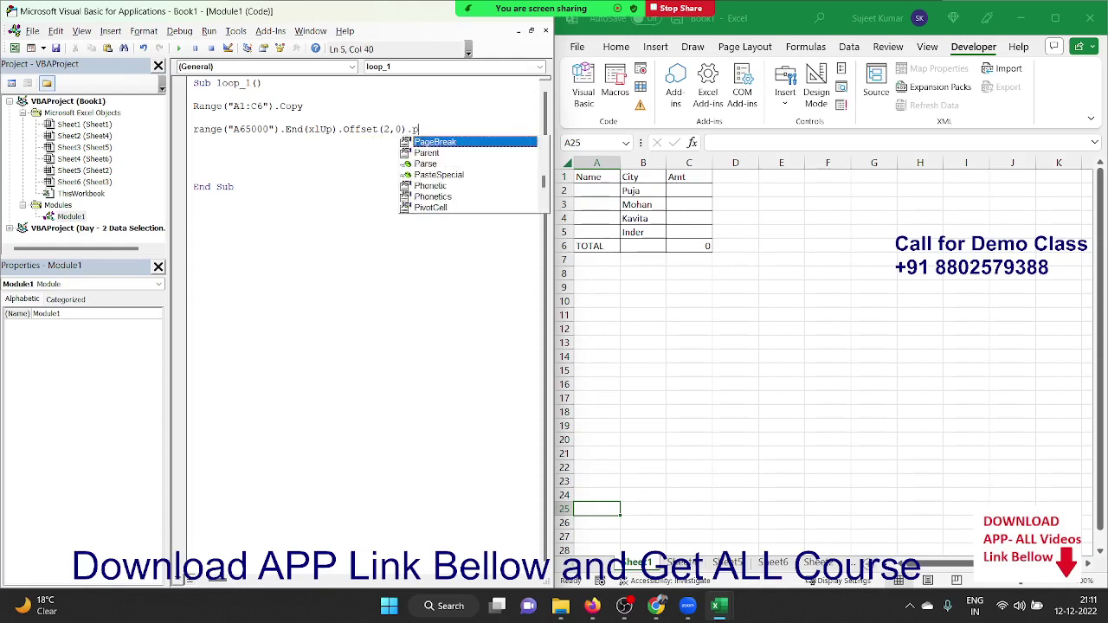
pyautogui.press('Down')
pyautogui.press('Down')
pyautogui.press('Down')
pyautogui.press('Return')
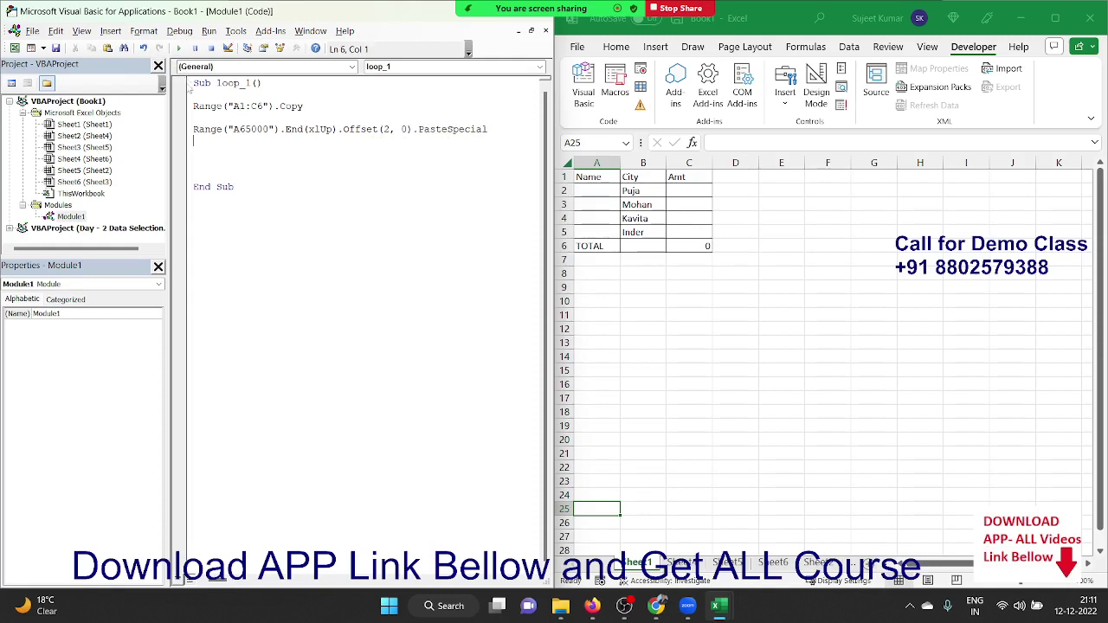
# Delete loop_1's blank line, run it six times, then clear the pasted copies.
pyautogui.click(197, 117)
pyautogui.press('Delete')
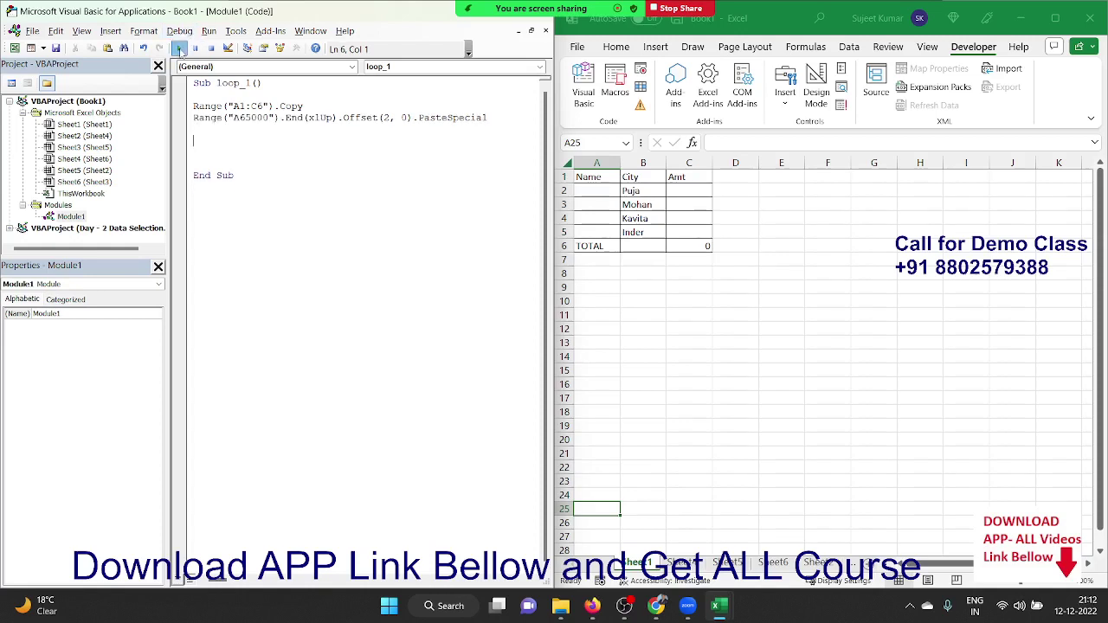
pyautogui.click(179, 49)
pyautogui.click(180, 48)
pyautogui.click(180, 49)
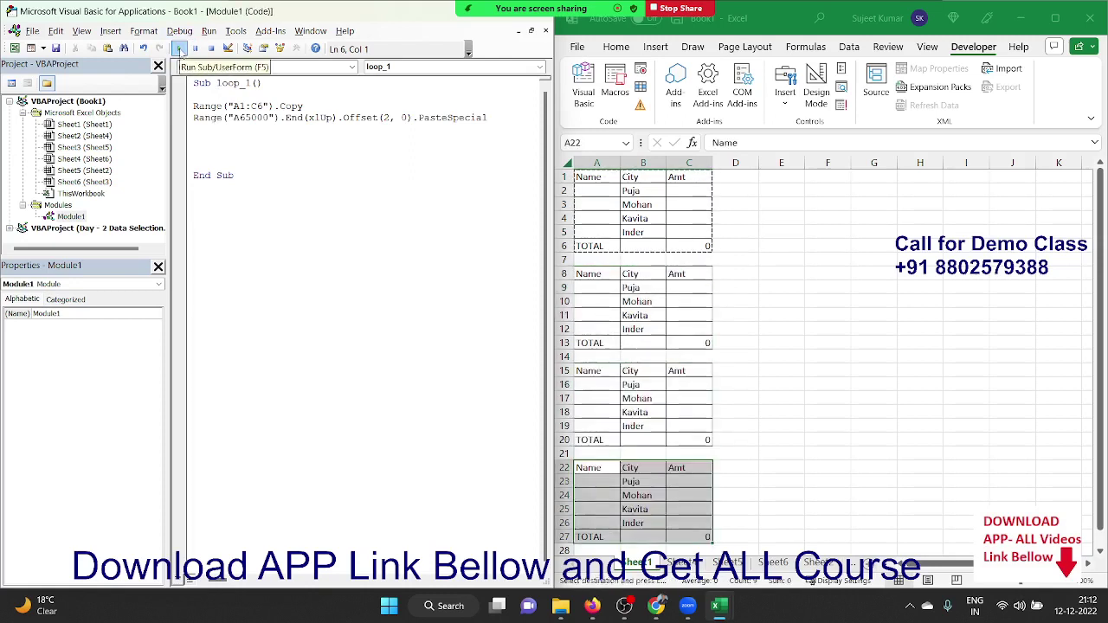
pyautogui.click(179, 48)
pyautogui.click(179, 48)
pyautogui.click(179, 48)
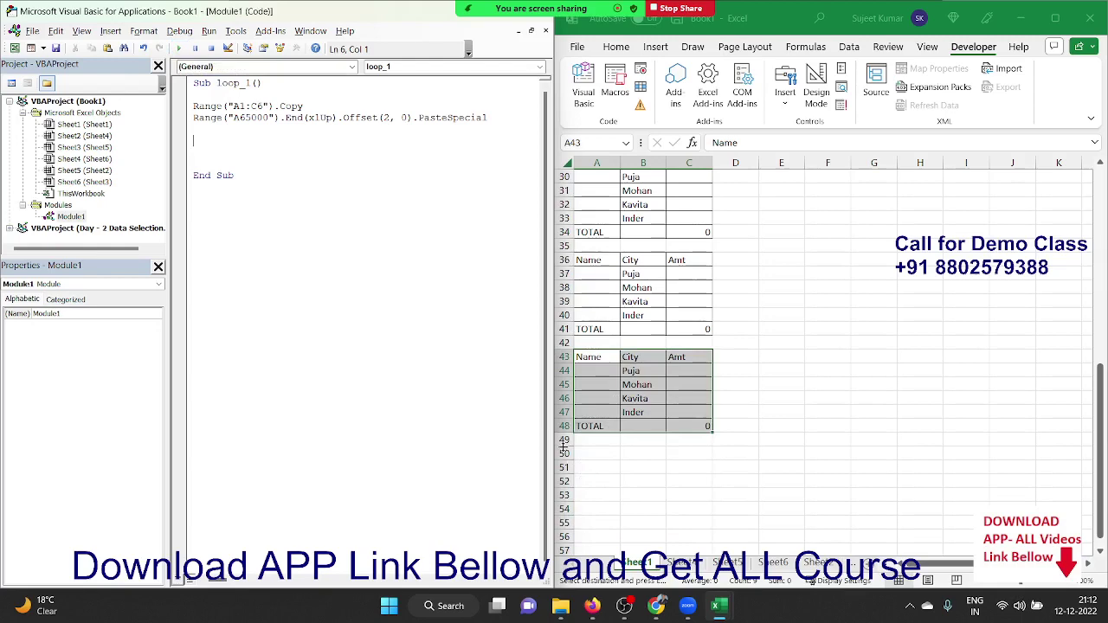
pyautogui.moveTo(561, 439)
pyautogui.mouseDown()
pyautogui.moveTo(525, 139)
pyautogui.moveTo(531, 286)
pyautogui.moveTo(531, 277)
pyautogui.mouseUp()
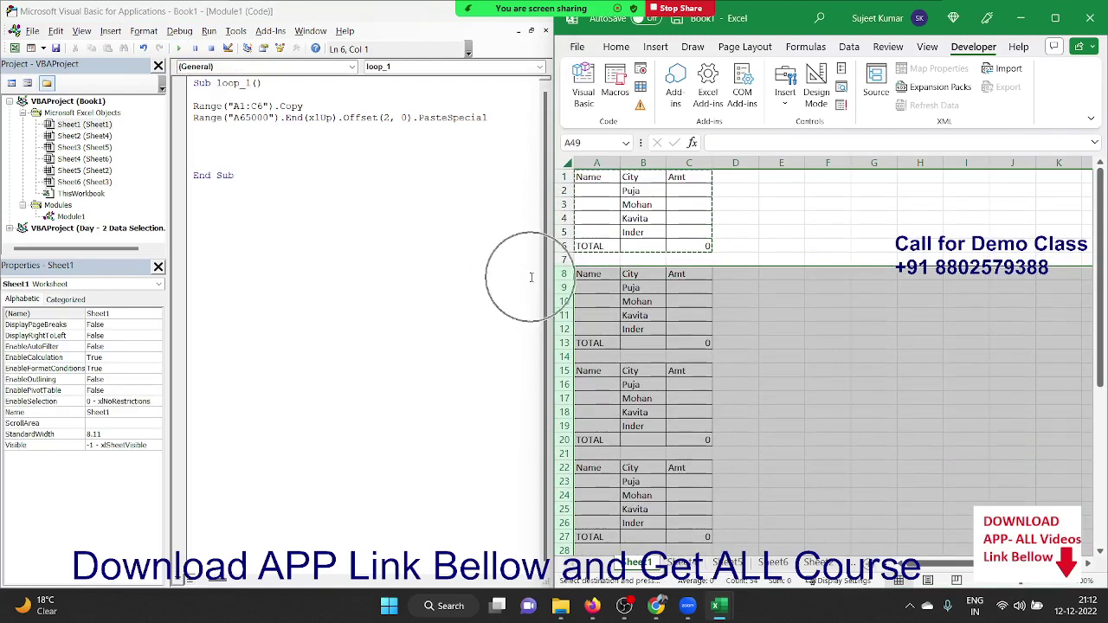
pyautogui.press('Delete')
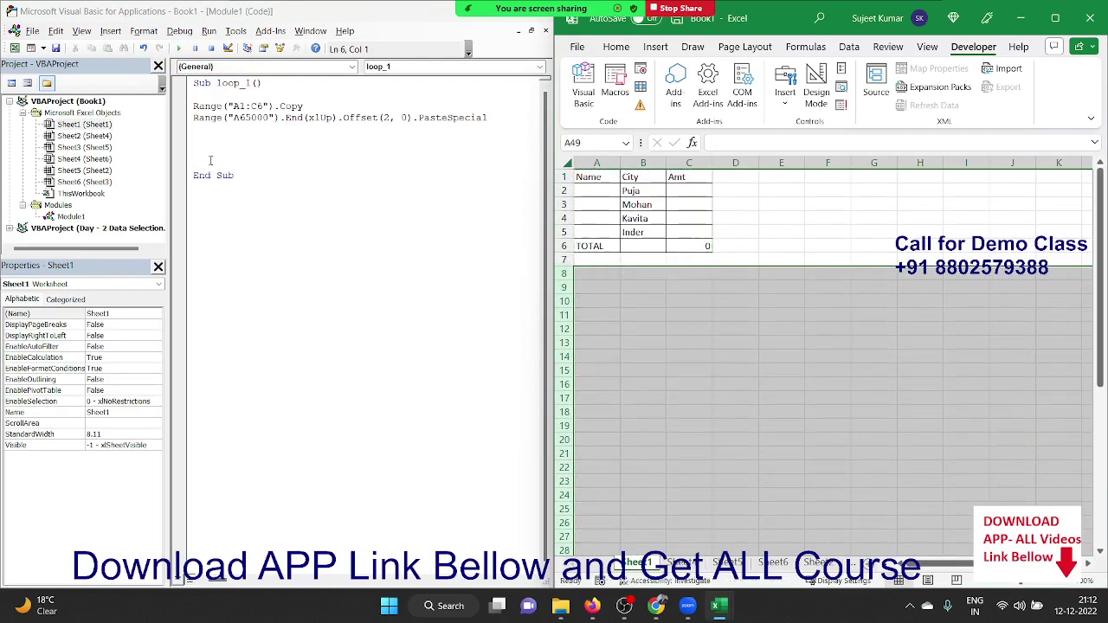
# Duplicate the PasteSpecial line so loop_1 pastes the table five times.
pyautogui.click(192, 117)
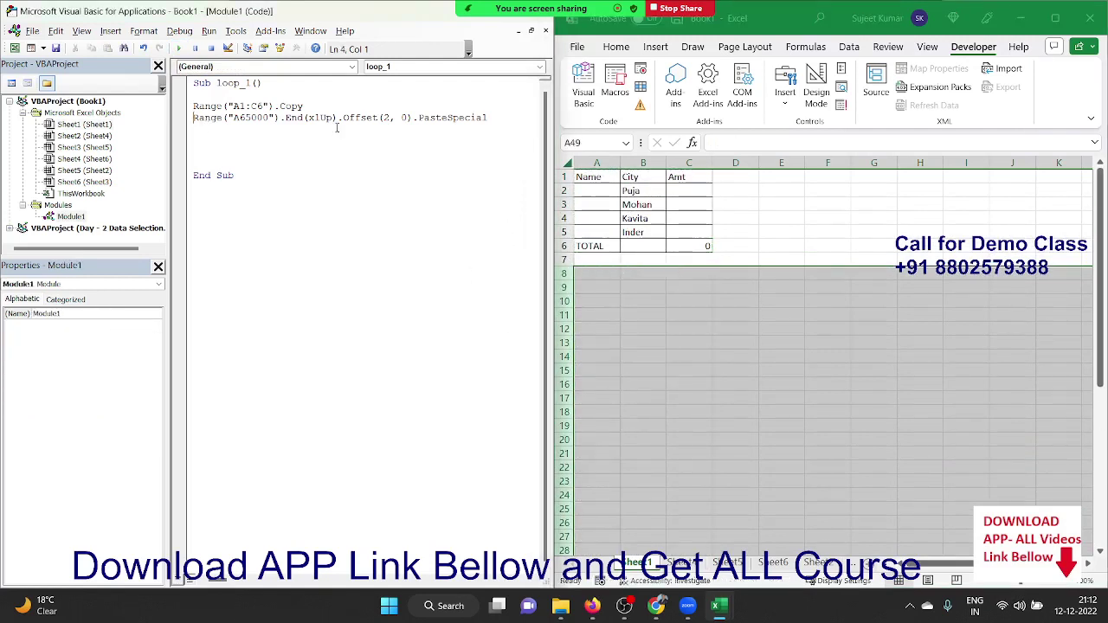
pyautogui.hotkey('shift', 'Down')
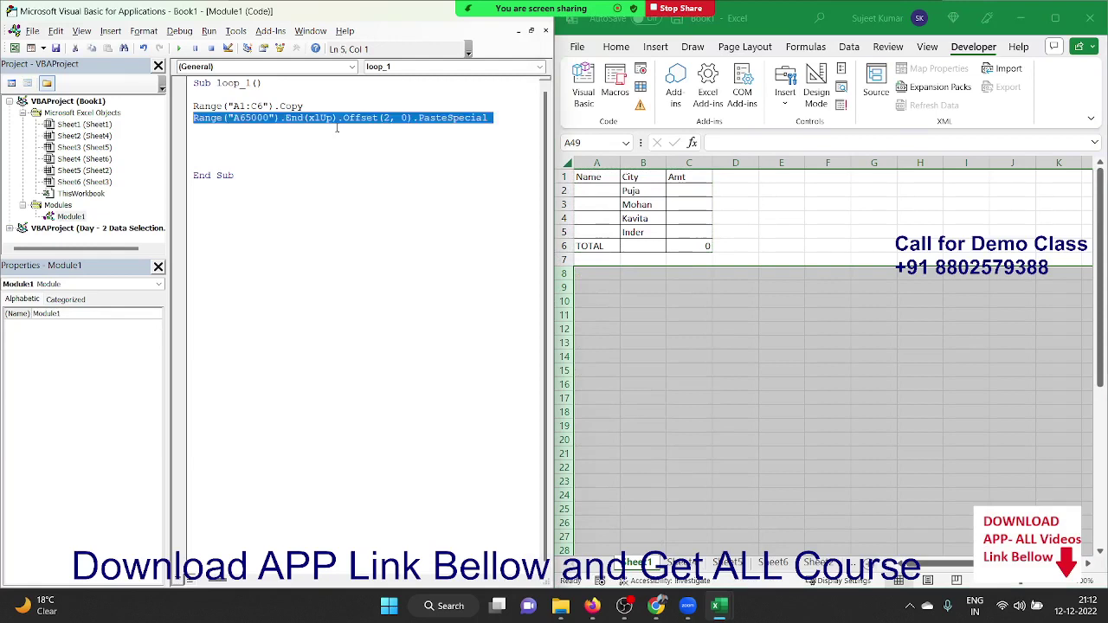
pyautogui.hotkey('ctrl', 'c')
pyautogui.hotkey('ctrl', 'v')
pyautogui.hotkey('ctrl', 'v')
pyautogui.hotkey('ctrl', 'v')
pyautogui.hotkey('ctrl', 'v')
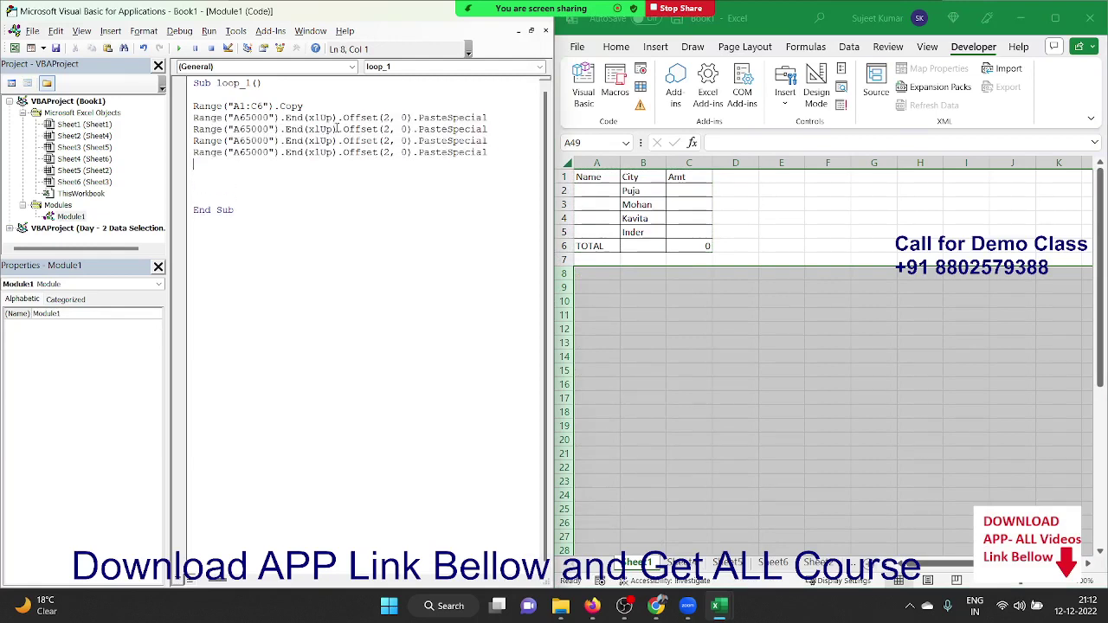
pyautogui.hotkey('ctrl', 'v')
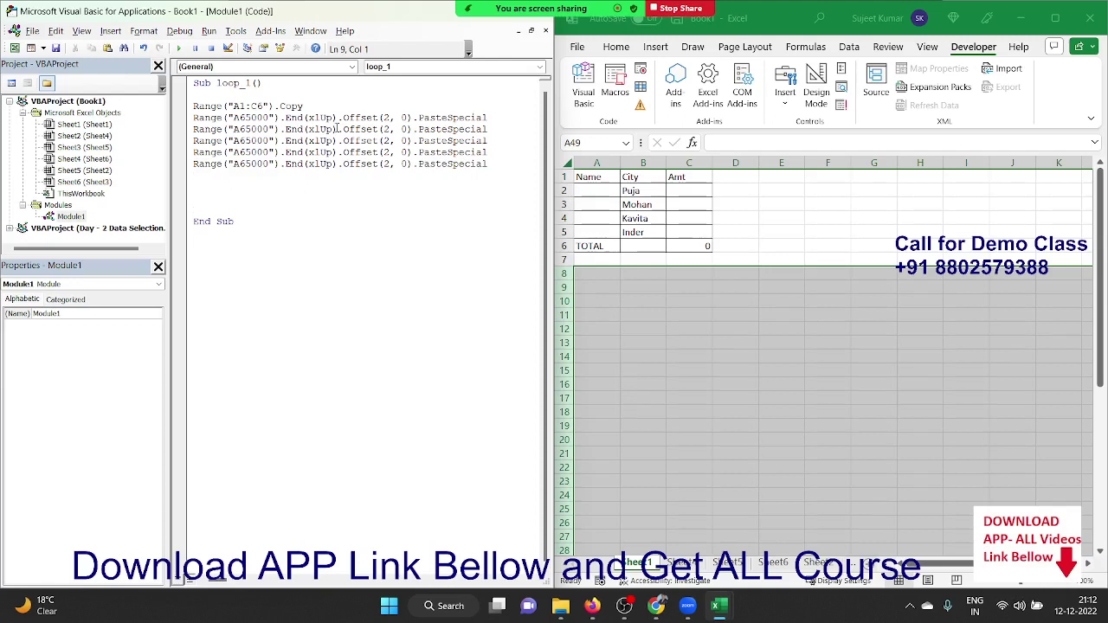
# Run loop_1 and clear the pasted copies from rows 8–41.
pyautogui.click(181, 47)
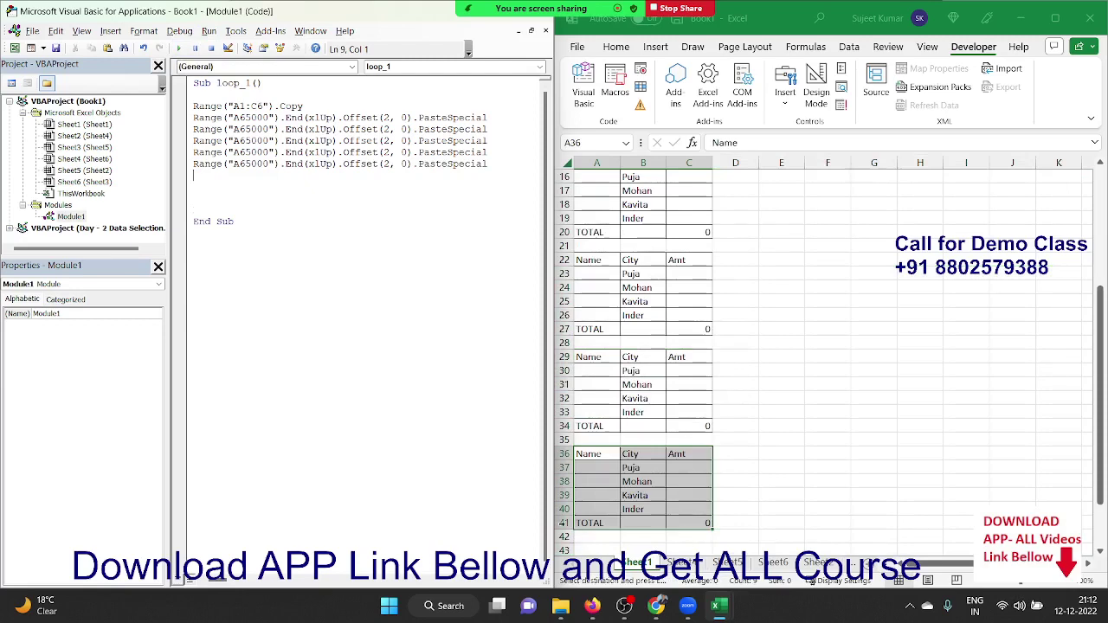
pyautogui.moveTo(564, 523); pyautogui.dragTo(547, 246)
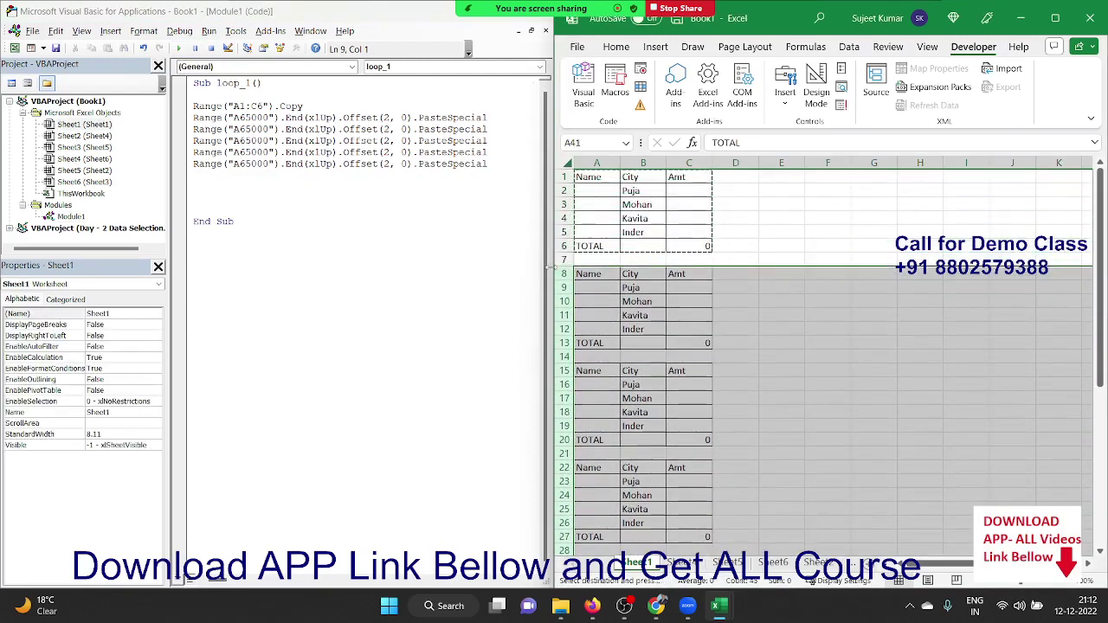
pyautogui.moveTo(547, 246); pyautogui.dragTo(548, 273)
pyautogui.press('Delete')
pyautogui.press('Up')
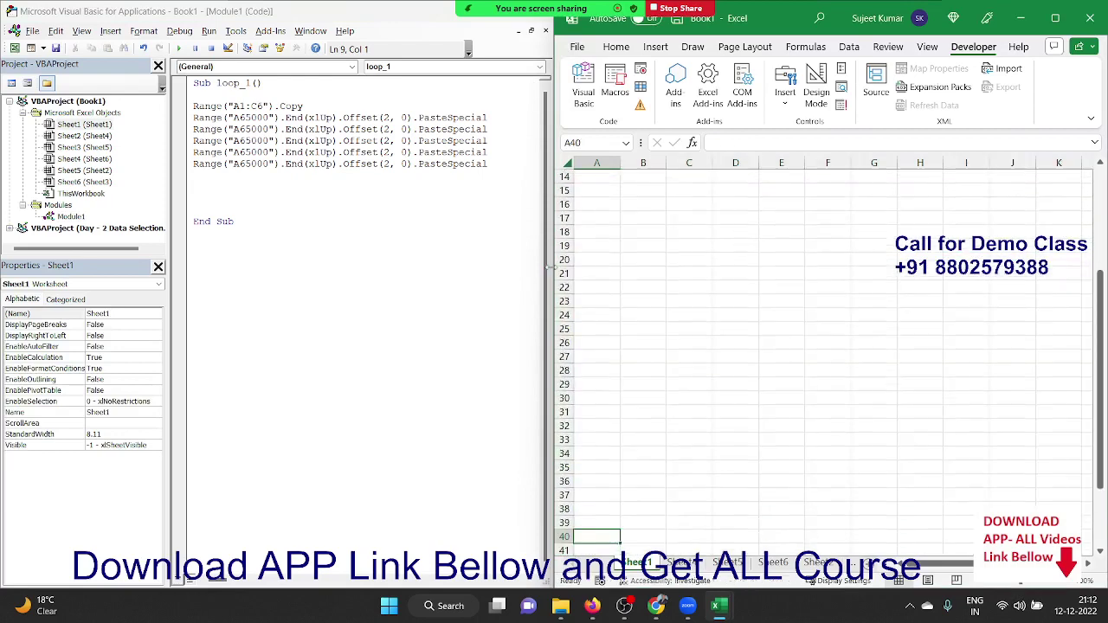
pyautogui.scroll(13, 779, 363)
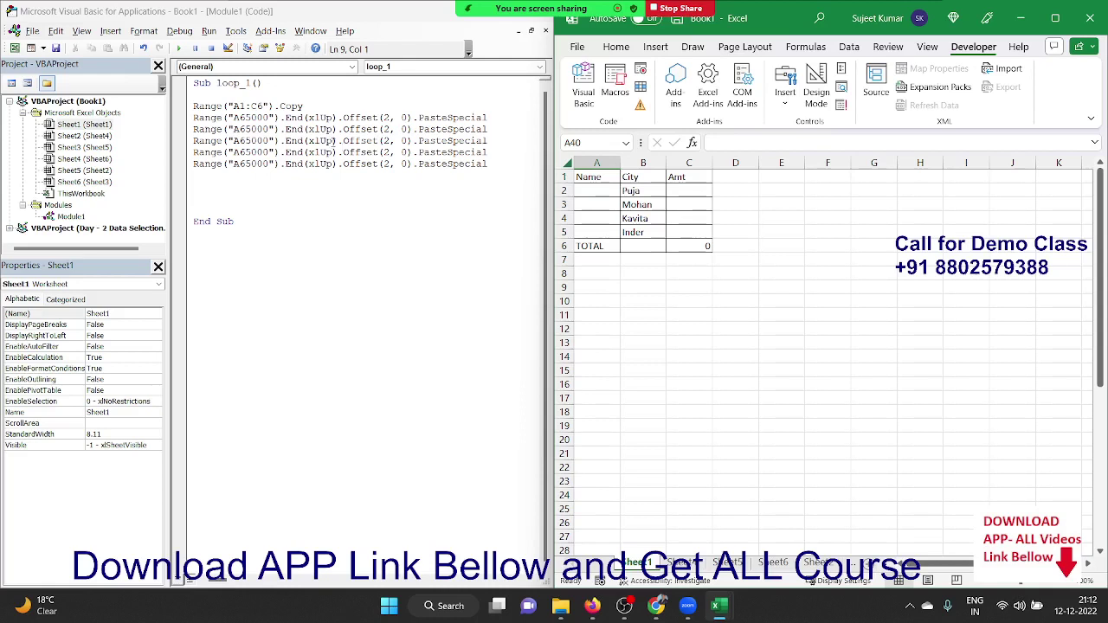
# Delete the four repeated PasteSpecial lines, leaving a single one.
pyautogui.click(231, 164)
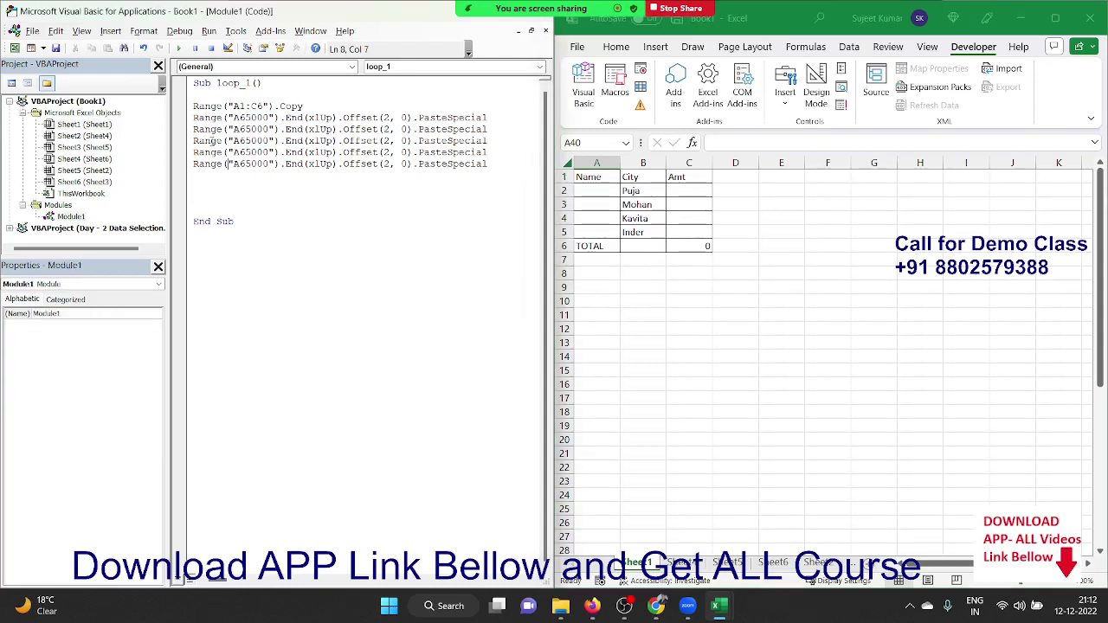
pyautogui.click(194, 129)
pyautogui.hotkey('shift', 'Down')
pyautogui.hotkey('shift', 'Down')
pyautogui.hotkey('shift', 'Down')
pyautogui.hotkey('shift', 'Down')
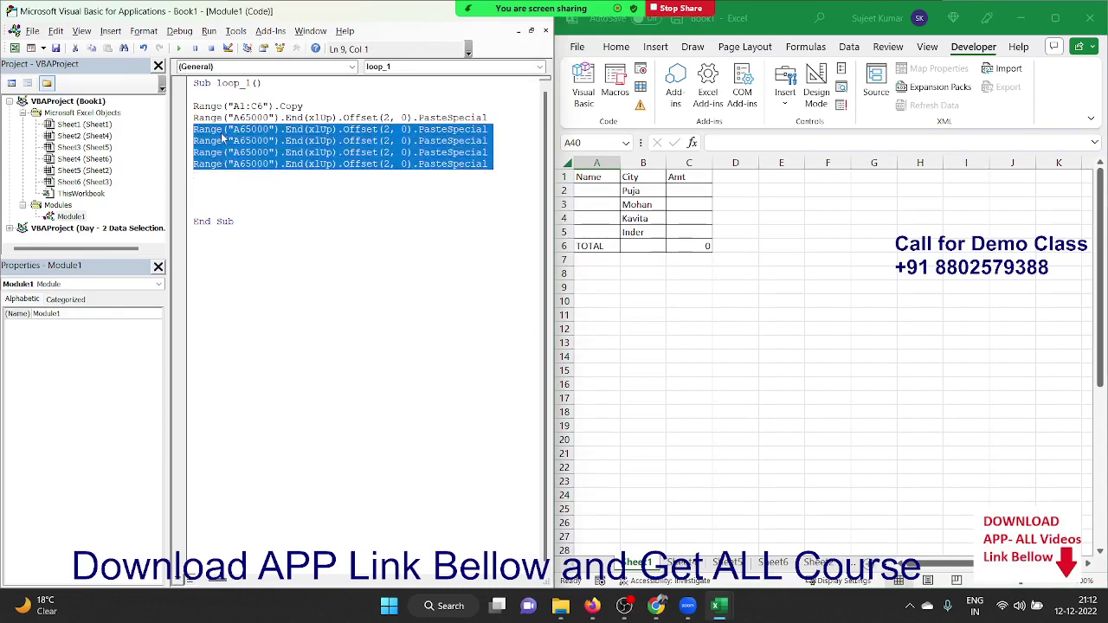
pyautogui.press('Delete')
pyautogui.press('Up')
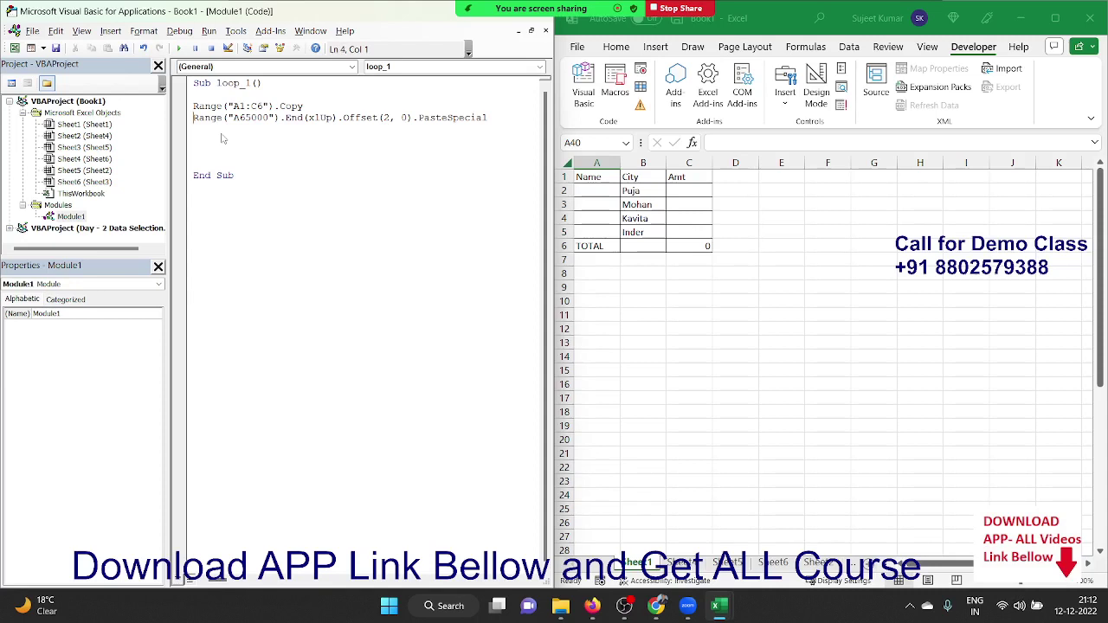
# Insert a blank line between the Copy line and the PasteSpecial line.
pyautogui.hotkey('shift', 'Down')
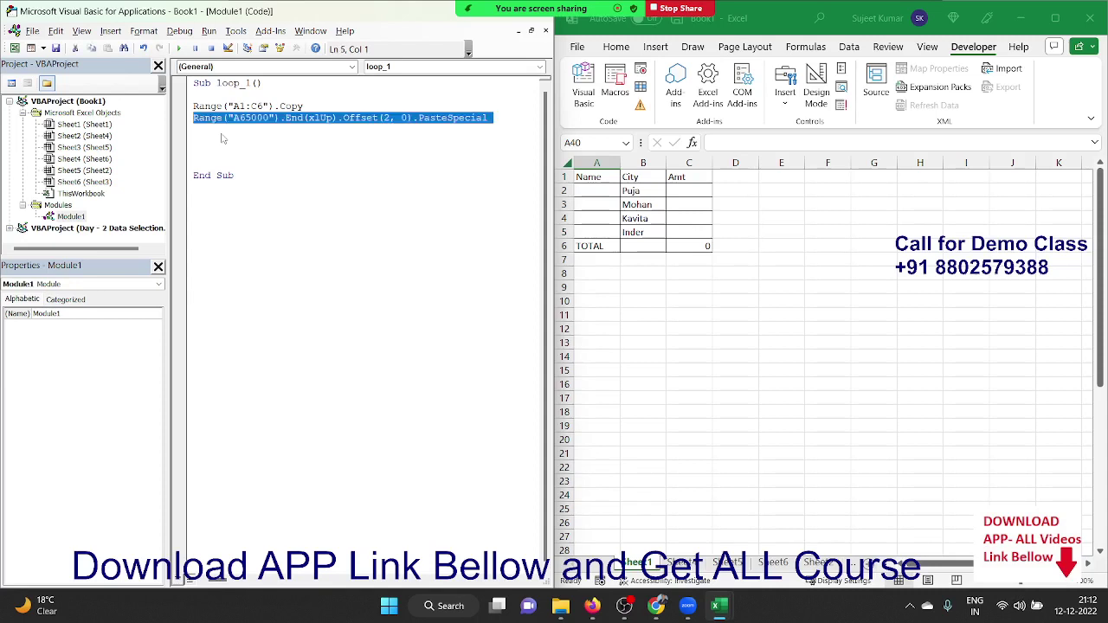
pyautogui.press('Left')
pyautogui.press('Return')
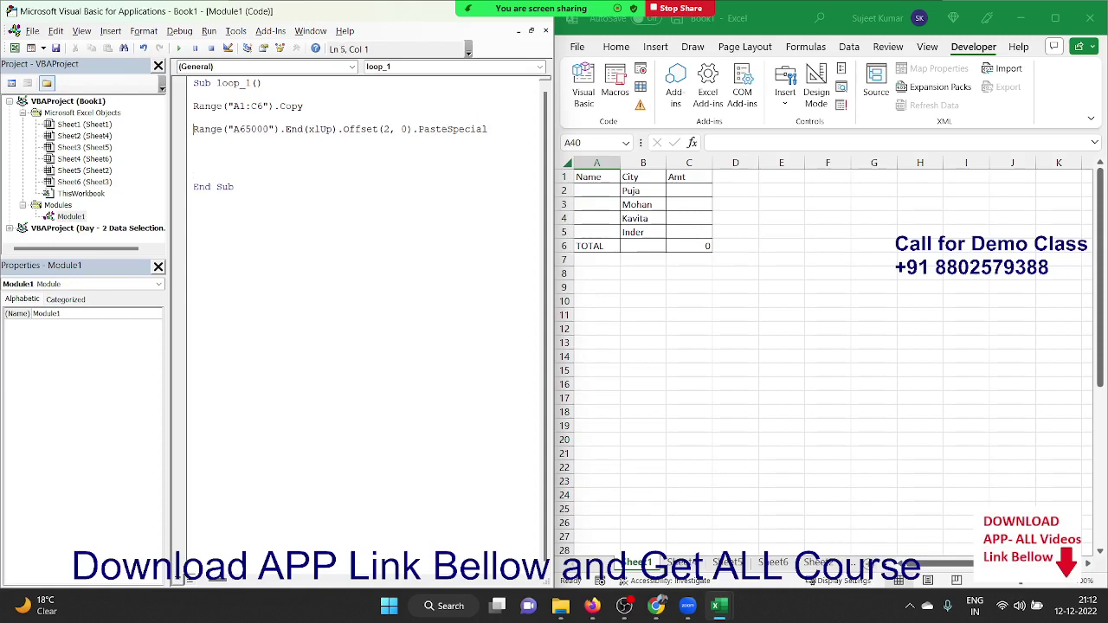
pyautogui.hotkey('shift', 'Down')
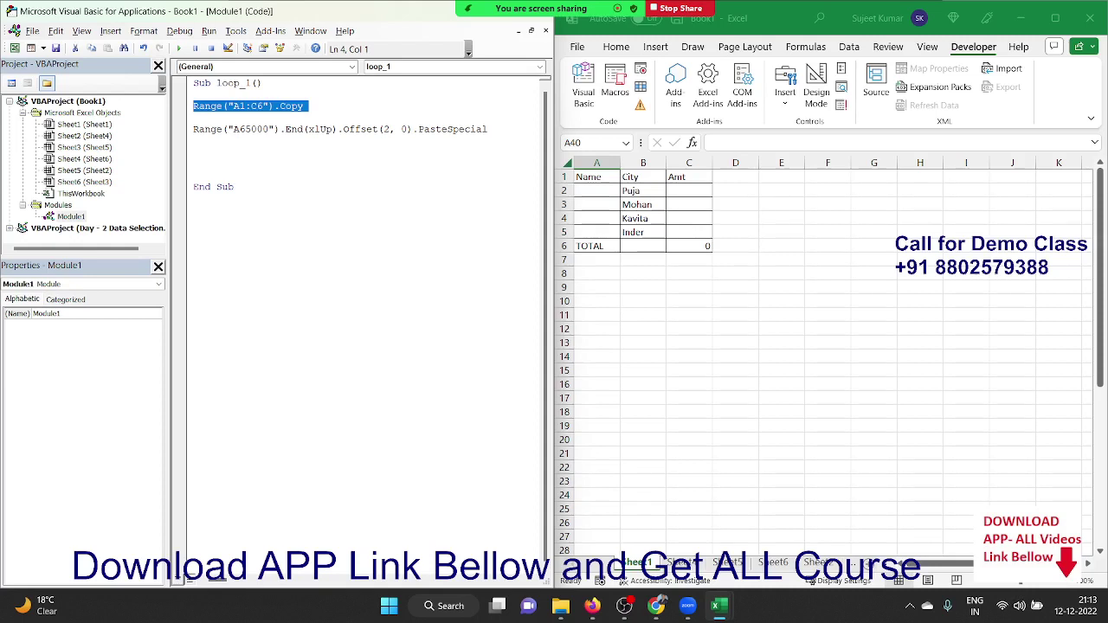
# Add a 'For i = 1 to 15' line above the PasteSpecial line.
pyautogui.click(194, 117)
pyautogui.moveTo(193, 129); pyautogui.dragTo(493, 130)
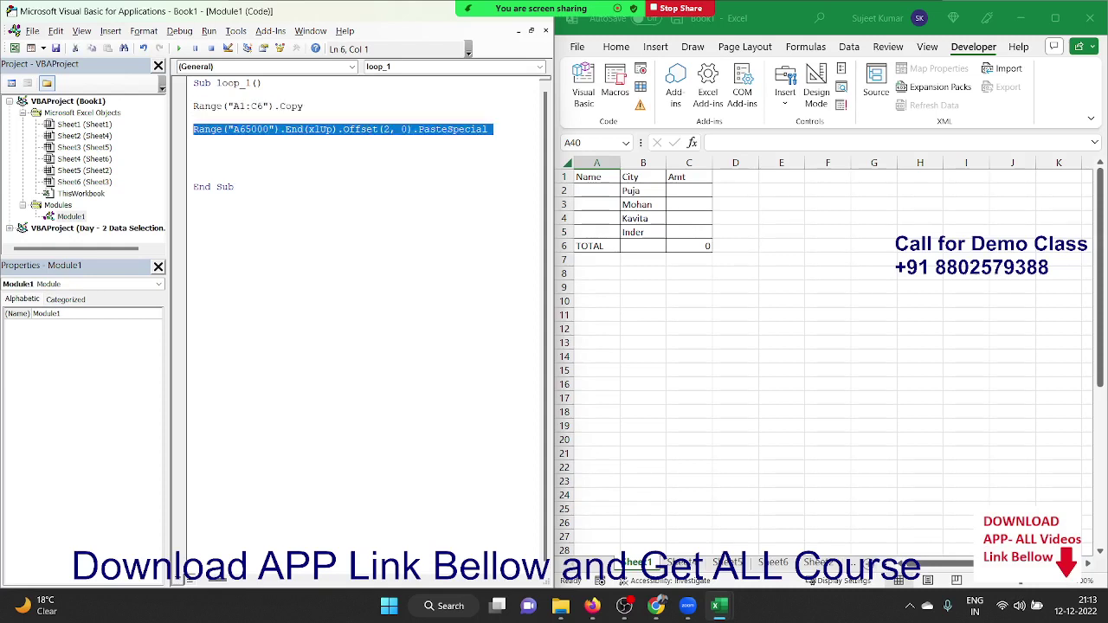
pyautogui.click(194, 117)
pyautogui.press('Return')
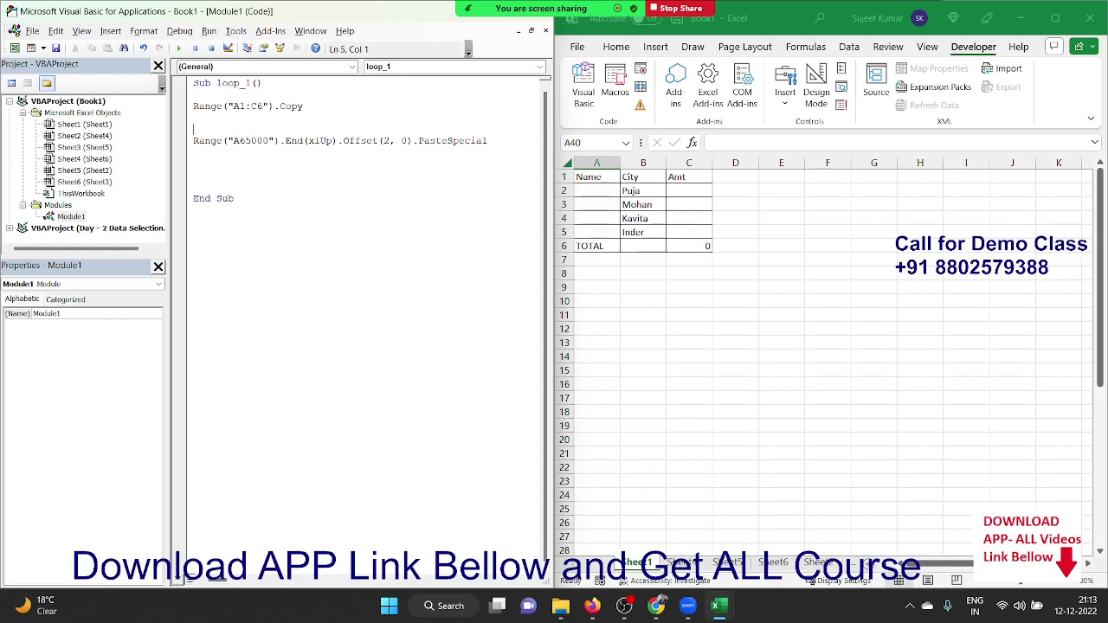
pyautogui.write('for')
pyautogui.write(' i = ')
pyautogui.write('1 to 1')
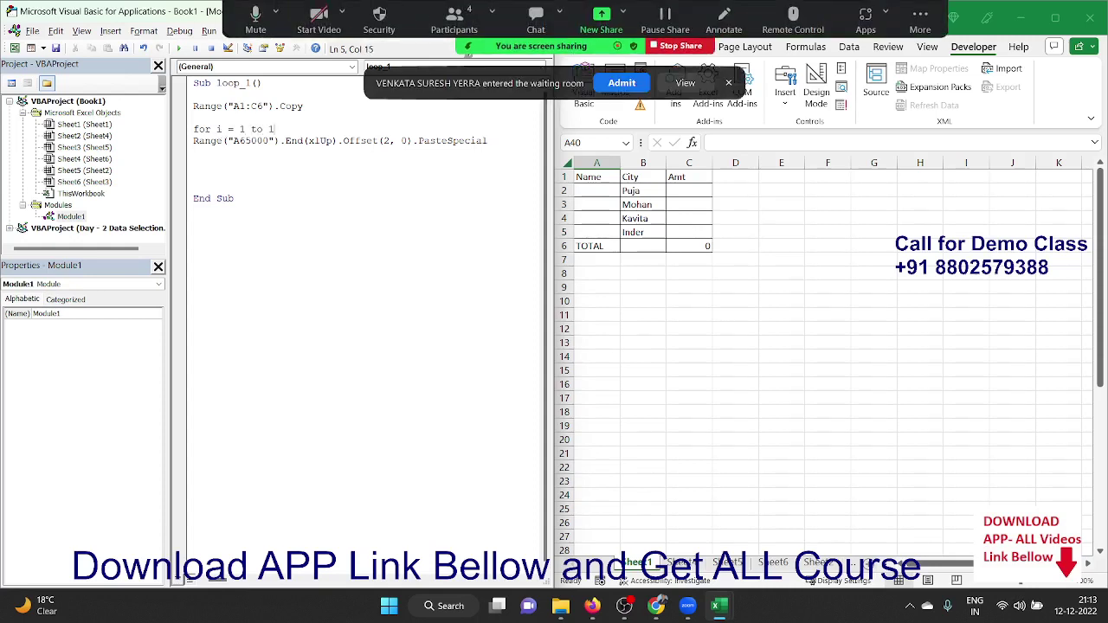
pyautogui.write('5')
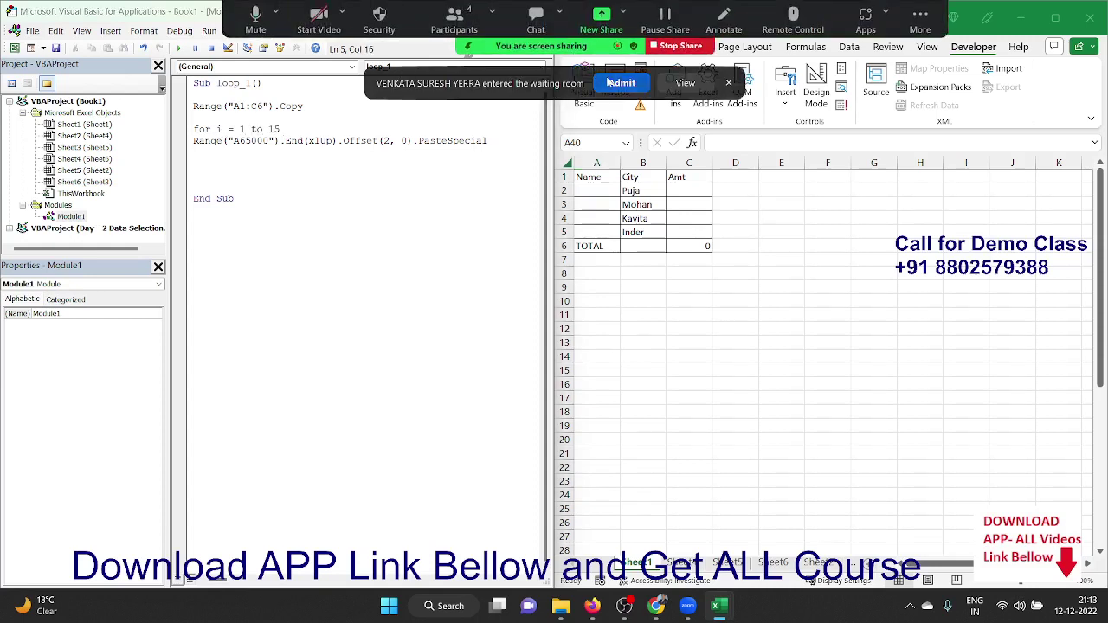
pyautogui.click(610, 83)
# Add 'Next i' below the paste line and change the loop limit from 15 to 5.
pyautogui.click(314, 156)
pyautogui.write('ne')
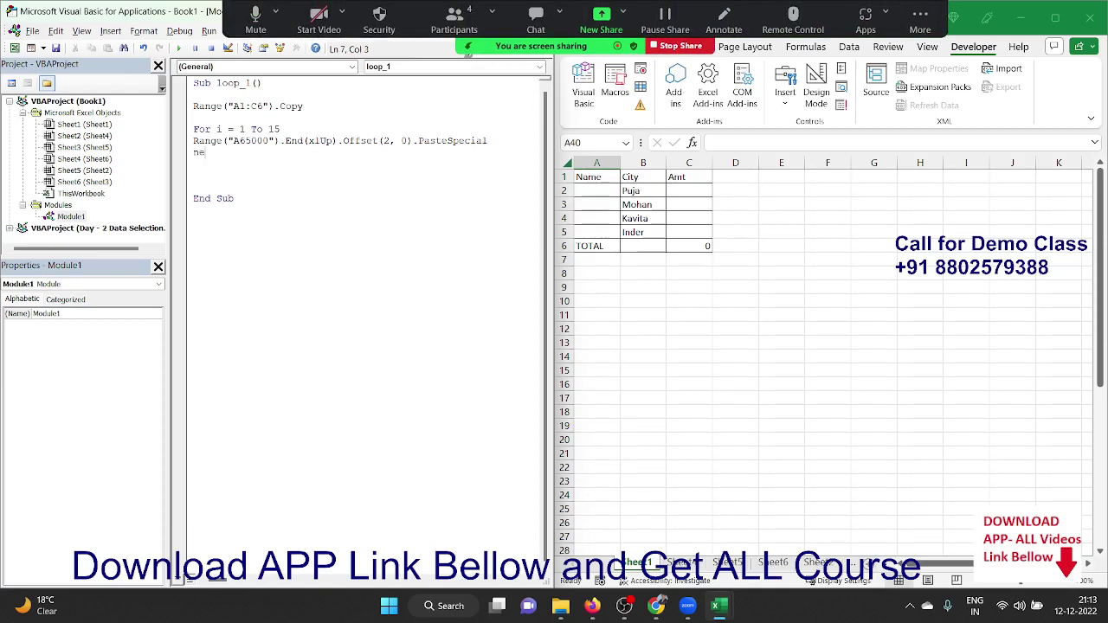
pyautogui.write('xt i')
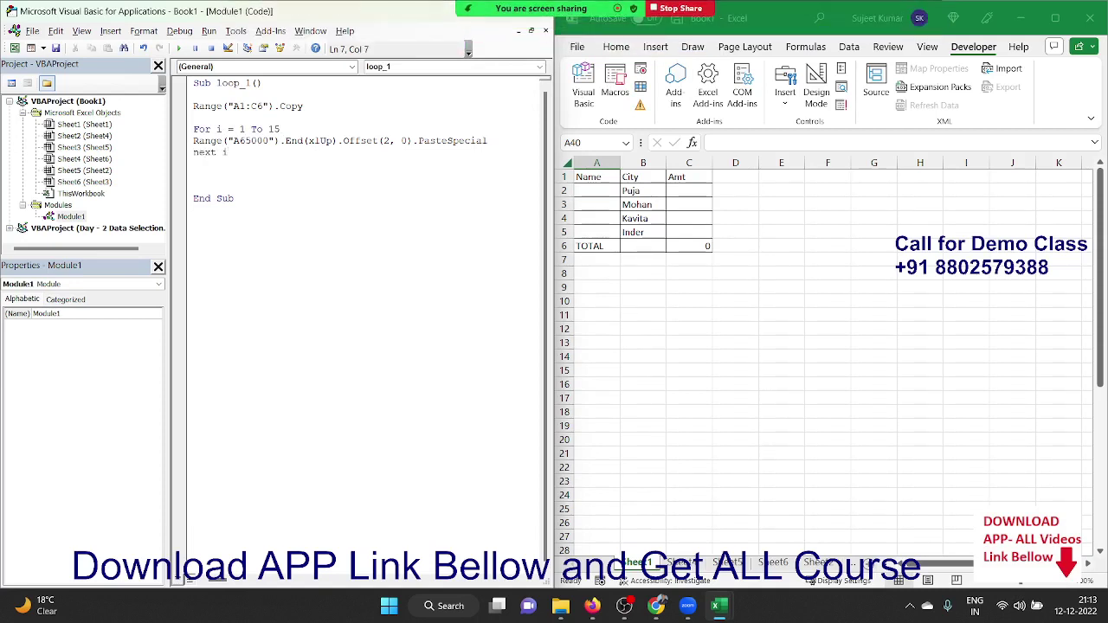
pyautogui.press('Up')
pyautogui.click(277, 129)
pyautogui.press('Left')
pyautogui.press('BackSpace')
pyautogui.click(294, 151)
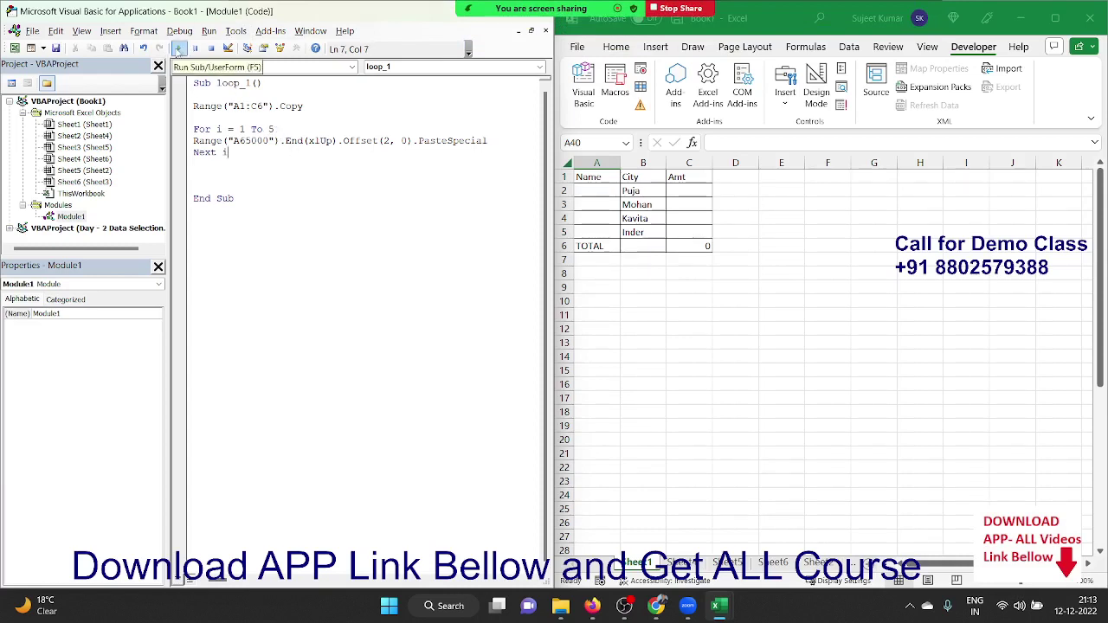
# Run loop_1 to stack the table copies, then select and clear them from row 8 down.
pyautogui.click(179, 49)
pyautogui.scroll(5, 782, 490)
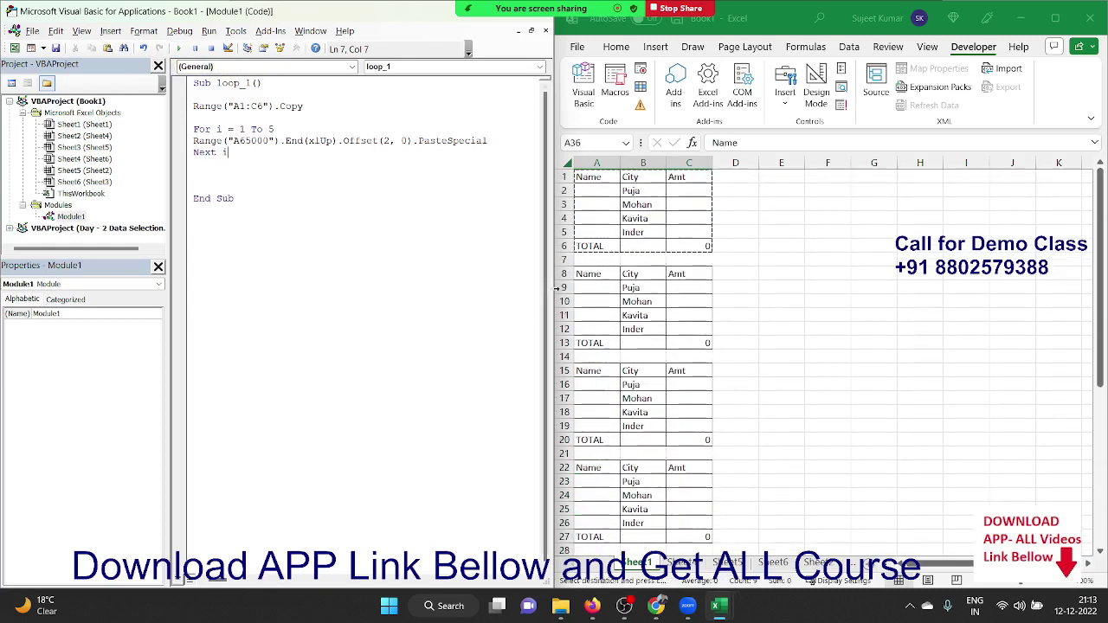
pyautogui.moveTo(563, 274)
pyautogui.mouseDown()
pyautogui.moveTo(547, 620)
pyautogui.moveTo(520, 606)
pyautogui.mouseUp()
pyautogui.scroll(10, 779, 346)
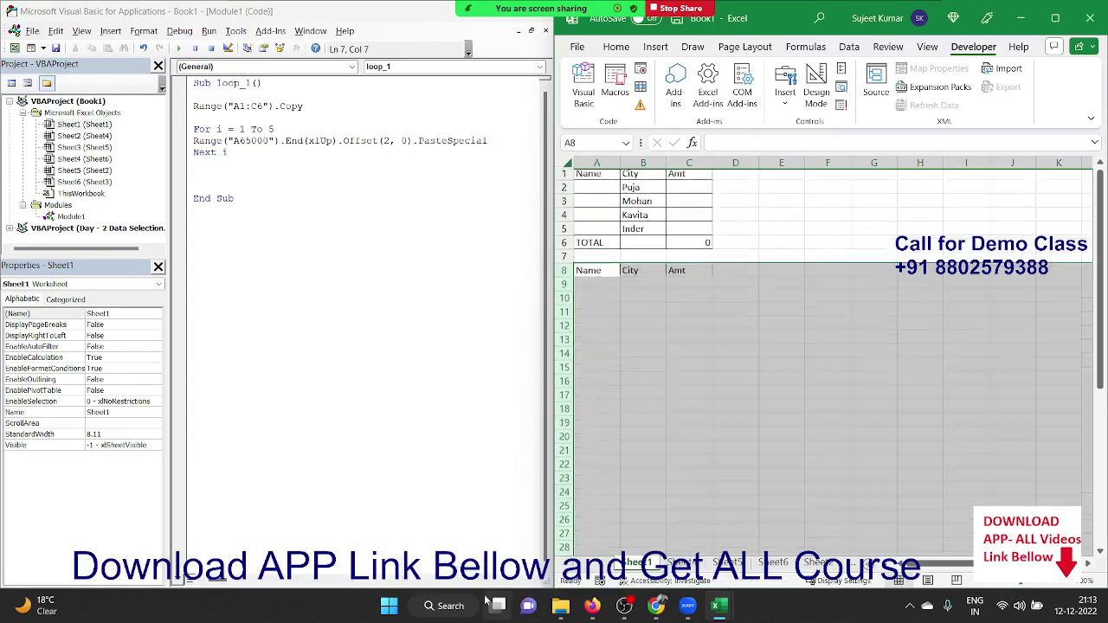
pyautogui.click(307, 141)
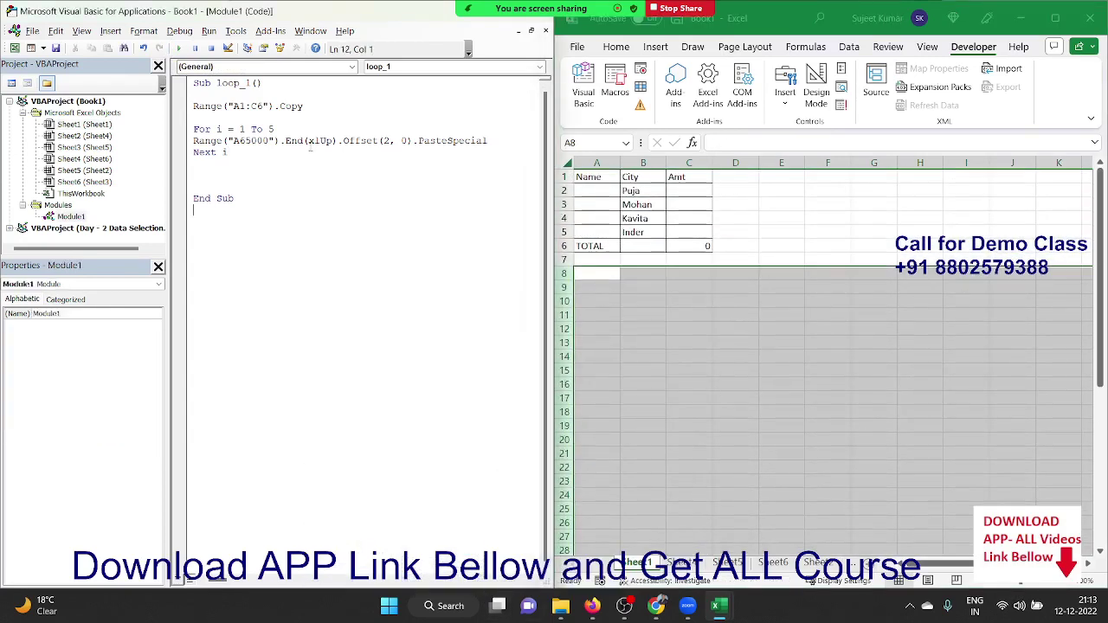
# Start stepping through loop_1 with F8 up to the PasteSpecial line inside the loop.
pyautogui.click(302, 132)
pyautogui.press('Down')
pyautogui.press('Down')
pyautogui.press('F8')
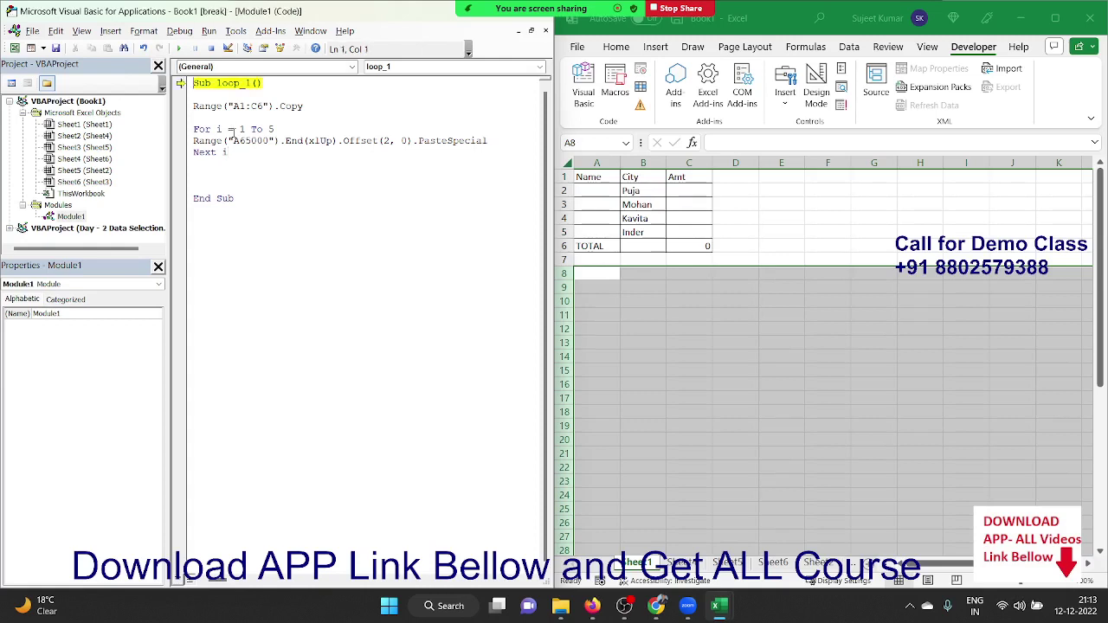
pyautogui.press('F8')
pyautogui.press('F8')
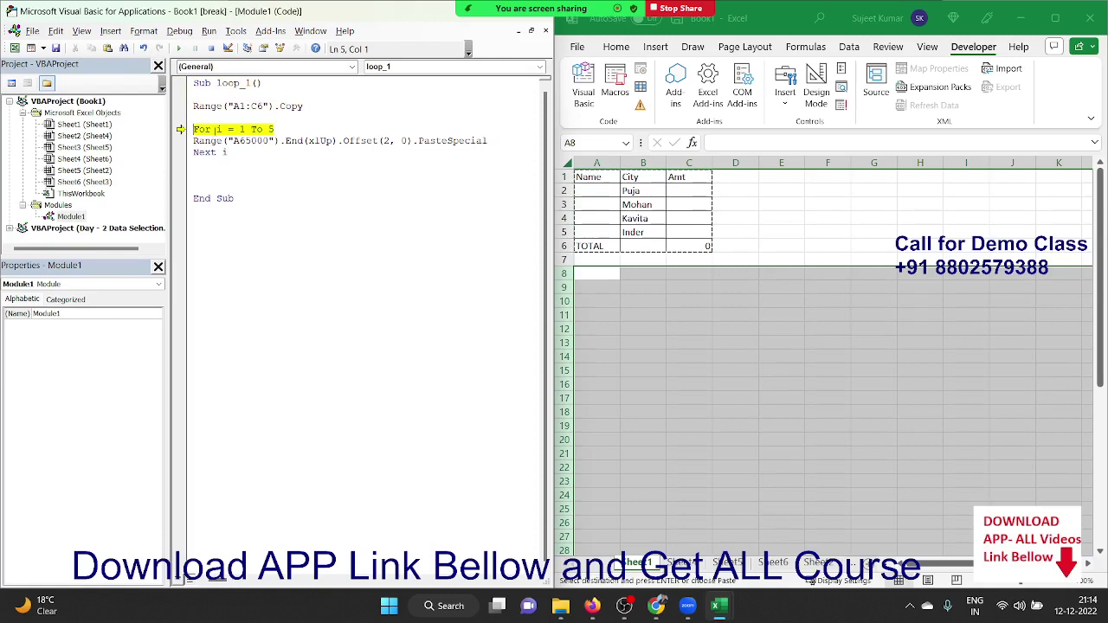
pyautogui.moveTo(218, 129)
pyautogui.press('F8')
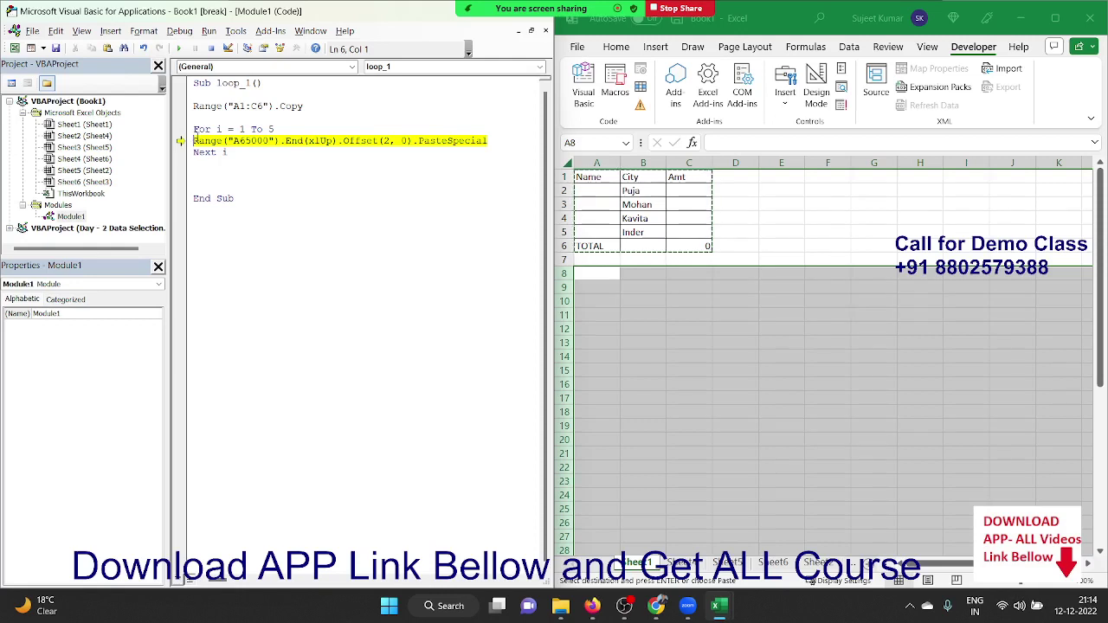
# Highlight Next i, the counter i and the loop limit 5 to explain the loop.
pyautogui.doubleClick(208, 152)
pyautogui.doubleClick(224, 153)
pyautogui.click(277, 129)
pyautogui.hotkey('shift', 'Left')
pyautogui.doubleClick(206, 164)
pyautogui.click(207, 168)
pyautogui.moveTo(207, 168); pyautogui.dragTo(209, 183)
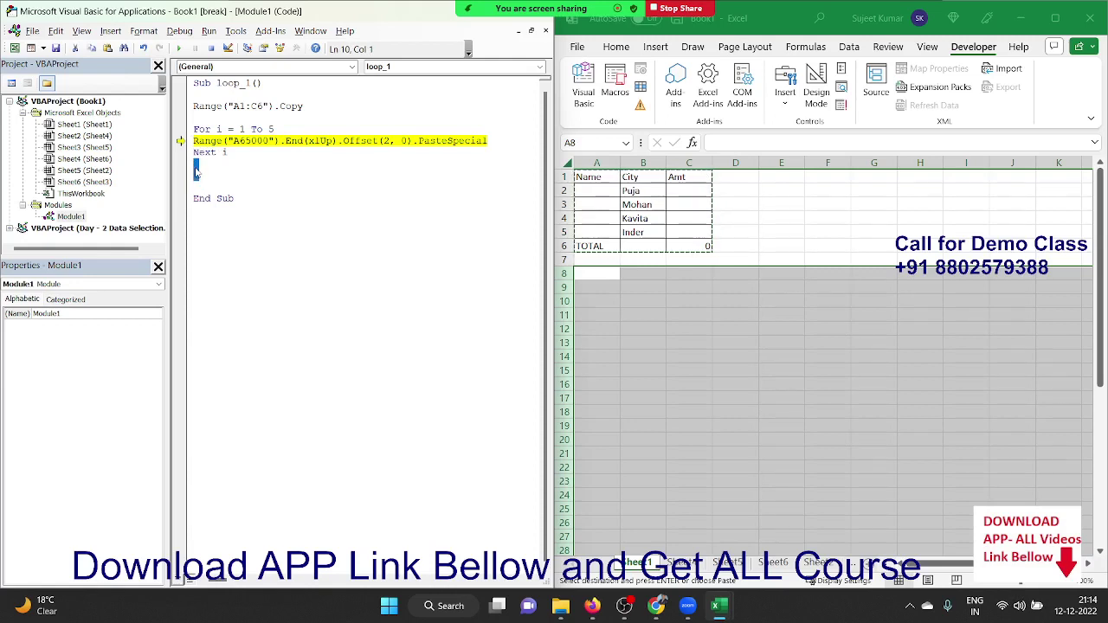
pyautogui.doubleClick(223, 153)
pyautogui.click(251, 129)
# Step through the loop iterations, pasting five table copies down to row 41.
pyautogui.press('F8')
pyautogui.press('F8')
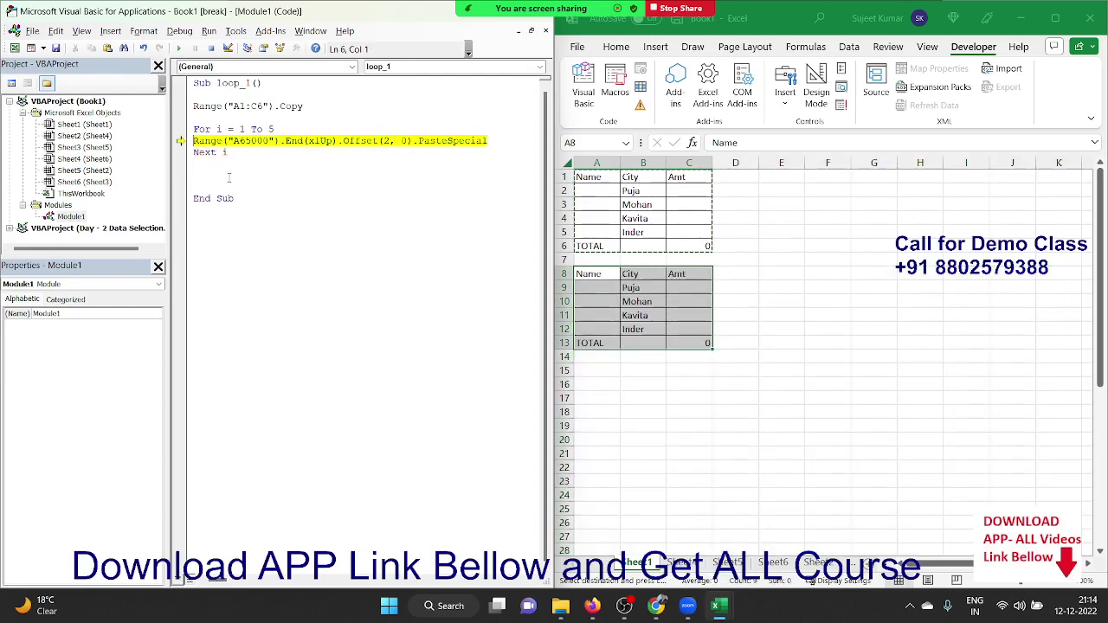
pyautogui.press('F8')
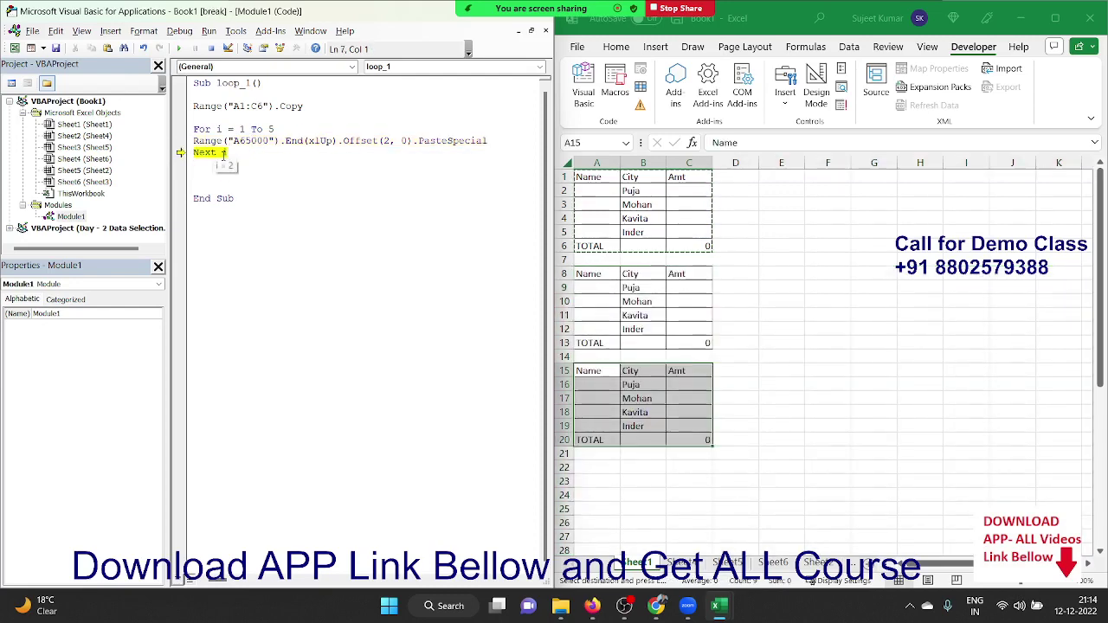
pyautogui.press('F8')
pyautogui.press('F8')
pyautogui.press('F8')
pyautogui.press('F8')
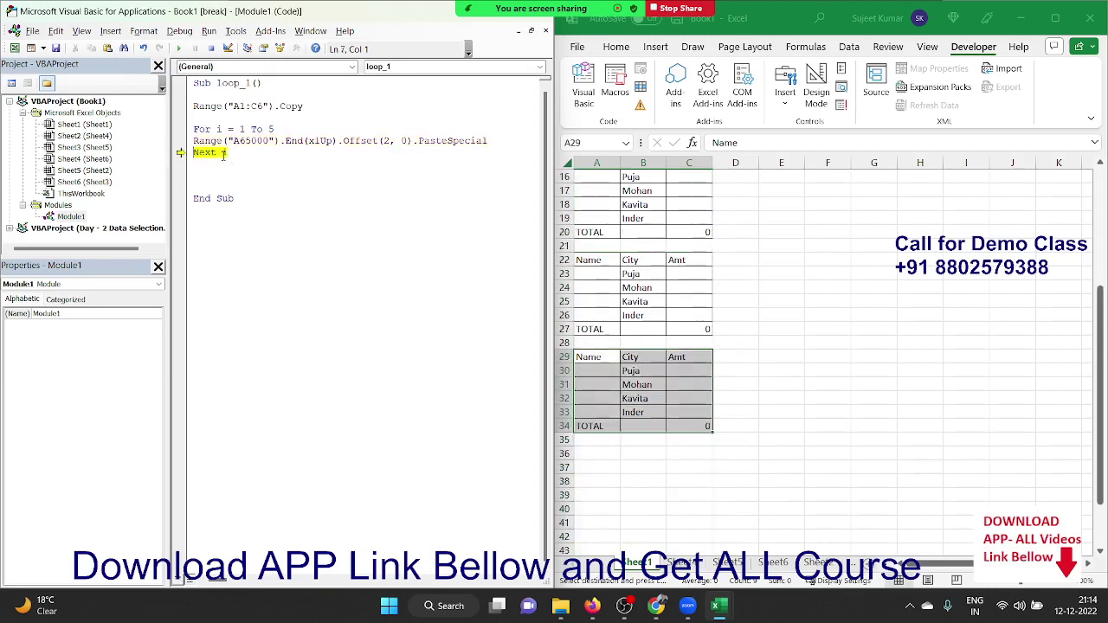
pyautogui.press('F8')
pyautogui.press('F8')
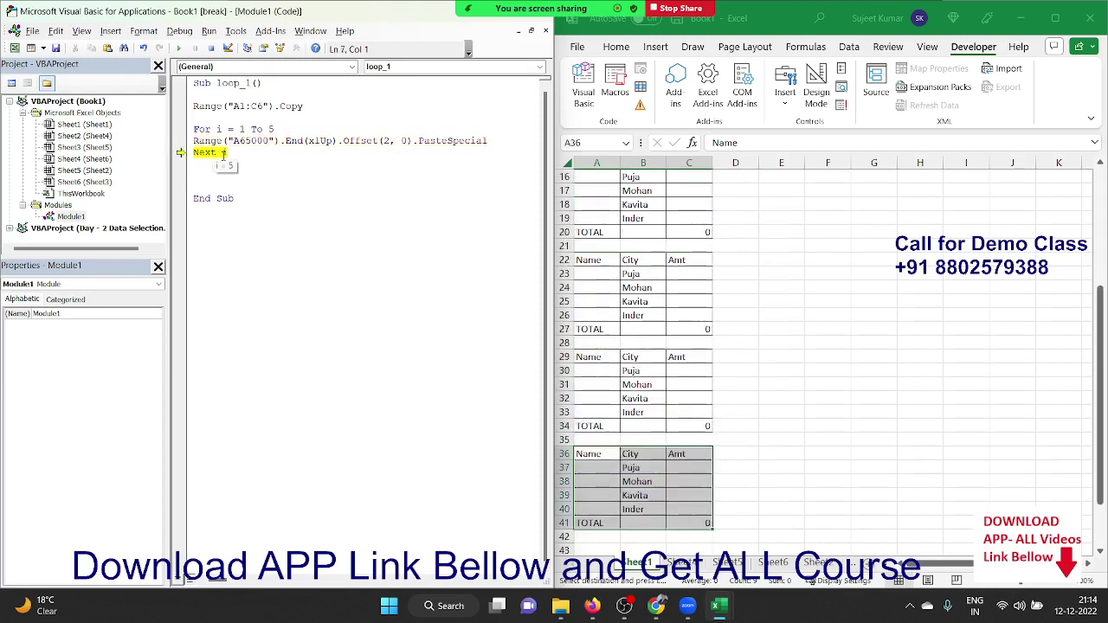
pyautogui.press('F8')
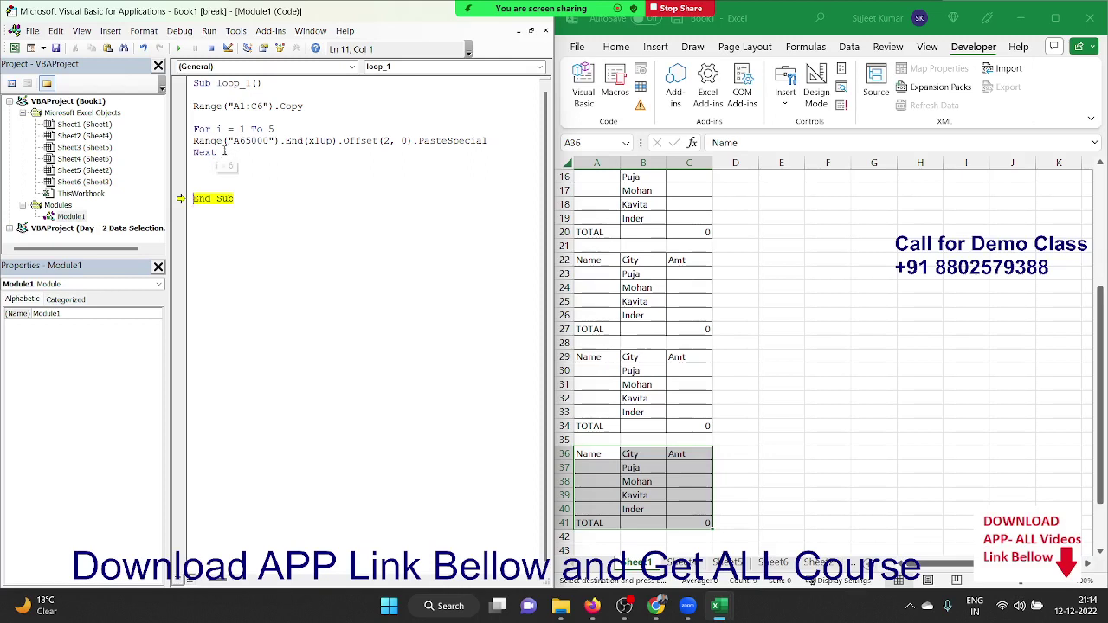
pyautogui.click(224, 178)
# Reset the paused macro and delete the pasted table copies from row 8 down on Sheet1.
pyautogui.click(210, 49)
pyautogui.scroll(4, 633, 452)
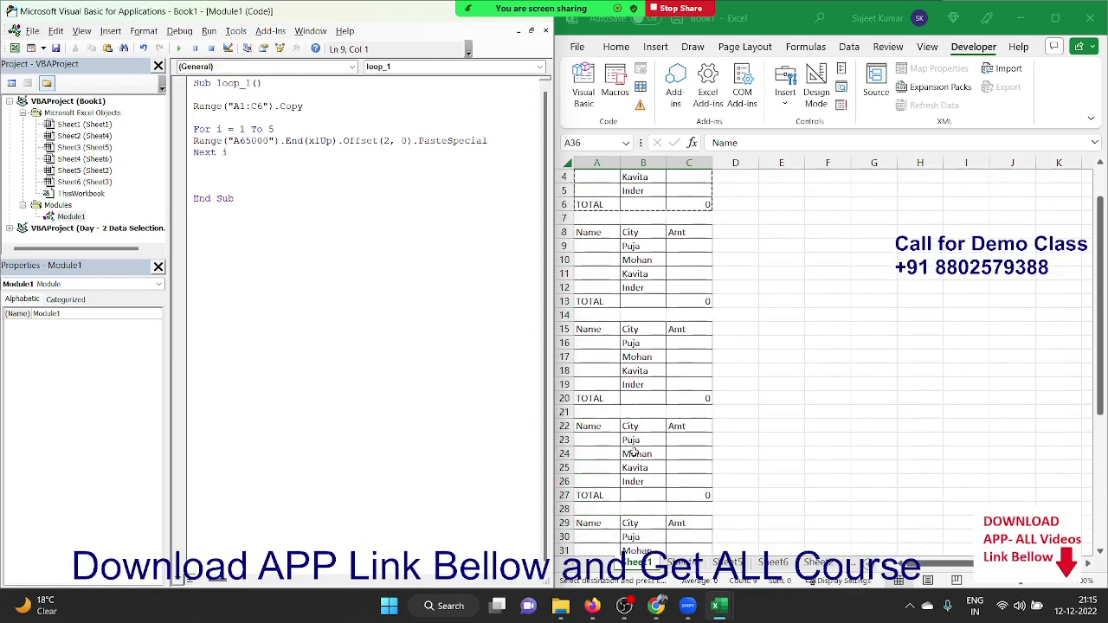
pyautogui.click(564, 232)
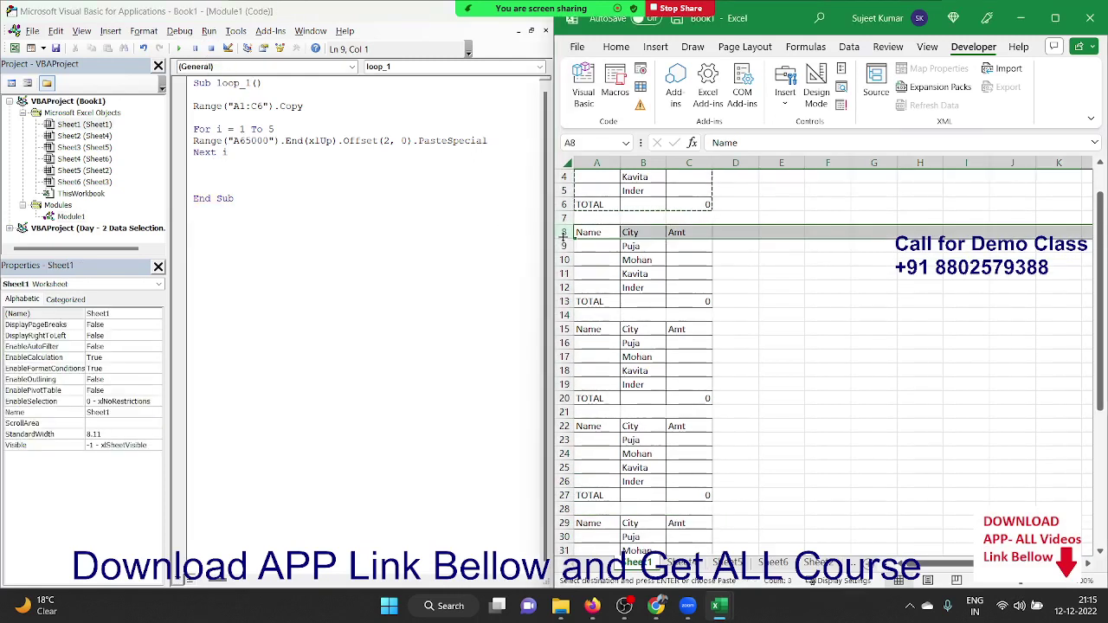
pyautogui.moveTo(563, 234); pyautogui.dragTo(567, 616)
pyautogui.press('Delete')
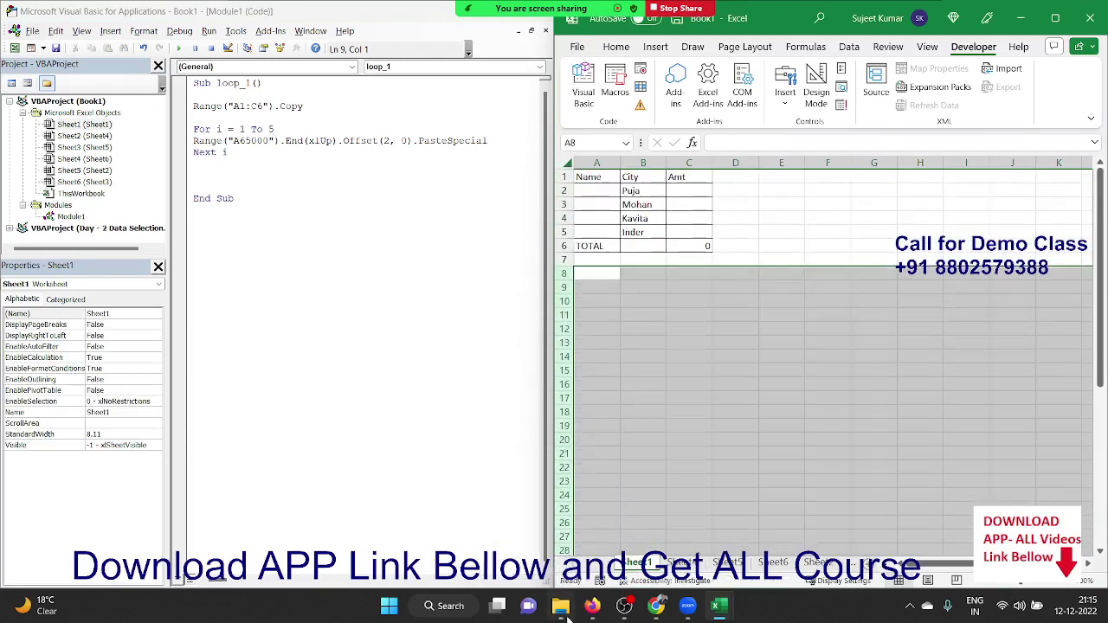
pyautogui.click(782, 511)
pyautogui.click(696, 554)
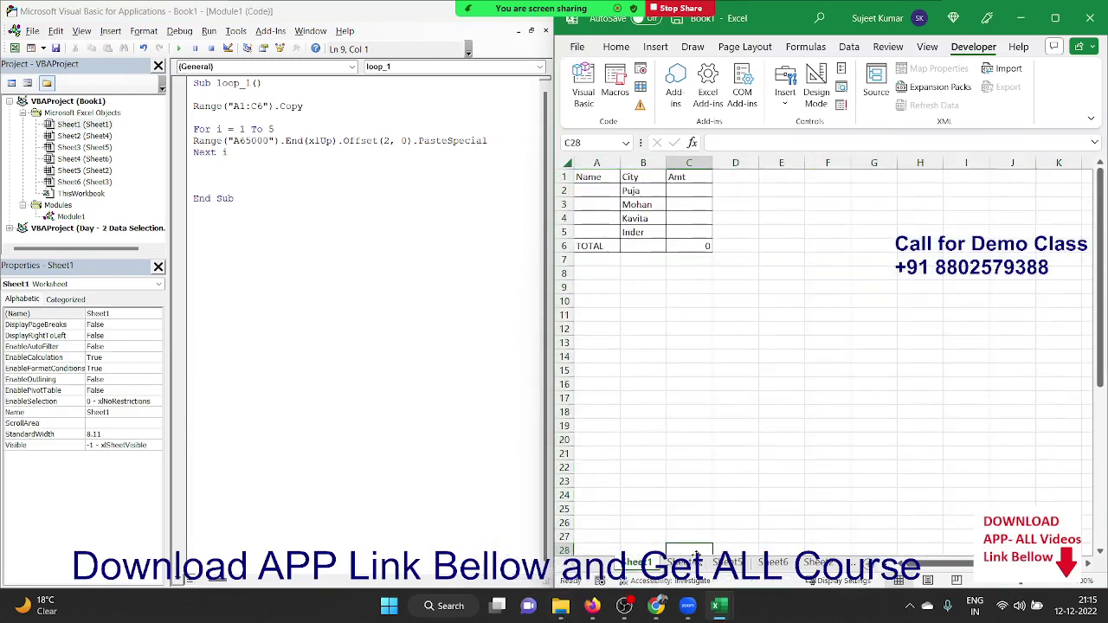
# Clear the Date entry from Sheet2, then select the loop_1 code.
pyautogui.click(688, 561)
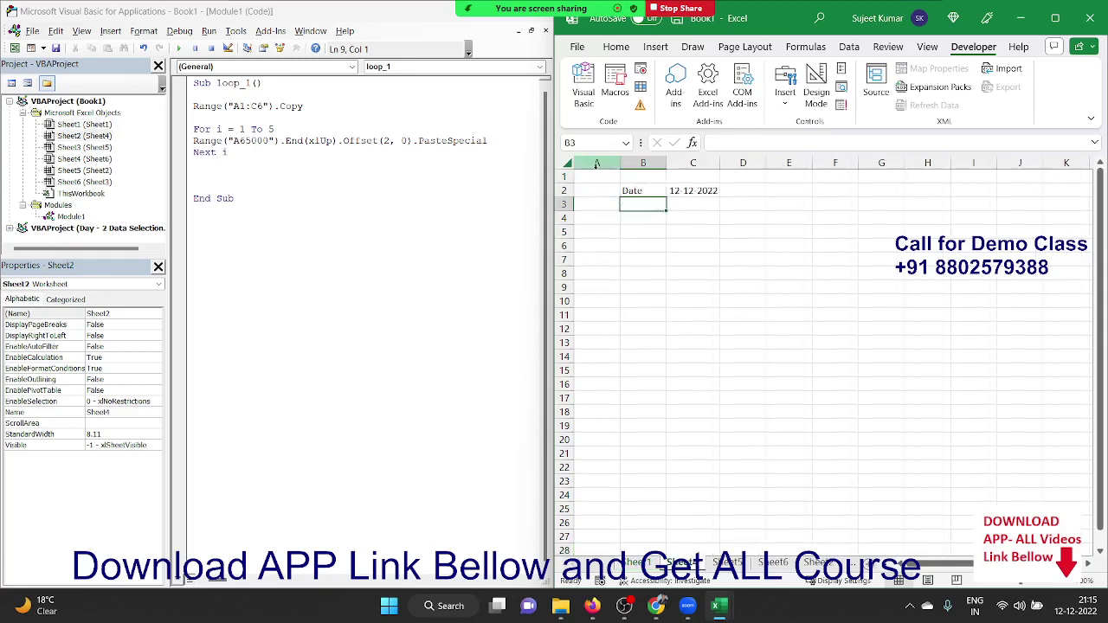
pyautogui.click(565, 161)
pyautogui.press('Delete')
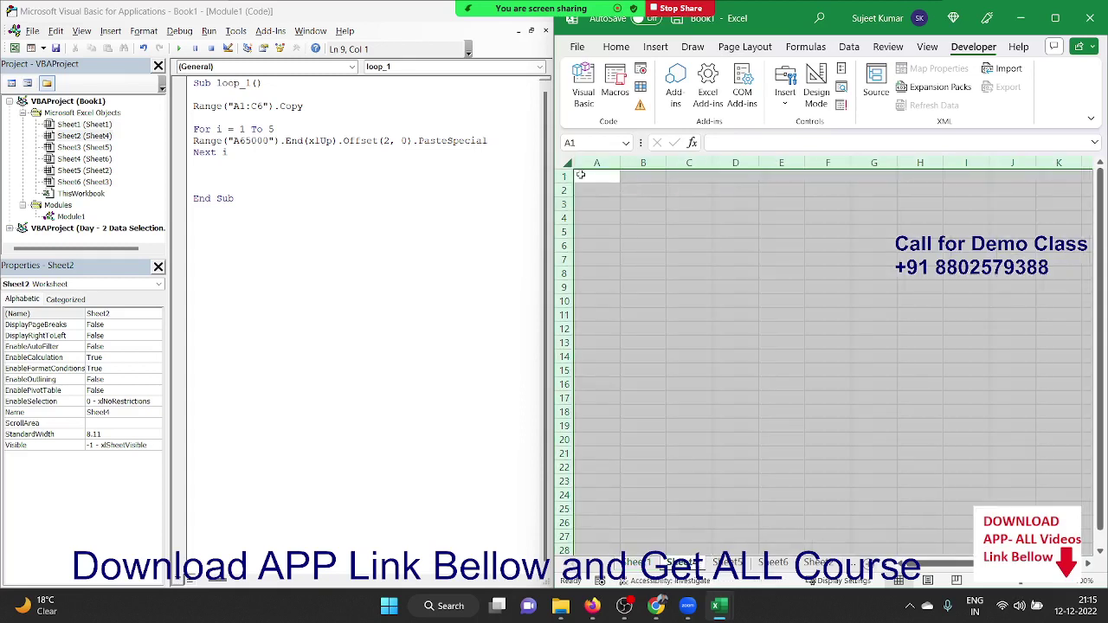
pyautogui.moveTo(587, 177); pyautogui.dragTo(556, 333)
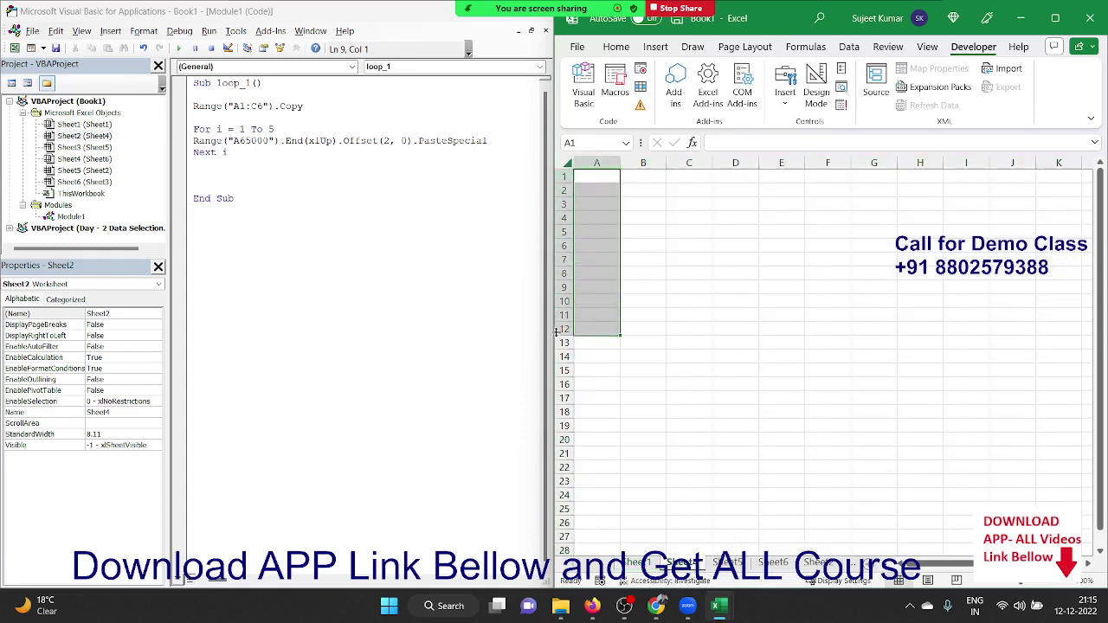
pyautogui.moveTo(285, 247); pyautogui.dragTo(185, 83)
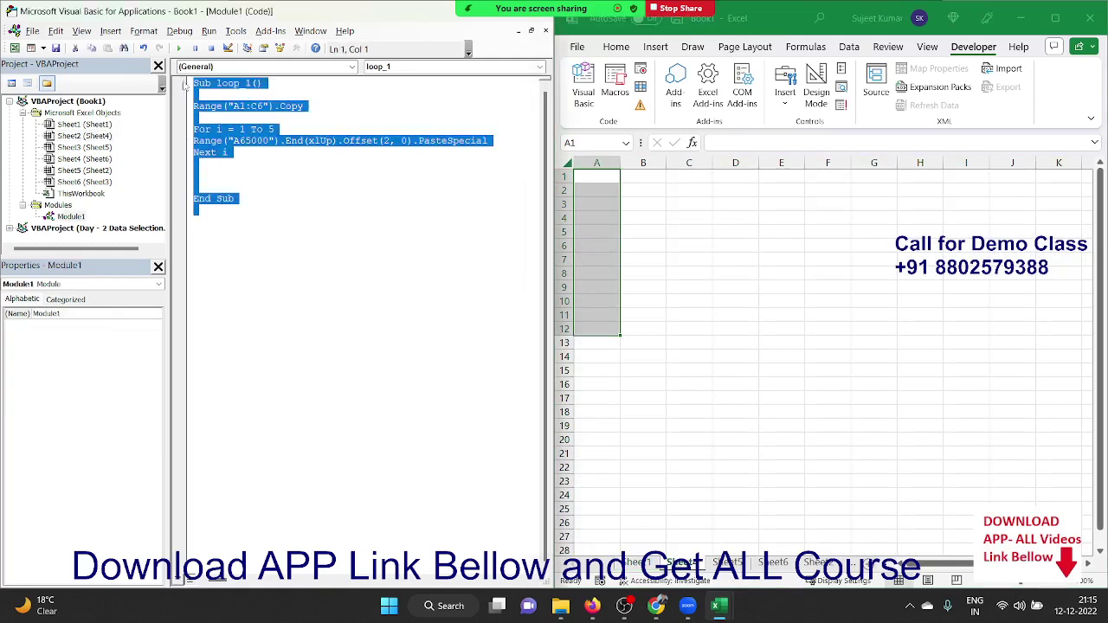
# Duplicate the loop_1 macro below itself and rename the copy loop_2.
pyautogui.hotkey('ctrl', 'c')
pyautogui.click(227, 221)
pyautogui.hotkey('ctrl', 'v')
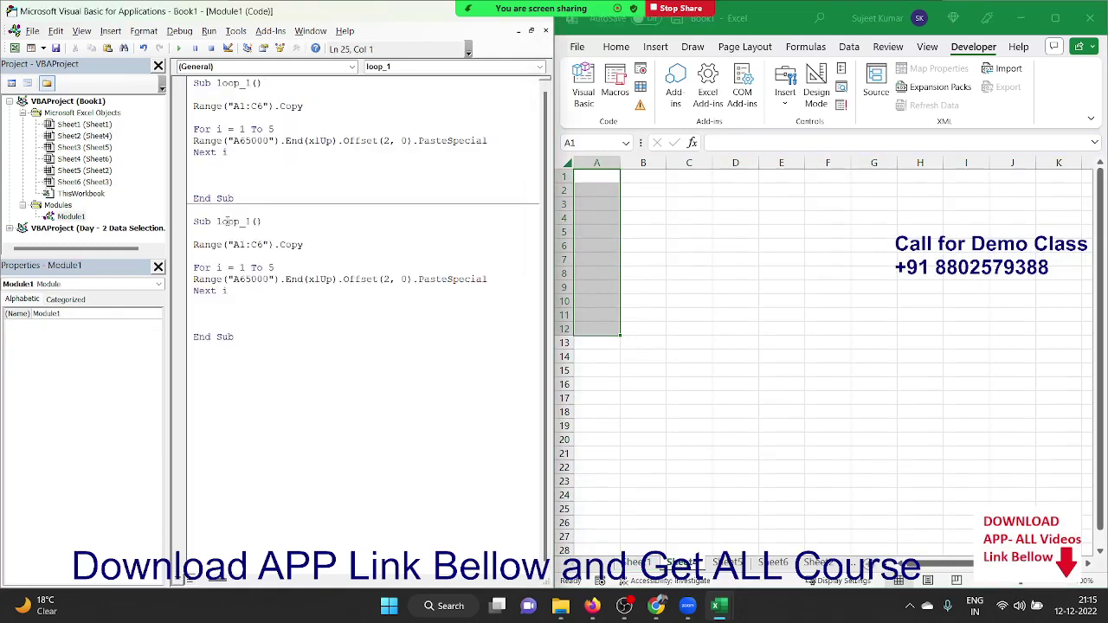
pyautogui.click(250, 221)
pyautogui.press('BackSpace')
pyautogui.write('2')
# Delete the PasteSpecial line from loop_2.
pyautogui.click(186, 280)
pyautogui.click(206, 291)
pyautogui.press('Return')
pyautogui.press('Return')
pyautogui.press('Up')
pyautogui.press('Up')
pyautogui.press('Up')
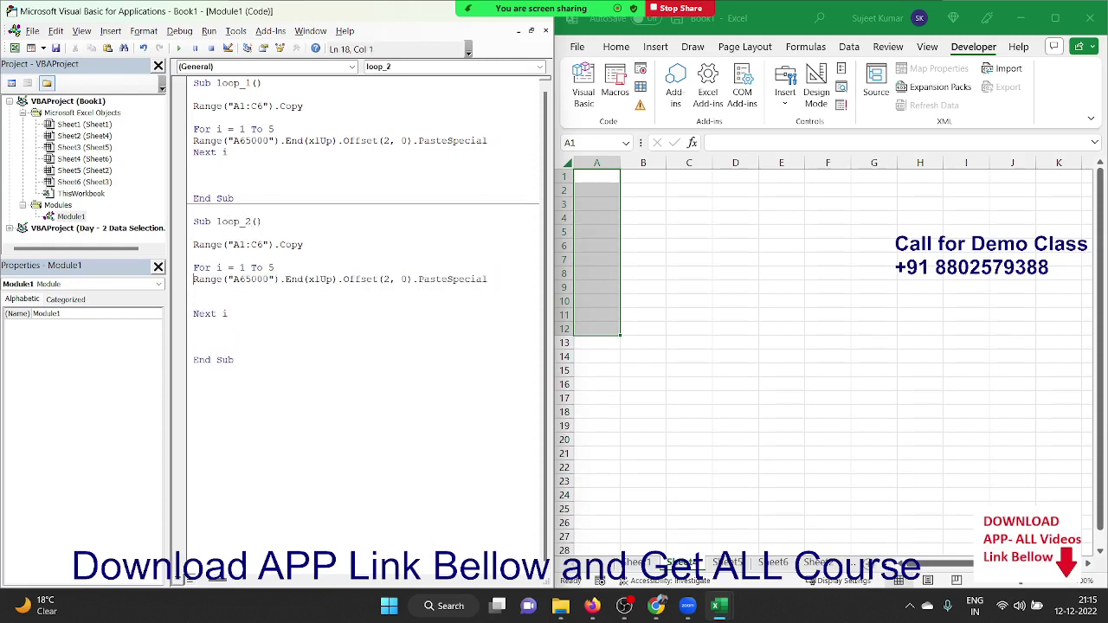
pyautogui.hotkey('shift', 'Down')
pyautogui.press('Delete')
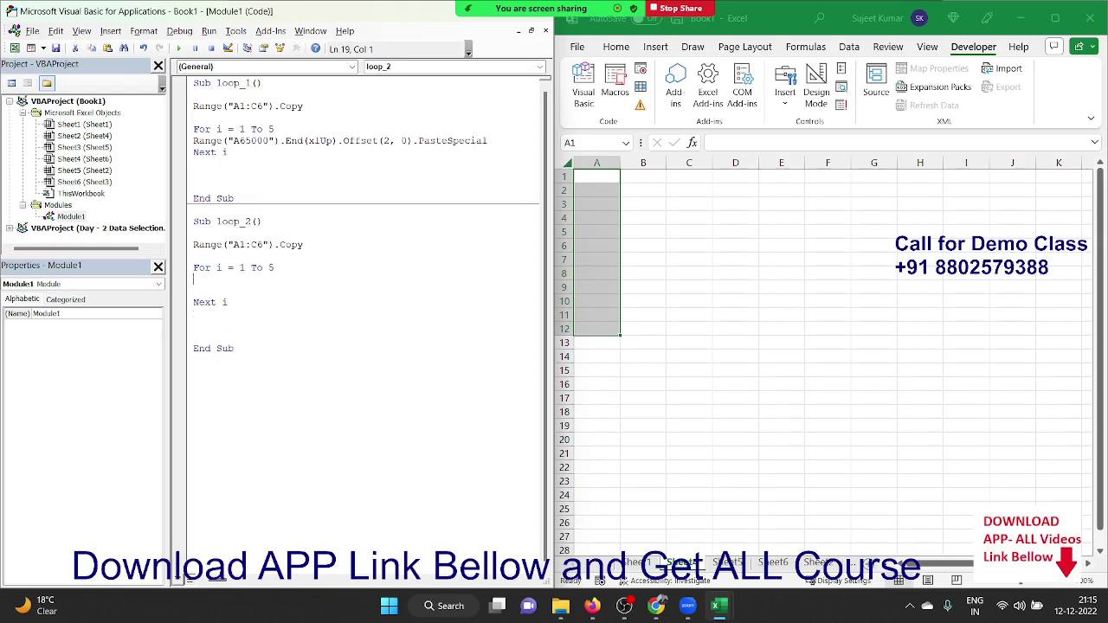
# Change loop_2's loop end value from 5 to 100.
pyautogui.click(205, 267)
pyautogui.click(269, 268)
pyautogui.press('Delete')
pyautogui.write('100')
# Add Range("A" & i).Value = i inside the loop and run loop_2.
pyautogui.press('Down')
pyautogui.press('Return')
pyautogui.press('Return')
pyautogui.press('Up')
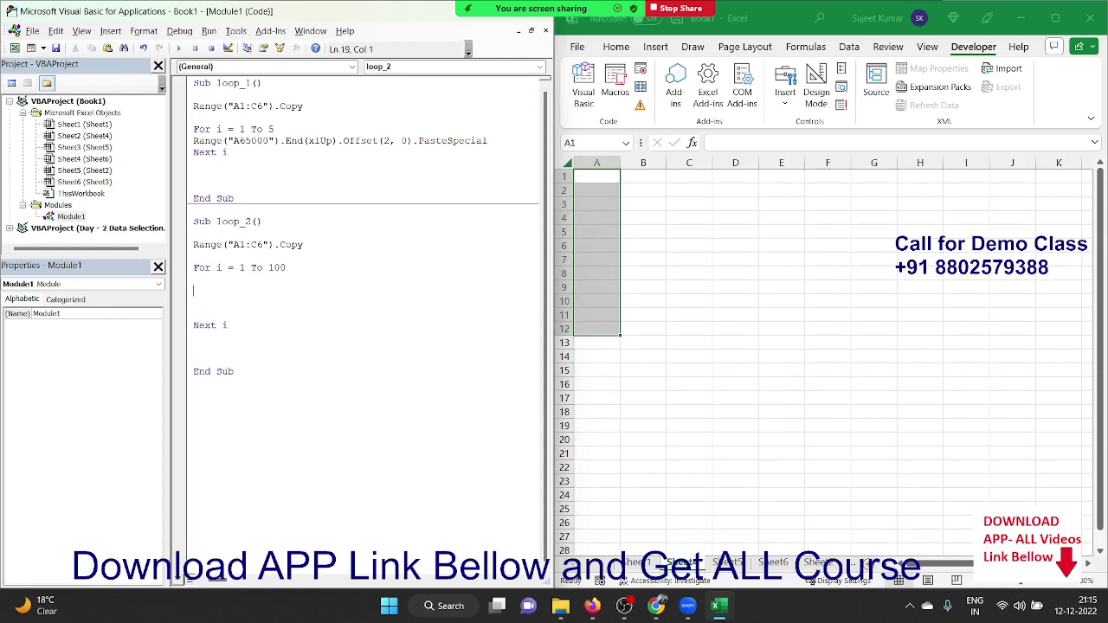
pyautogui.write('range')
pyautogui.write('("A"')
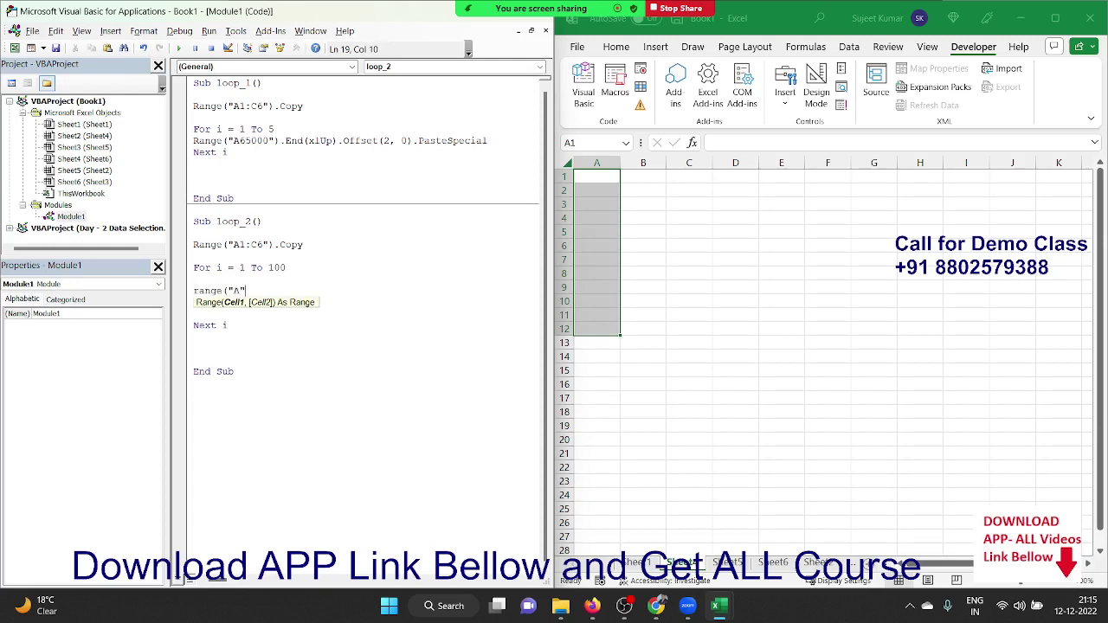
pyautogui.write(' & i')
pyautogui.write(').v')
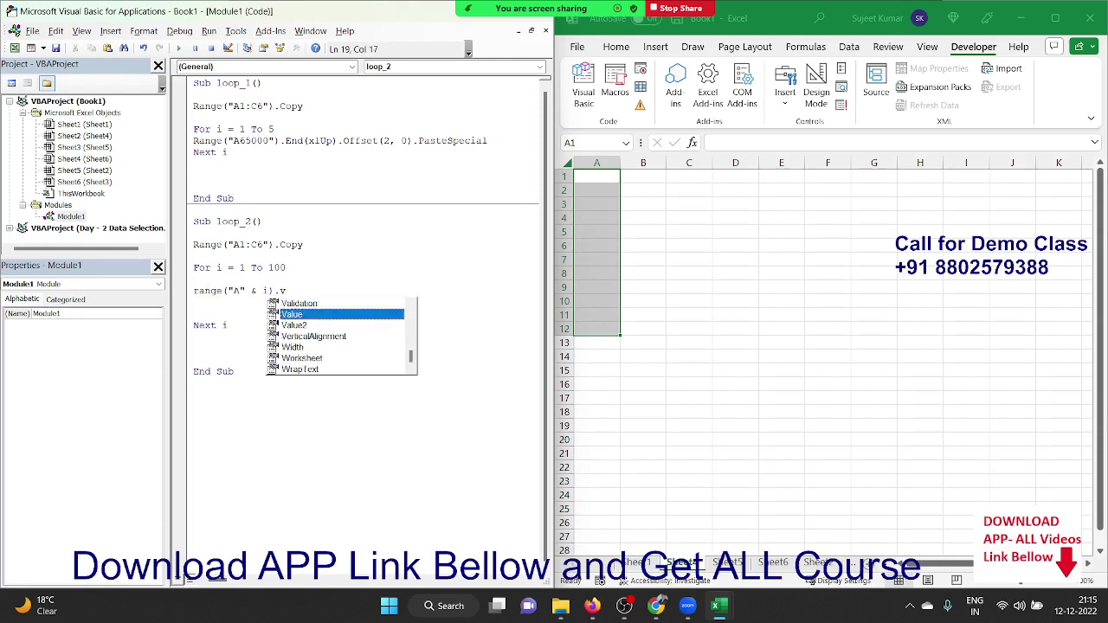
pyautogui.write('al =')
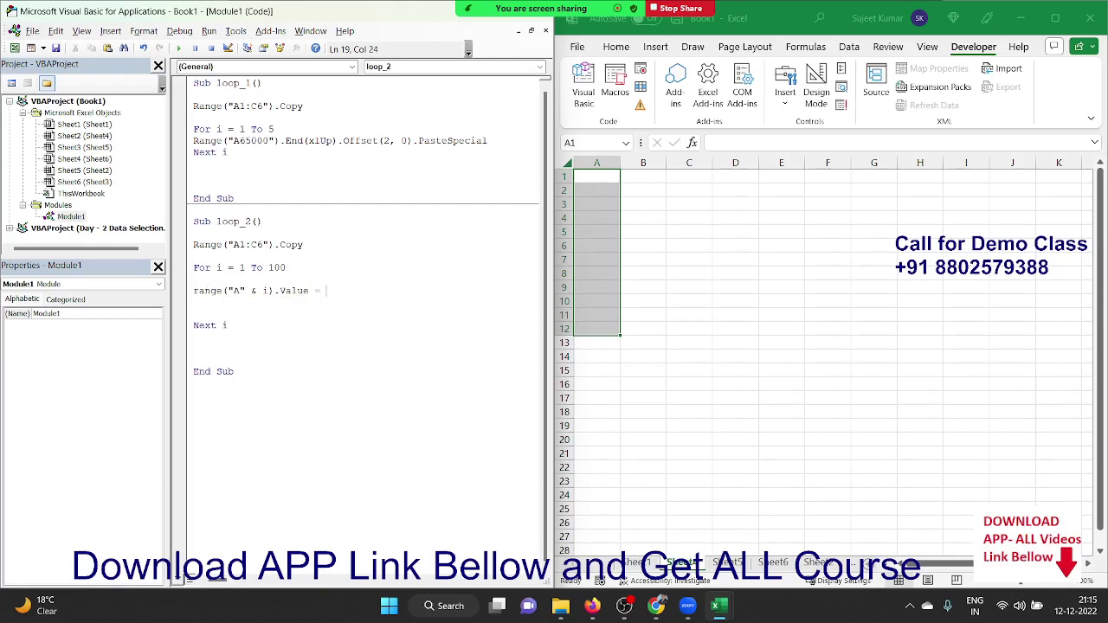
pyautogui.write('i')
pyautogui.press('Return')
pyautogui.click(180, 49)
# Cancel the sheet's copy marquee, delete the Copy line, and comment out the Range("A" & i) line.
pyautogui.click(632, 317)
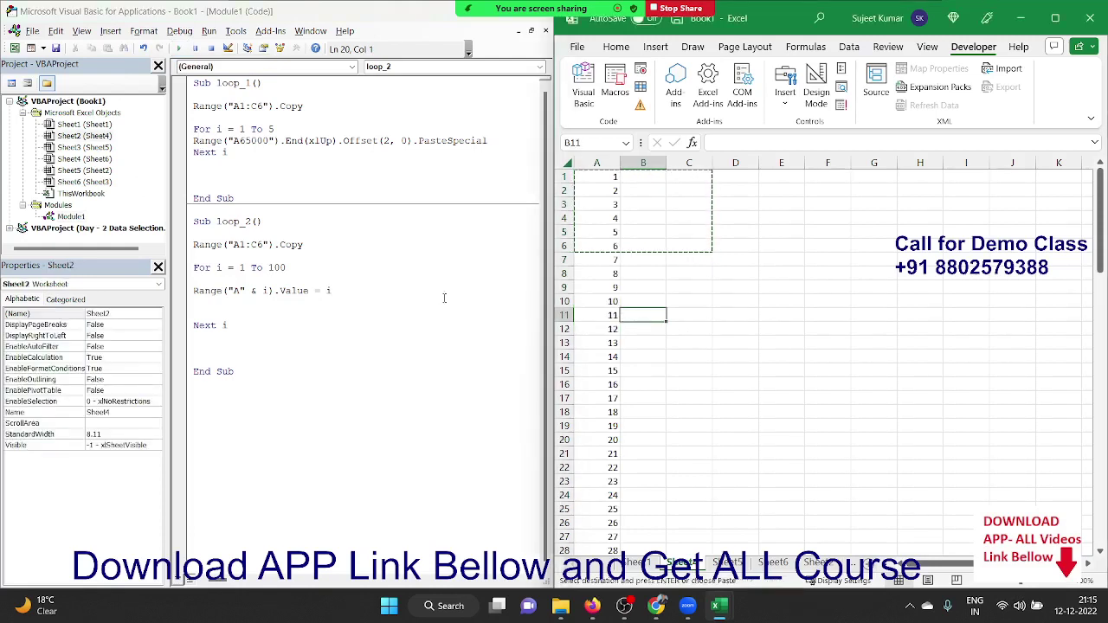
pyautogui.press('Escape')
pyautogui.moveTo(327, 252); pyautogui.dragTo(193, 245)
pyautogui.press('Delete')
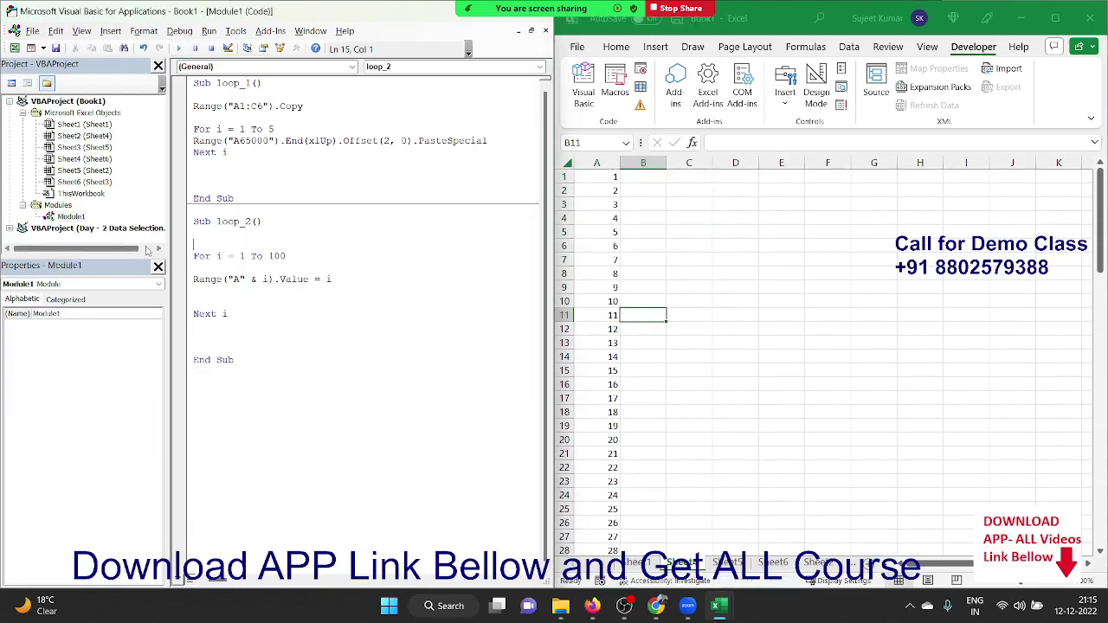
pyautogui.click(368, 335)
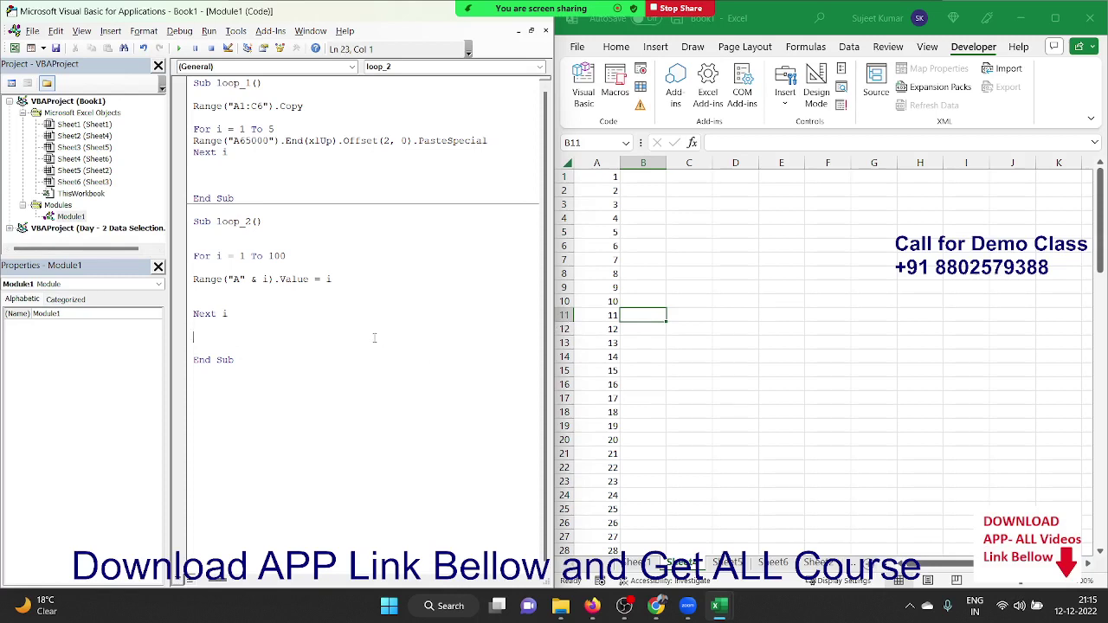
pyautogui.press('Up')
pyautogui.press('Up')
pyautogui.press('Up')
pyautogui.press('Up')
pyautogui.press('Up')
pyautogui.write("'")
# Add the line Range("A65000").End(xlUp).Offset(1, 0).Value = i below the commented line.
pyautogui.press('Down')
pyautogui.write('ra')
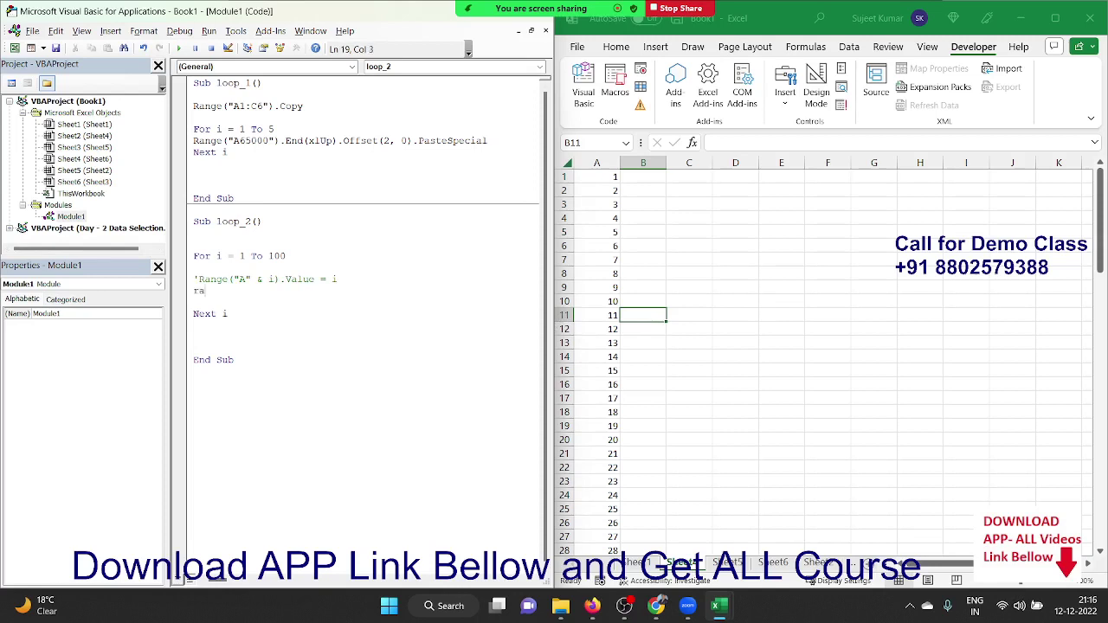
pyautogui.write('nge("')
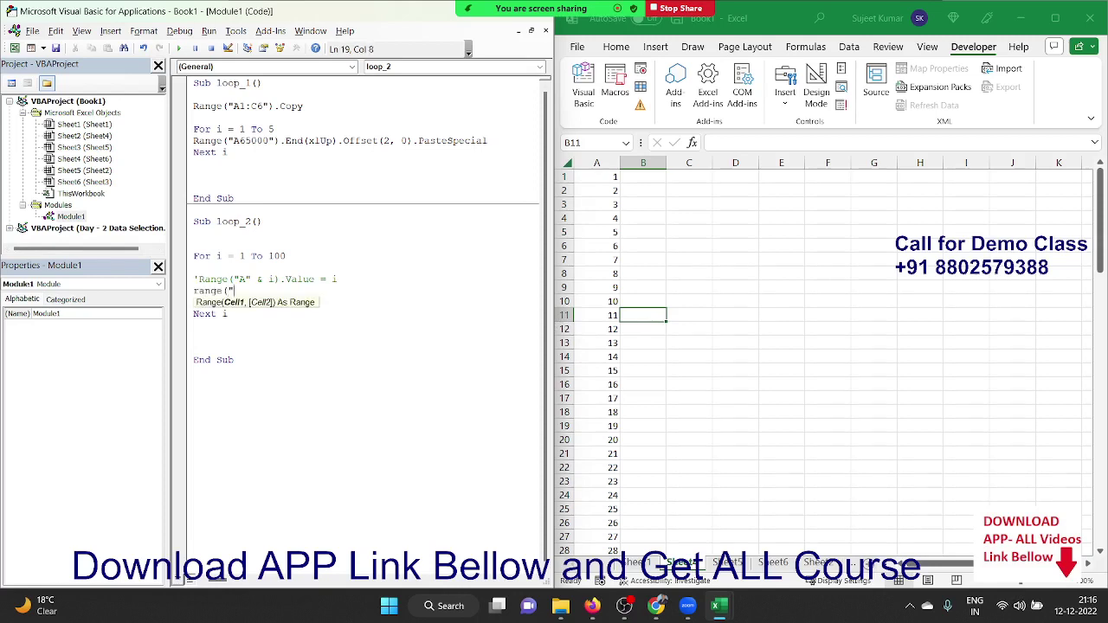
pyautogui.write('A65000')
pyautogui.write('").End')
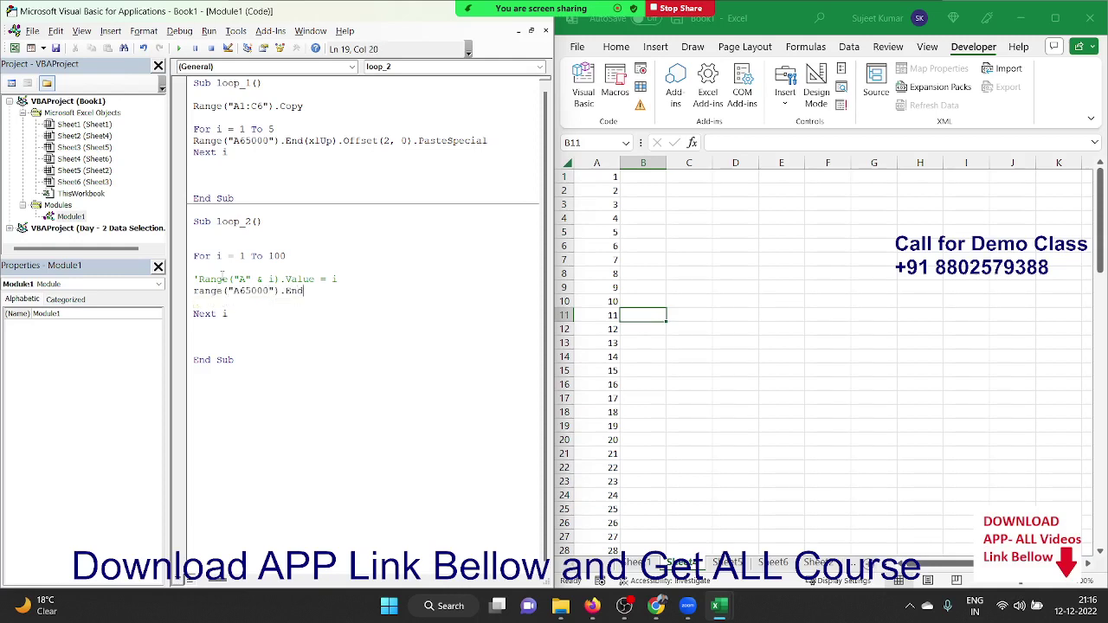
pyautogui.write('(')
pyautogui.press('Down')
pyautogui.press('Down')
pyautogui.press('Down')
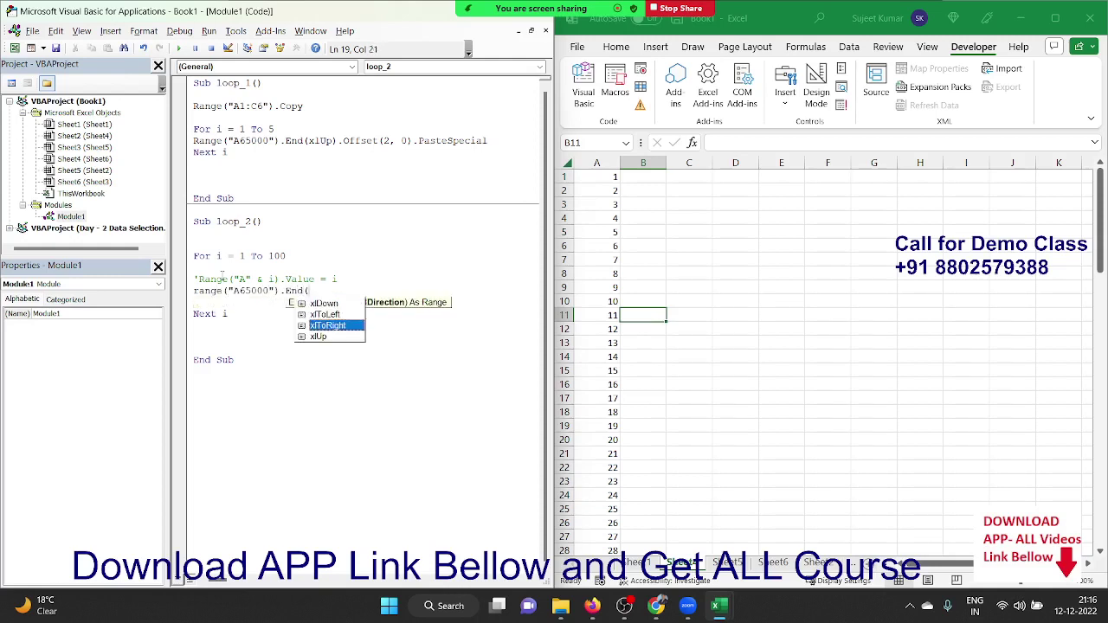
pyautogui.press('Down')
pyautogui.press('Tab')
pyautogui.write(')')
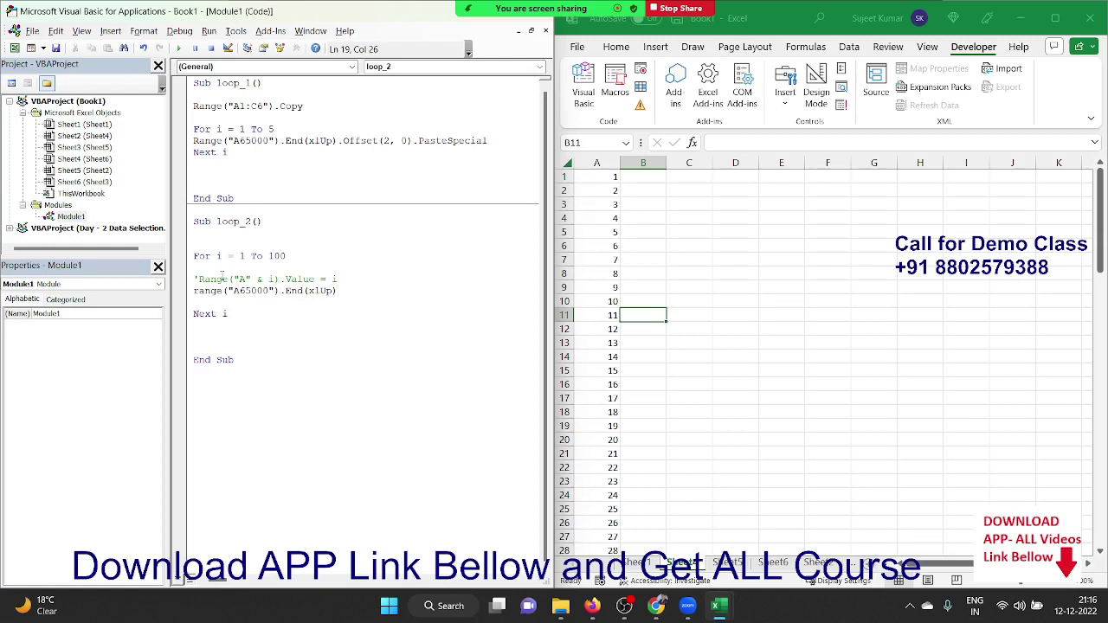
pyautogui.write('.o')
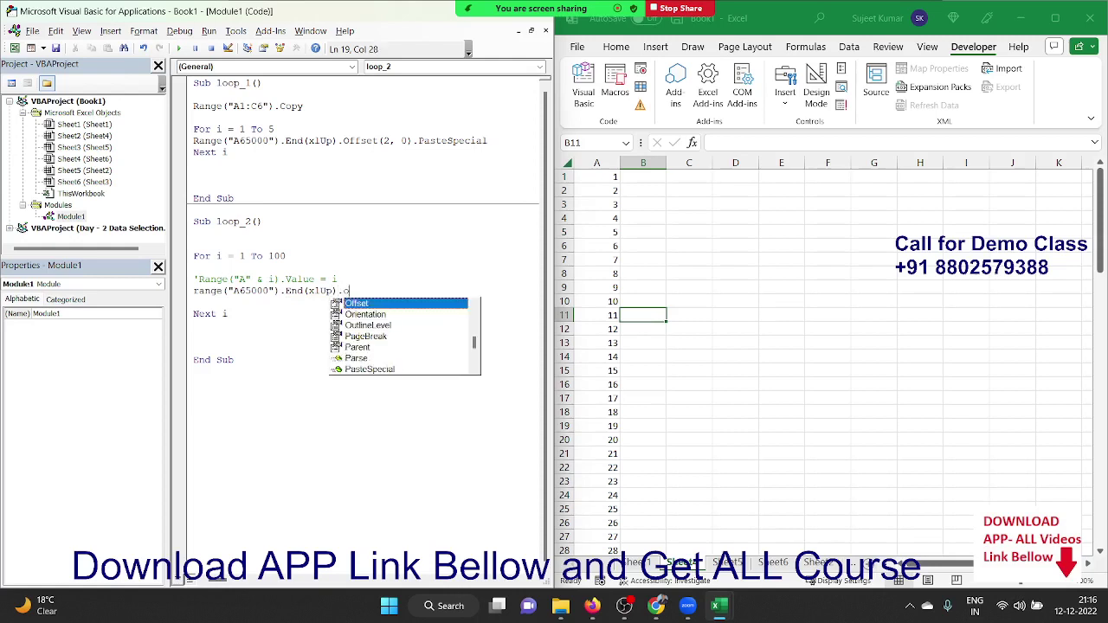
pyautogui.write('f')
pyautogui.press('Tab')
pyautogui.write('(')
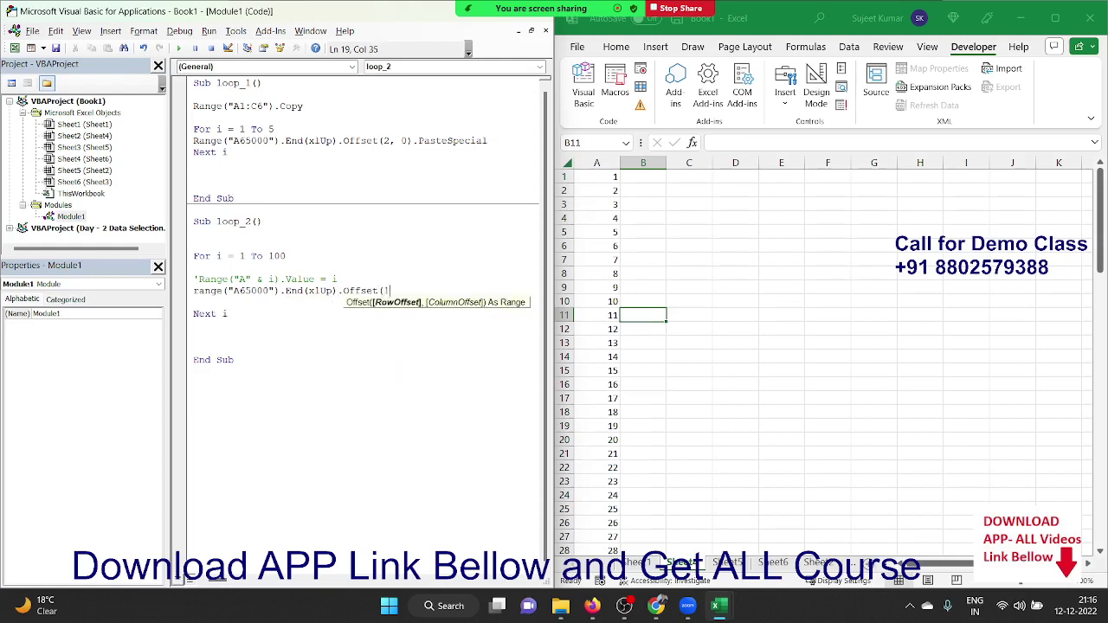
pyautogui.write(',0).')
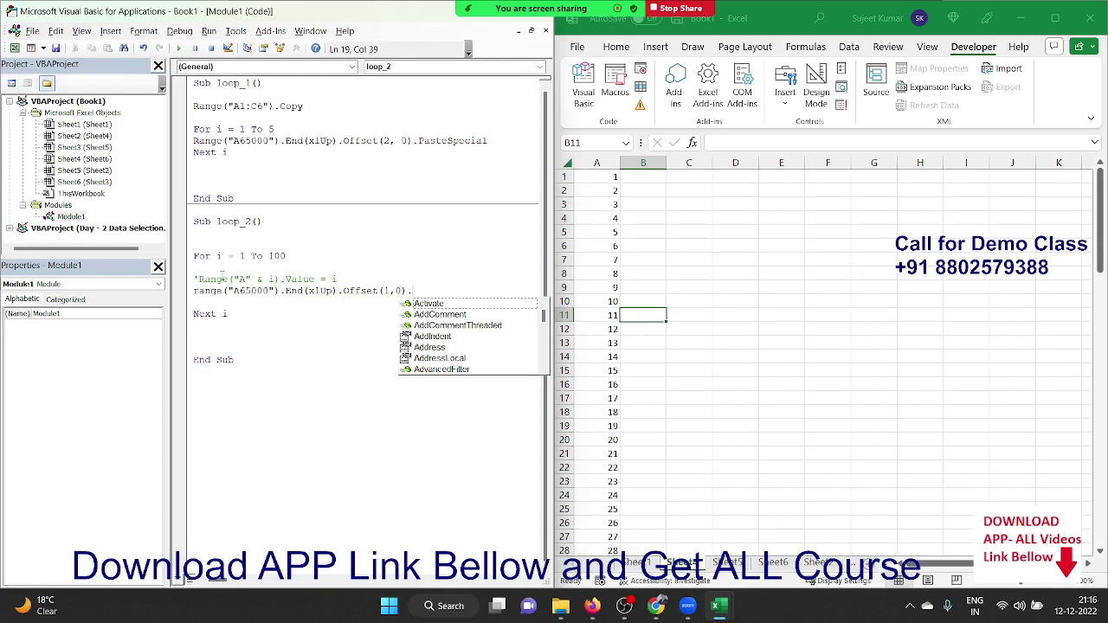
pyautogui.write('value ')
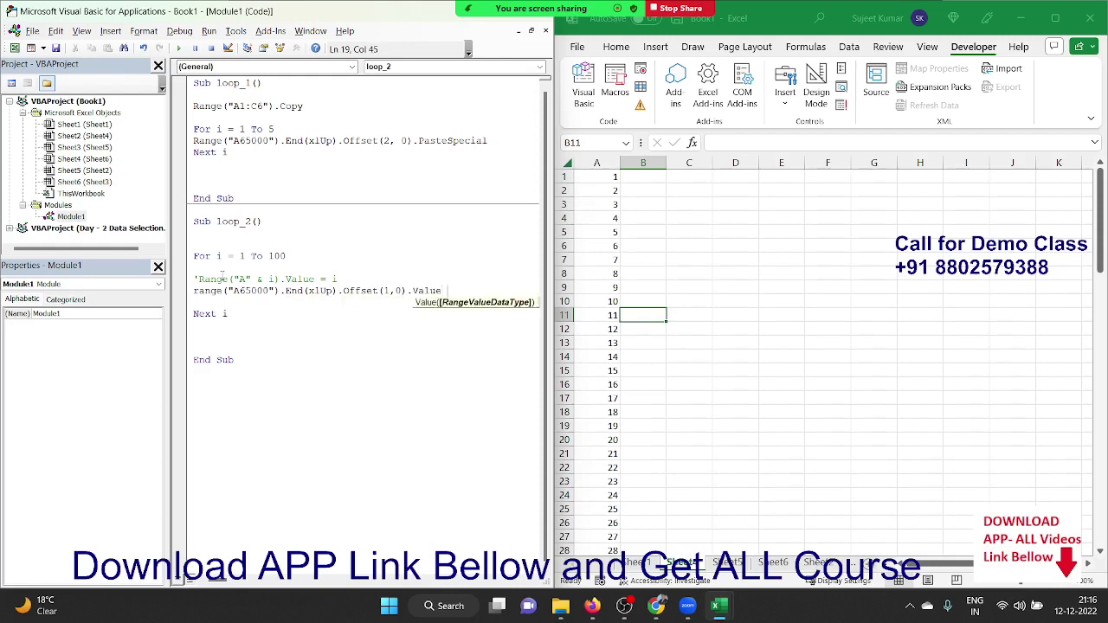
pyautogui.write('= i')
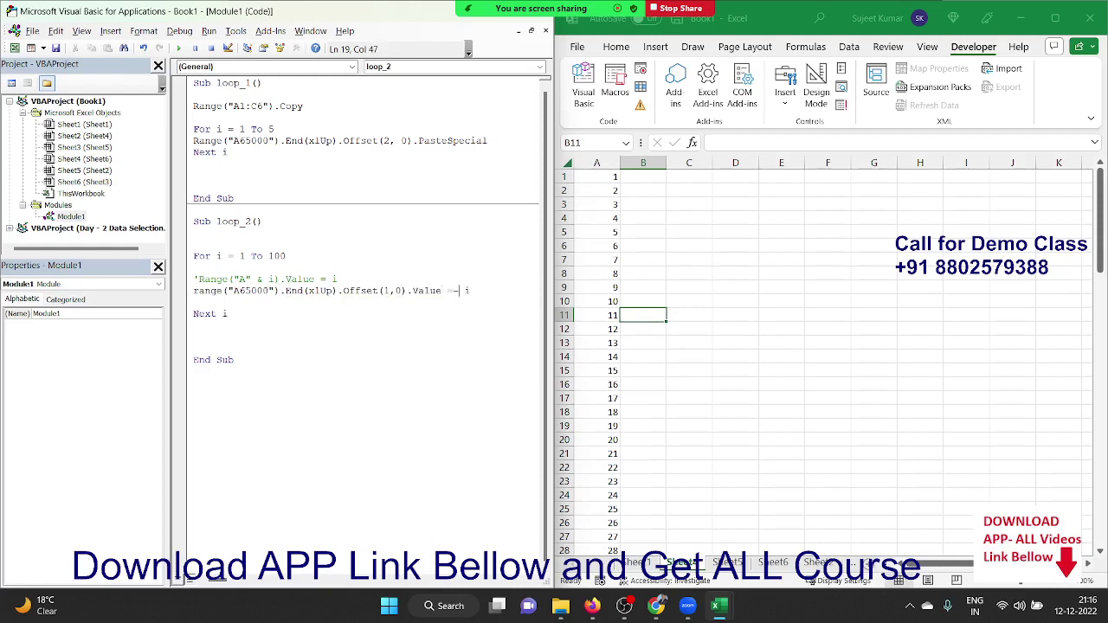
pyautogui.press('Down')
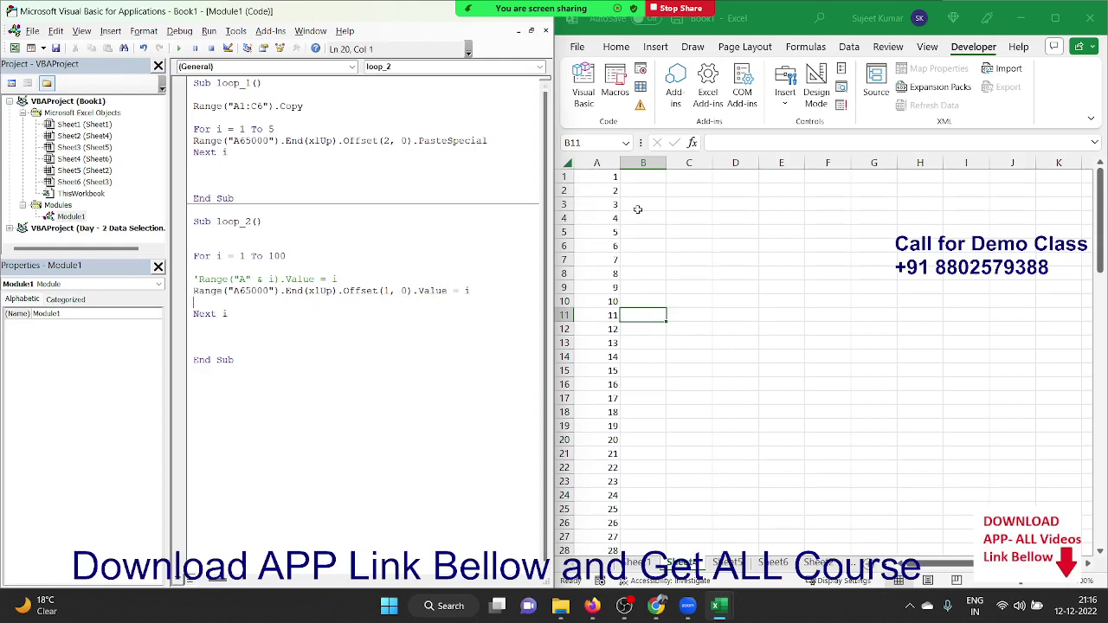
# Clear column A and run loop_2, checking the numbers it writes starting at A2.
pyautogui.click(607, 175)
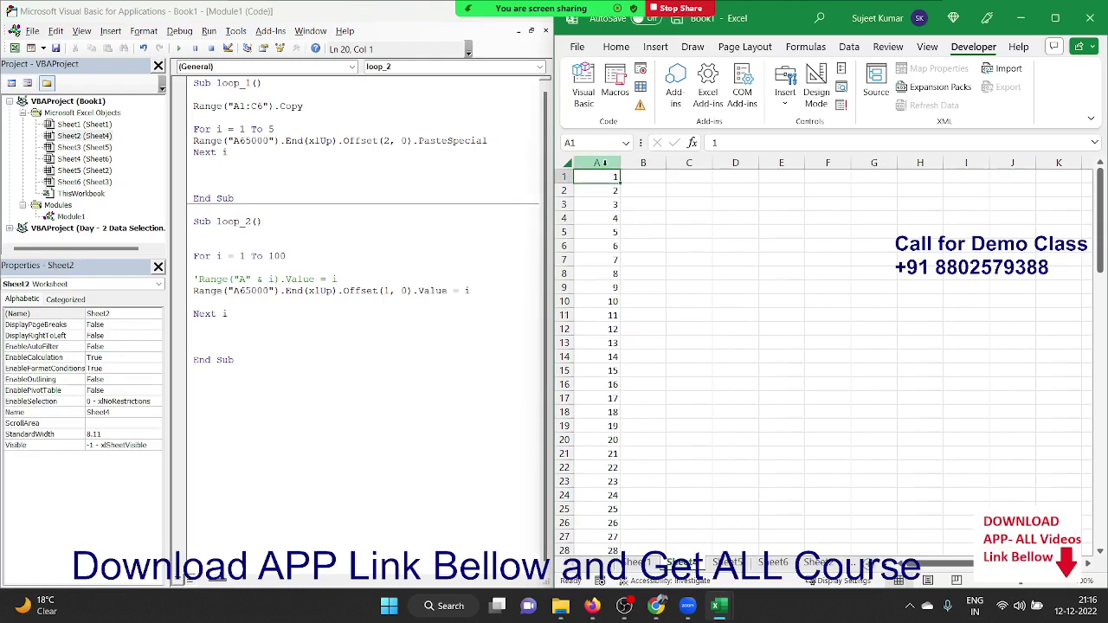
pyautogui.click(596, 162)
pyautogui.press('Delete')
pyautogui.click(301, 290)
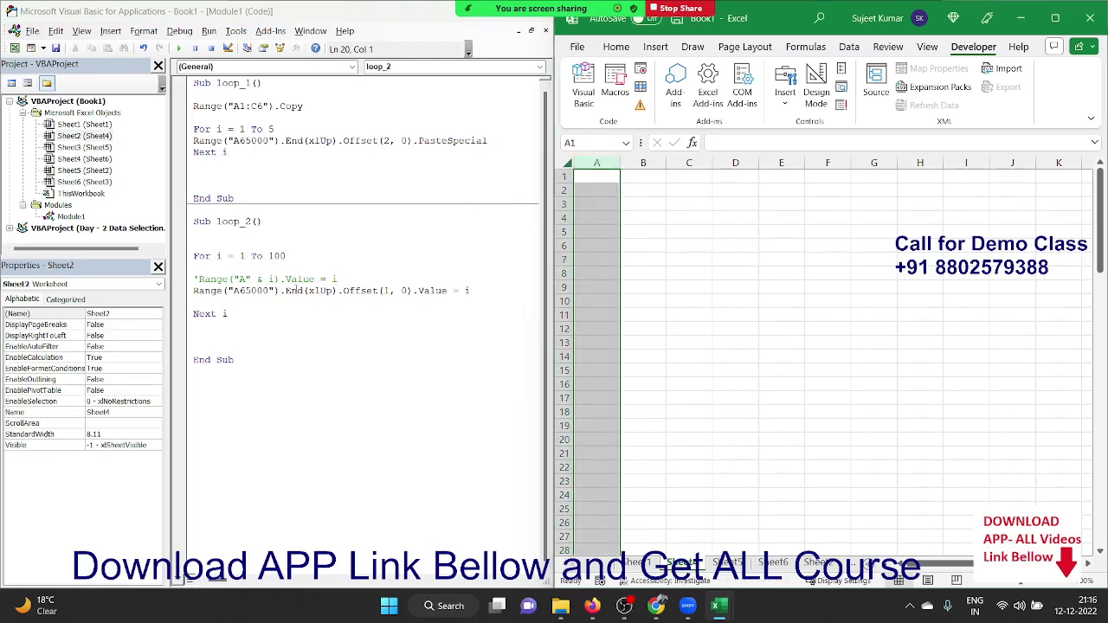
pyautogui.click(180, 49)
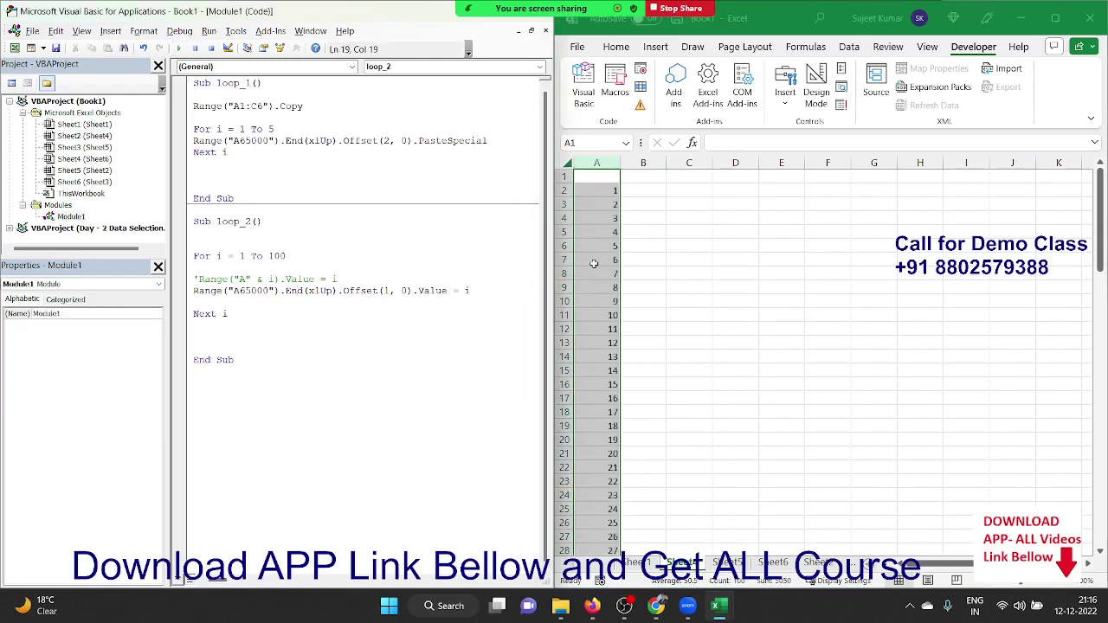
pyautogui.scroll(-5, 603, 322)
pyautogui.scroll(-5, 603, 329)
pyautogui.scroll(-4, 603, 329)
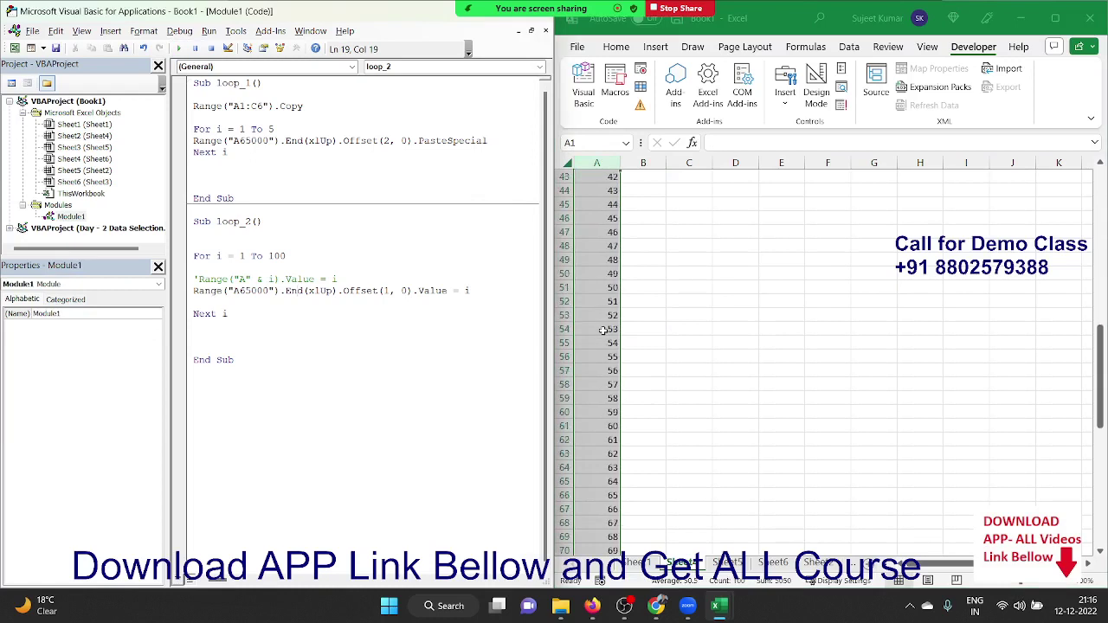
pyautogui.scroll(-5, 603, 330)
pyautogui.scroll(-1, 603, 330)
pyautogui.scroll(-3, 603, 330)
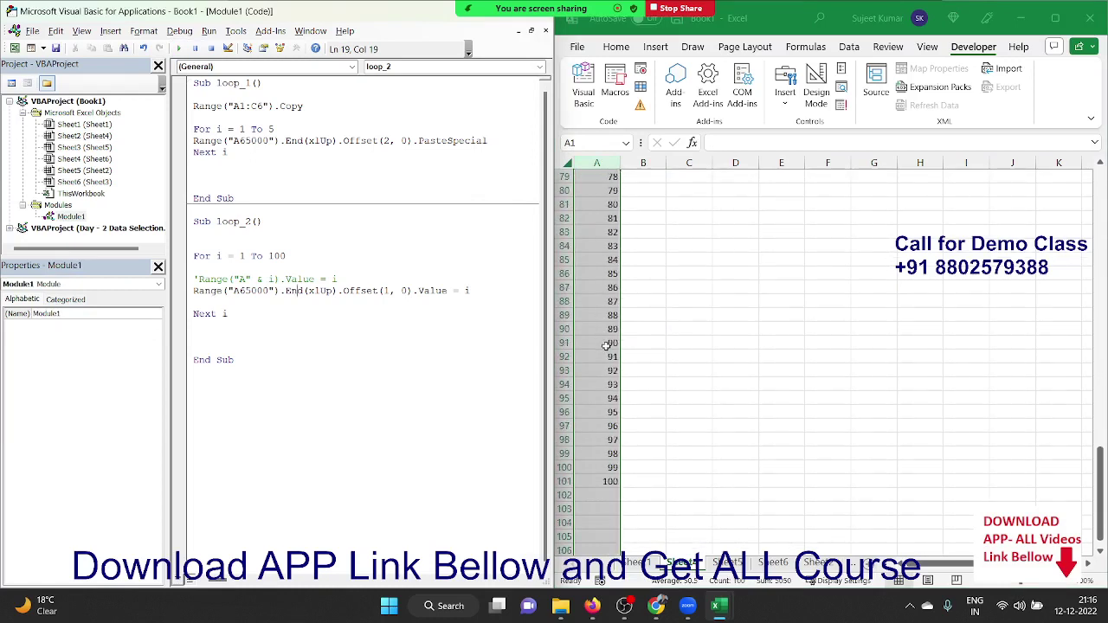
pyautogui.scroll(3, 603, 341)
pyautogui.scroll(6, 605, 347)
pyautogui.scroll(7, 605, 348)
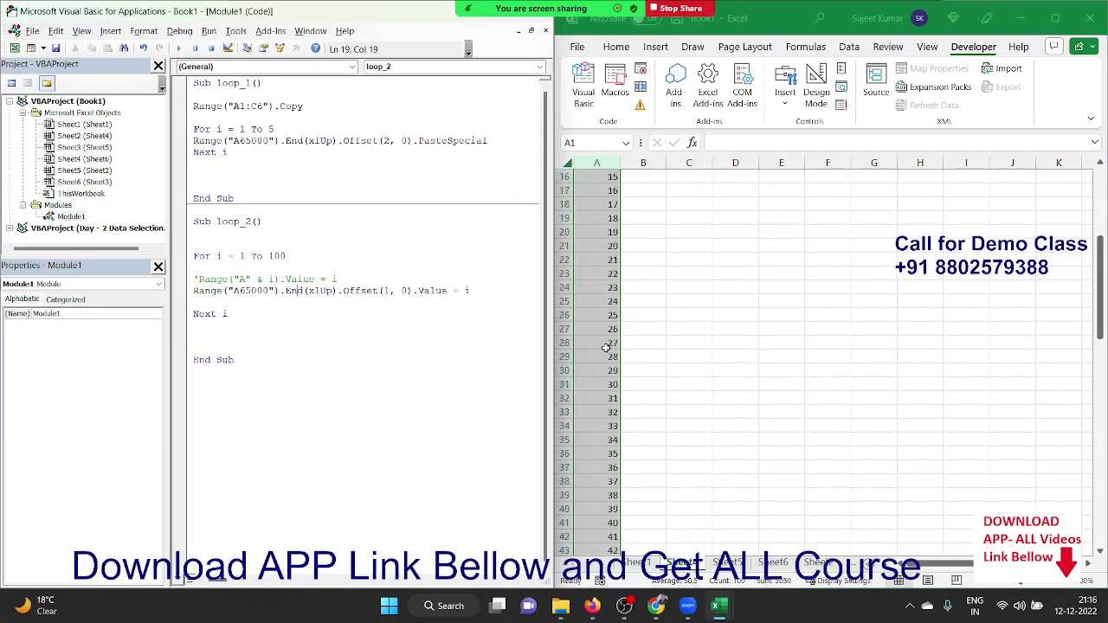
pyautogui.scroll(7, 606, 347)
# Review loop_2's code, highlighting the commented Range line and the loop variable i.
pyautogui.moveTo(350, 278); pyautogui.dragTo(194, 269)
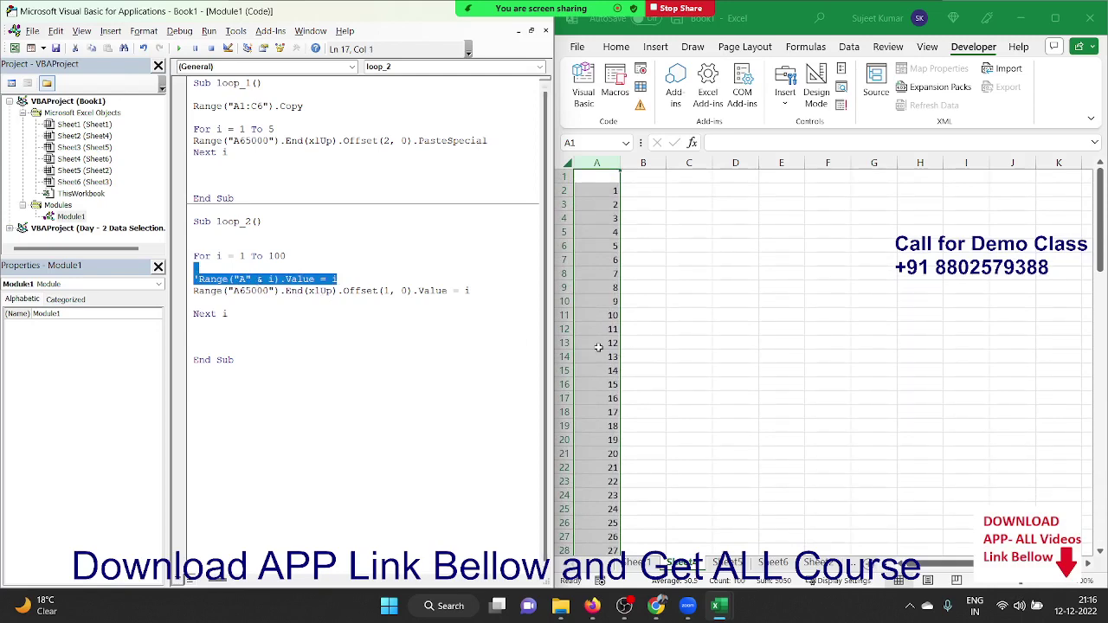
pyautogui.moveTo(597, 346); pyautogui.dragTo(597, 358)
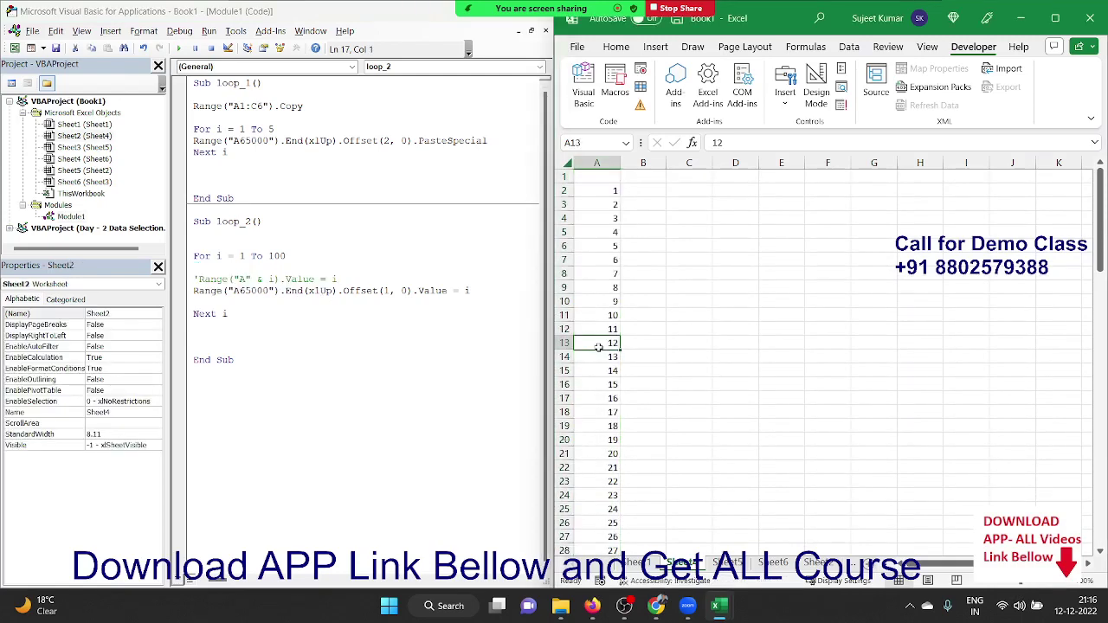
pyautogui.click(274, 288)
pyautogui.click(274, 288)
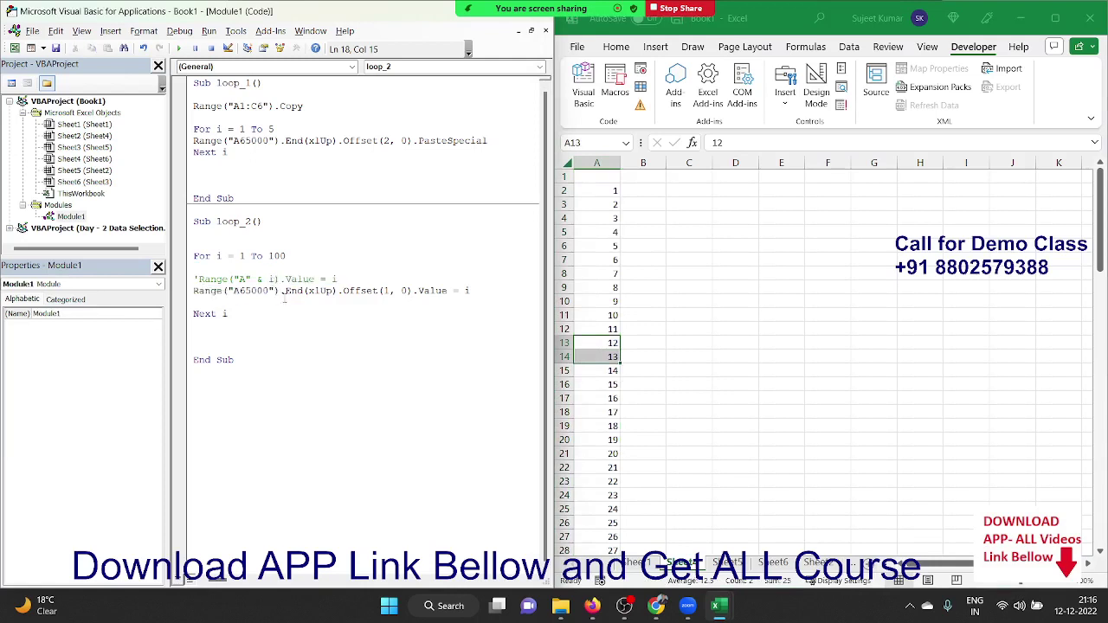
pyautogui.doubleClick(221, 256)
# Clear column A, enter 1/1 in C2, and copy its serial number 44562.
pyautogui.click(592, 197)
pyautogui.hotkey('ctrl', 'shift', 'Down')
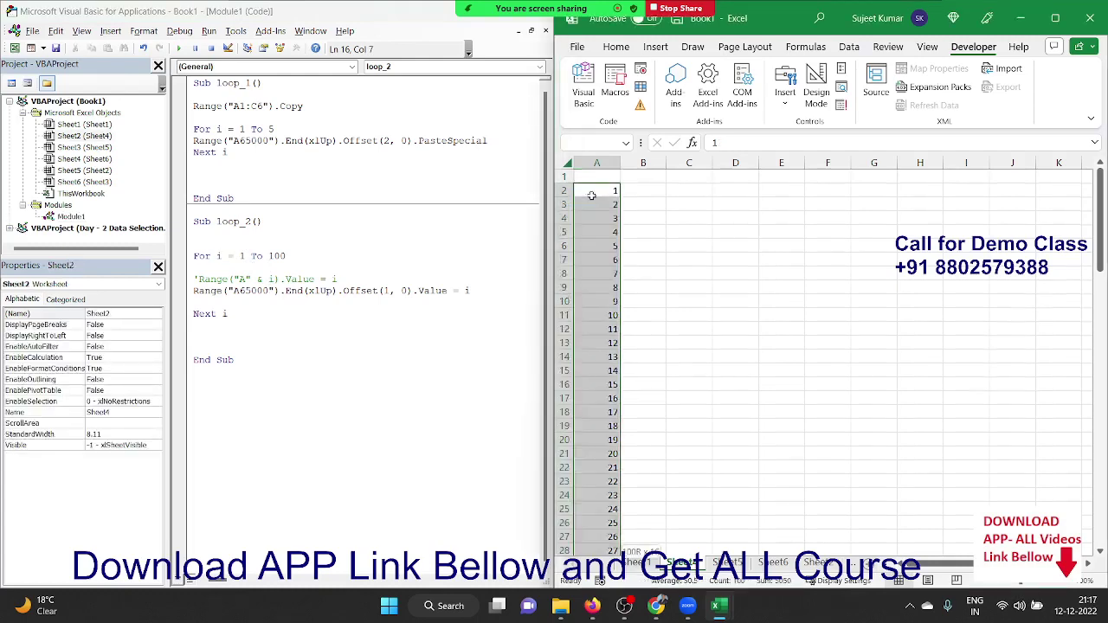
pyautogui.press('Delete')
pyautogui.hotkey('ctrl', 'Home')
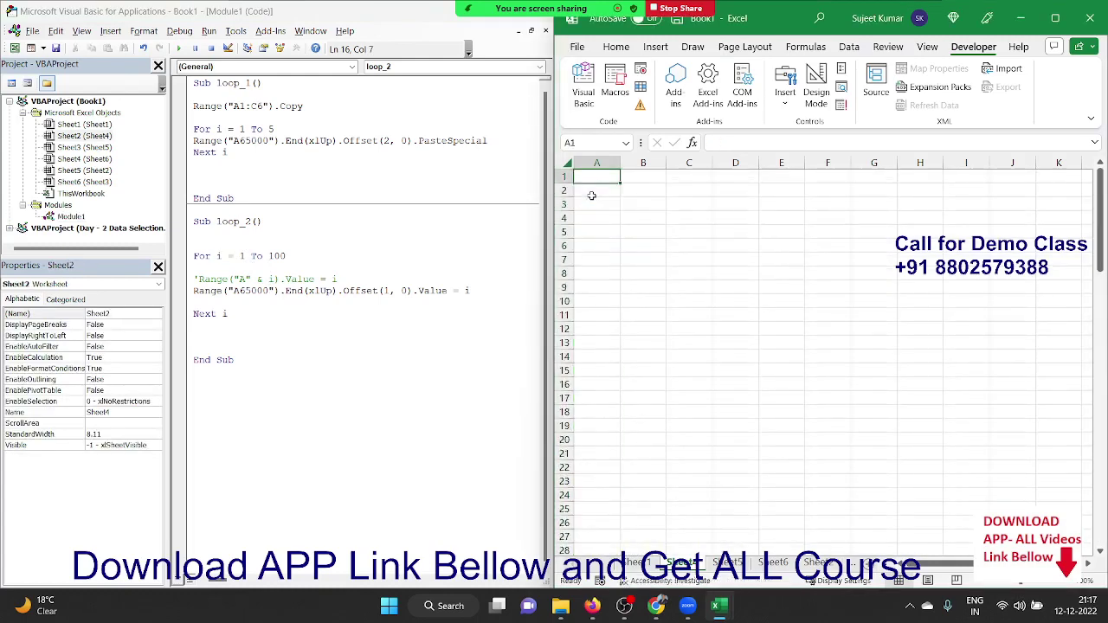
pyautogui.click(678, 192)
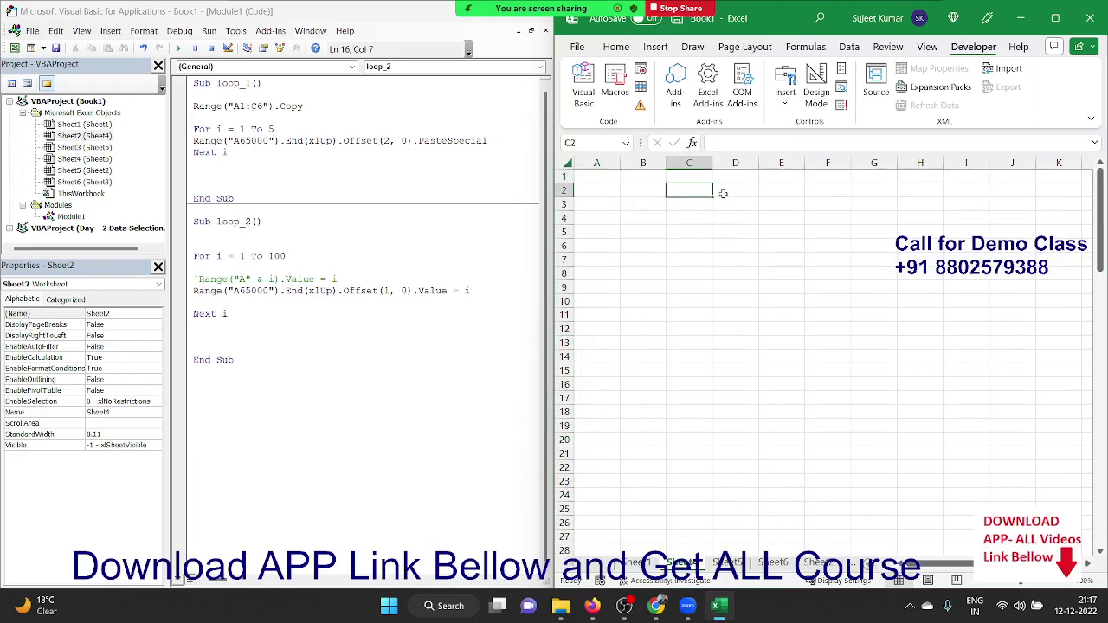
pyautogui.write('1/1')
pyautogui.press('Return')
pyautogui.press('Up')
pyautogui.hotkey('ctrl', 'shift', '~')
pyautogui.doubleClick(713, 143)
pyautogui.hotkey('ctrl', 'c')
pyautogui.press('Escape')
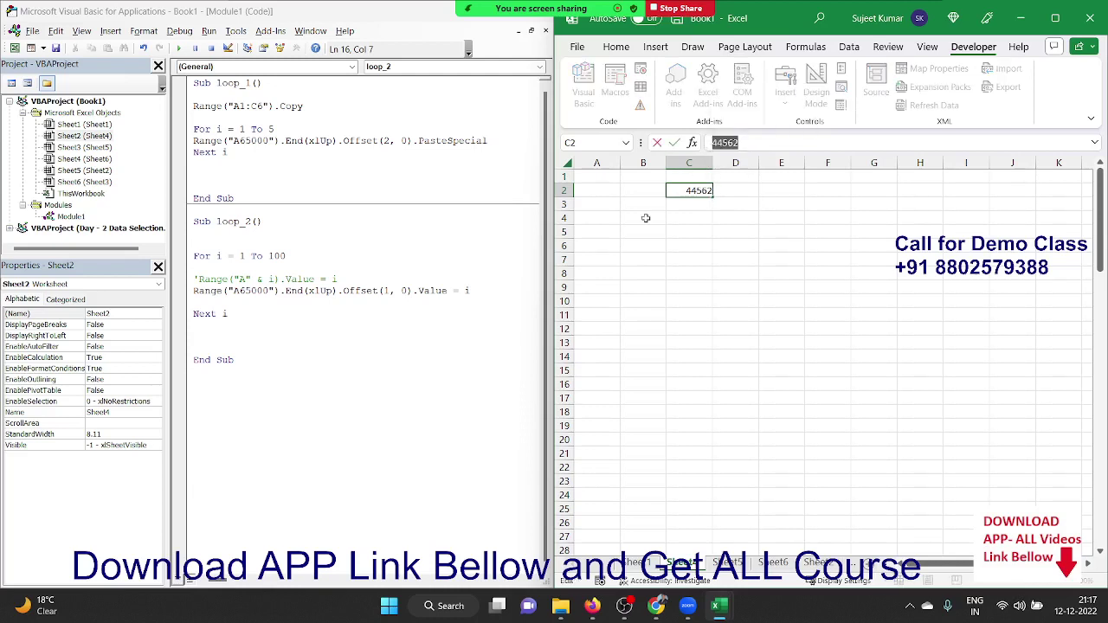
# Change loop_2's loop to For i = 44562 To 44562 + 364.
pyautogui.click(231, 256)
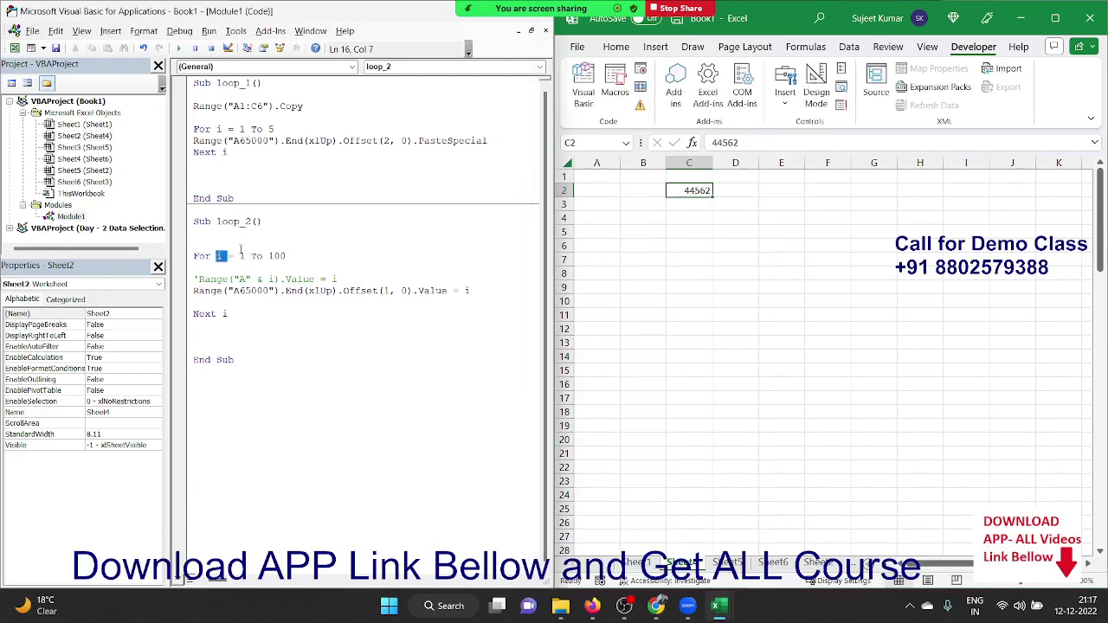
pyautogui.doubleClick(243, 257)
pyautogui.hotkey('ctrl', 'v')
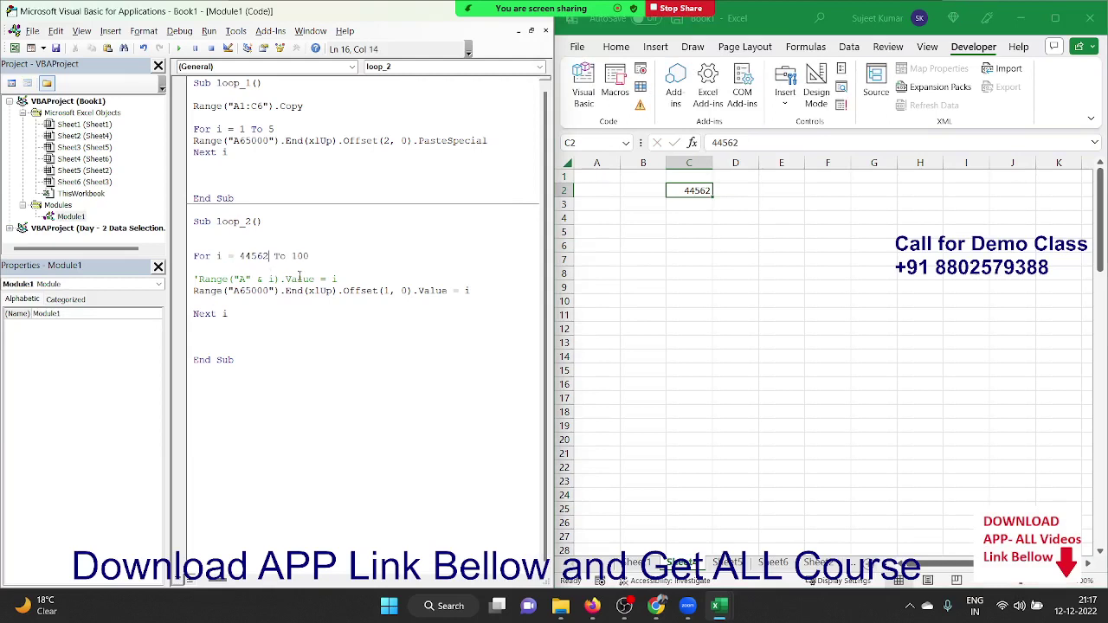
pyautogui.doubleClick(323, 256)
pyautogui.hotkey('ctrl', 'v')
pyautogui.write('+')
pyautogui.write('364')
pyautogui.click(276, 302)
pyautogui.press('Delete')
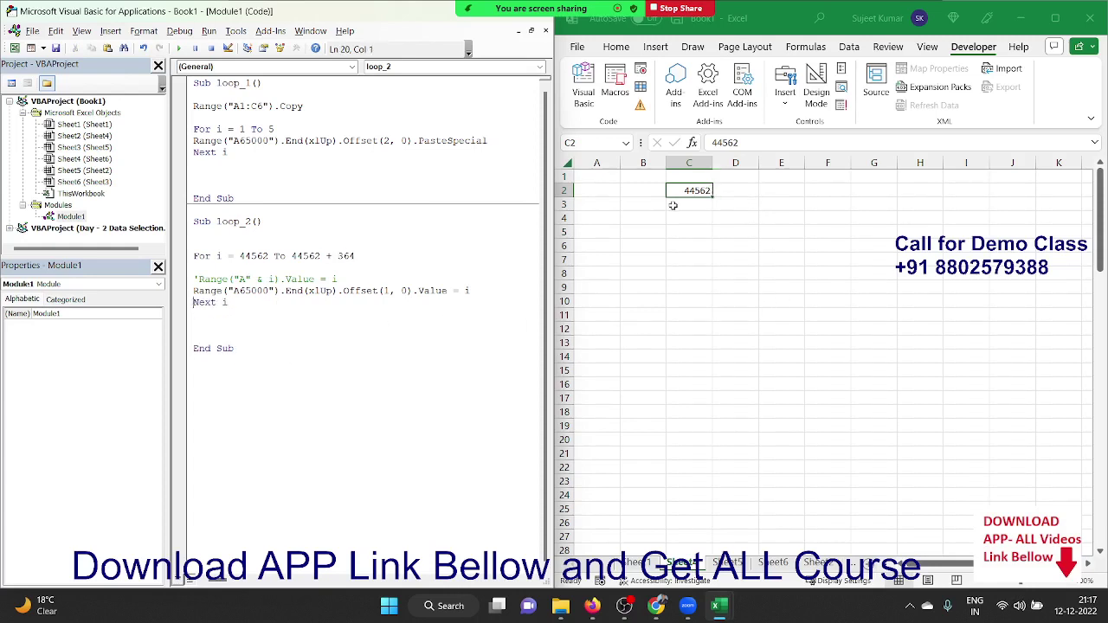
pyautogui.press('Return')
# Clear the 44562 test value from C2 and run loop_2.
pyautogui.click(673, 219)
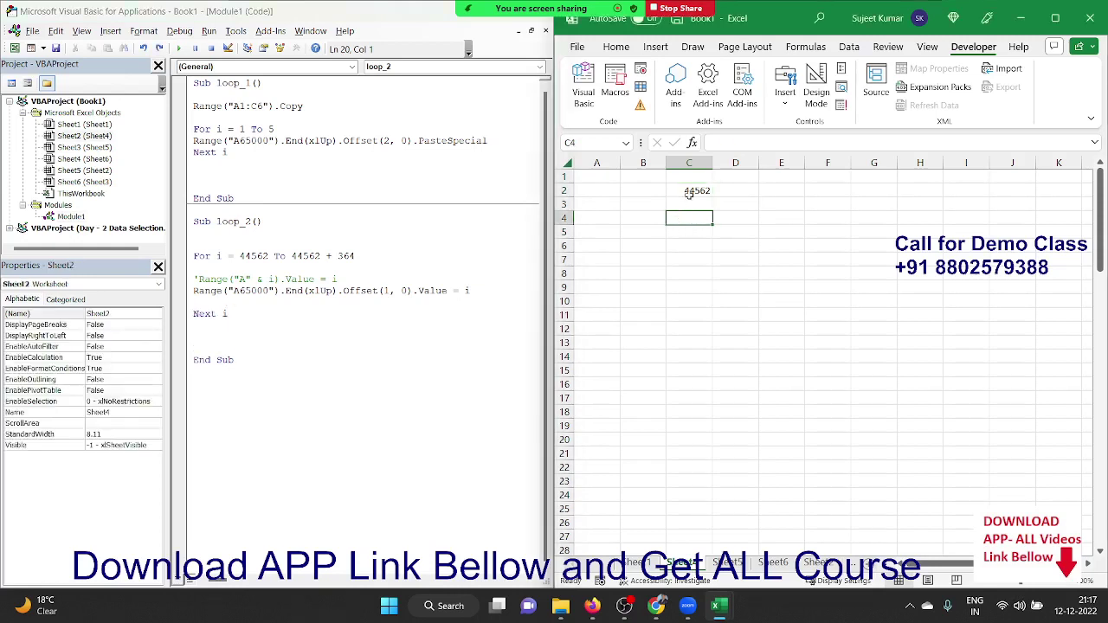
pyautogui.click(689, 191)
pyautogui.press('Delete')
pyautogui.click(363, 302)
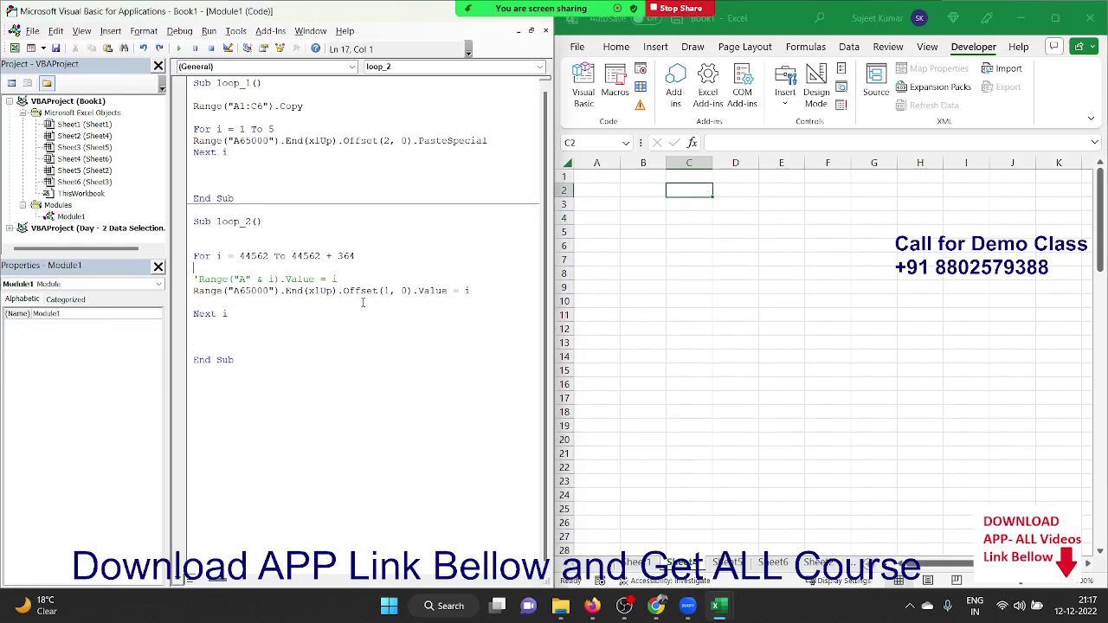
pyautogui.click(179, 48)
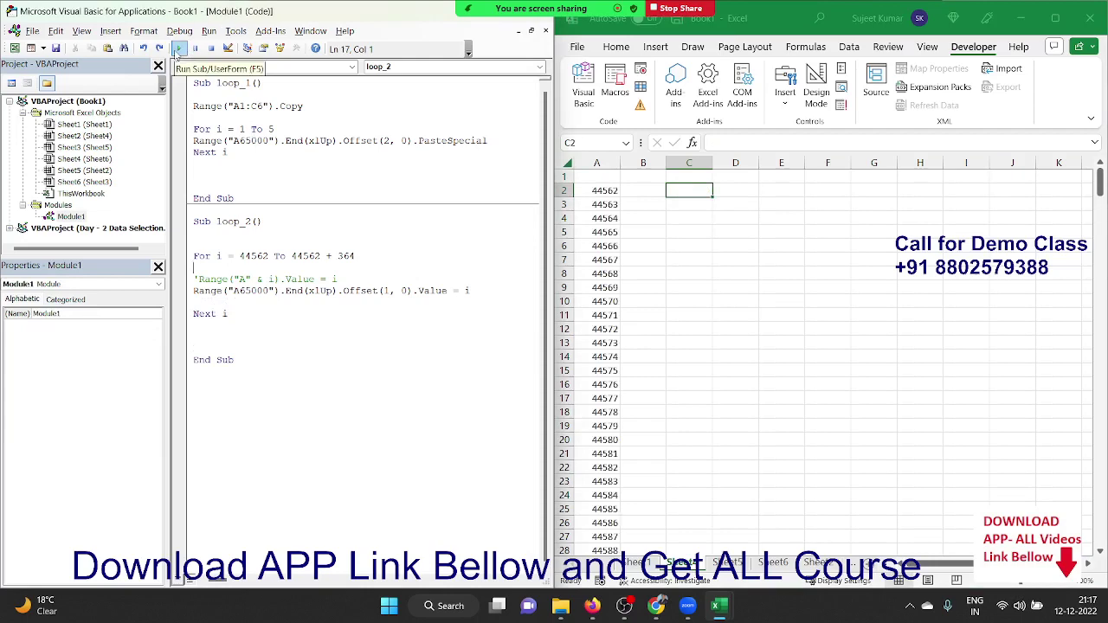
# Format column A as dates and check it ends at 31 Dec 22.
pyautogui.click(583, 160)
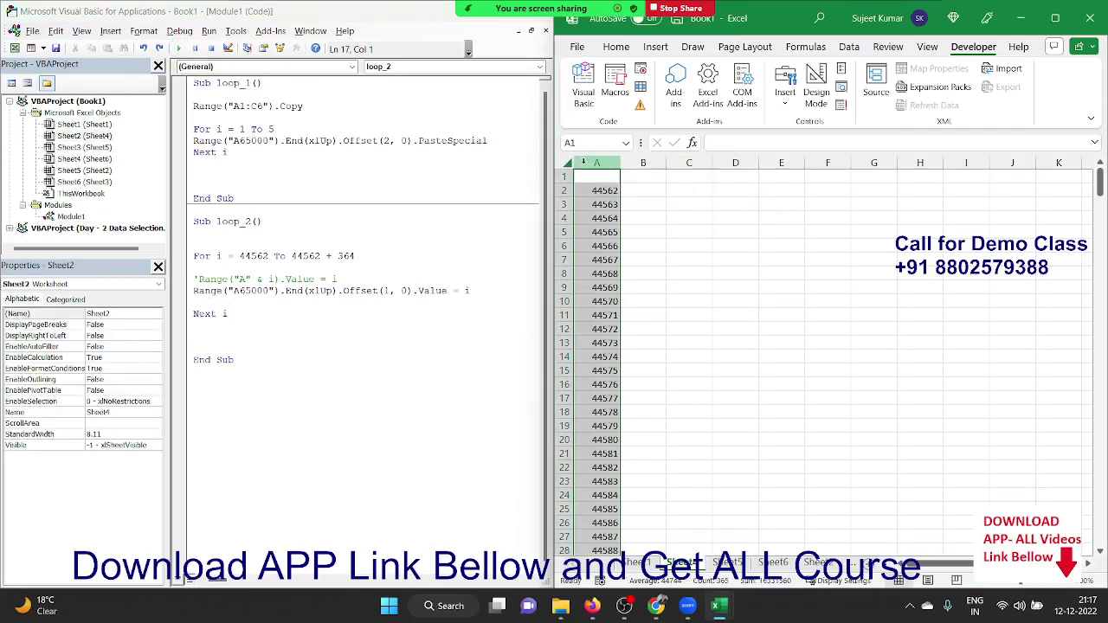
pyautogui.hotkey('ctrl', 'shift', '3')
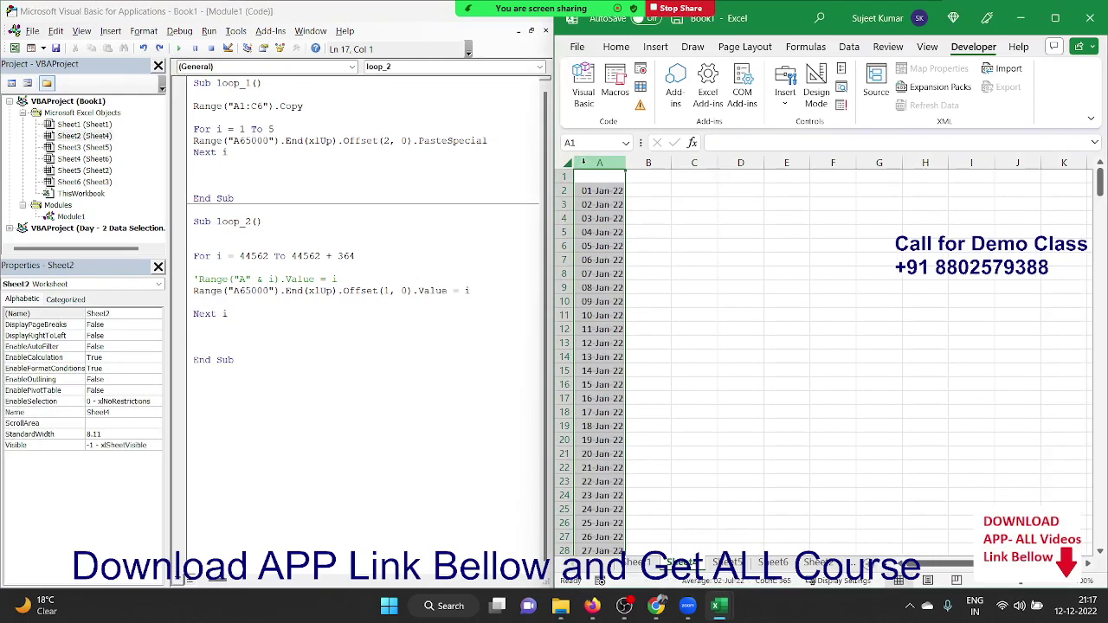
pyautogui.hotkey('ctrl', 'Down')
pyautogui.hotkey('ctrl', 'Down')
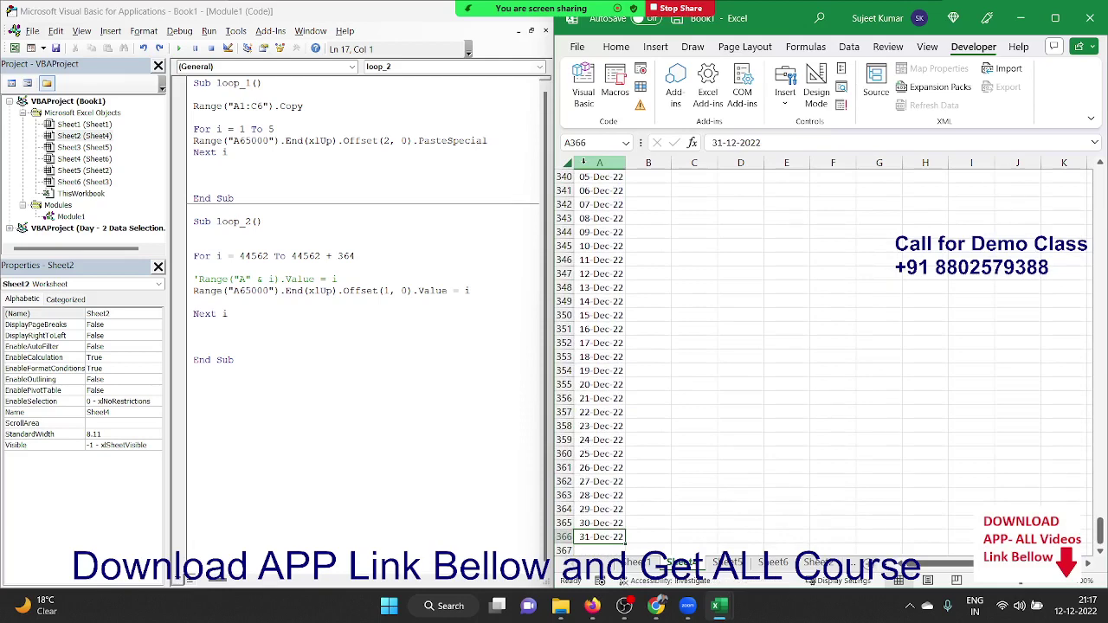
pyautogui.hotkey('ctrl', 'Up')
pyautogui.hotkey('ctrl', 'Up')
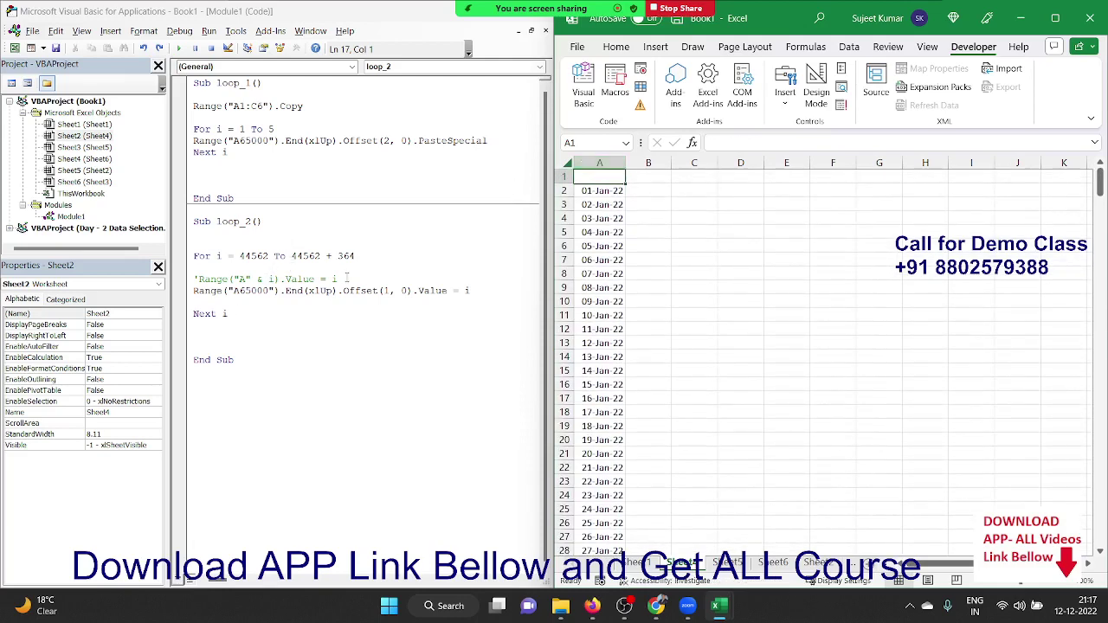
# Review loop_2's commented Range line and its 44562 start and end values.
pyautogui.moveTo(346, 278); pyautogui.dragTo(199, 281)
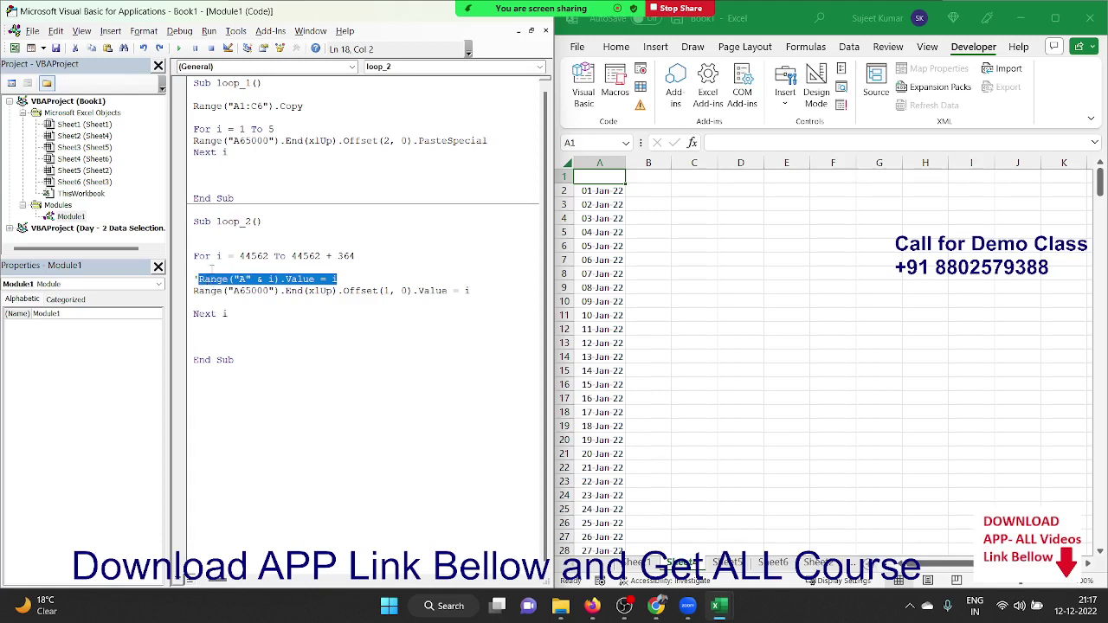
pyautogui.moveTo(232, 256); pyautogui.dragTo(267, 256)
pyautogui.doubleClick(304, 256)
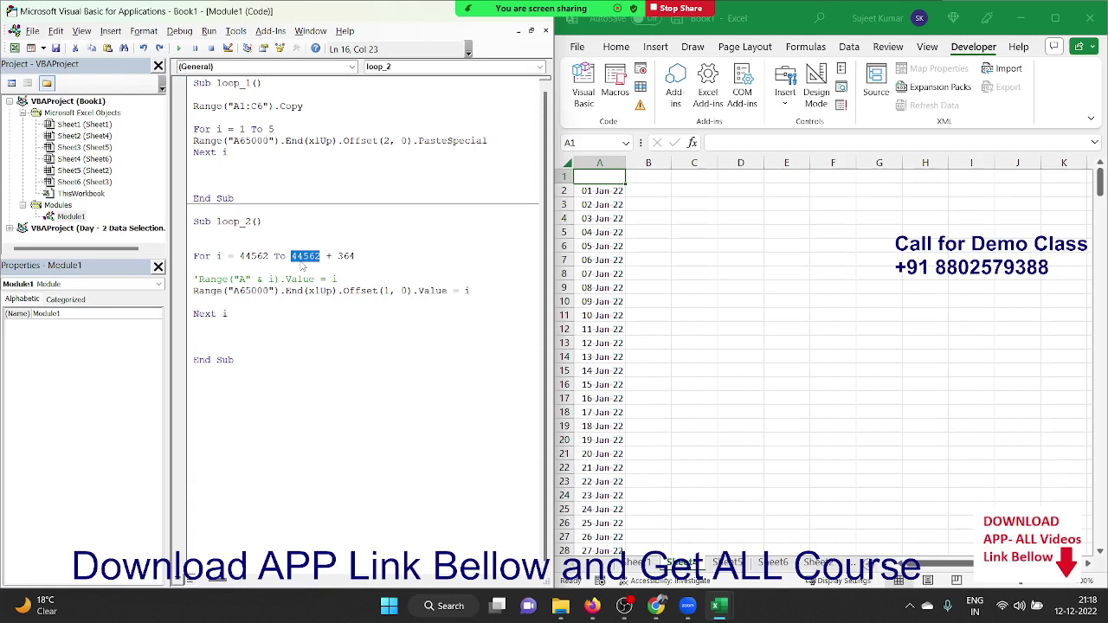
pyautogui.click(302, 267)
# Delete loop_2's blank lines after For, before Next i and above End Sub, then show Sheet5.
pyautogui.press('Delete')
pyautogui.press('Down')
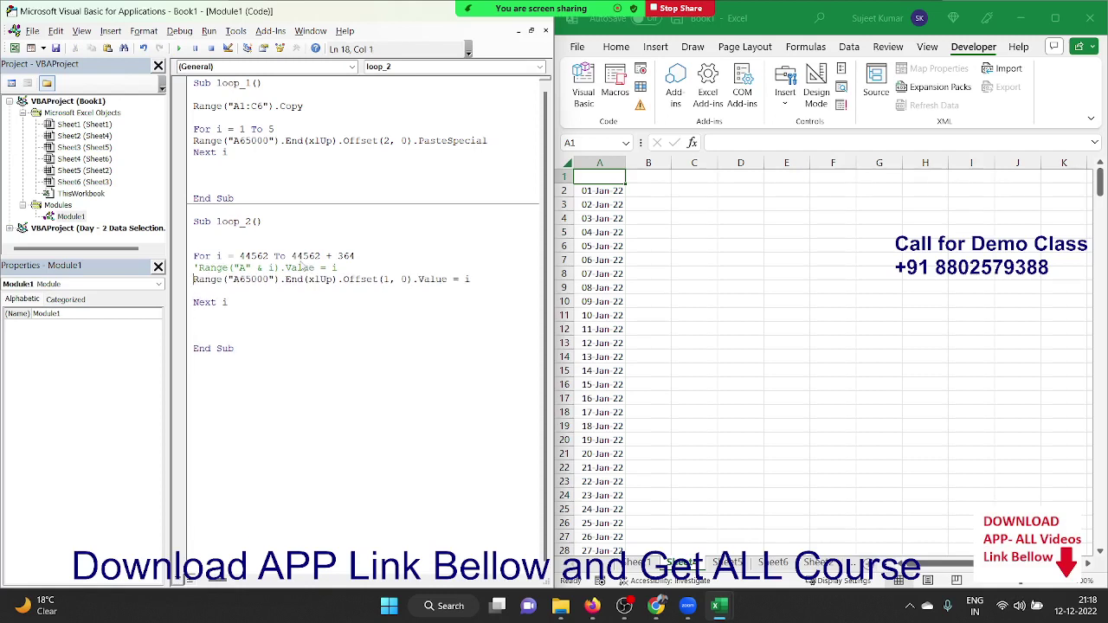
pyautogui.press('Delete')
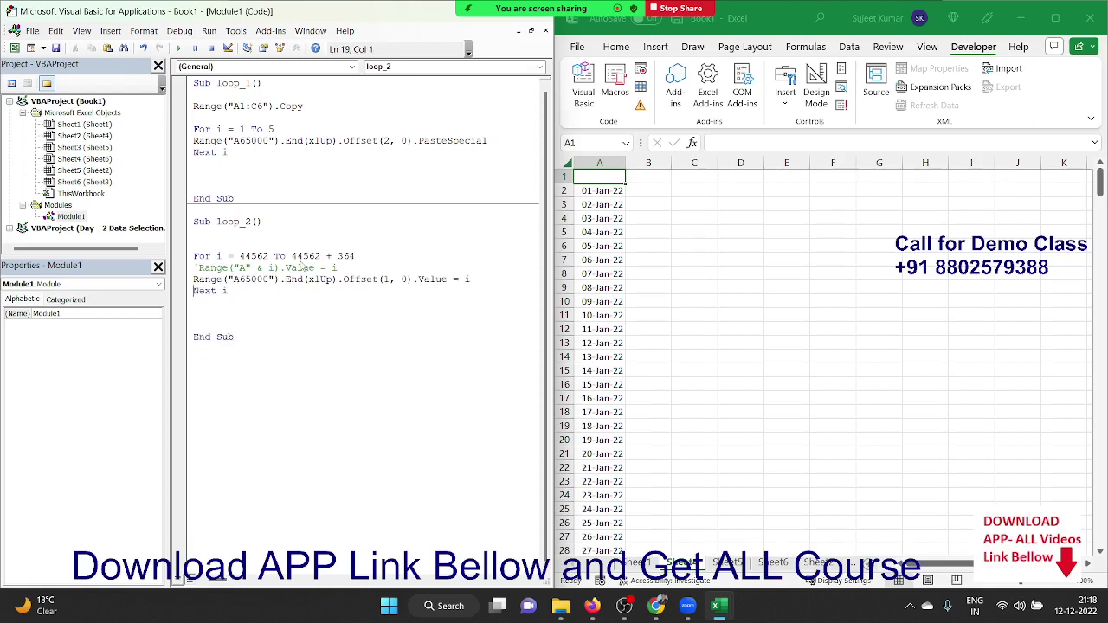
pyautogui.press('Up')
pyautogui.press('Up')
pyautogui.press('Up')
pyautogui.press('Down')
pyautogui.click(300, 329)
pyautogui.press('BackSpace')
pyautogui.press('Delete')
pyautogui.click(728, 563)
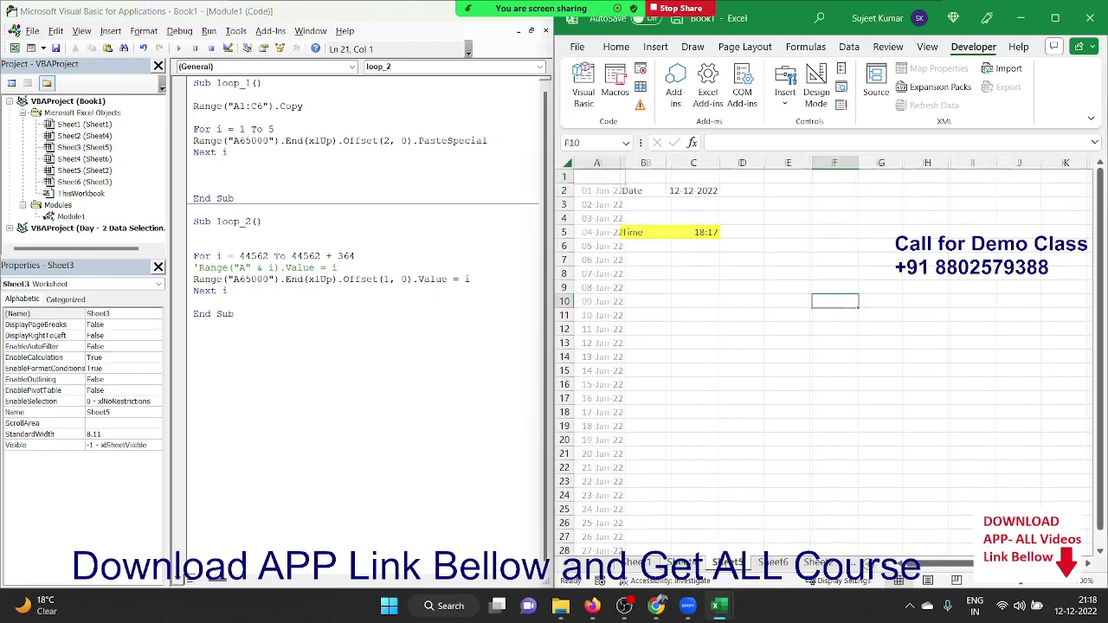
# Delete all contents of the worksheet, then type test numbers 1–5 across A1:E1.
pyautogui.click(572, 163)
pyautogui.hotkey('ctrl', '-')
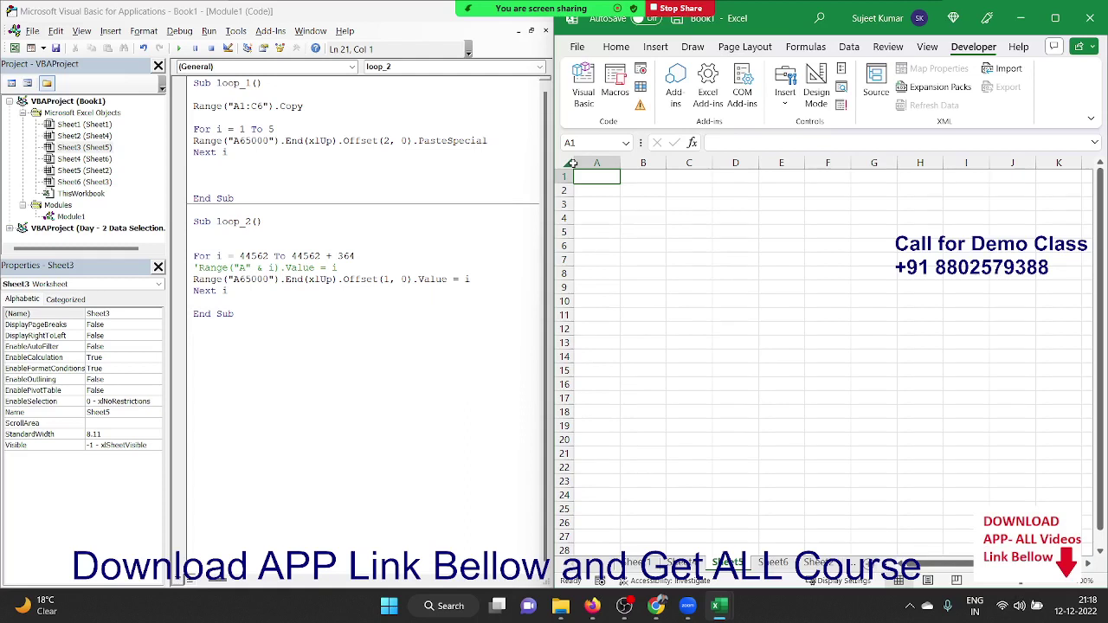
pyautogui.write('1')
pyautogui.press('Tab')
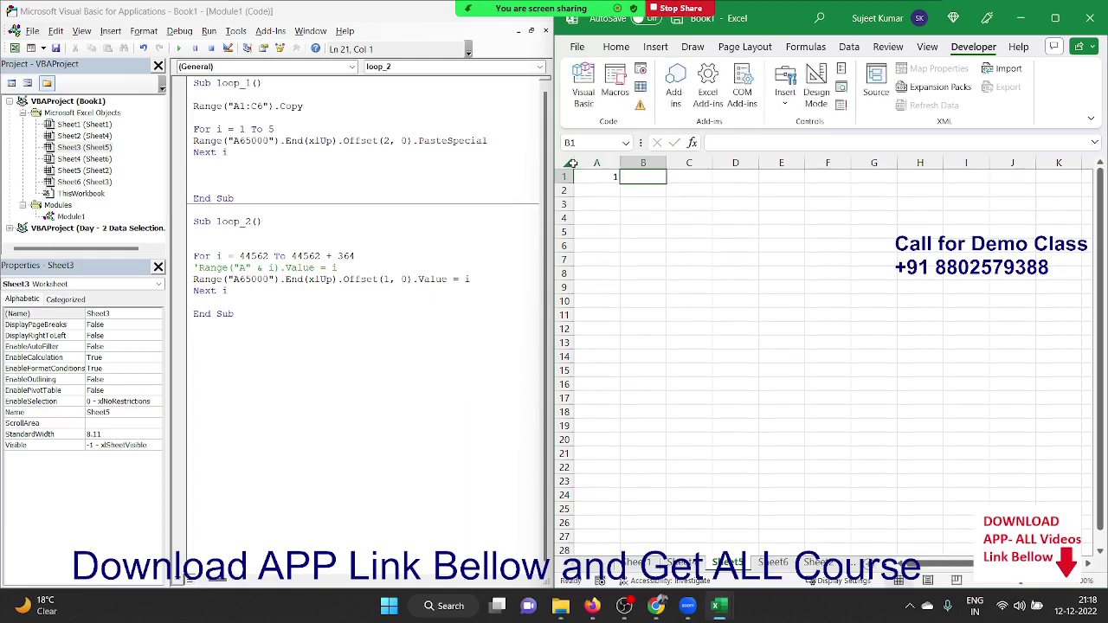
pyautogui.write('2')
pyautogui.press('Tab')
pyautogui.write('3\t45')
pyautogui.press('Tab')
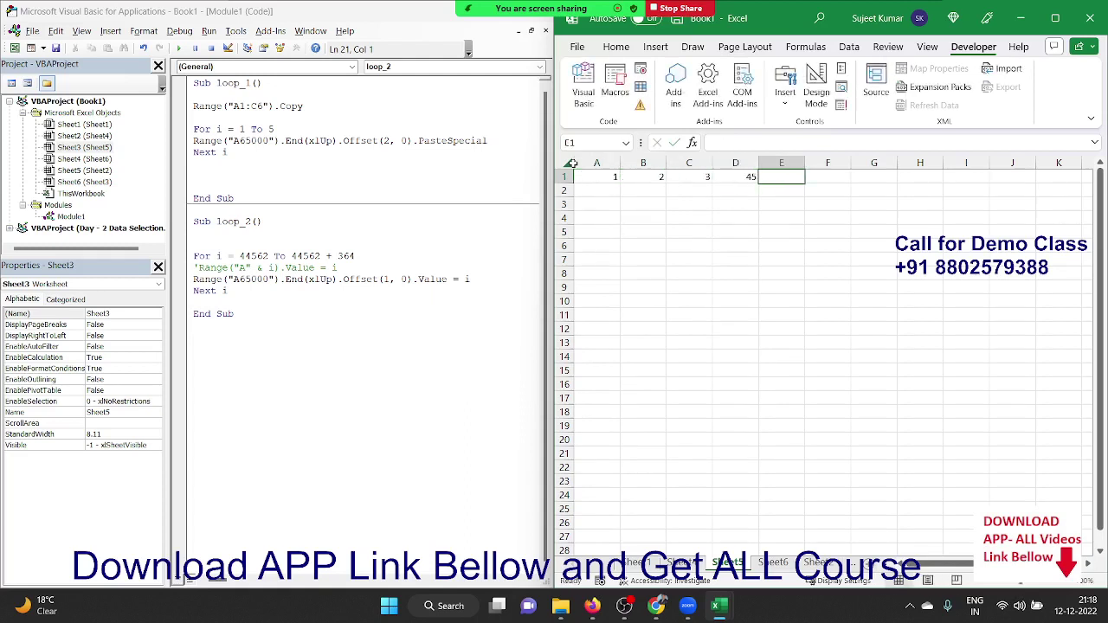
pyautogui.press('Left')
pyautogui.write('4')
pyautogui.press('Tab')
pyautogui.write('5')
pyautogui.press('Return')
# Enter 6, 7, 8 in row 2, clear A1:E4, and start 'sub loop 3()' below loop_2.
pyautogui.press('Left')
pyautogui.press('Left')
pyautogui.press('Left')
pyautogui.press('Left')
pyautogui.write('6')
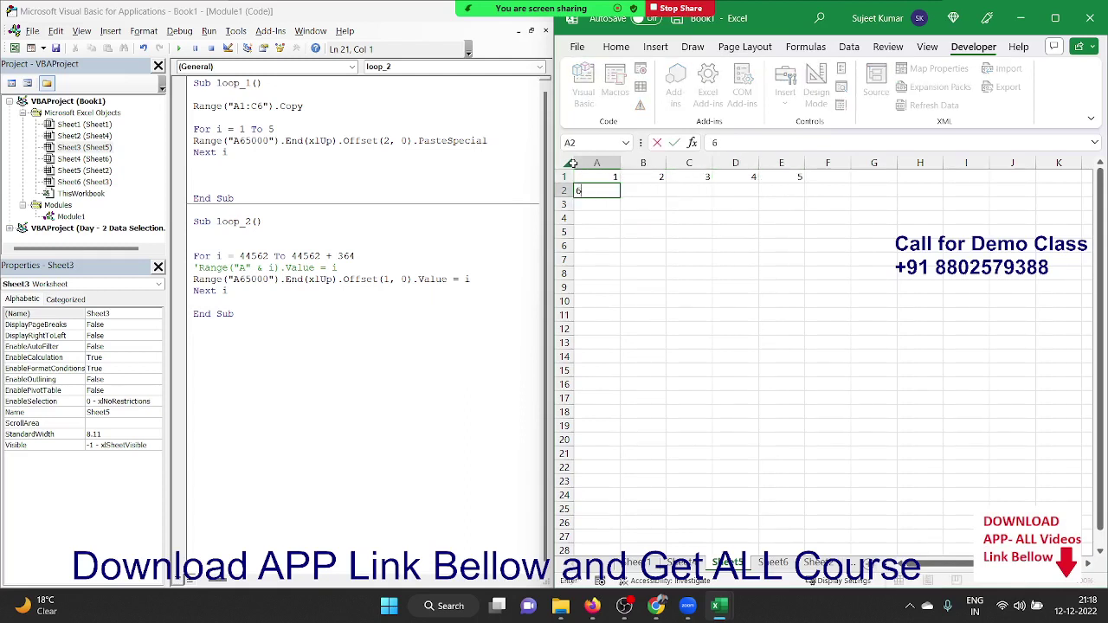
pyautogui.press('Tab')
pyautogui.write('7')
pyautogui.press('Tab')
pyautogui.write('8')
pyautogui.press('Tab')
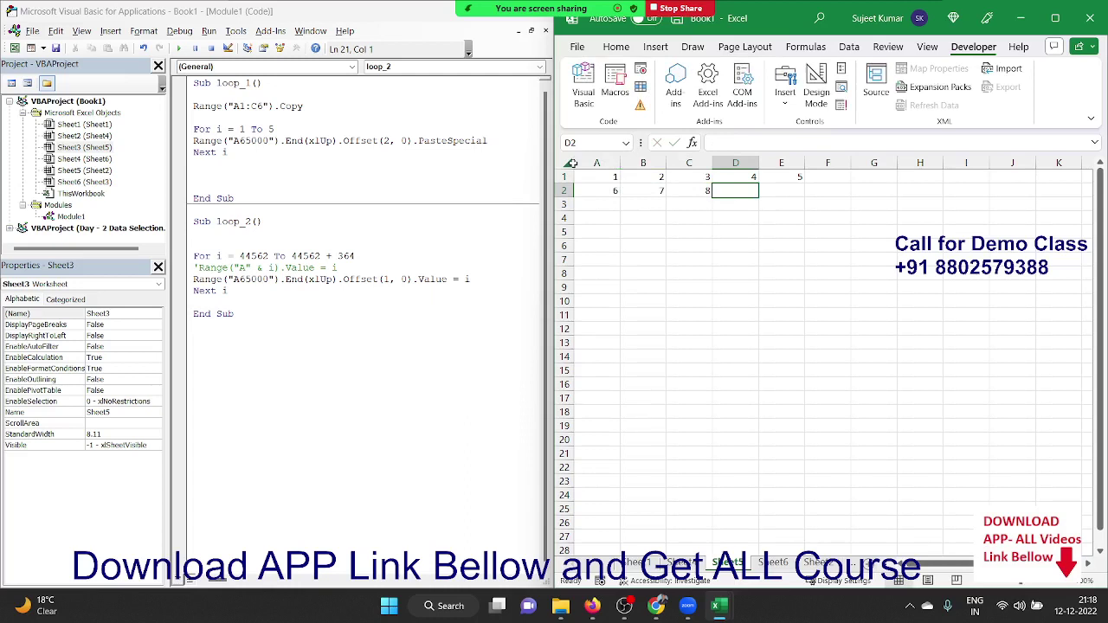
pyautogui.moveTo(576, 177); pyautogui.dragTo(801, 211)
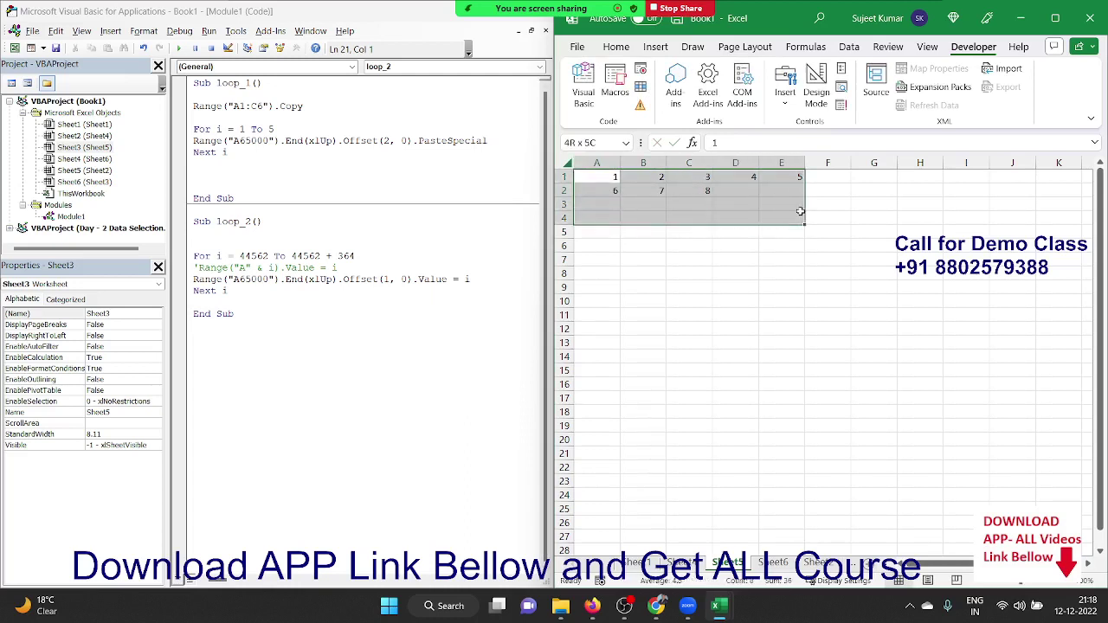
pyautogui.press('Delete')
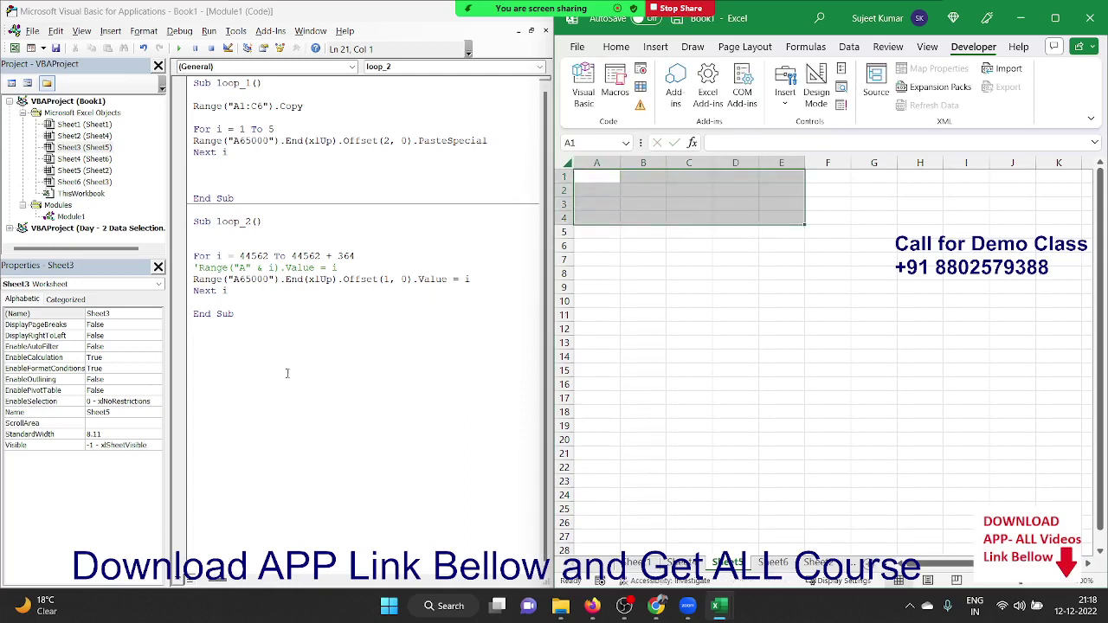
pyautogui.click(288, 373)
pyautogui.write('su')
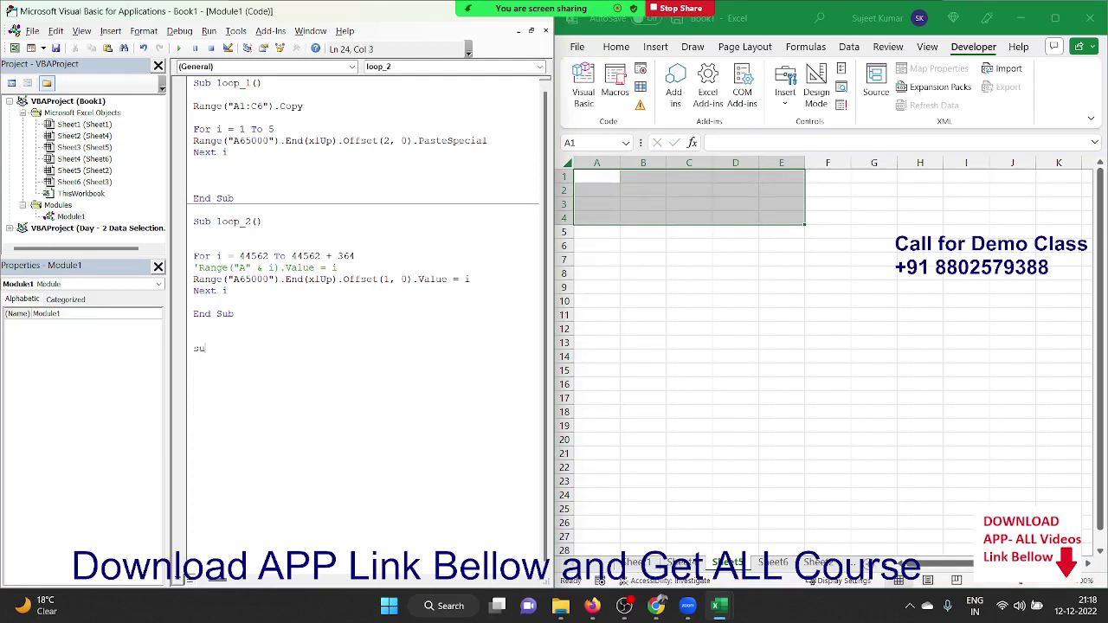
pyautogui.write('b loop ')
pyautogui.write('3')
pyautogui.write('()')
# Write the outer For i = 1 To 20 ... Next i loop inside loop_3.
pyautogui.press('Return')
pyautogui.press('Return')
pyautogui.press('Return')
pyautogui.press('Return')
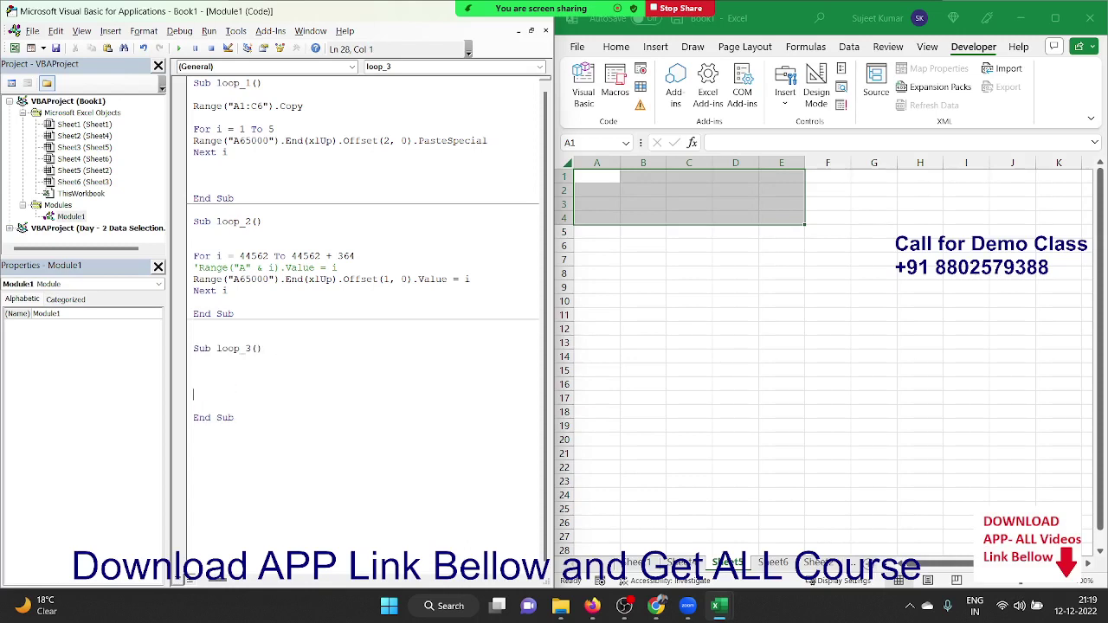
pyautogui.click(194, 372)
pyautogui.write('for ')
pyautogui.write('i ')
pyautogui.write('= 1 to')
pyautogui.write('20')
pyautogui.press('Return')
pyautogui.press('Return')
pyautogui.press('Return')
pyautogui.press('Return')
pyautogui.write('ne')
pyautogui.write('xt i')
# Nest an inner For j = 1 To 5 ... Next j loop inside the i loop.
pyautogui.click(194, 405)
pyautogui.write('for')
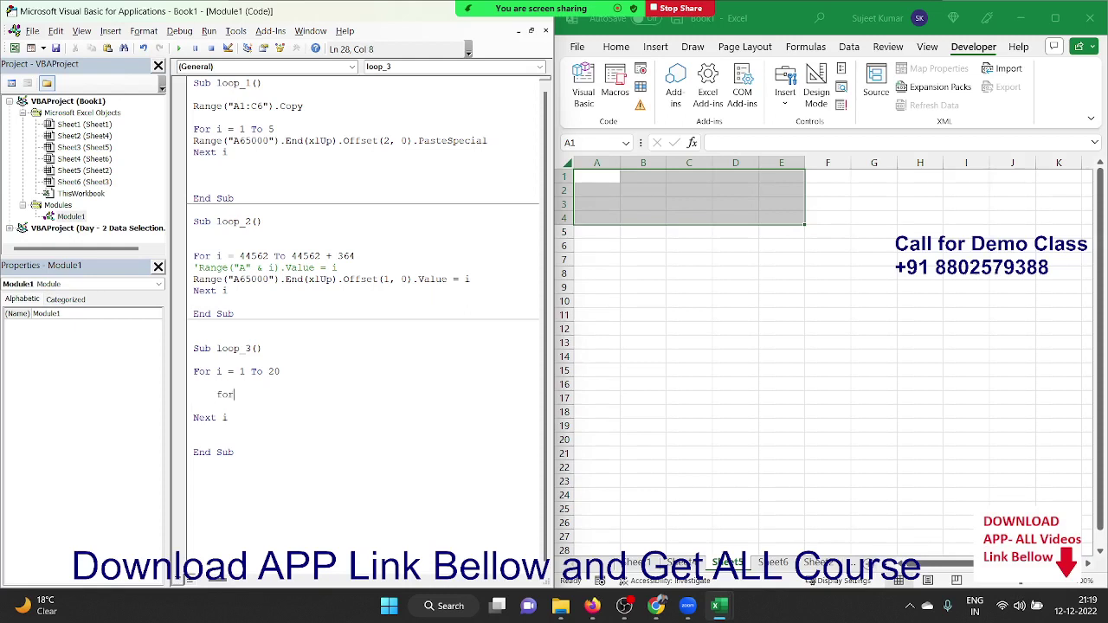
pyautogui.write('j ')
pyautogui.write('= to ')
pyautogui.write('5')
pyautogui.press('Return')
pyautogui.press('Return')
pyautogui.press('Return')
pyautogui.write('next')
pyautogui.press('Up')
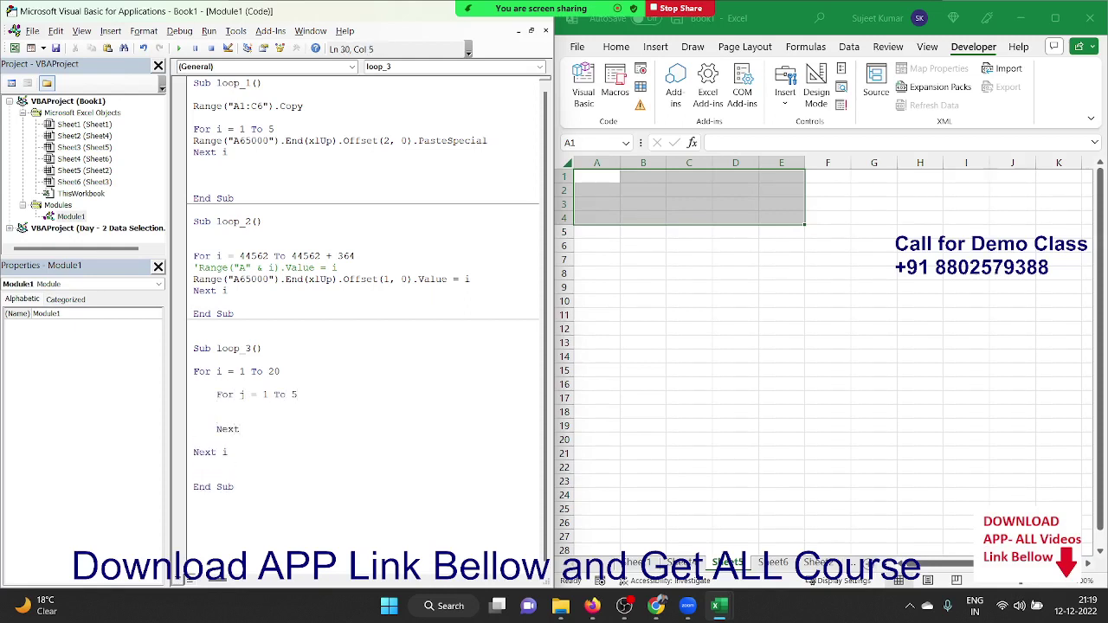
pyautogui.write(' j')
# Fill the inner loop with r = r + 1 and Cells(i, j).Value = r.
pyautogui.press('Up')
pyautogui.press('Up')
pyautogui.write('cells')
pyautogui.write('(i')
pyautogui.write(',')
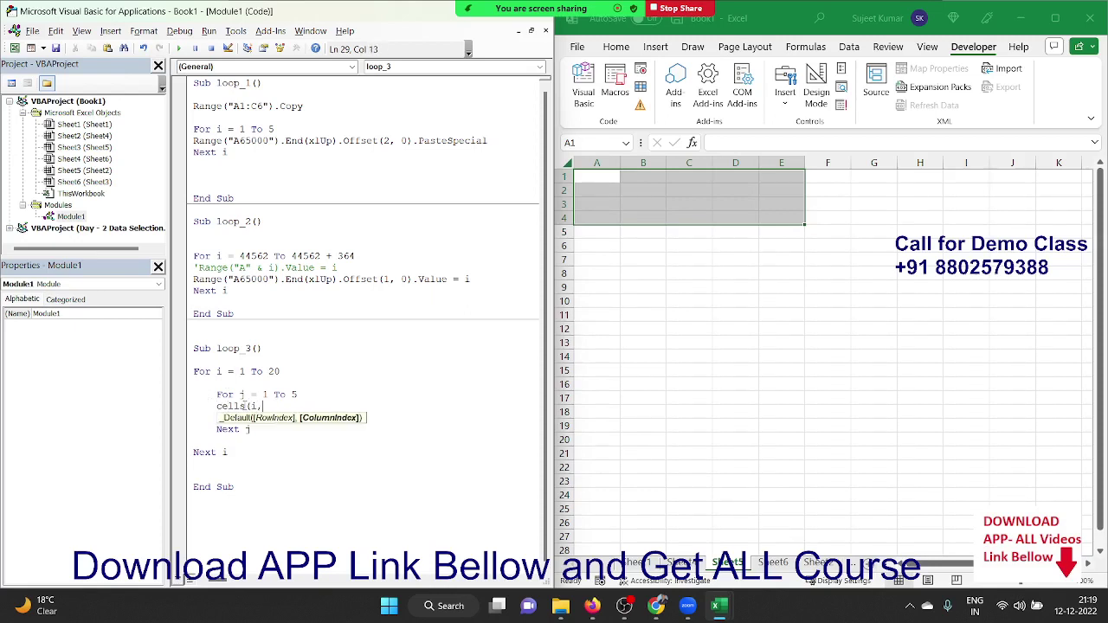
pyautogui.write('j)')
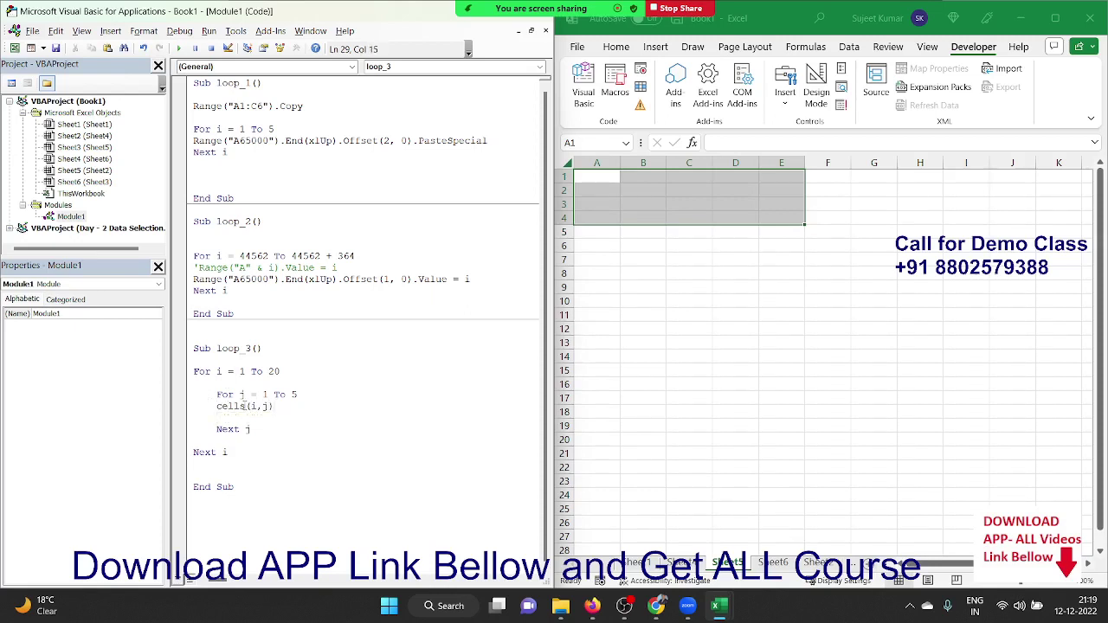
pyautogui.write('.va')
pyautogui.write('lue ')
pyautogui.write('= r')
pyautogui.click(280, 371)
pyautogui.click(297, 394)
pyautogui.press('Return')
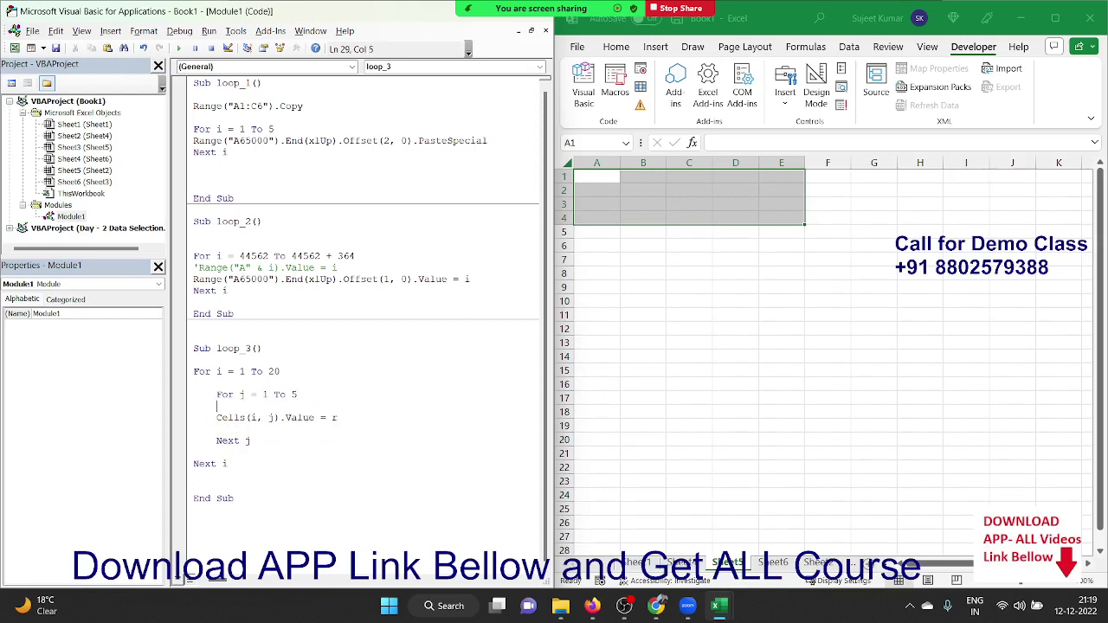
pyautogui.write('r = r + ')
pyautogui.write('1')
pyautogui.click(243, 394)
# Declare the counter with Dim r As Long at the top of loop_3.
pyautogui.click(243, 371)
pyautogui.press('Return')
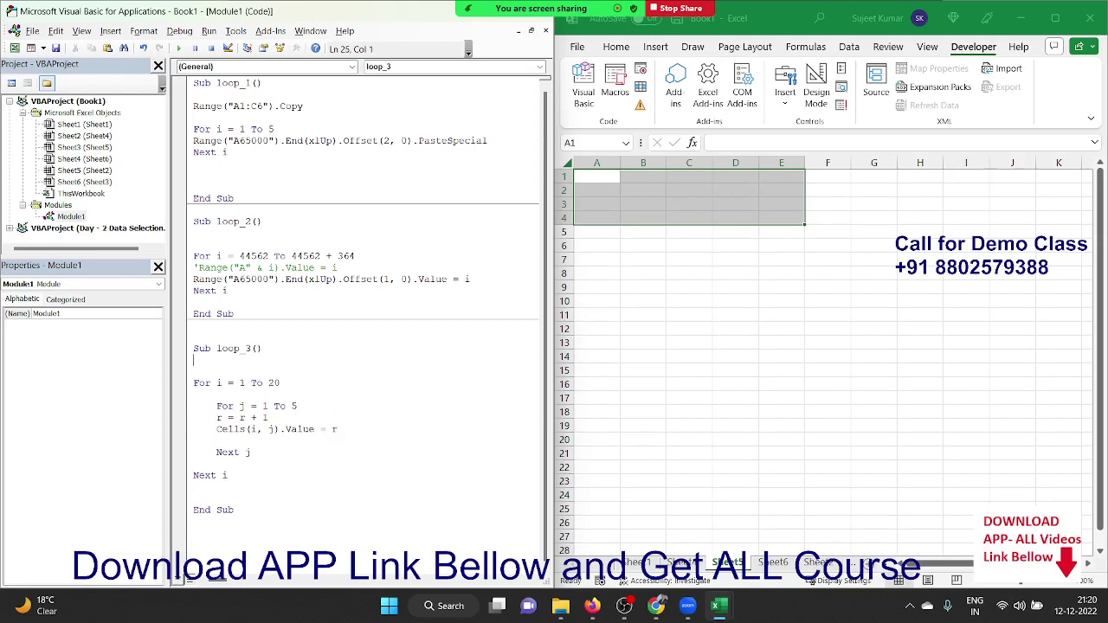
pyautogui.write('dim ')
pyautogui.write('r as Long')
# Start stepping through loop_3 with F8 and bring the worksheet into view.
pyautogui.click(268, 405)
pyautogui.click(207, 407)
pyautogui.press('F8')
pyautogui.press('F8')
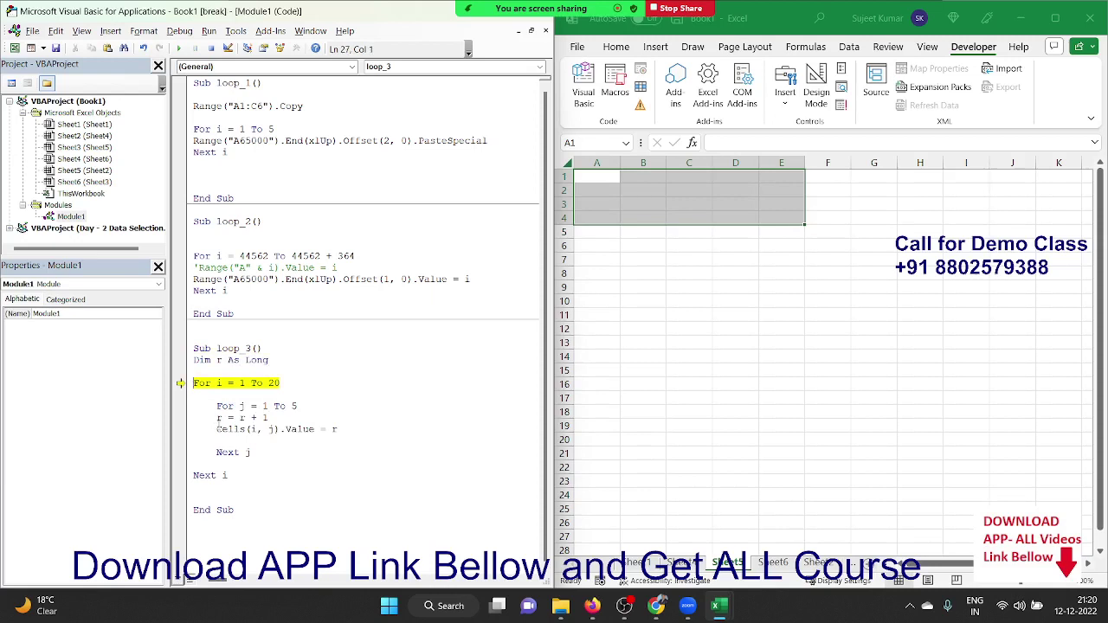
pyautogui.press('F8')
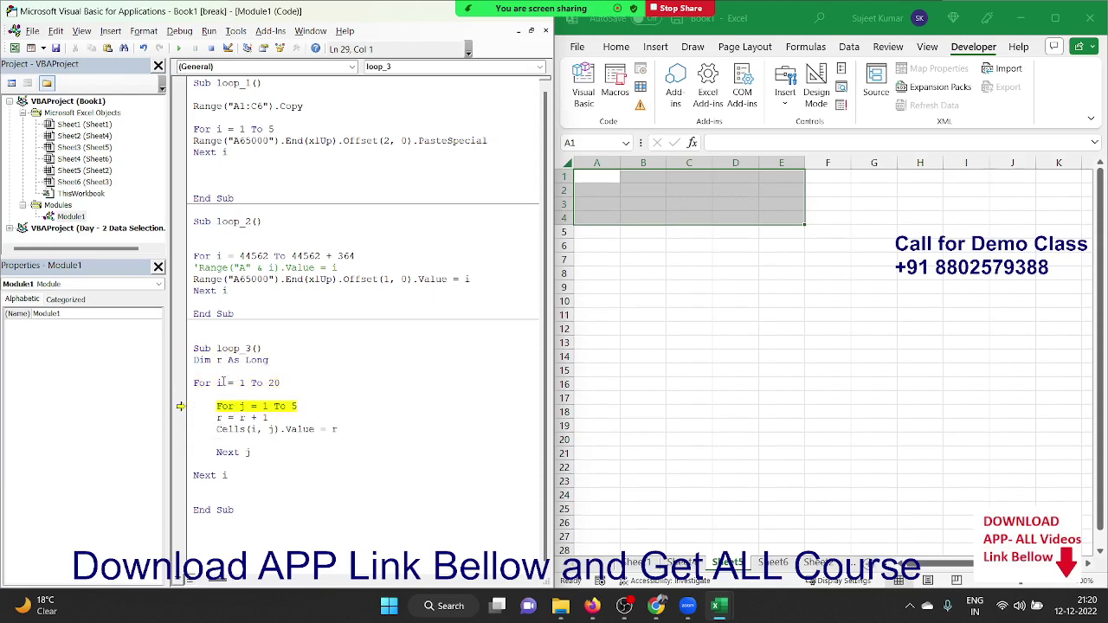
pyautogui.click(594, 175)
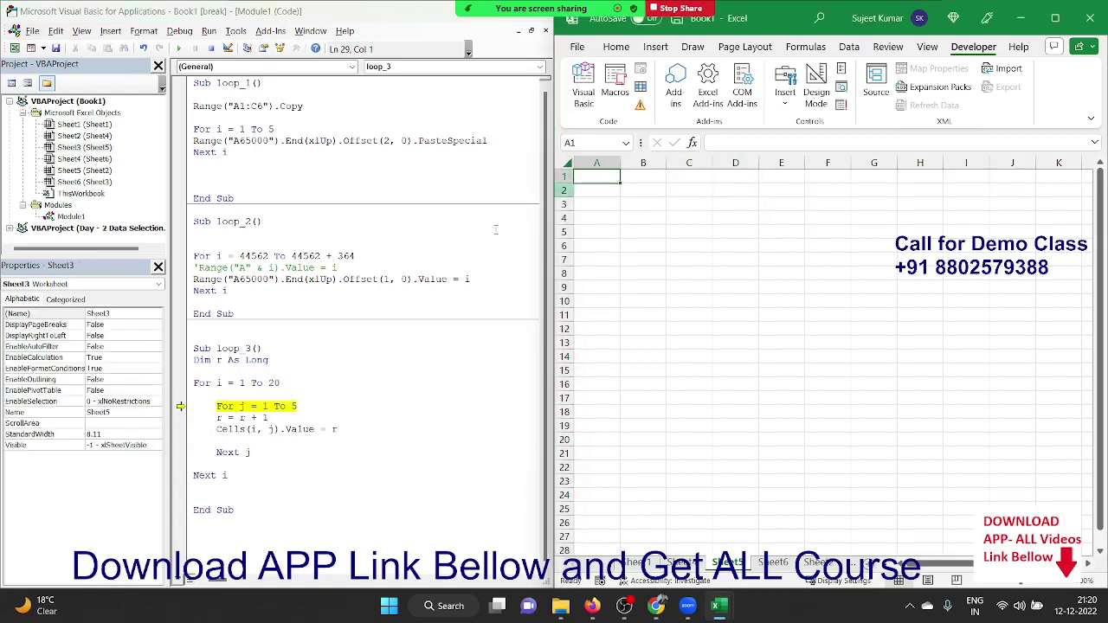
pyautogui.click(254, 413)
# Step through the first inner-loop passes, writing 1, 2, 3 into A1:C1.
pyautogui.press('F8')
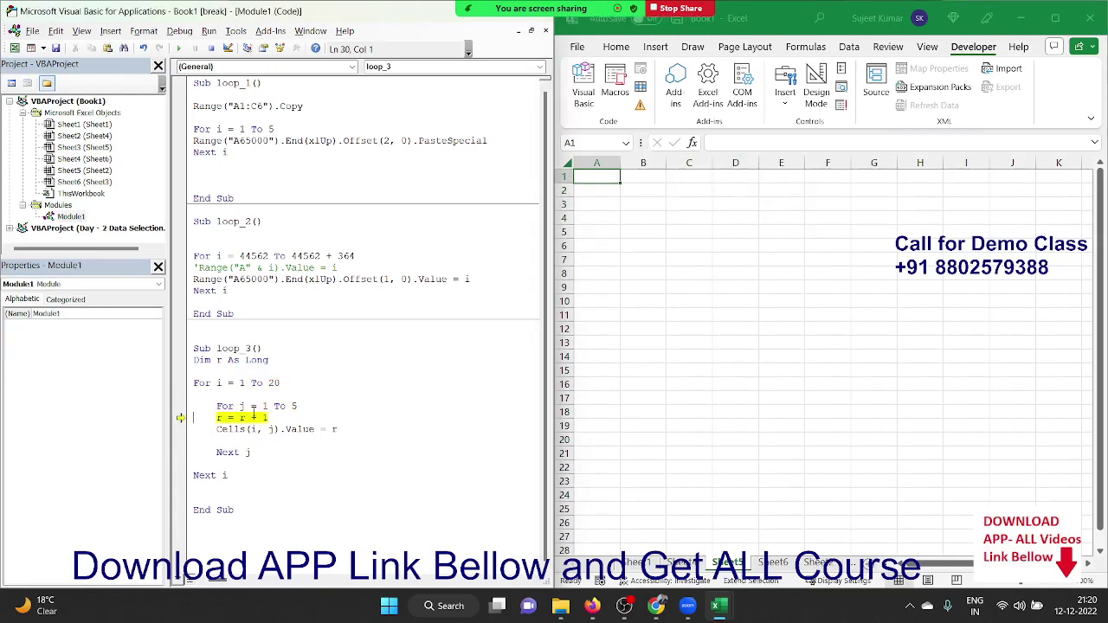
pyautogui.moveTo(243, 406)
pyautogui.press('F8')
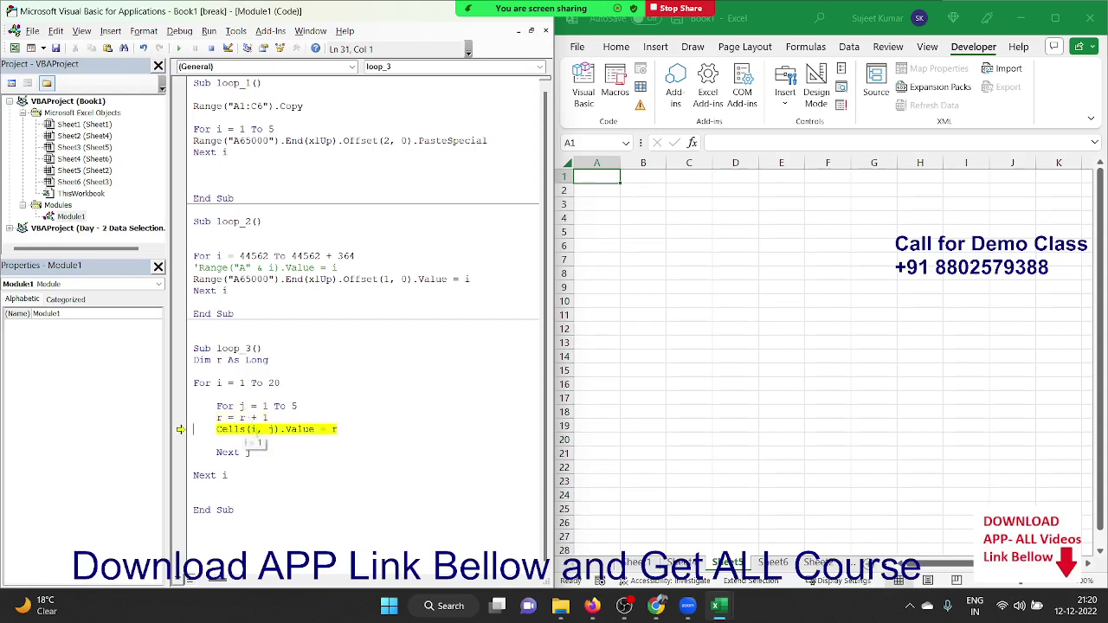
pyautogui.press('F8')
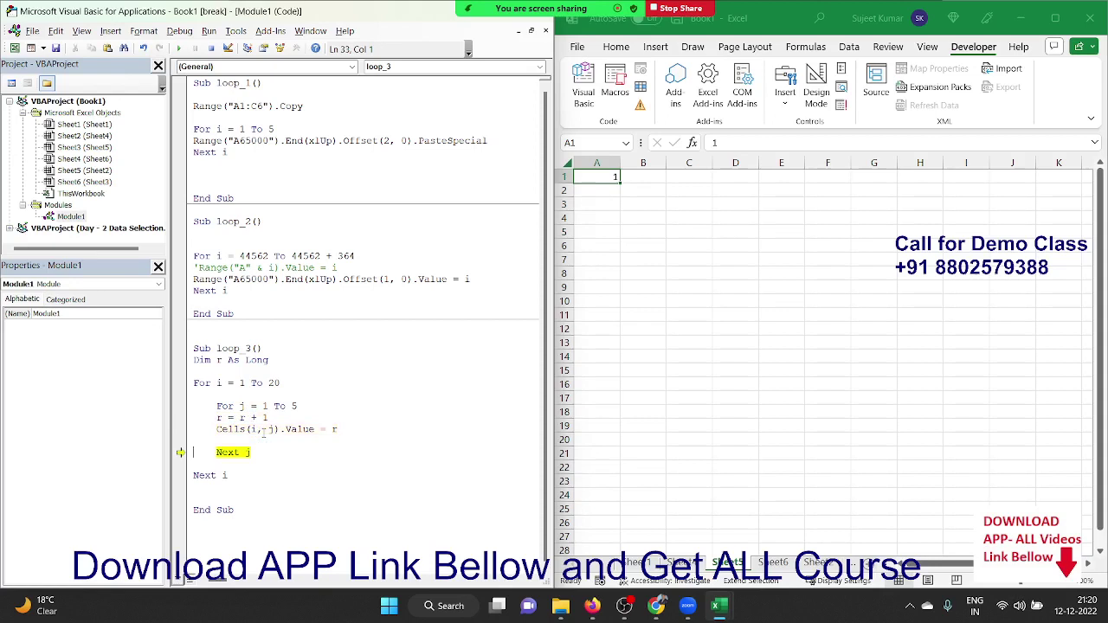
pyautogui.press('F8')
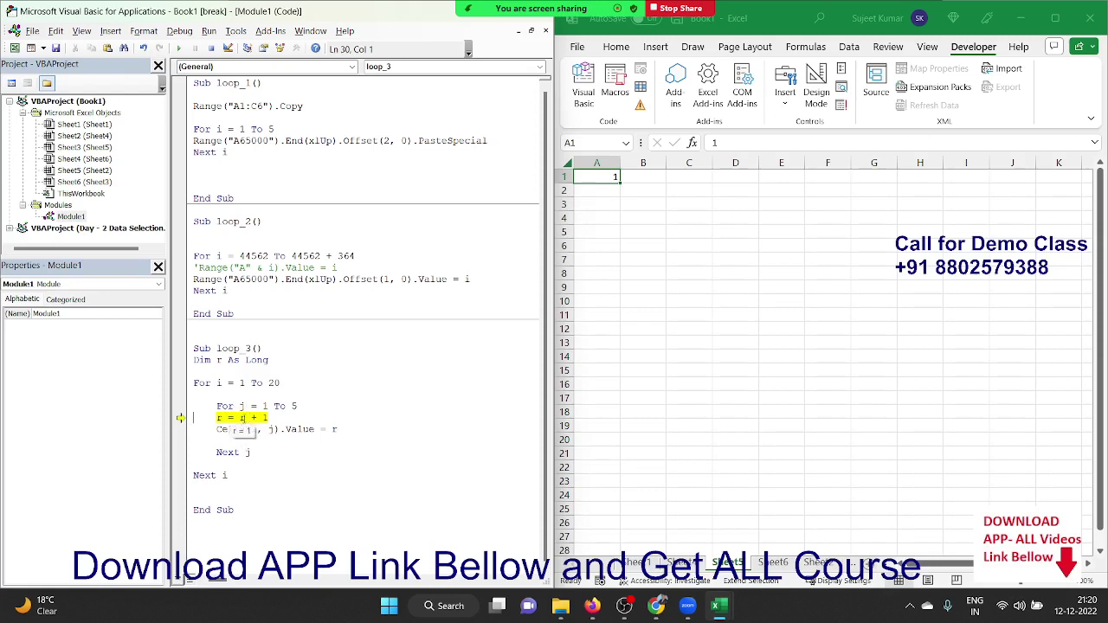
pyautogui.press('F8')
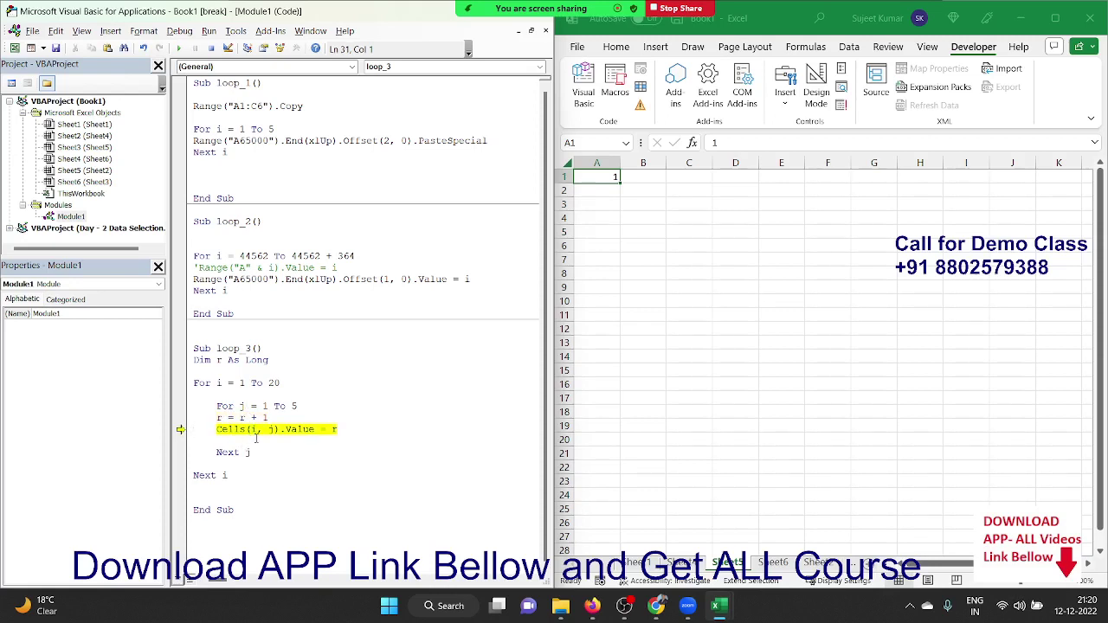
pyautogui.press('F8')
pyautogui.press('F8')
pyautogui.press('F8')
pyautogui.press('F8')
pyautogui.press('F8')
pyautogui.press('F8')
pyautogui.press('F8')
pyautogui.press('F8')
pyautogui.press('F8')
pyautogui.press('F8')
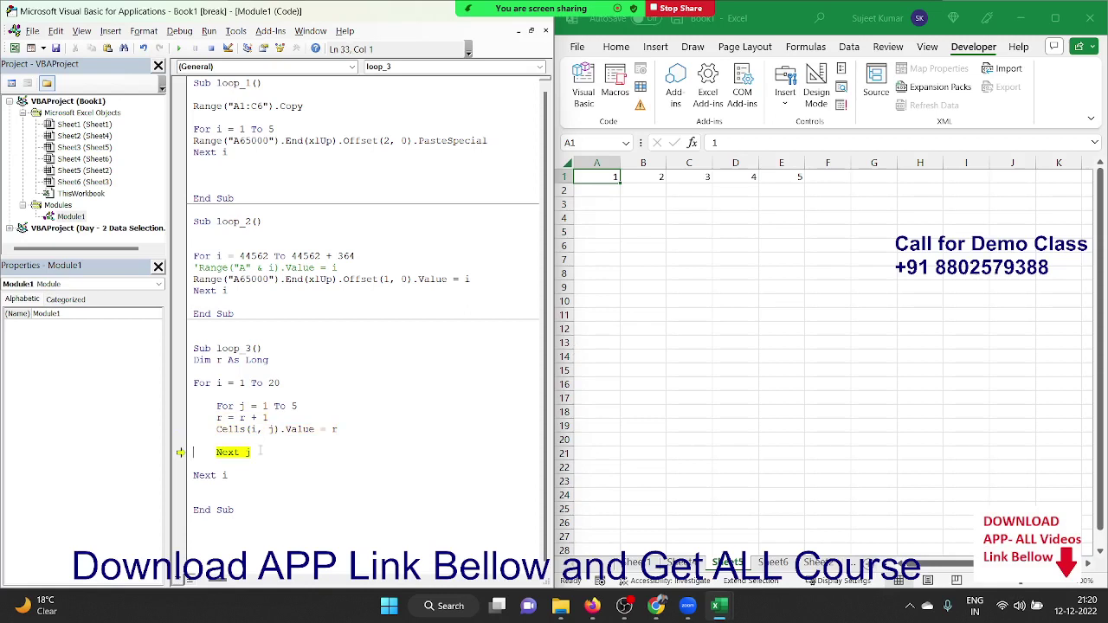
# Keep stepping to finish row 2 with 6–10 and write 11 in A3.
pyautogui.press('F8')
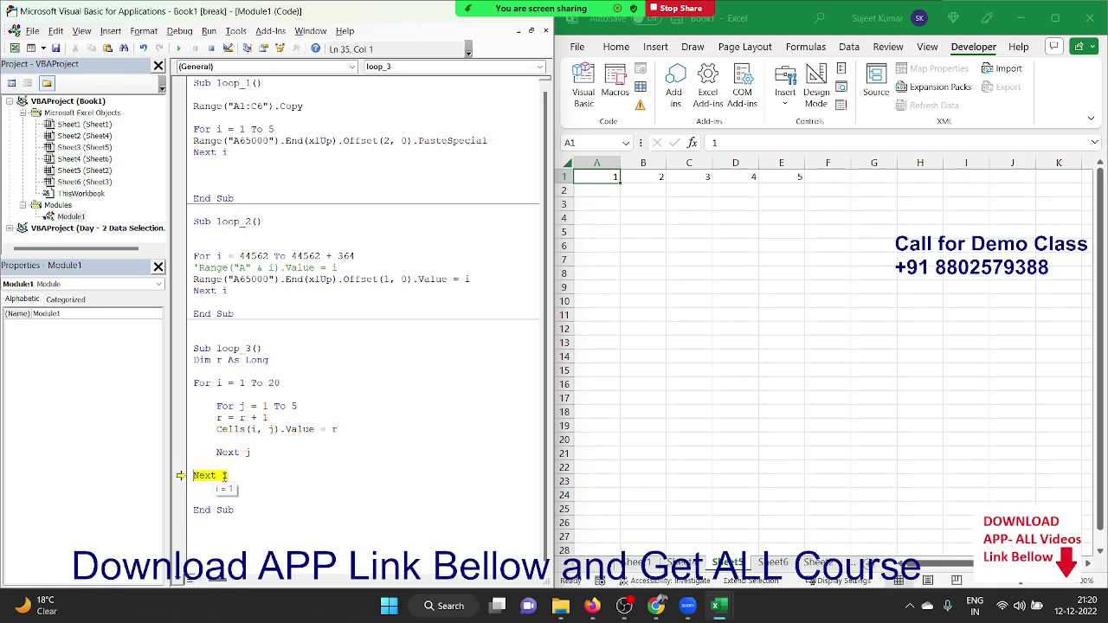
pyautogui.press('F8')
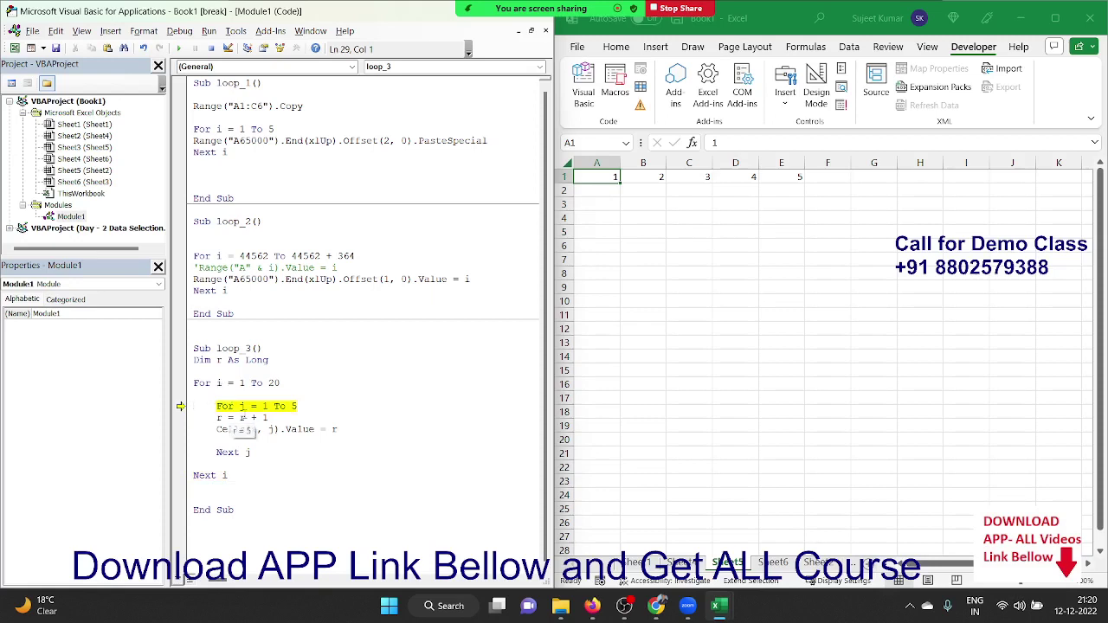
pyautogui.press('F8')
pyautogui.press('F8')
pyautogui.press('F8')
pyautogui.press('F8')
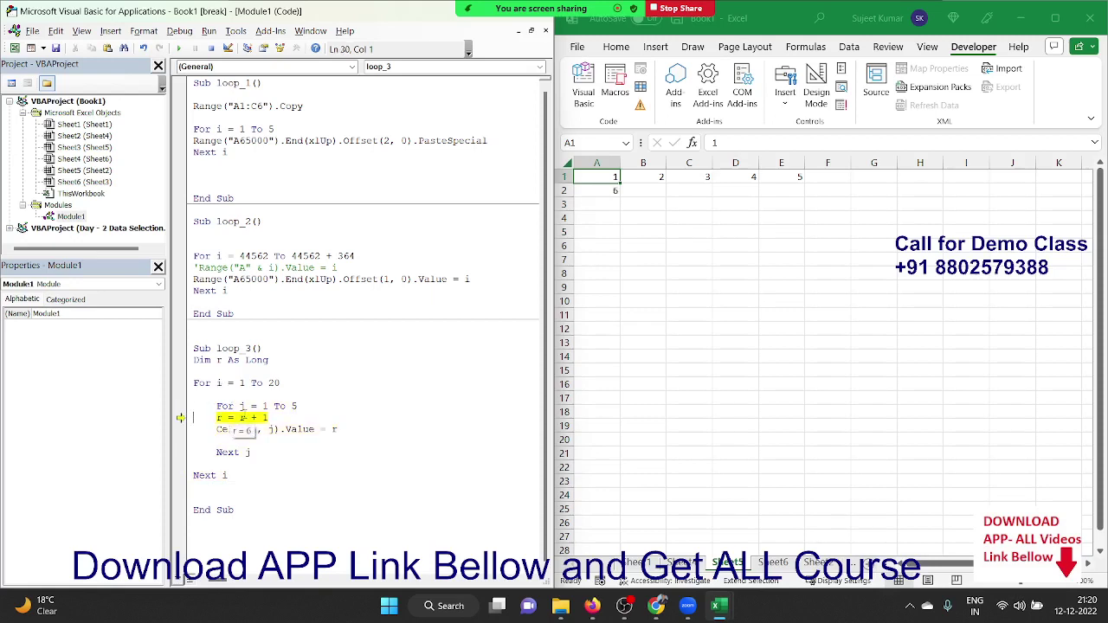
pyautogui.press('F8')
pyautogui.press('F8')
pyautogui.press('F8')
pyautogui.press('F8')
pyautogui.press('F8')
pyautogui.press('F8')
pyautogui.press('F8')
pyautogui.press('F8')
pyautogui.press('F8')
pyautogui.press('F8')
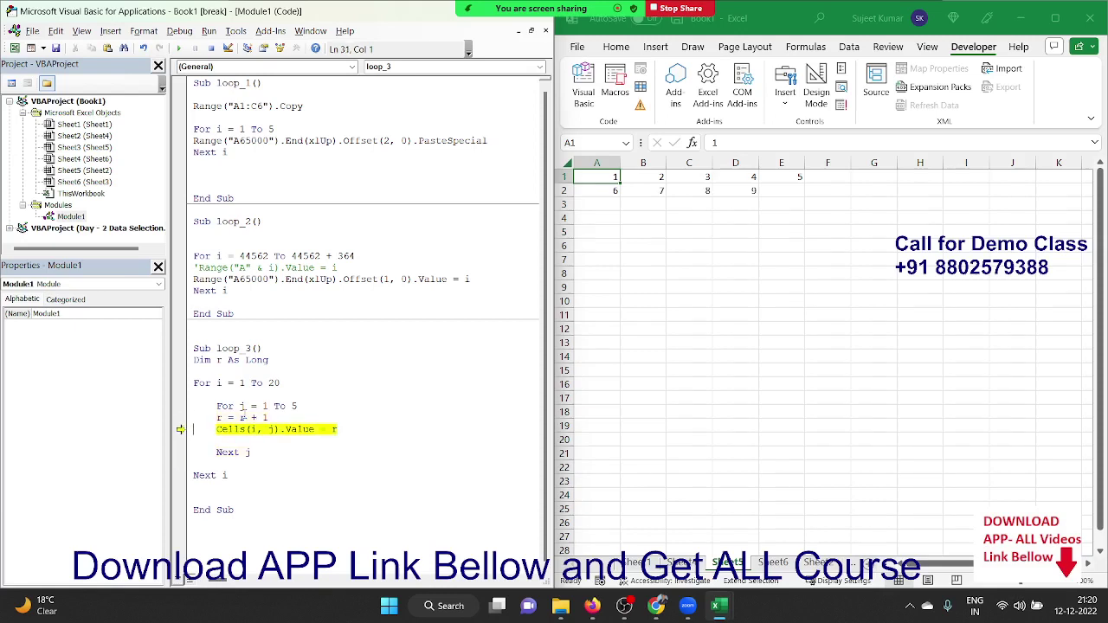
pyautogui.press('F8')
pyautogui.press('F8')
pyautogui.press('F8')
pyautogui.press('F8')
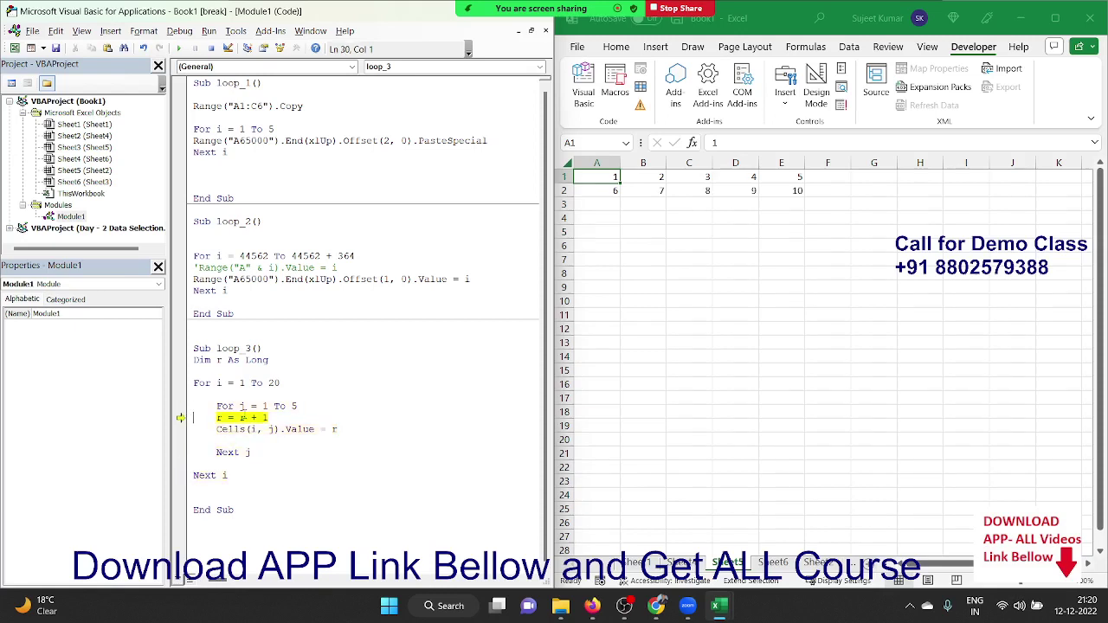
pyautogui.press('F8')
pyautogui.press('F8')
pyautogui.press('F8')
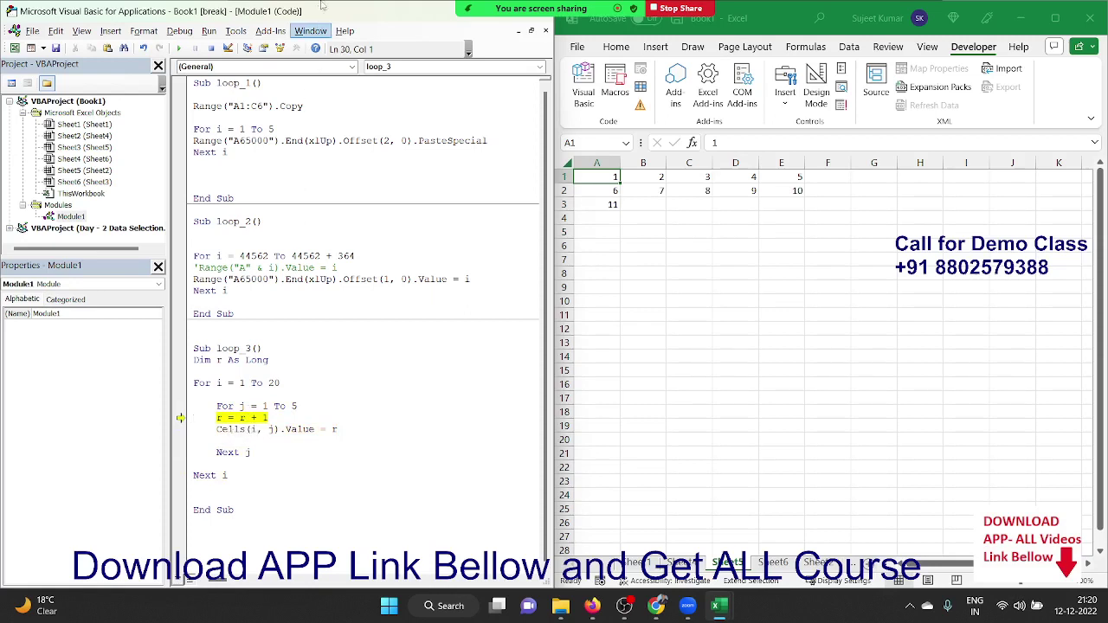
# Run loop_3 to completion and select A1:E20, column A and row 1 to verify the 1–100 grid.
pyautogui.click(181, 50)
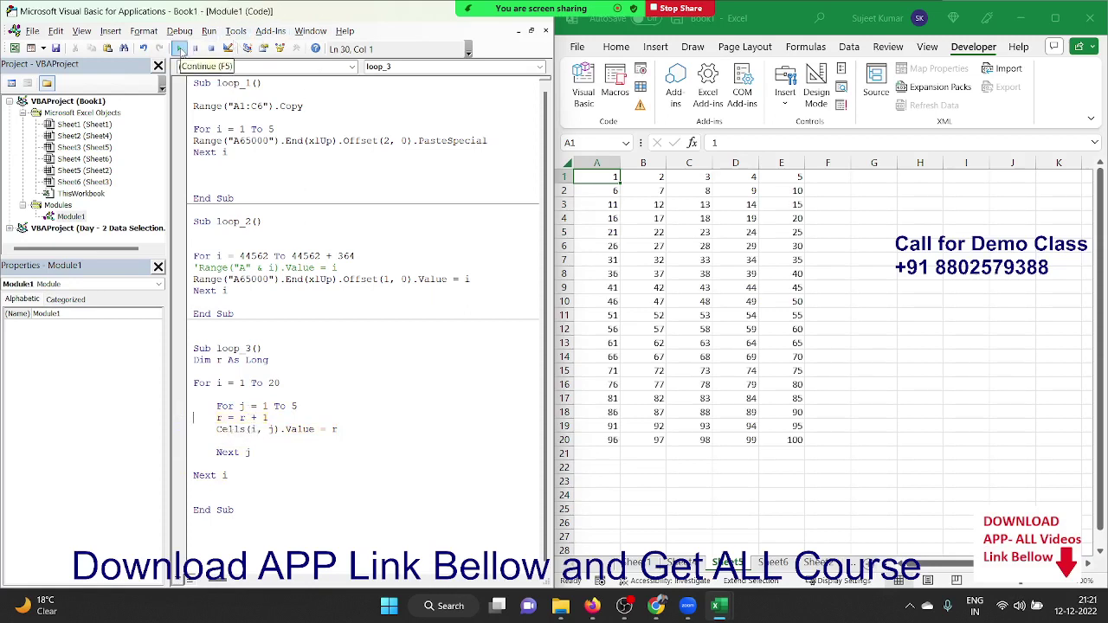
pyautogui.click(616, 175)
pyautogui.moveTo(615, 176)
pyautogui.mouseDown()
pyautogui.moveTo(771, 357)
pyautogui.moveTo(772, 399)
pyautogui.mouseUp()
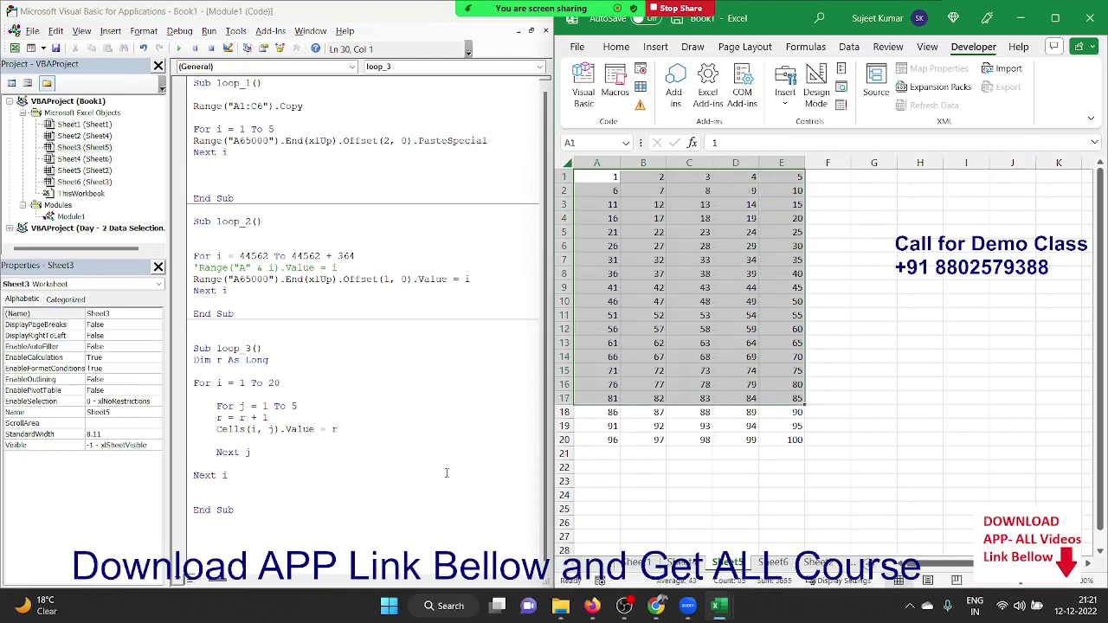
pyautogui.moveTo(605, 176)
pyautogui.mouseDown()
pyautogui.moveTo(589, 379)
pyautogui.moveTo(596, 444)
pyautogui.mouseUp()
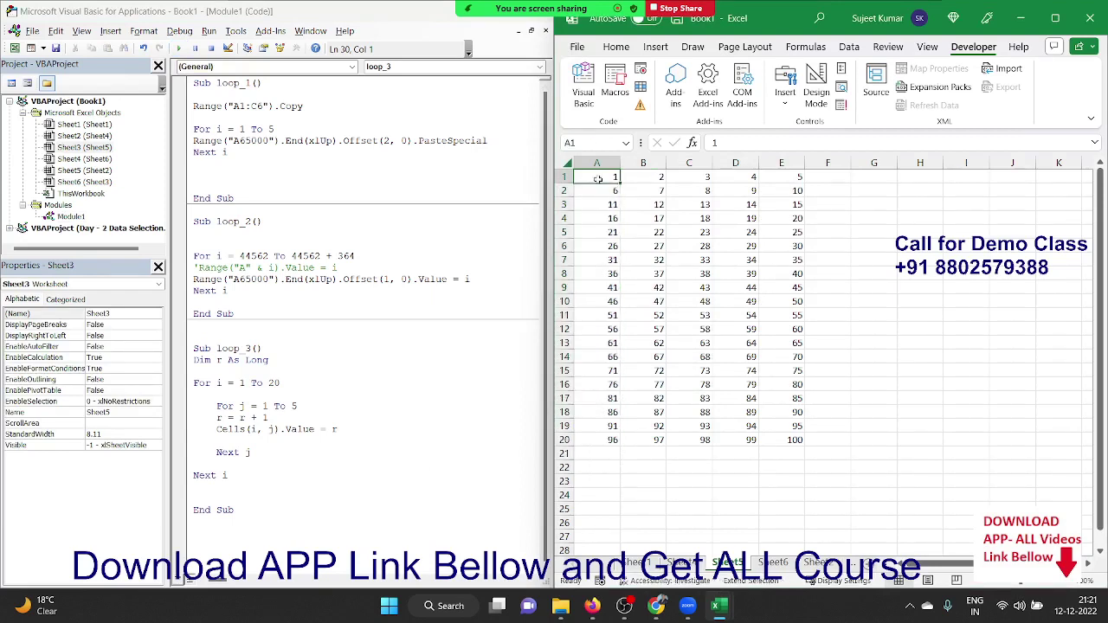
pyautogui.moveTo(599, 179)
pyautogui.mouseDown()
pyautogui.moveTo(790, 197)
pyautogui.moveTo(801, 180)
pyautogui.mouseUp()
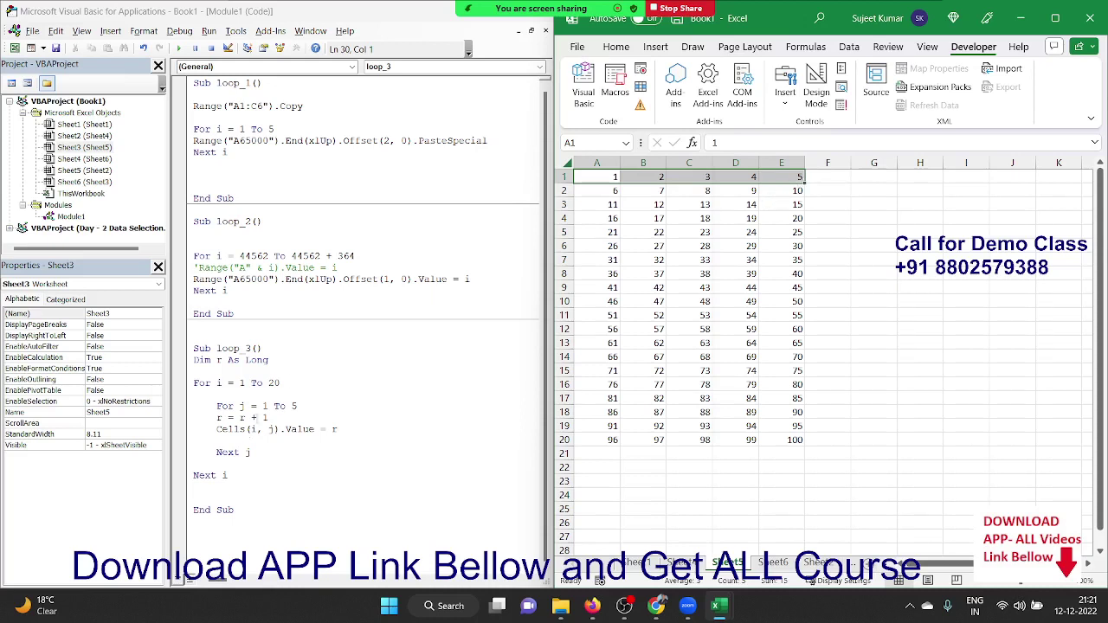
# Select the whole loop_3 procedure from Sub to End Sub, then place the cursor below it.
pyautogui.click(241, 440)
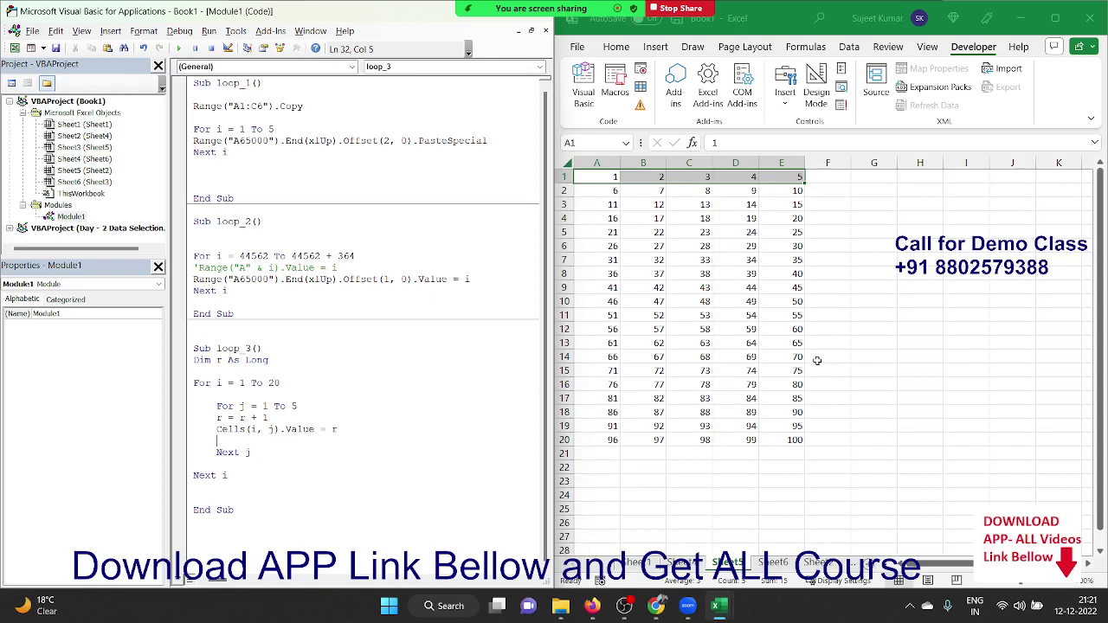
pyautogui.click(245, 514)
pyautogui.moveTo(241, 509); pyautogui.dragTo(168, 342)
pyautogui.hotkey('ctrl', 'c')
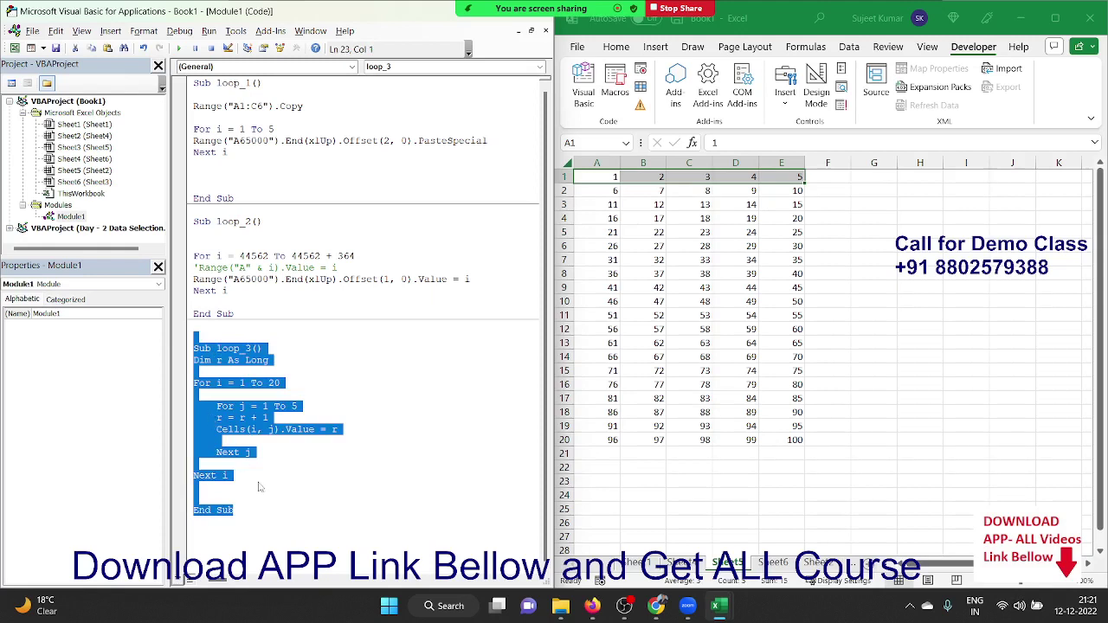
pyautogui.click(282, 496)
pyautogui.moveTo(259, 511); pyautogui.dragTo(182, 348)
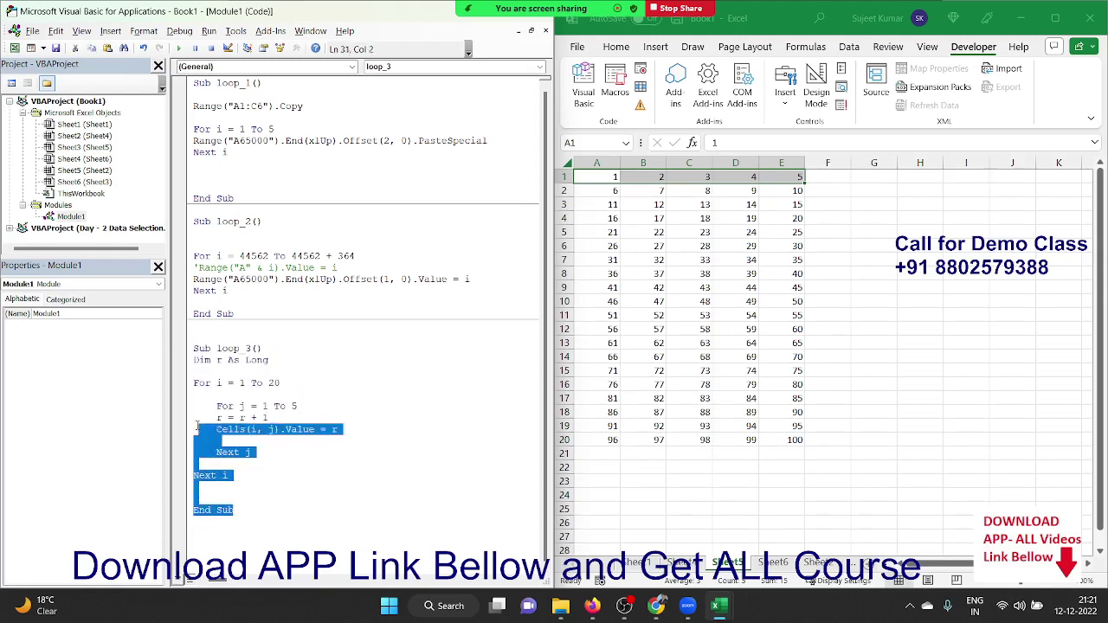
pyautogui.click(216, 524)
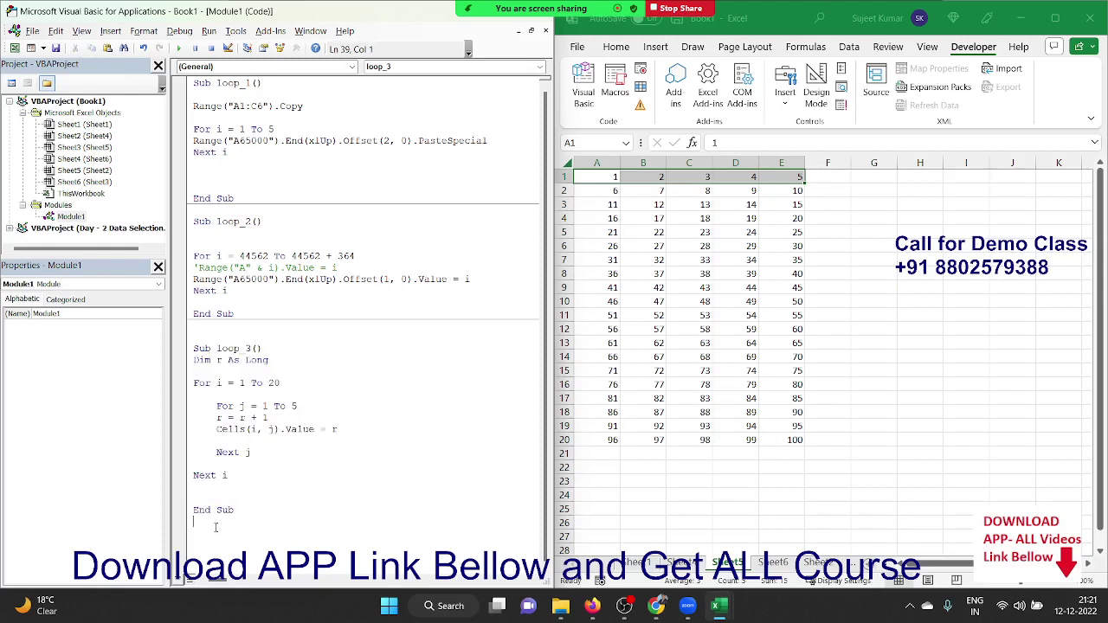
pyautogui.scroll(-5, 606, 493)
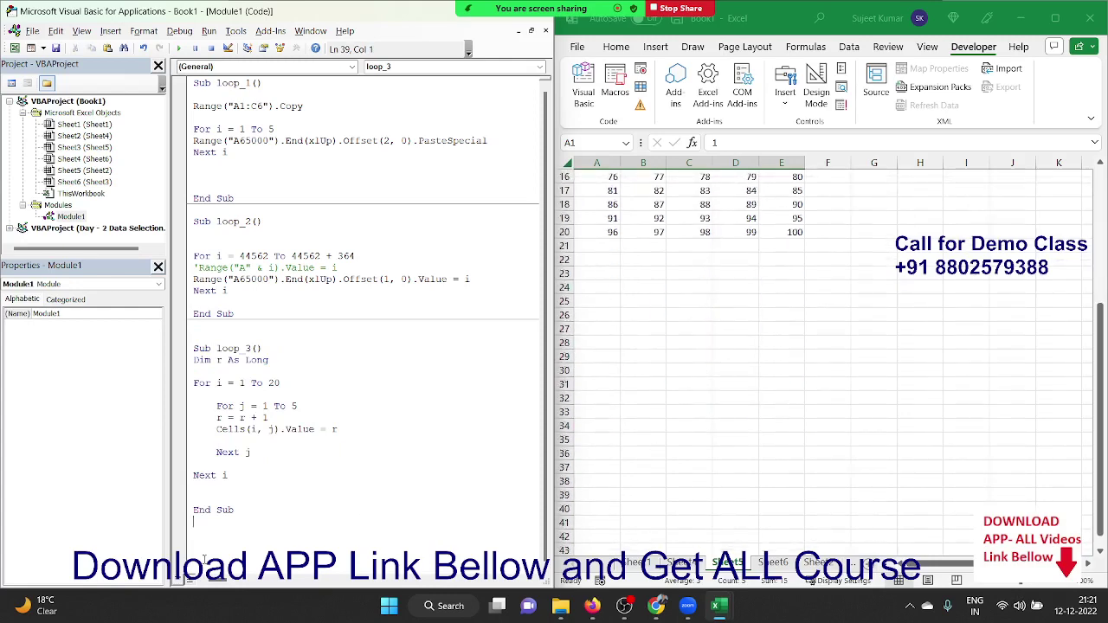
pyautogui.scroll(5, 736, 346)
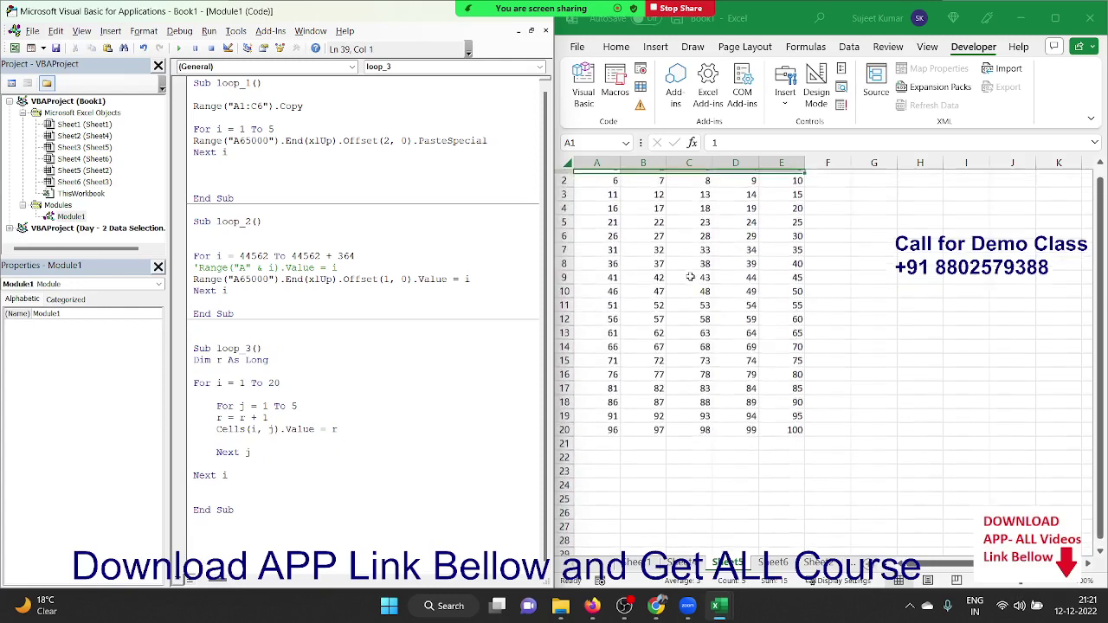
# Paste the copy of loop_3 below the original and rename it loop_4.
pyautogui.hotkey('ctrl', 'v')
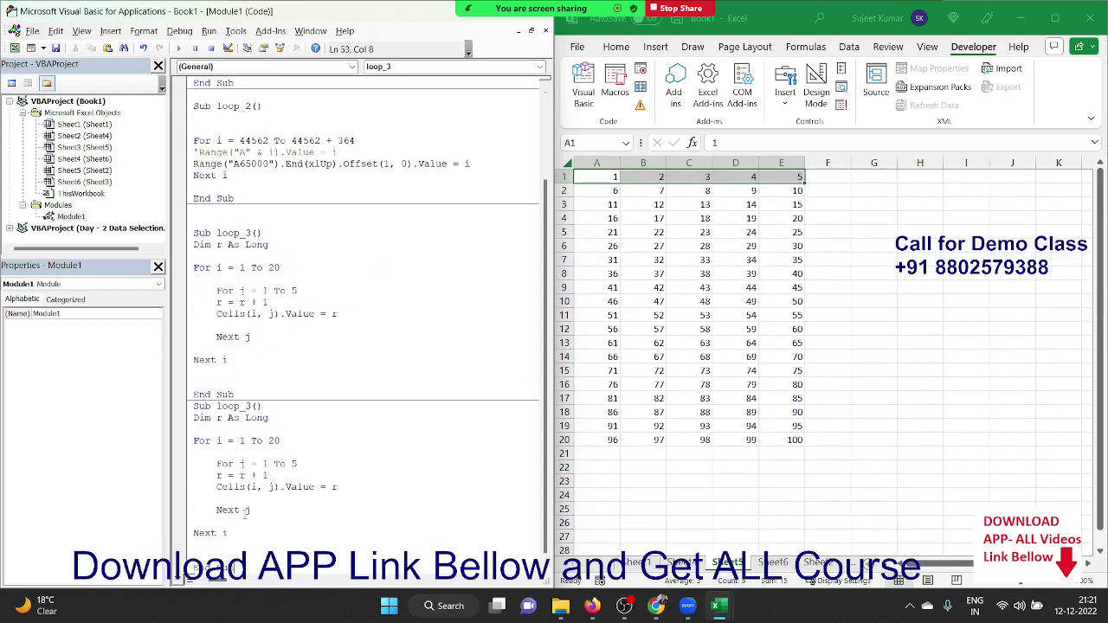
pyautogui.click(244, 406)
pyautogui.press('Delete')
pyautogui.write('4')
# Review the 1–100 number grid in the sheet, including cell D8 holding 39.
pyautogui.keyDown('shift'); pyautogui.click(838, 273); pyautogui.keyUp('shift')
pyautogui.keyDown('shift'); pyautogui.click(814, 321); pyautogui.keyUp('shift')
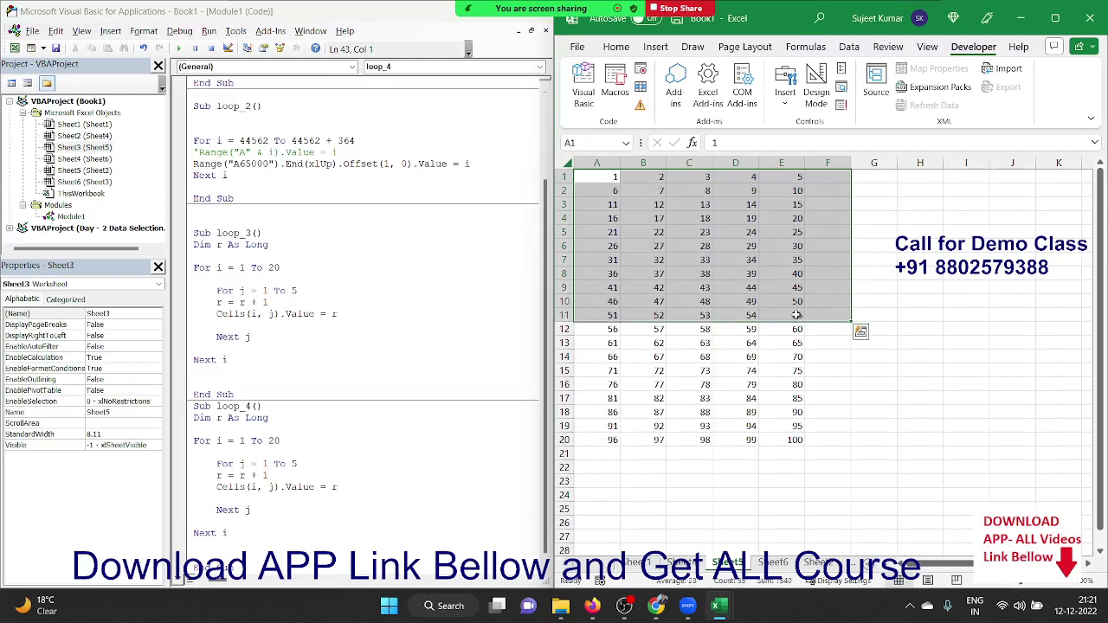
pyautogui.click(811, 264)
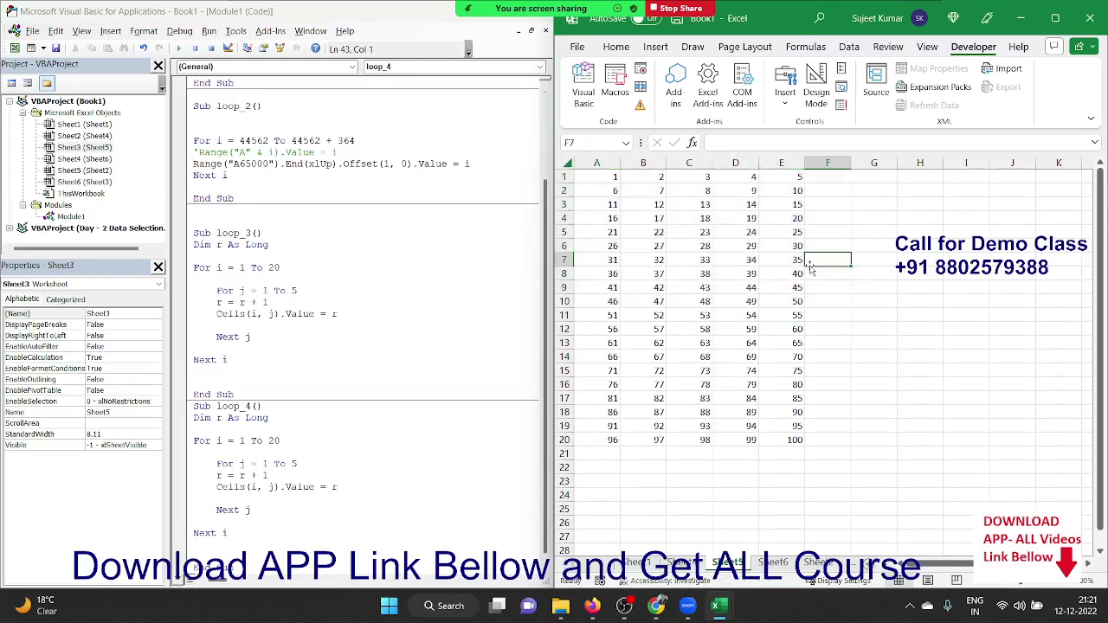
pyautogui.click(739, 273)
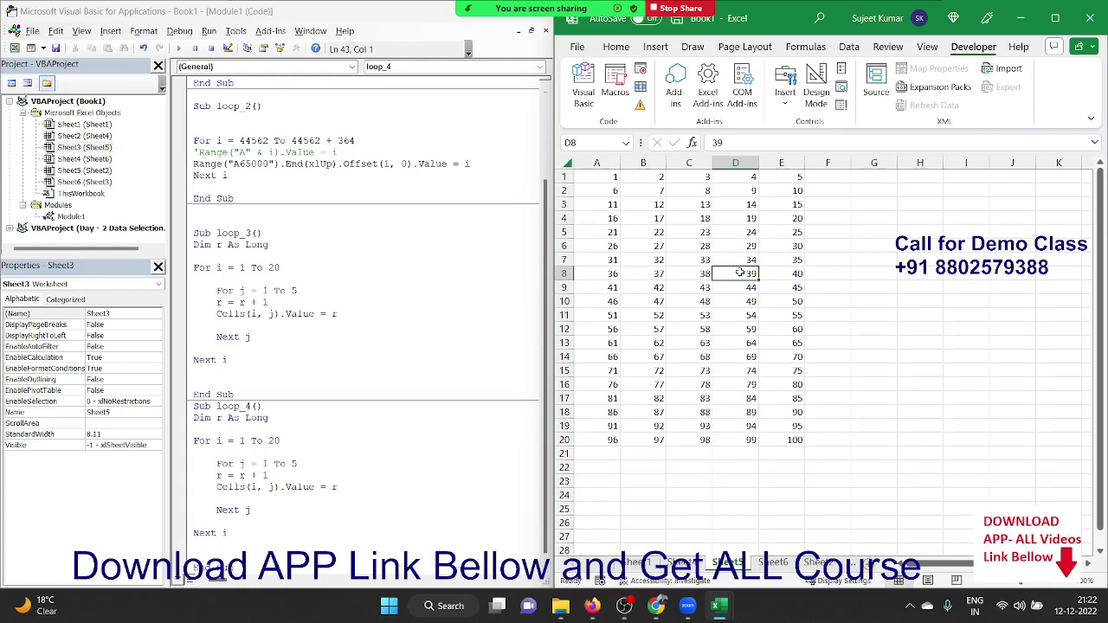
pyautogui.scroll(-1, 197, 504)
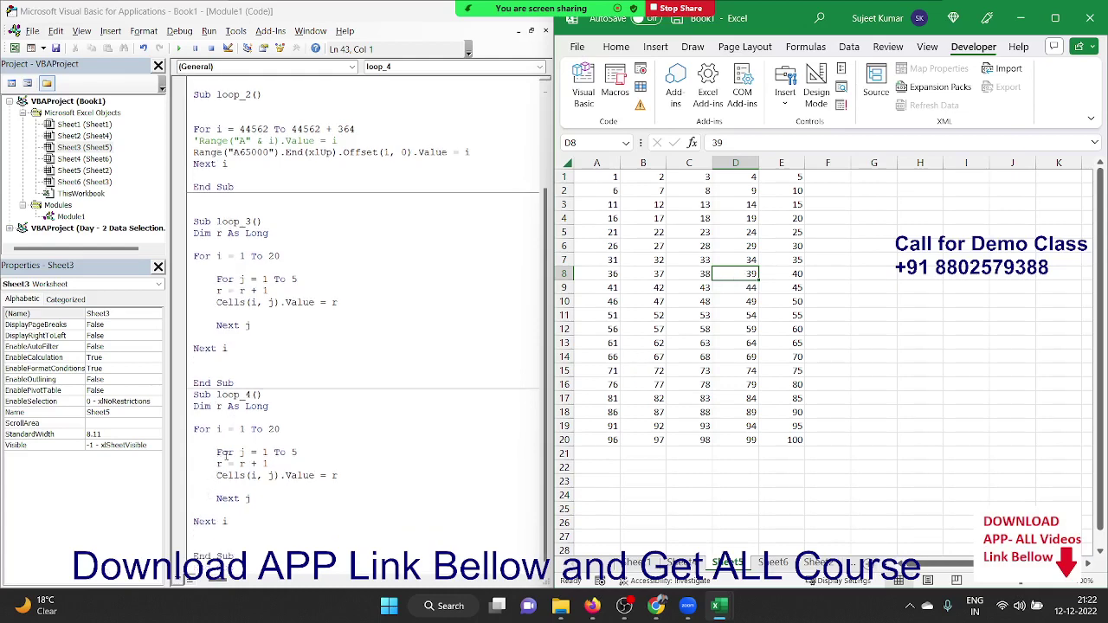
pyautogui.click(223, 488)
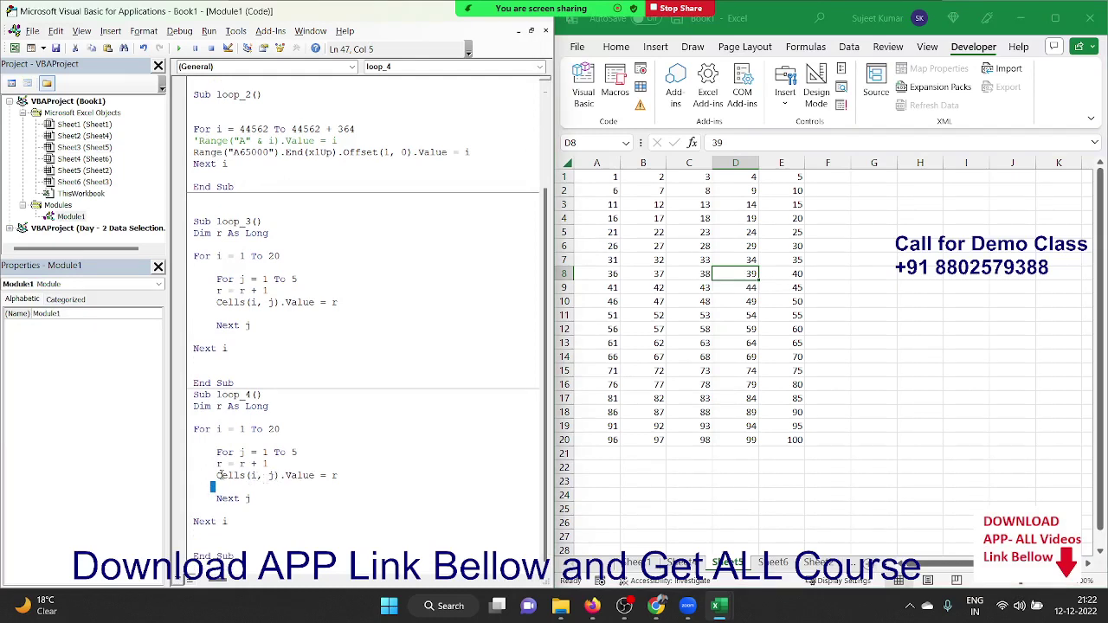
# Replace r = r + 1 and the Cells line with r = Cells(i, j).Value.
pyautogui.moveTo(216, 475); pyautogui.dragTo(346, 472)
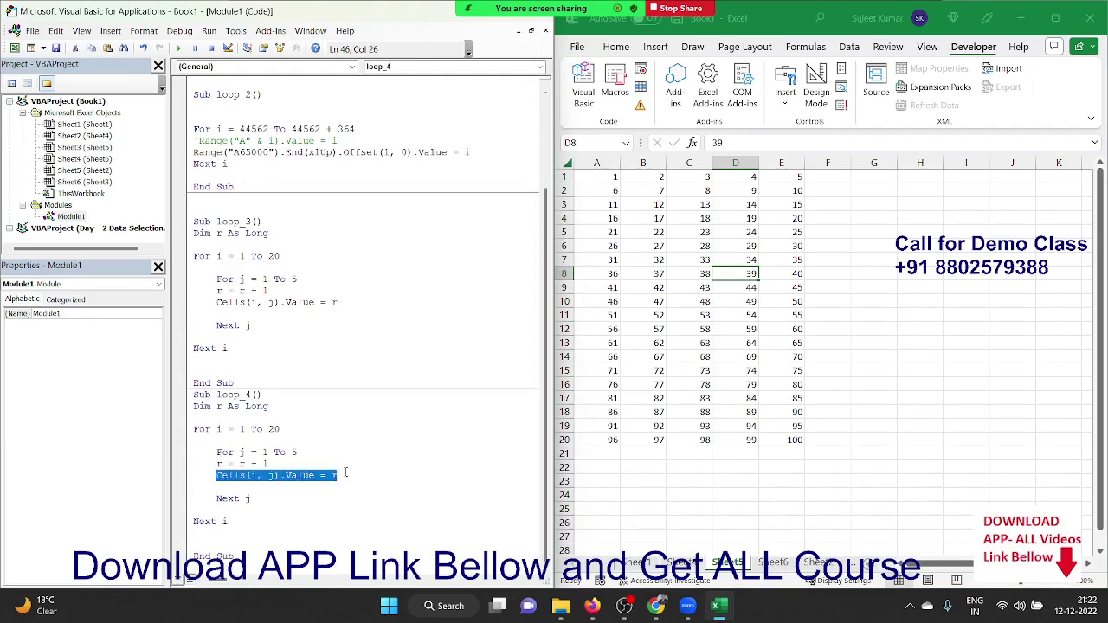
pyautogui.click(279, 464)
pyautogui.moveTo(280, 464); pyautogui.dragTo(208, 470)
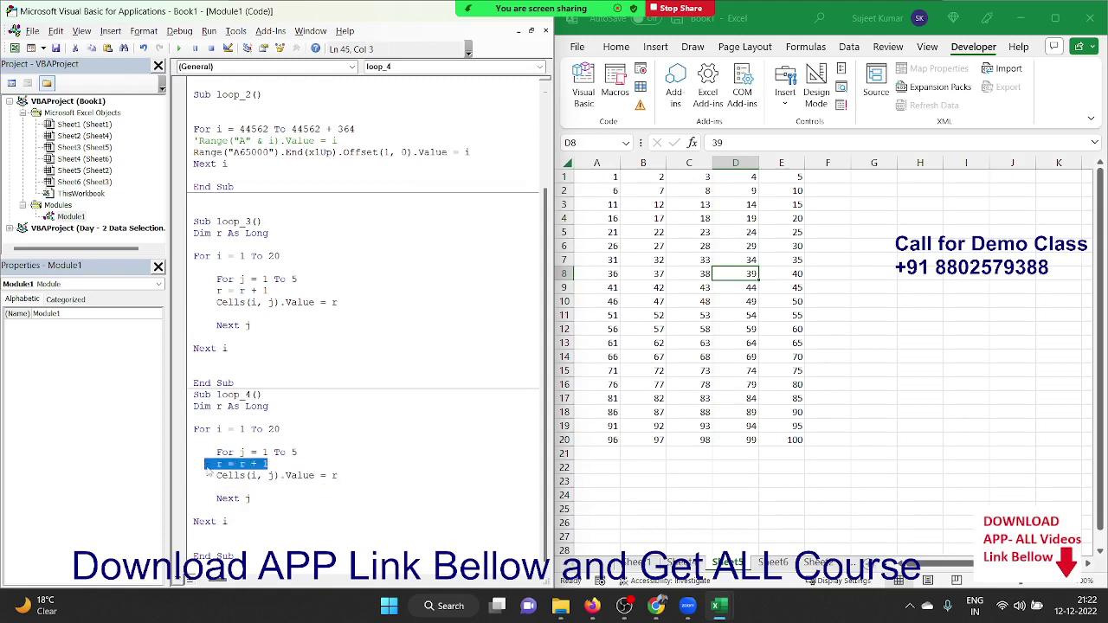
pyautogui.press('Delete')
pyautogui.write('r=  Cells(i, j).Value')
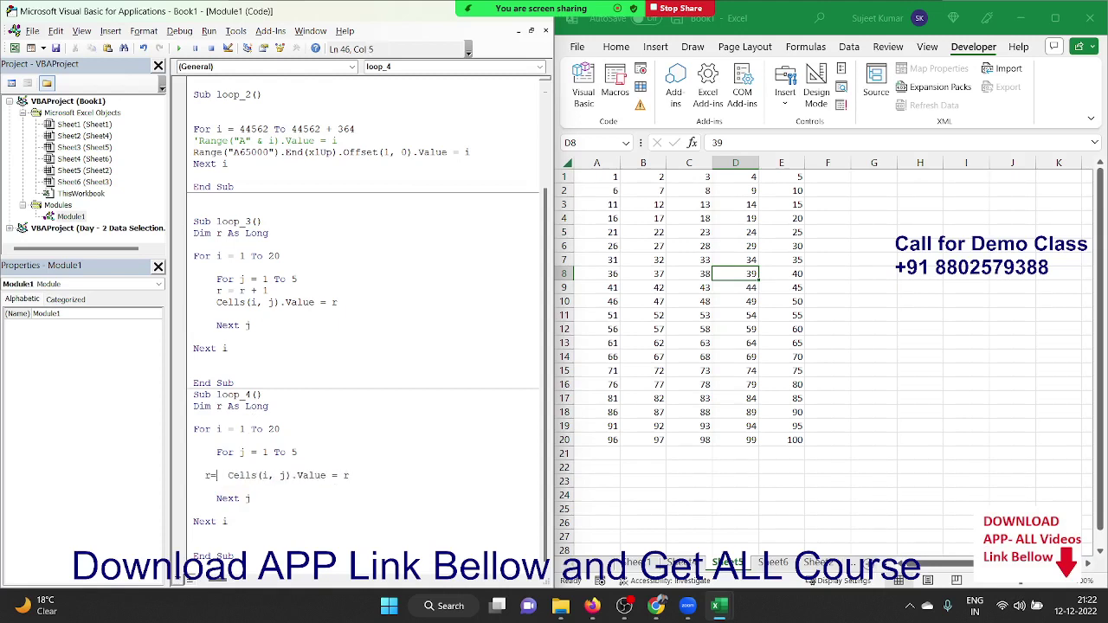
pyautogui.press('Down')
pyautogui.click(378, 474)
pyautogui.press('BackSpace')
pyautogui.press('BackSpace')
pyautogui.press('BackSpace')
# Add a For k = 2 To r - 1 ... Next k loop below it.
pyautogui.press('Return')
pyautogui.press('Return')
pyautogui.press('Return')
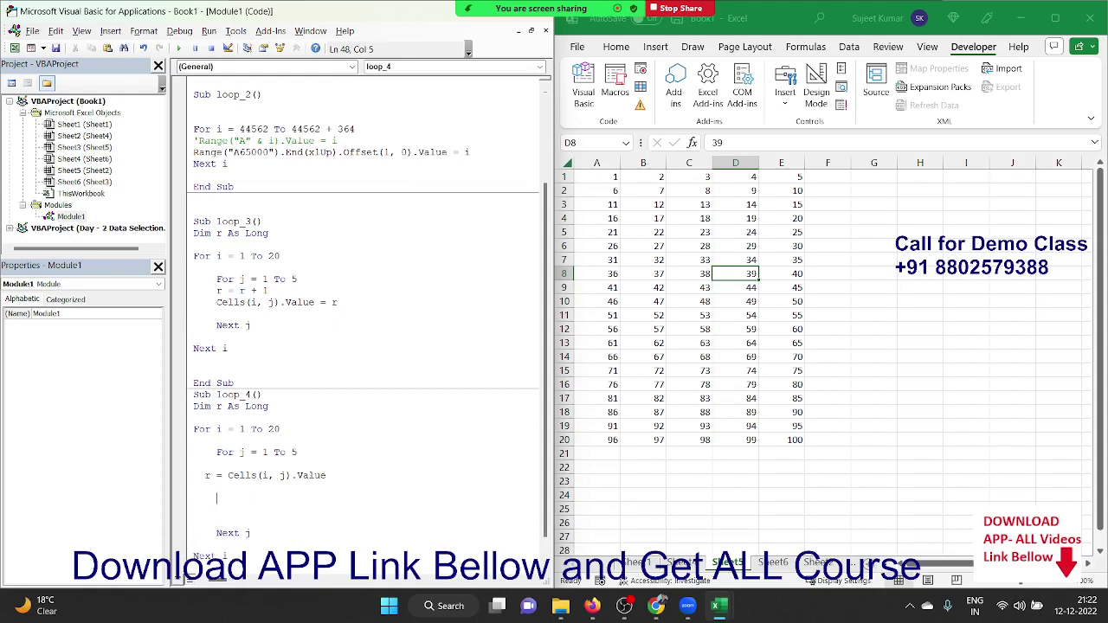
pyautogui.write('fo')
pyautogui.write('r k =')
pyautogui.write('2 to')
pyautogui.write('r')
pyautogui.write('-')
pyautogui.write('1')
pyautogui.press('Return')
pyautogui.press('Return')
pyautogui.press('Return')
pyautogui.write('next ')
pyautogui.write('k')
pyautogui.press('Up')
pyautogui.press('Return')
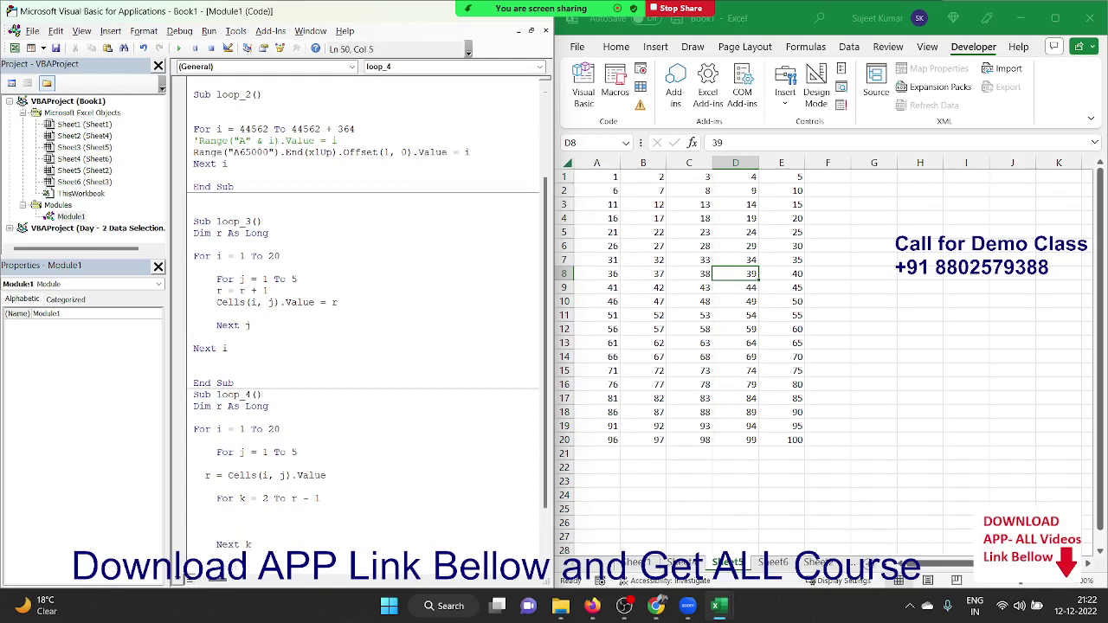
# Inside the k loop, add the line If r Mod k Then.
pyautogui.scroll(-2, 378, 474)
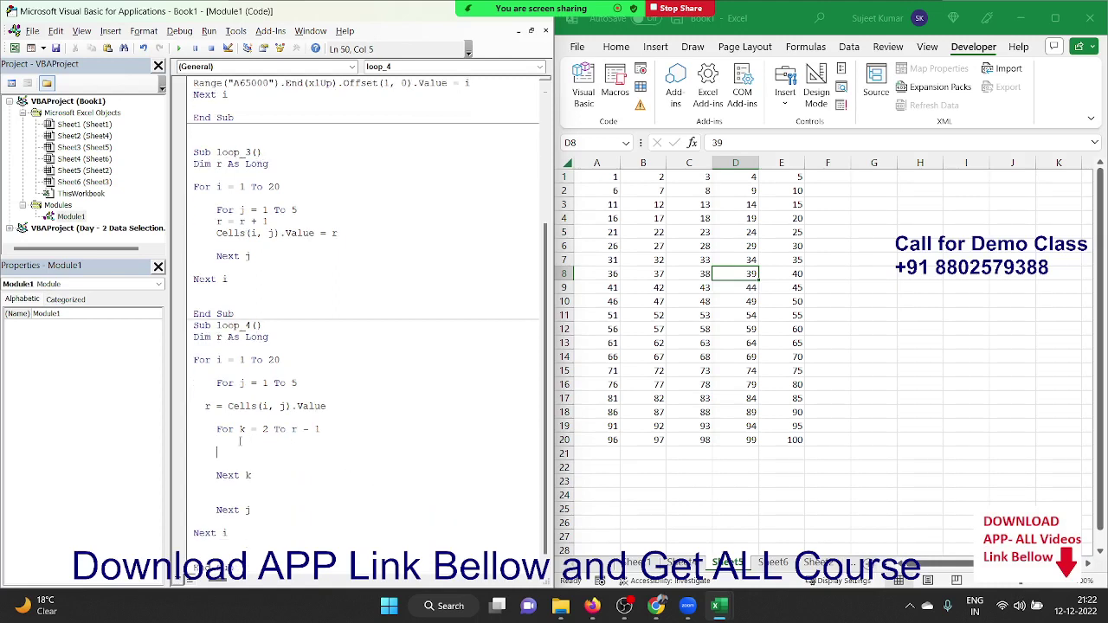
pyautogui.press('Up')
pyautogui.write('if ')
pyautogui.write('k m')
pyautogui.write('od')
pyautogui.press('BackSpace')
pyautogui.press('BackSpace')
pyautogui.press('BackSpace')
pyautogui.press('BackSpace')
pyautogui.press('BackSpace')
pyautogui.write('r mod ')
pyautogui.write('k ')
pyautogui.write('then')
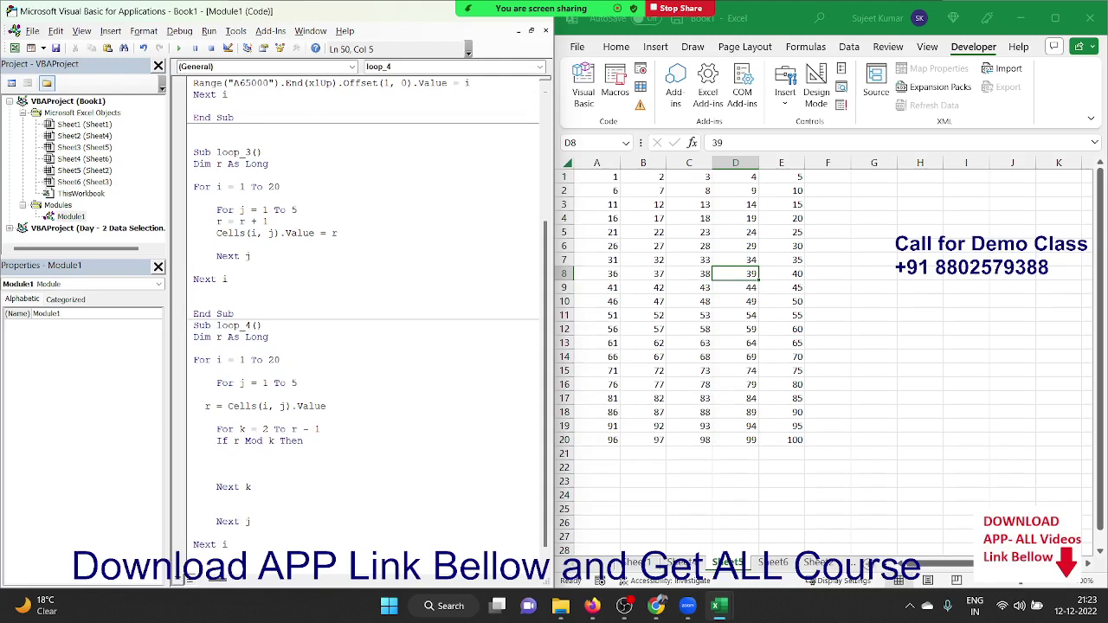
# Declare Dim p As Long and change the test to If r Mod k = 0 Then.
pyautogui.press('Up')
pyautogui.press('Up')
pyautogui.press('Down')
pyautogui.write('dim p ')
pyautogui.write('as Lo')
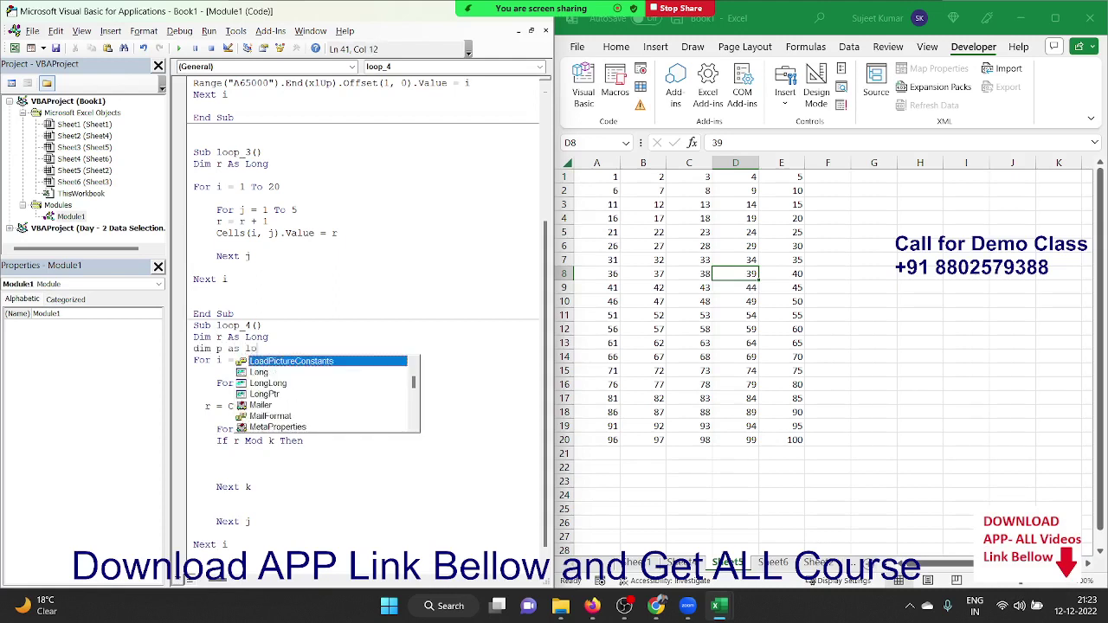
pyautogui.write('ng')
pyautogui.click(274, 441)
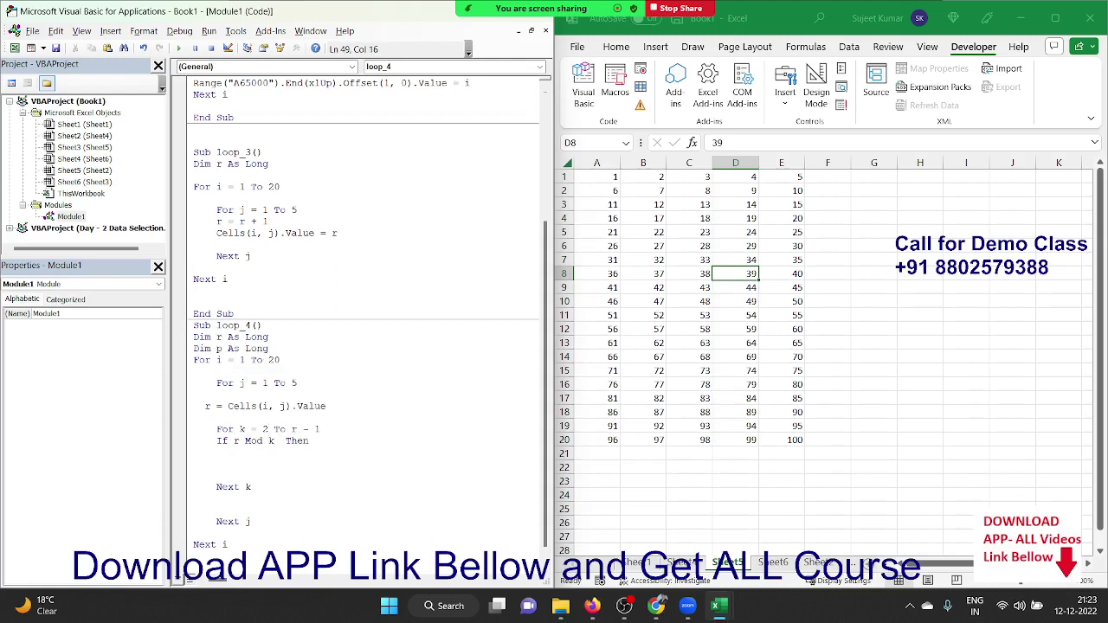
pyautogui.write('= 0')
# Add a p = 1 line, then remove it along with the Dim p As Long declaration.
pyautogui.press('Down')
pyautogui.write('p=1')
pyautogui.press('Return')
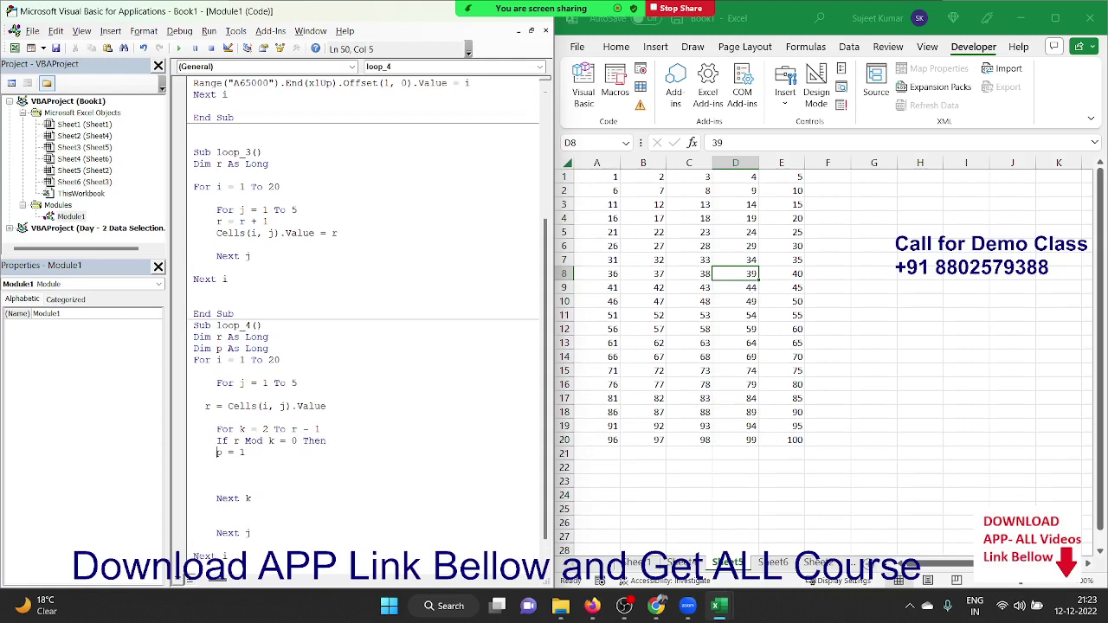
pyautogui.hotkey('shift', 'Up')
pyautogui.hotkey('shift', 'Left')
pyautogui.hotkey('shift', 'Left')
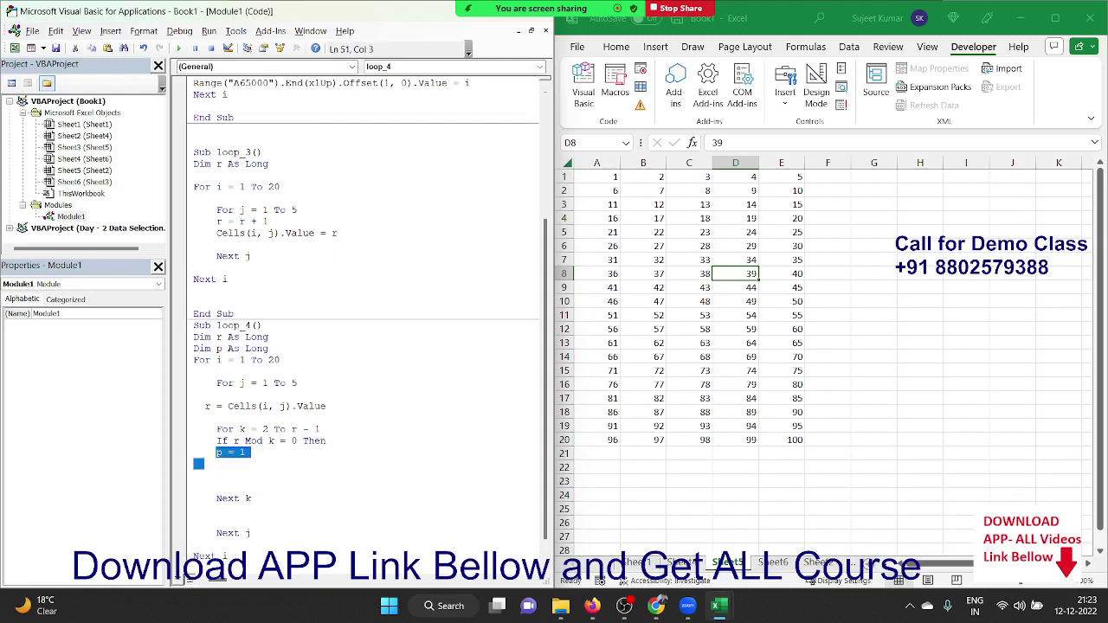
pyautogui.hotkey('shift', 'Left')
pyautogui.hotkey('shift', 'Left')
pyautogui.press('Delete')
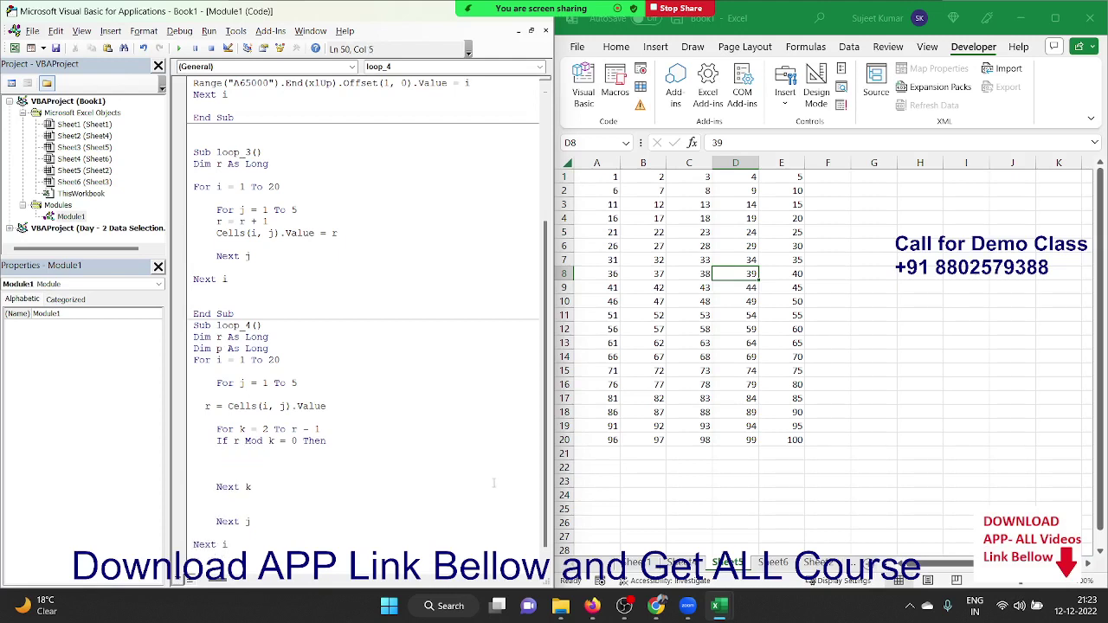
pyautogui.click(245, 348)
pyautogui.moveTo(278, 351); pyautogui.dragTo(190, 350)
pyautogui.press('Delete')
pyautogui.click(234, 453)
# Write Range("H65000").End(xlUp).Offset(1, 0).Value = r inside the If block.
pyautogui.write('range(')
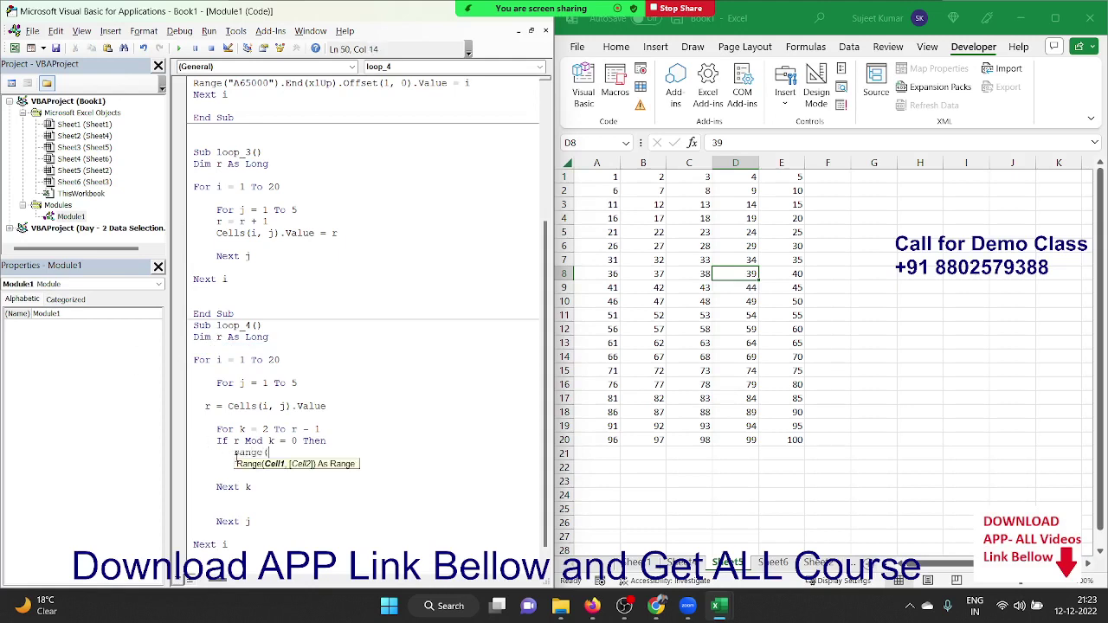
pyautogui.write('"H')
pyautogui.write('650')
pyautogui.write('00").En')
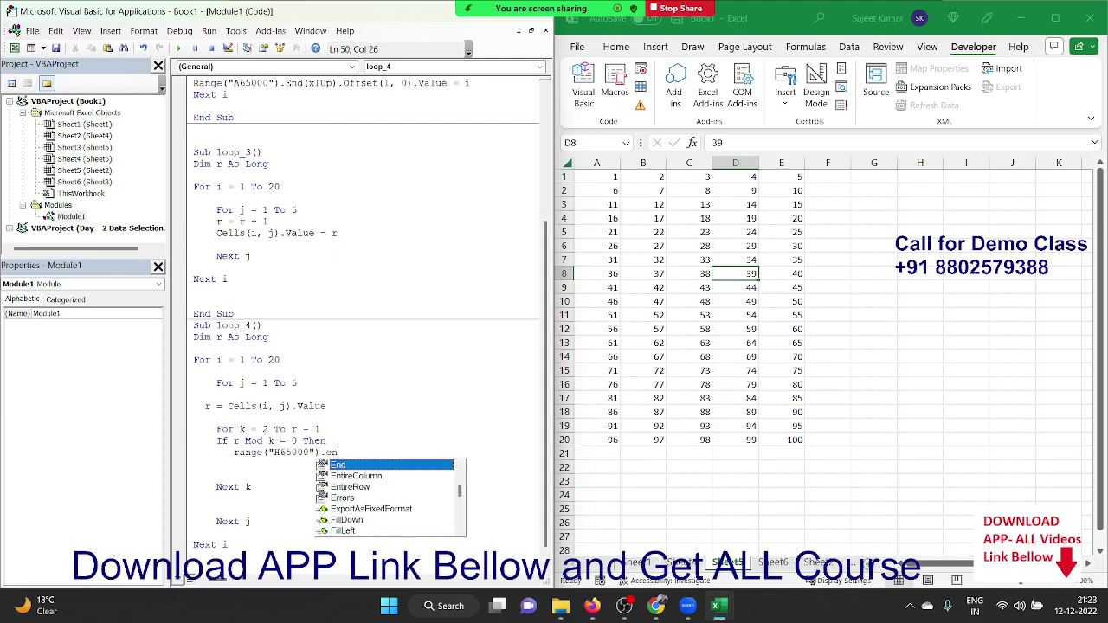
pyautogui.write('d(xl')
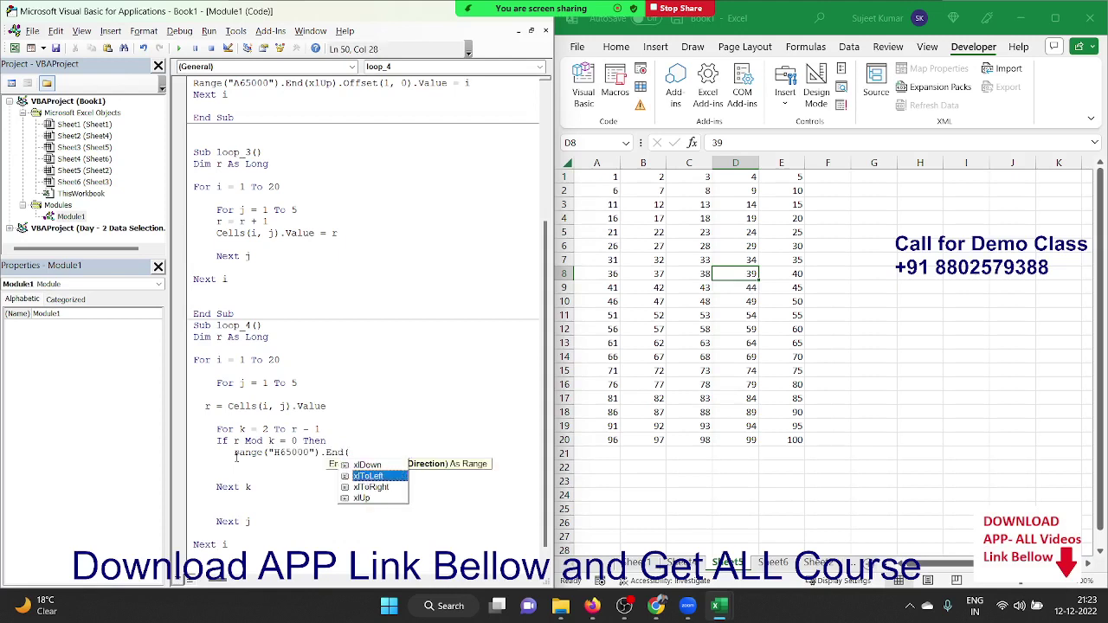
pyautogui.write('Up).')
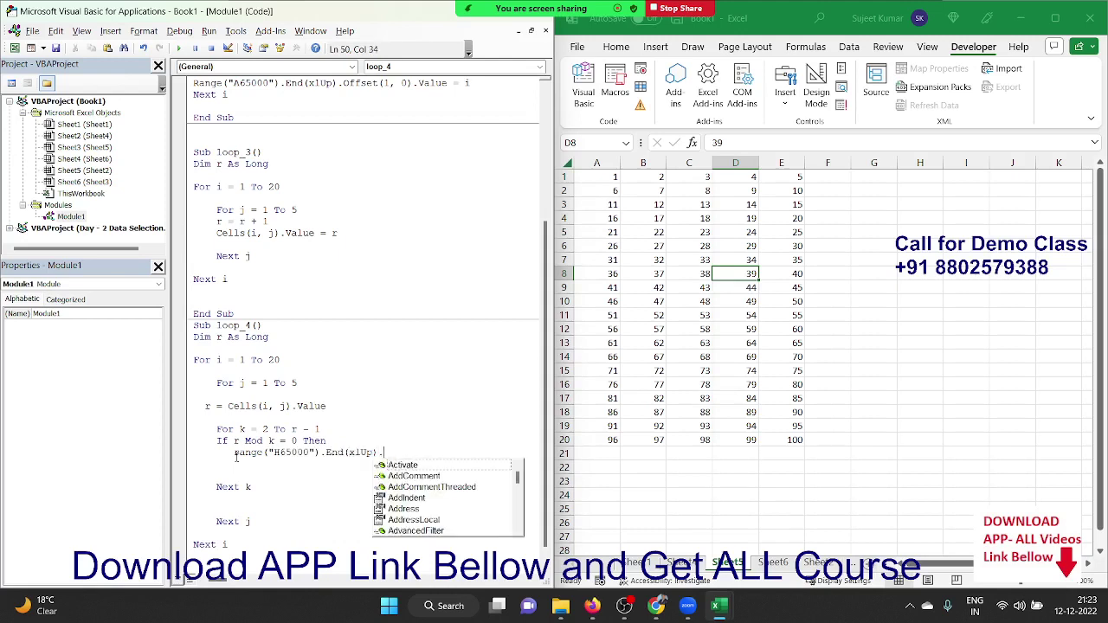
pyautogui.write('of')
pyautogui.press('Tab')
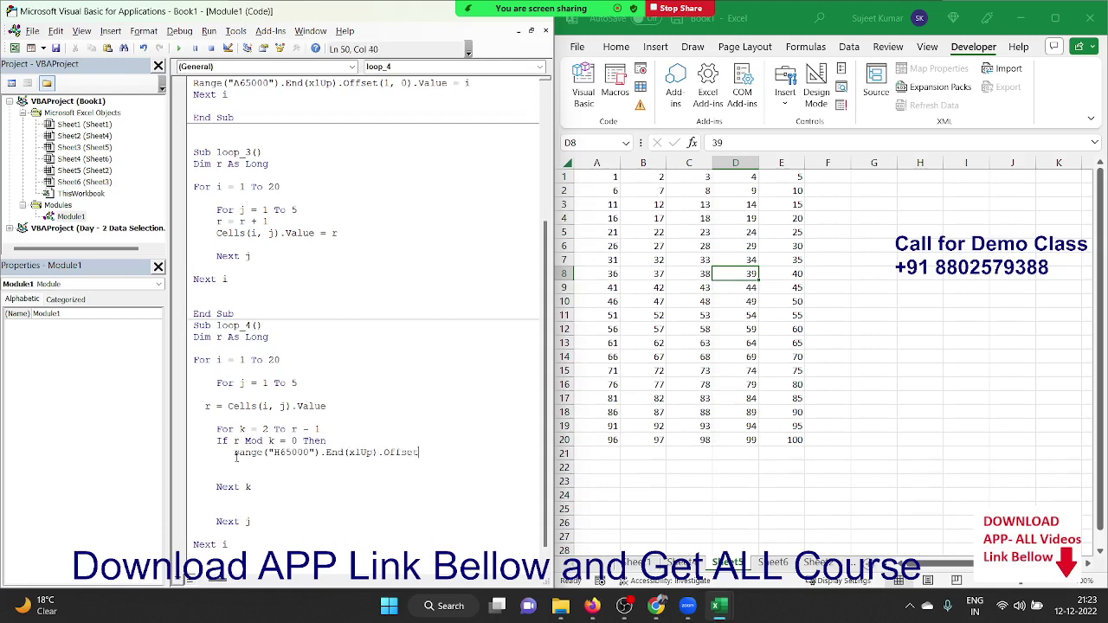
pyautogui.write('(1,0')
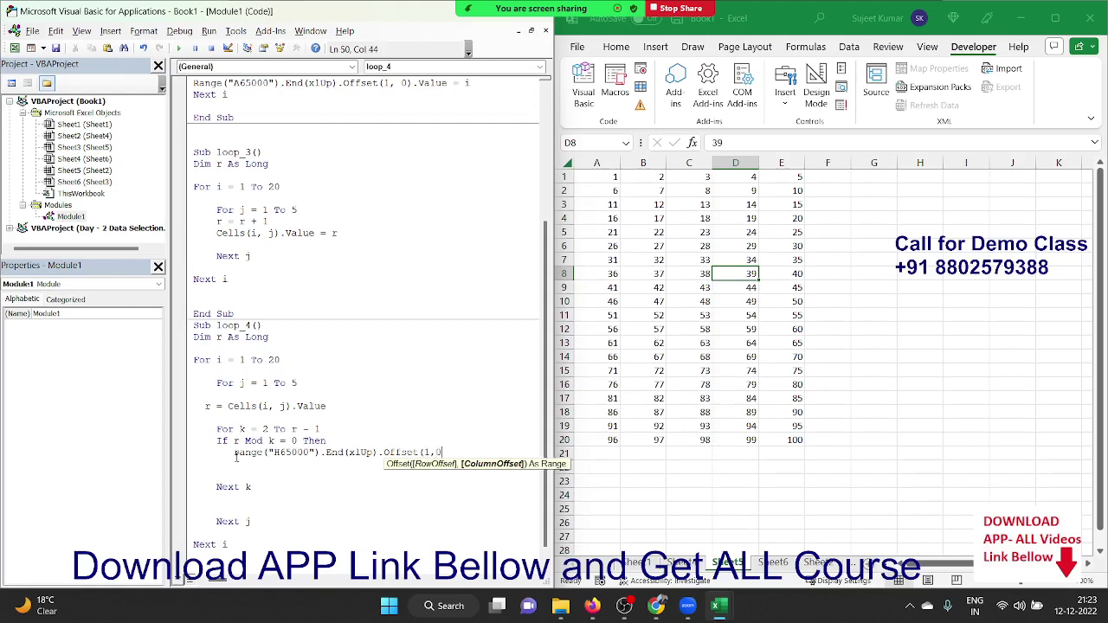
pyautogui.write(').v')
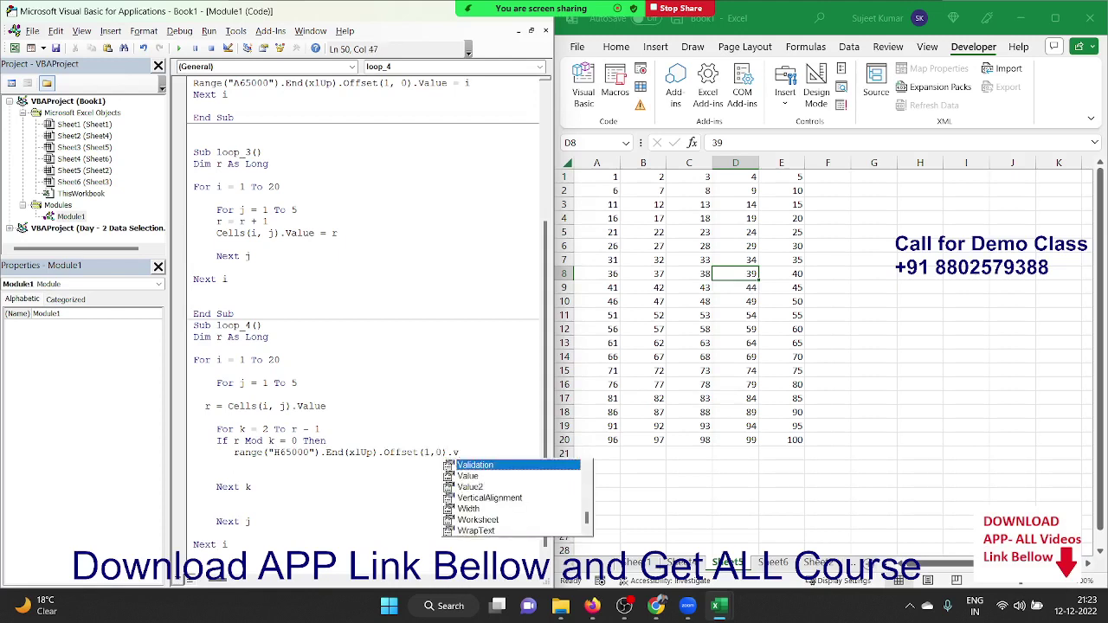
pyautogui.write('alue = ')
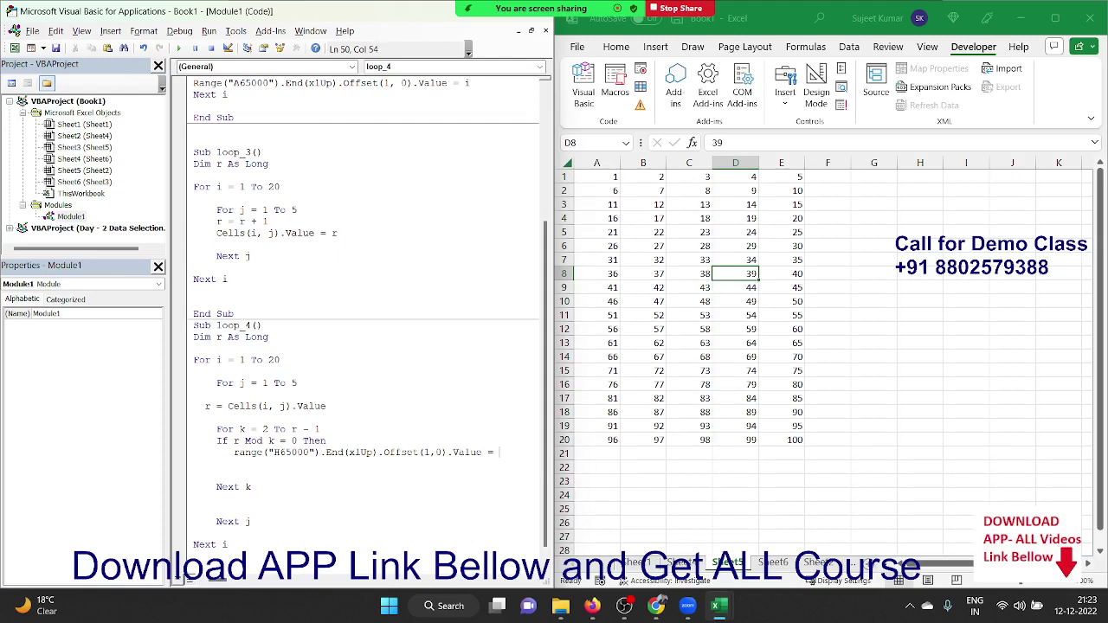
pyautogui.write('r')
pyautogui.press('Return')
# Close the If block with End If.
pyautogui.write('em')
pyautogui.press('BackSpace')
pyautogui.write('nd ')
pyautogui.write('if')
pyautogui.press('Down')
pyautogui.press('Down')
pyautogui.scroll(-1, 267, 458)
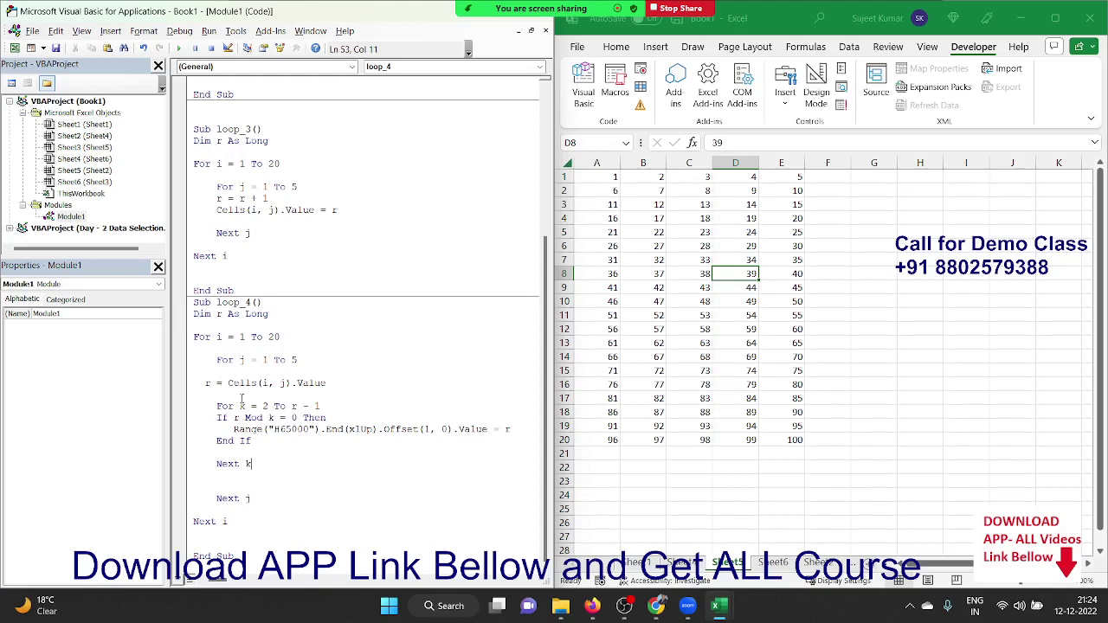
pyautogui.click(242, 395)
pyautogui.press('F8')
pyautogui.press('F8')
pyautogui.press('F8')
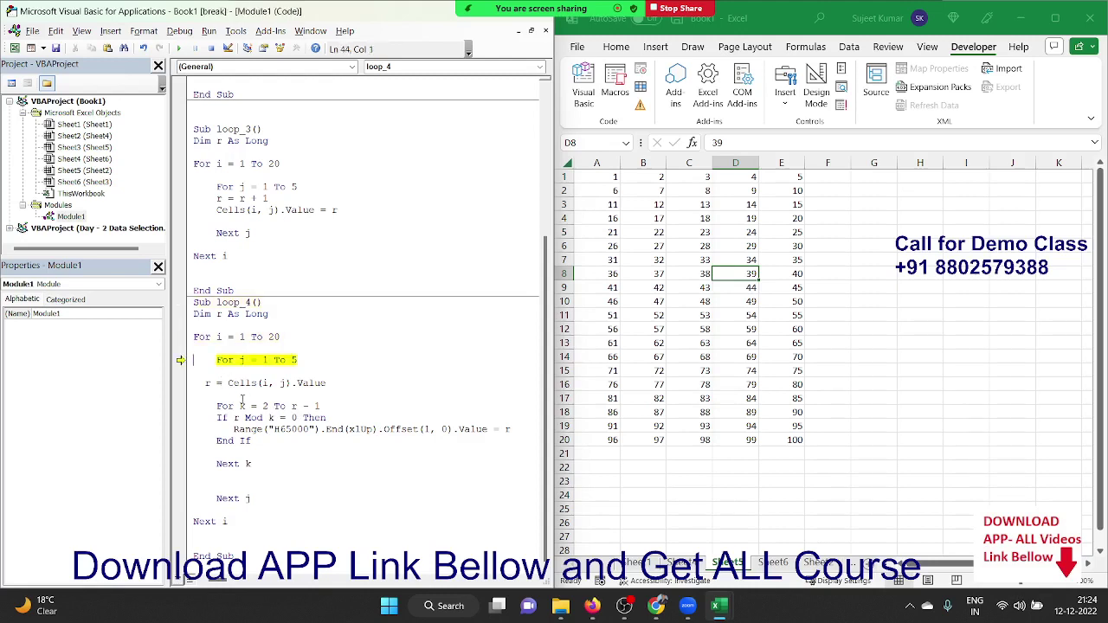
pyautogui.press('F8')
pyautogui.press('F8')
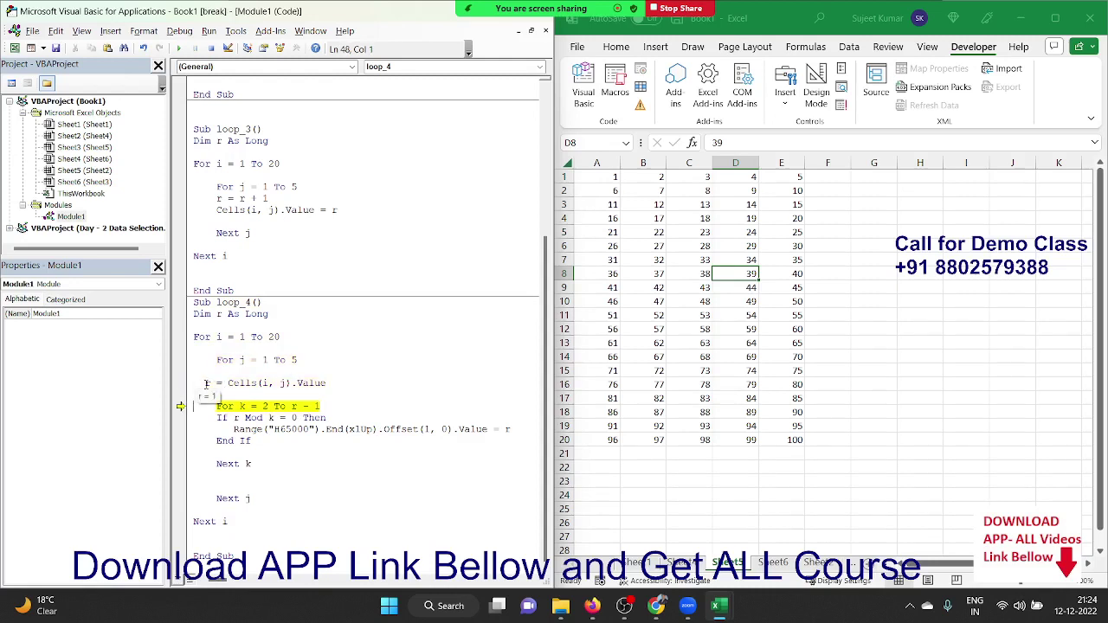
pyautogui.press('F8')
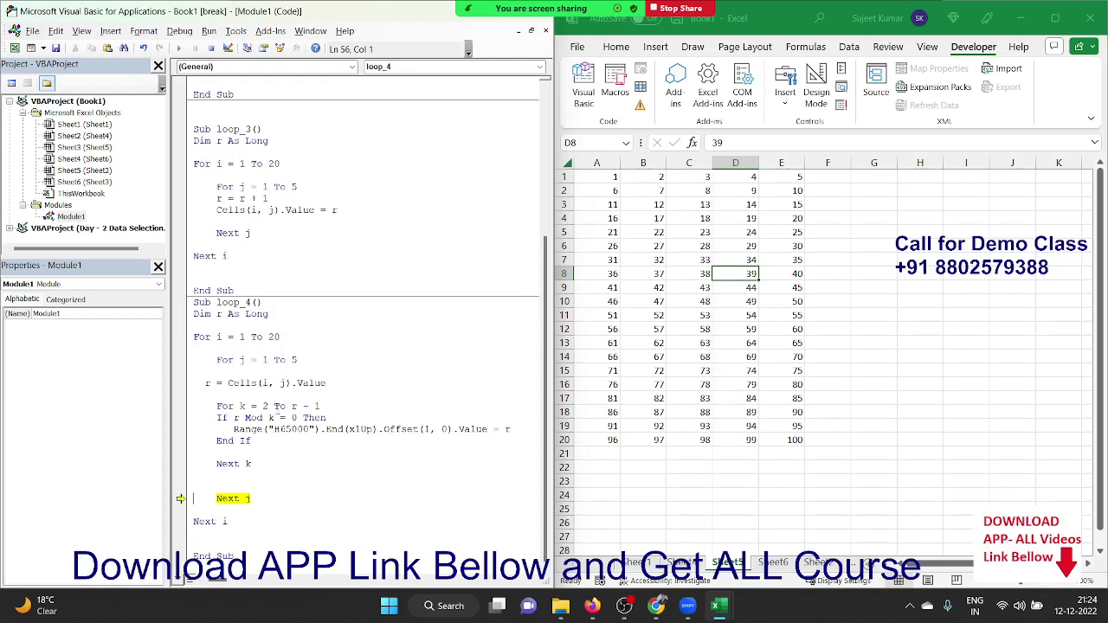
pyautogui.press('F8')
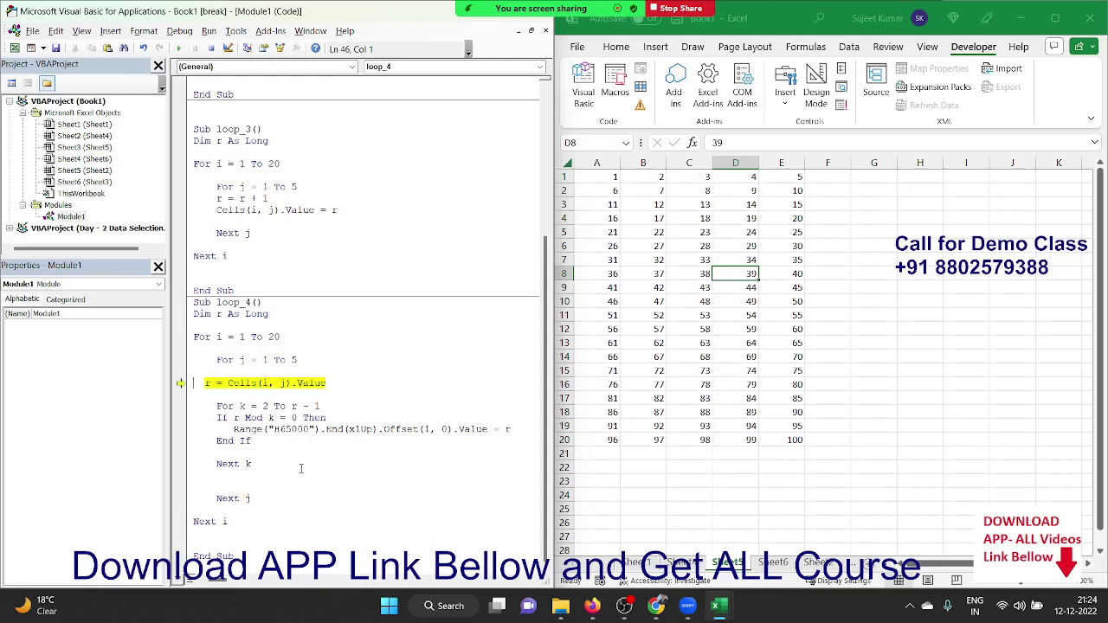
pyautogui.press('F8')
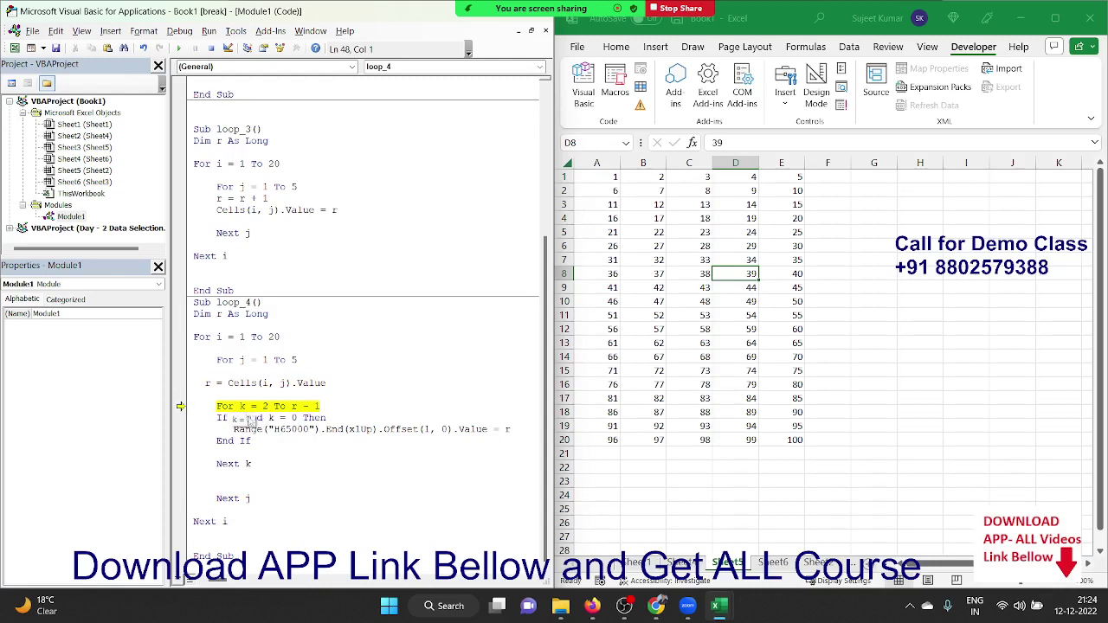
pyautogui.press('F8')
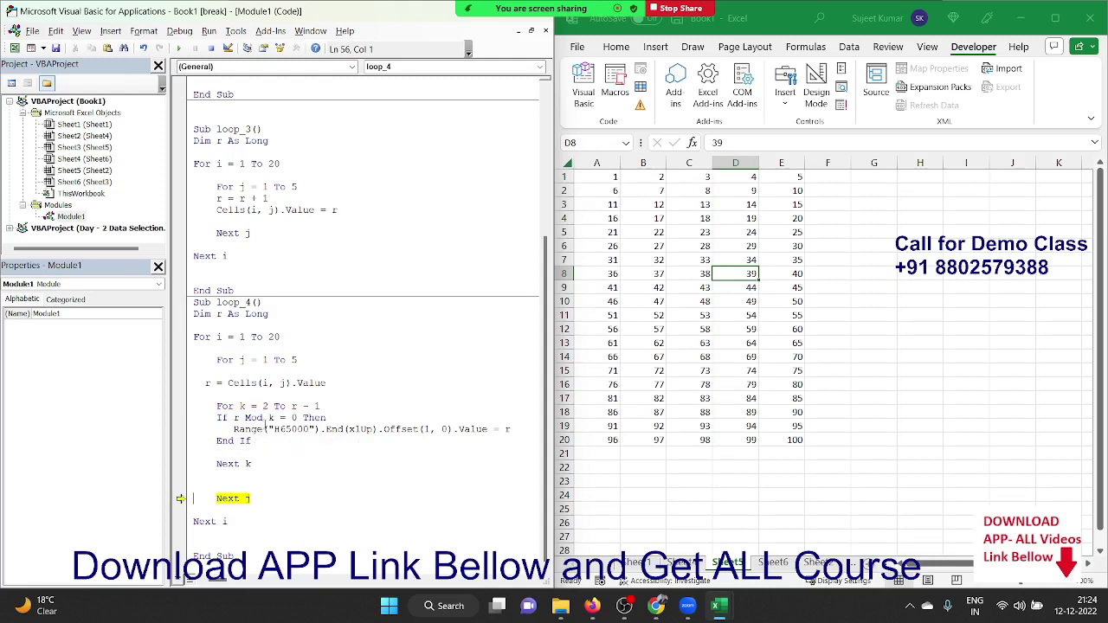
pyautogui.press('F8')
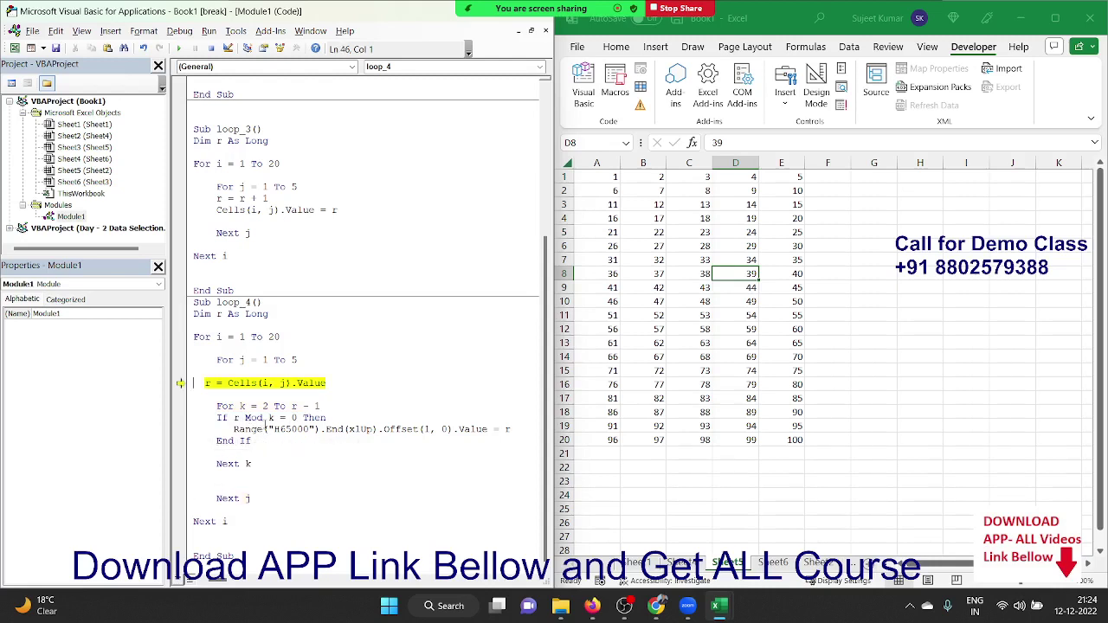
pyautogui.press('F8')
pyautogui.press('F8')
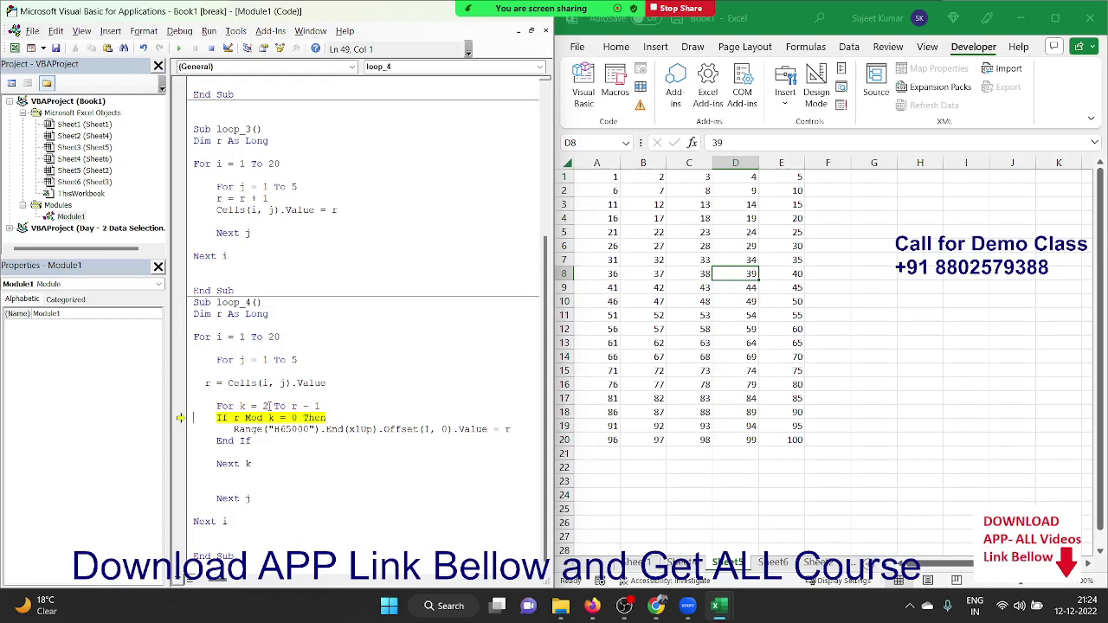
pyautogui.press('F8')
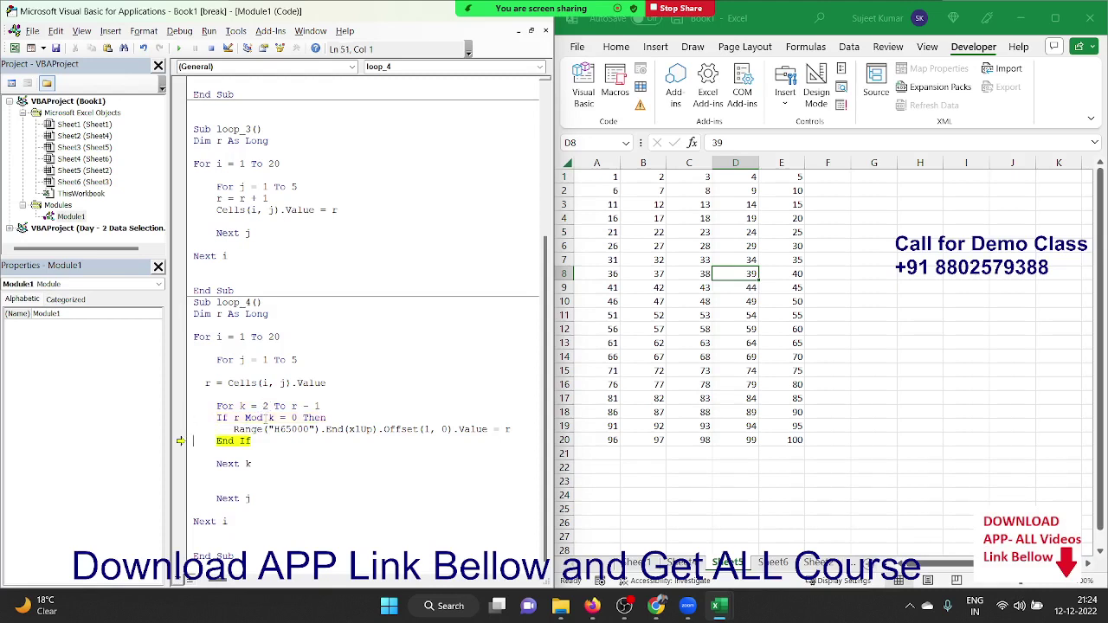
pyautogui.press('F8')
pyautogui.press('F8')
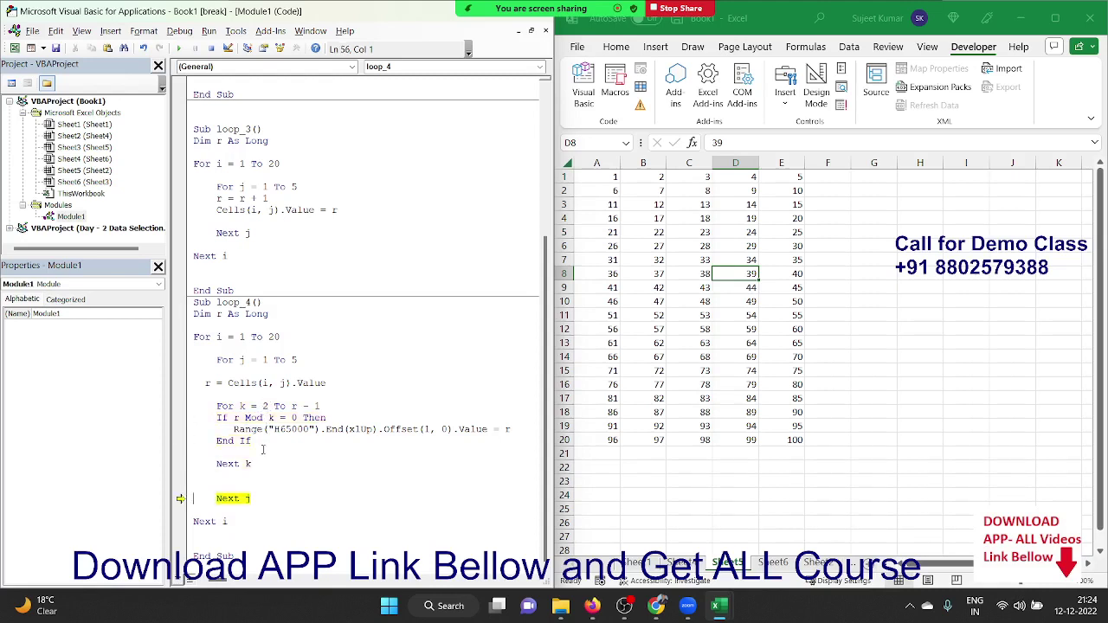
pyautogui.press('F8')
pyautogui.press('F8')
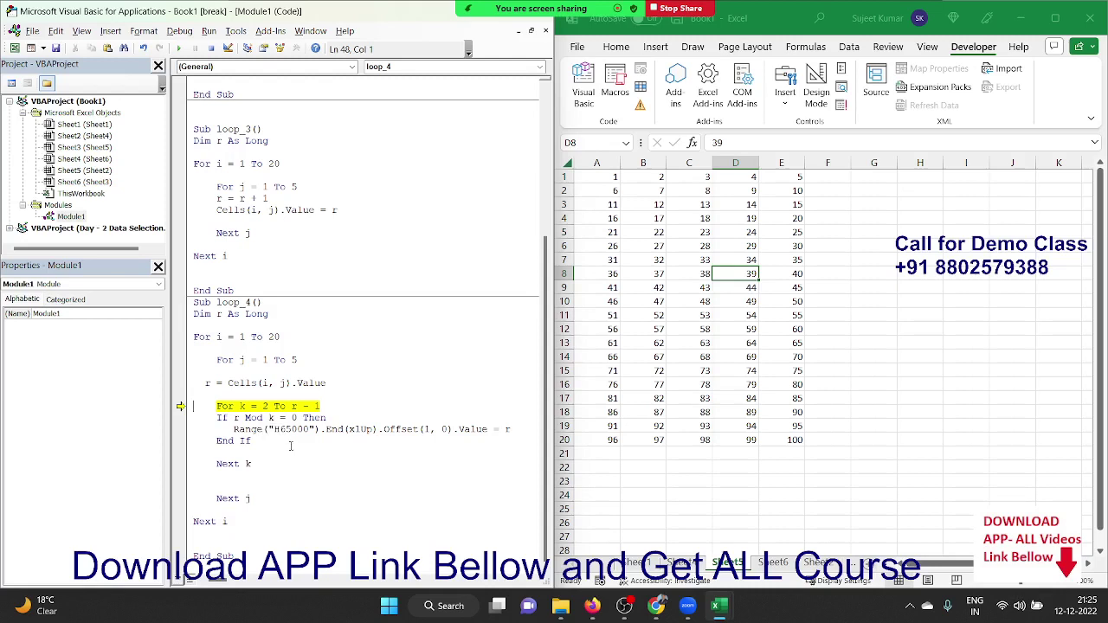
pyautogui.press('F8')
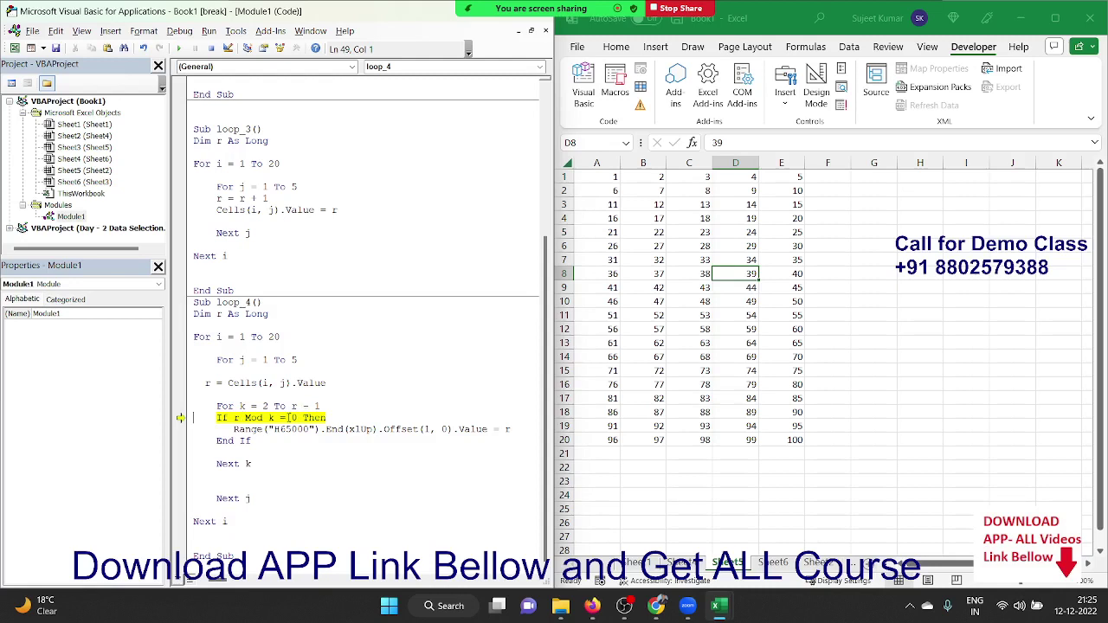
pyautogui.doubleClick(283, 418)
pyautogui.write('<>')
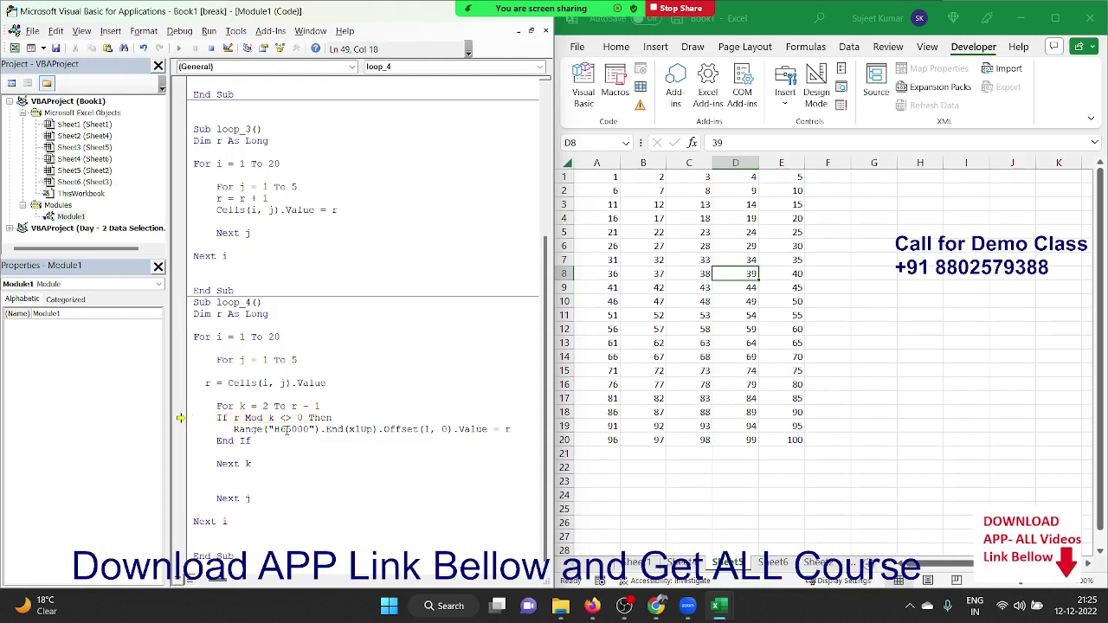
pyautogui.click(287, 428)
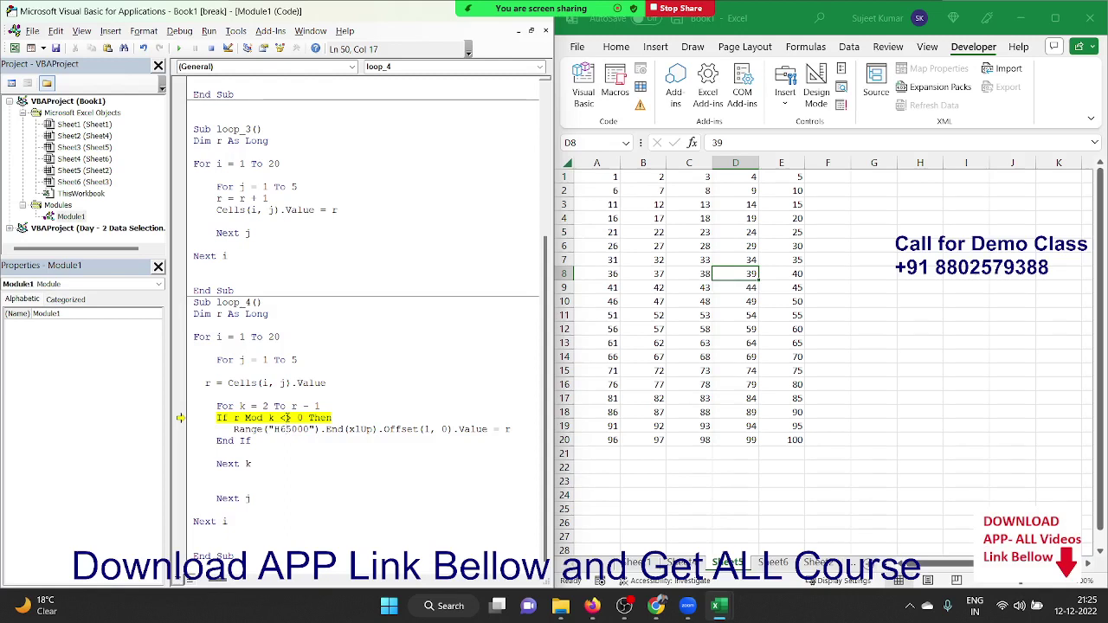
pyautogui.doubleClick(285, 417)
pyautogui.write('=')
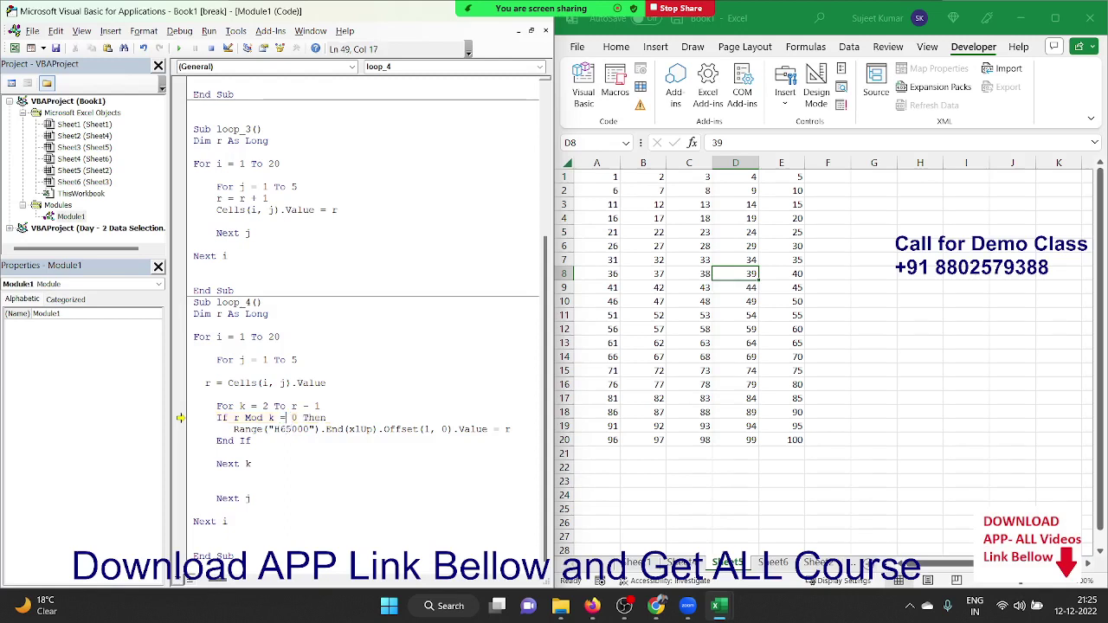
pyautogui.press('F8')
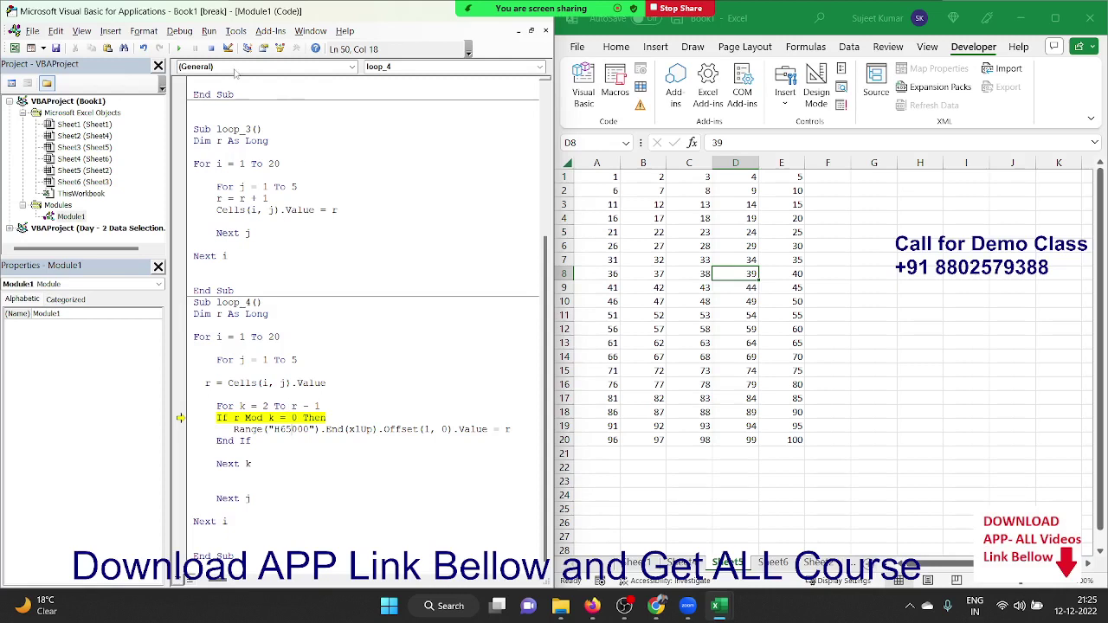
pyautogui.press('F5')
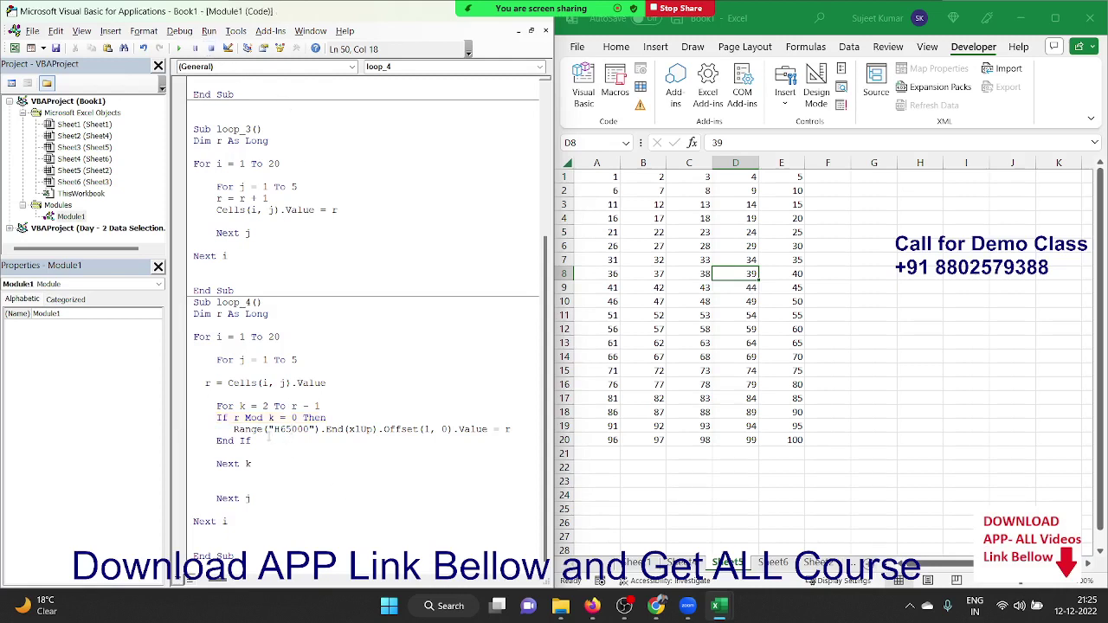
# Remove the column H output line from inside the If r Mod k = 0 block.
pyautogui.moveTo(233, 429); pyautogui.dragTo(262, 430)
pyautogui.click(257, 326)
pyautogui.press('Down')
pyautogui.press('Down')
pyautogui.press('Down')
pyautogui.press('Down')
pyautogui.press('Down')
pyautogui.press('Down')
pyautogui.press('Down')
pyautogui.press('Down')
pyautogui.press('Down')
pyautogui.hotkey('shift', 'Up')
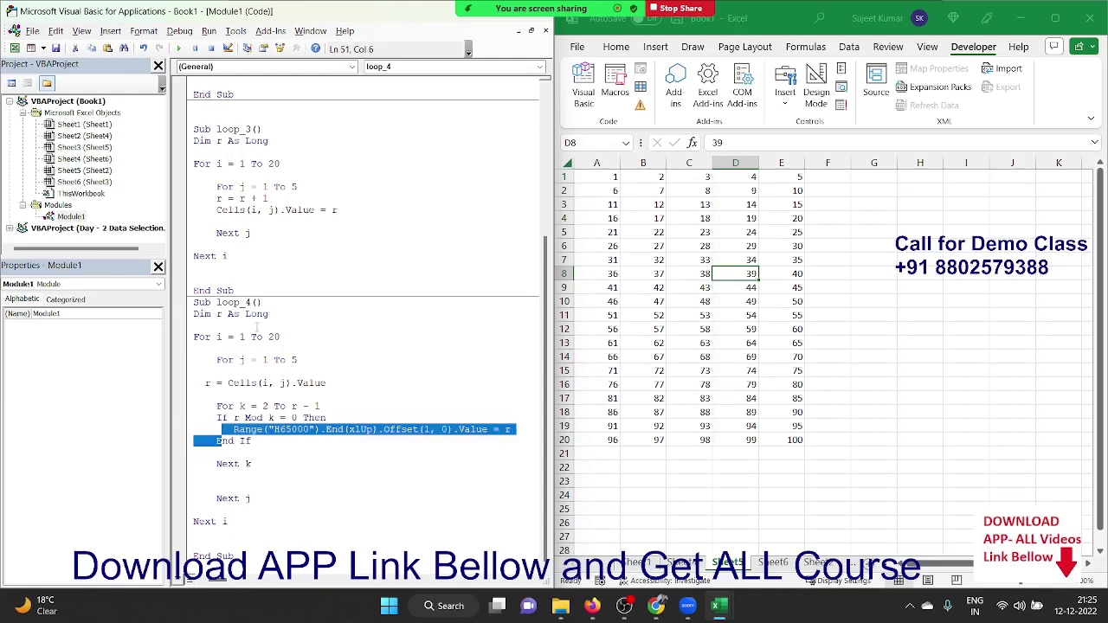
pyautogui.press('Left')
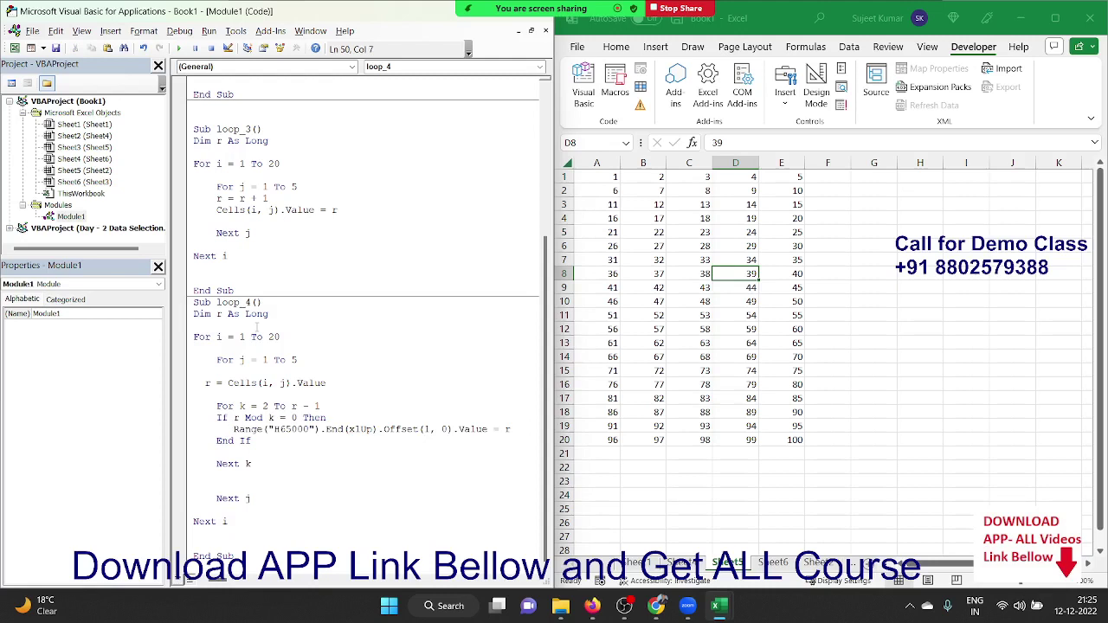
pyautogui.hotkey('shift', 'Down')
pyautogui.hotkey('shift', 'Left')
pyautogui.hotkey('shift', 'Left')
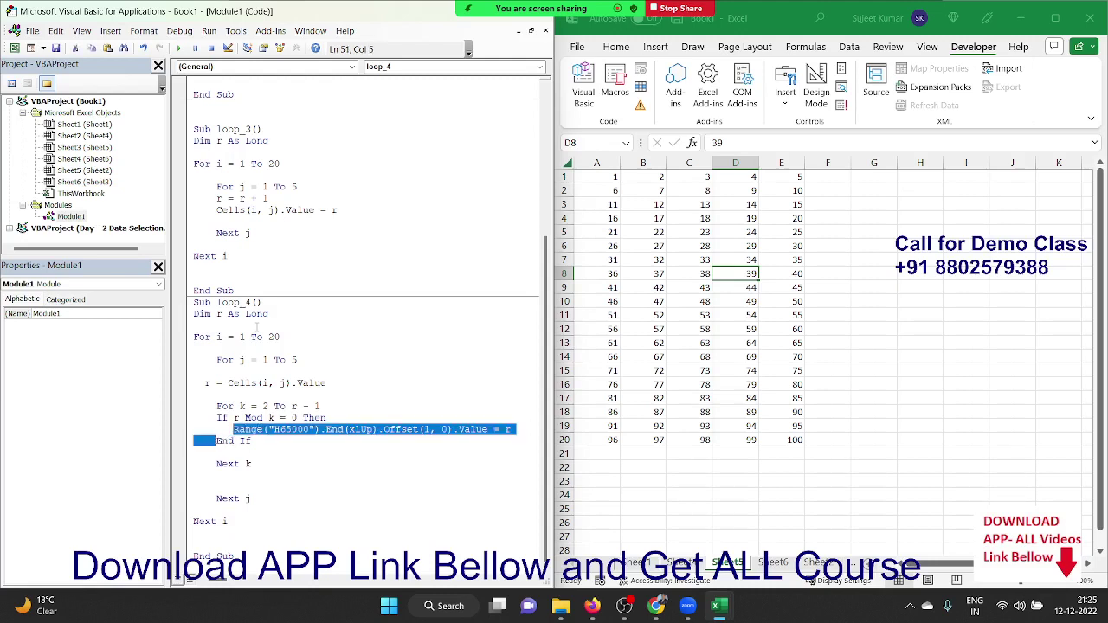
pyautogui.hotkey('shift', 'Left')
pyautogui.hotkey('shift', 'Left')
pyautogui.hotkey('shift', 'Left')
pyautogui.hotkey('shift', 'Left')
pyautogui.hotkey('ctrl', 'c')
pyautogui.press('Delete')
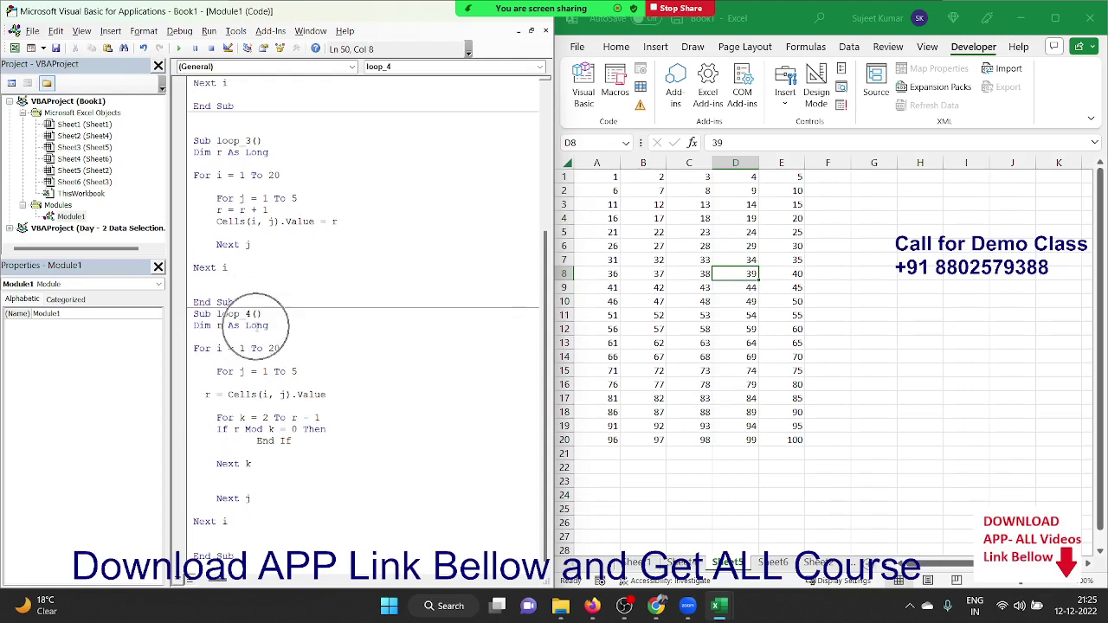
# Put p = p + 1 in its place as the divisor counter.
pyautogui.press('Return')
pyautogui.press('Return')
pyautogui.press('Up')
pyautogui.write('=')
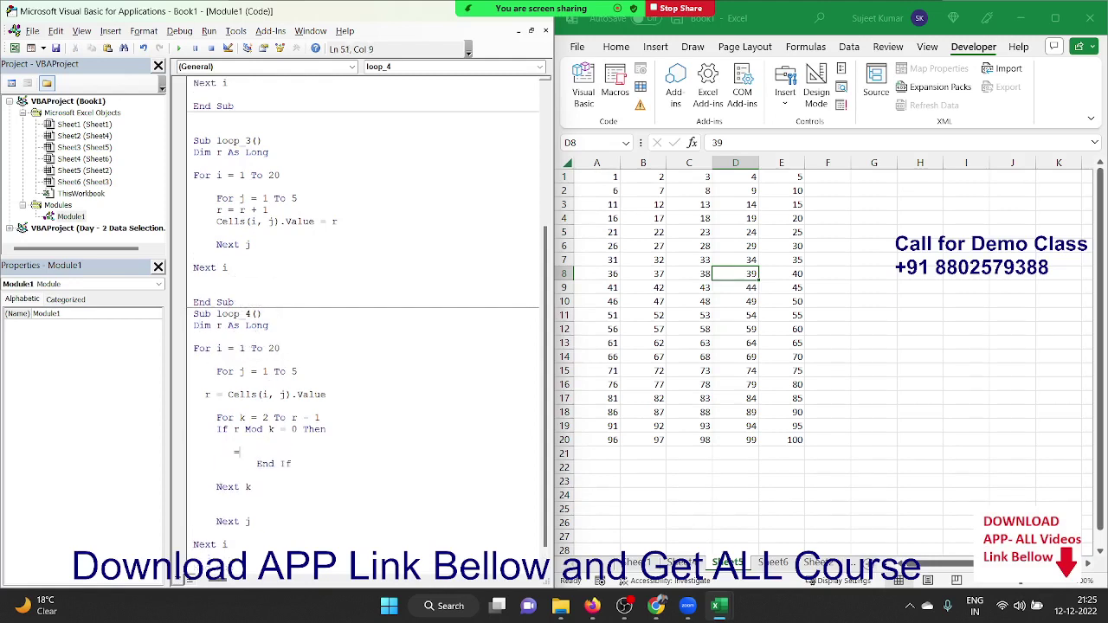
pyautogui.press('BackSpace')
pyautogui.write('p = ')
pyautogui.write('p + 1')
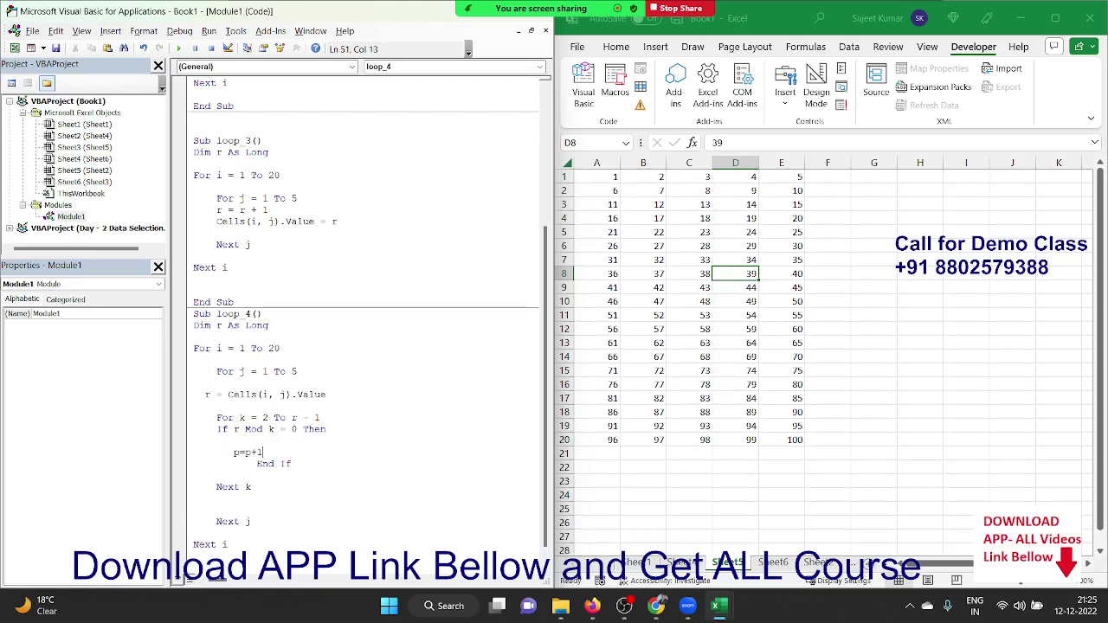
pyautogui.press('Down')
pyautogui.press('BackSpace')
pyautogui.press('BackSpace')
pyautogui.press('BackSpace')
pyautogui.press('BackSpace')
pyautogui.press('BackSpace')
pyautogui.press('BackSpace')
pyautogui.press('Return')
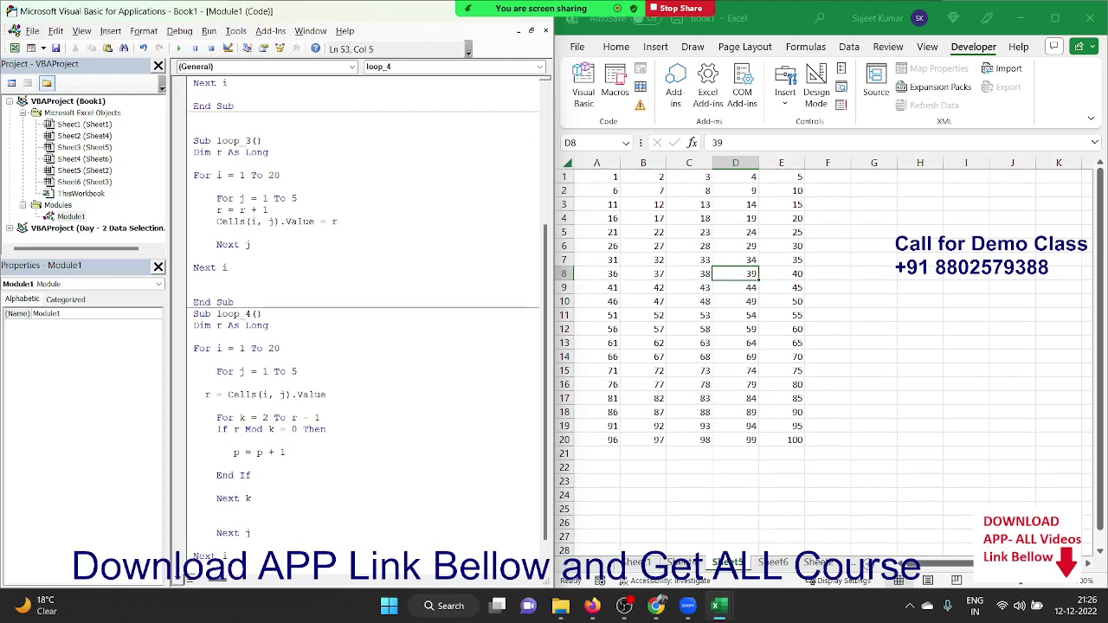
# Add an If p <> 0 Then line after the first End If.
pyautogui.press('Return')
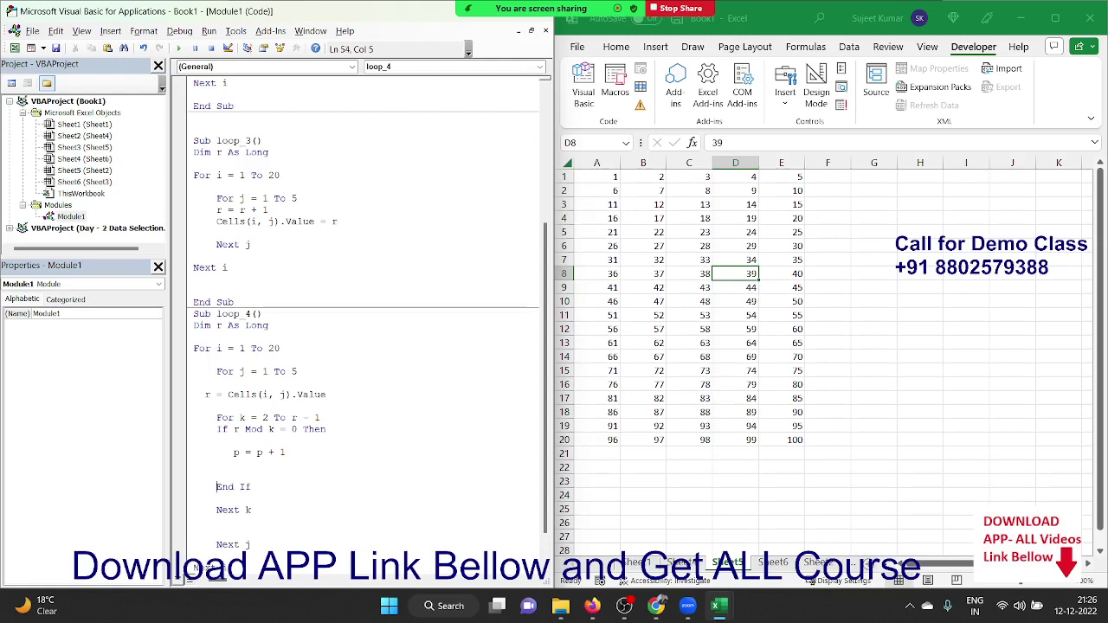
pyautogui.press('Down')
pyautogui.press('Return')
# Paste the Range(...).Value = r output line under it and close with End If.
pyautogui.press('Return')
pyautogui.scroll(-1, 309, 417)
pyautogui.scroll(-1, 309, 417)
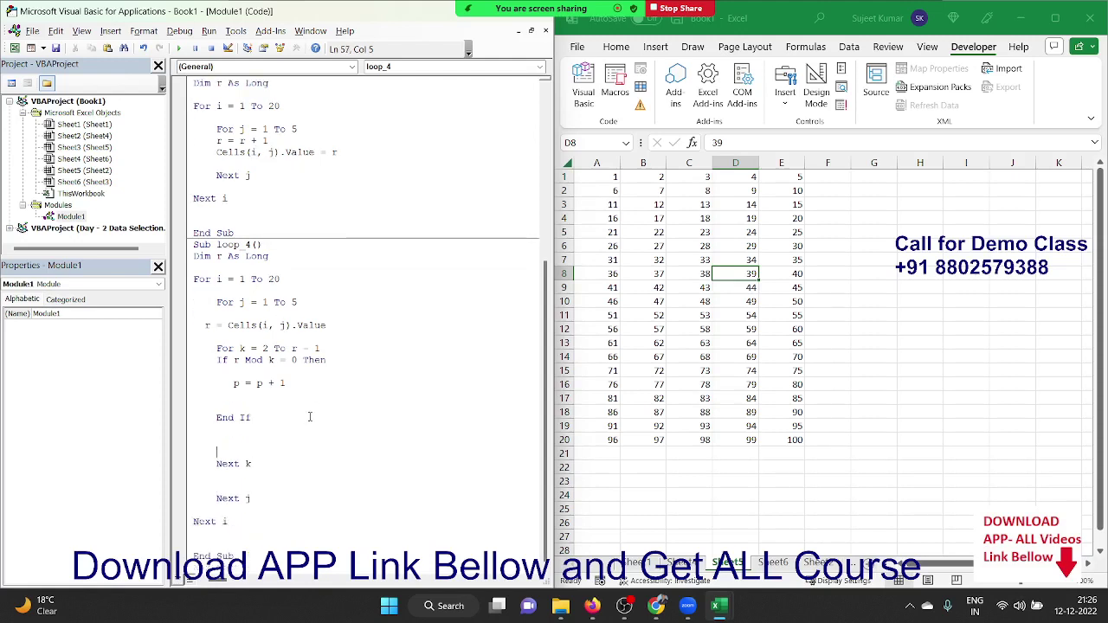
pyautogui.press('Up')
pyautogui.write('if ')
pyautogui.write('p')
pyautogui.write('=')
pyautogui.press('BackSpace')
pyautogui.write('<>0 t')
pyautogui.write('hen')
pyautogui.press('Return')
pyautogui.hotkey('ctrl', 'v')
pyautogui.press('Return')
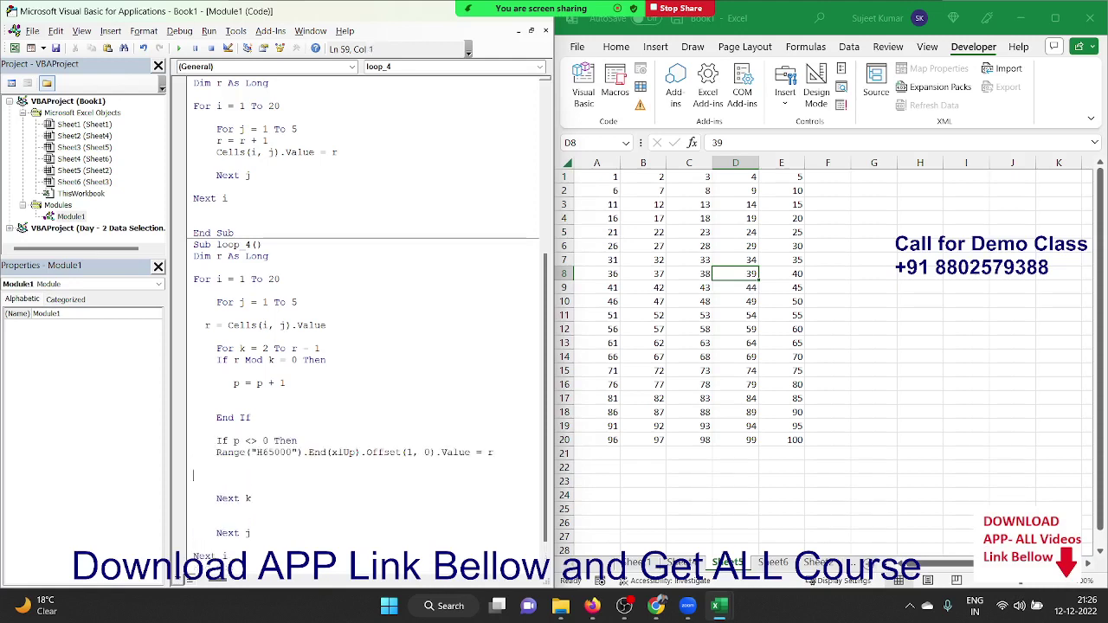
pyautogui.write('end i')
pyautogui.write('f')
pyautogui.click(216, 487)
# Add a p = 0 reset line after Next k.
pyautogui.click(225, 497)
pyautogui.click(227, 498)
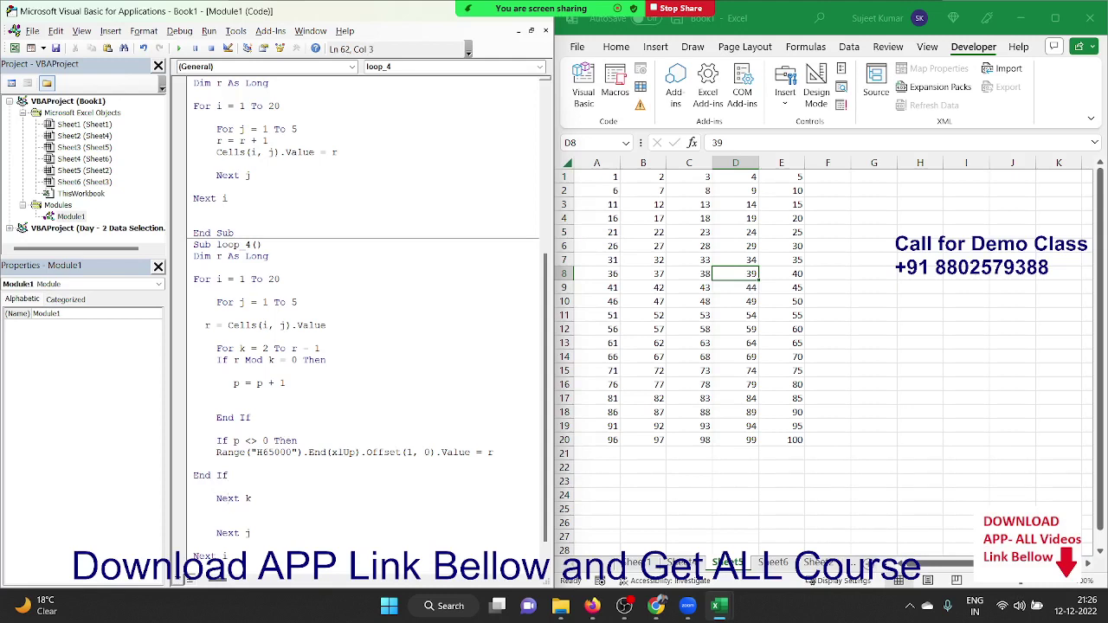
pyautogui.write('p')
pyautogui.write('=')
pyautogui.write('0')
pyautogui.press('Up')
pyautogui.scroll(-1, 317, 380)
# Run loop_4 and check the column H output at cell H9.
pyautogui.click(308, 360)
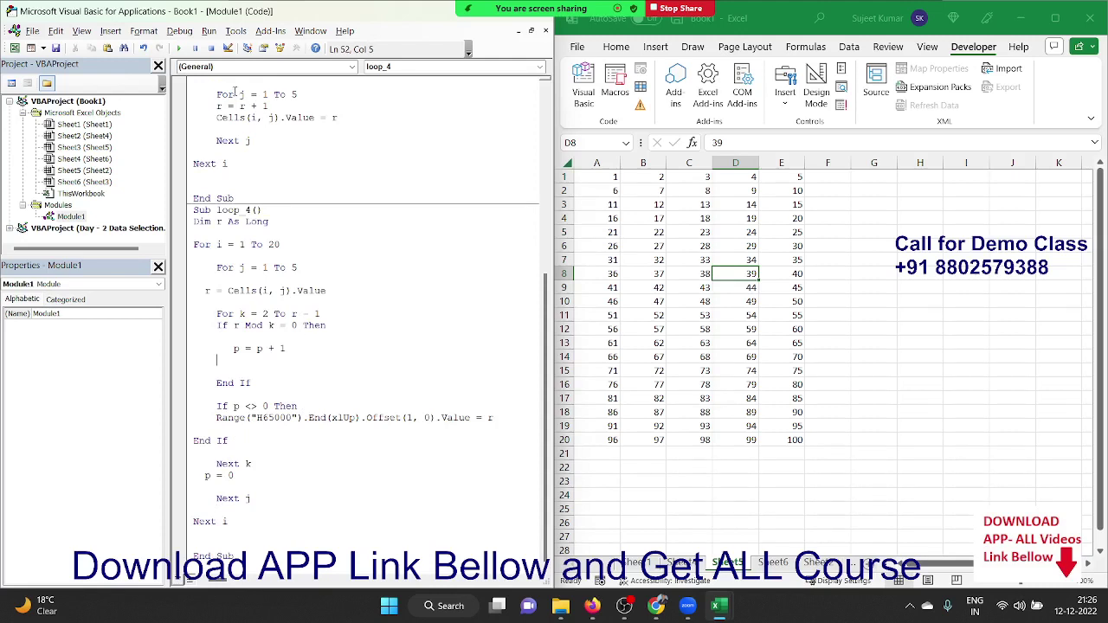
pyautogui.click(180, 50)
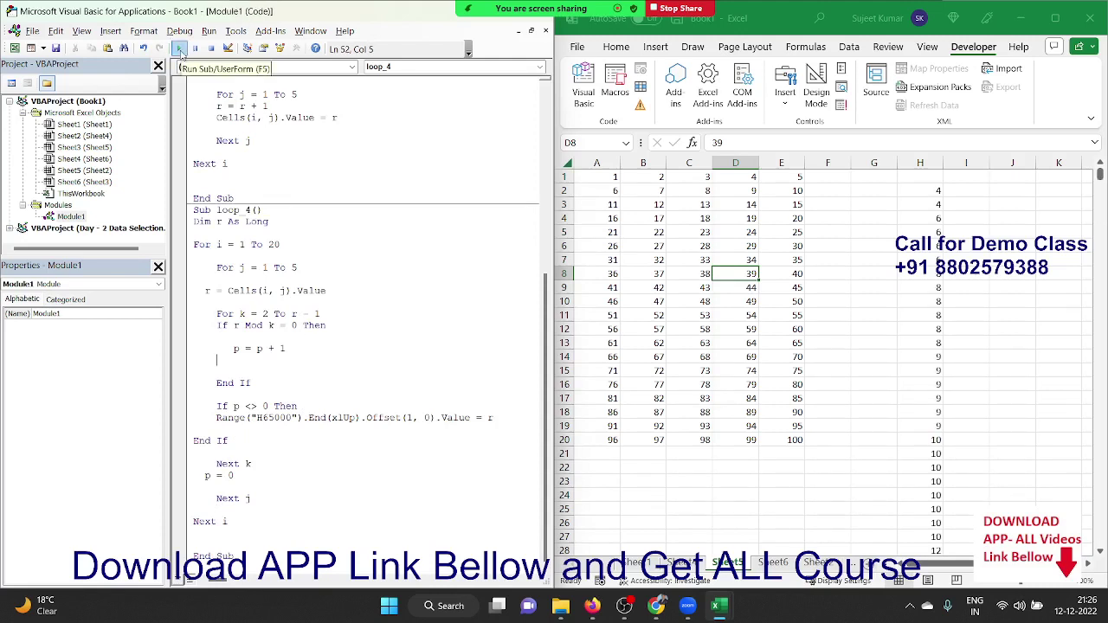
pyautogui.click(933, 287)
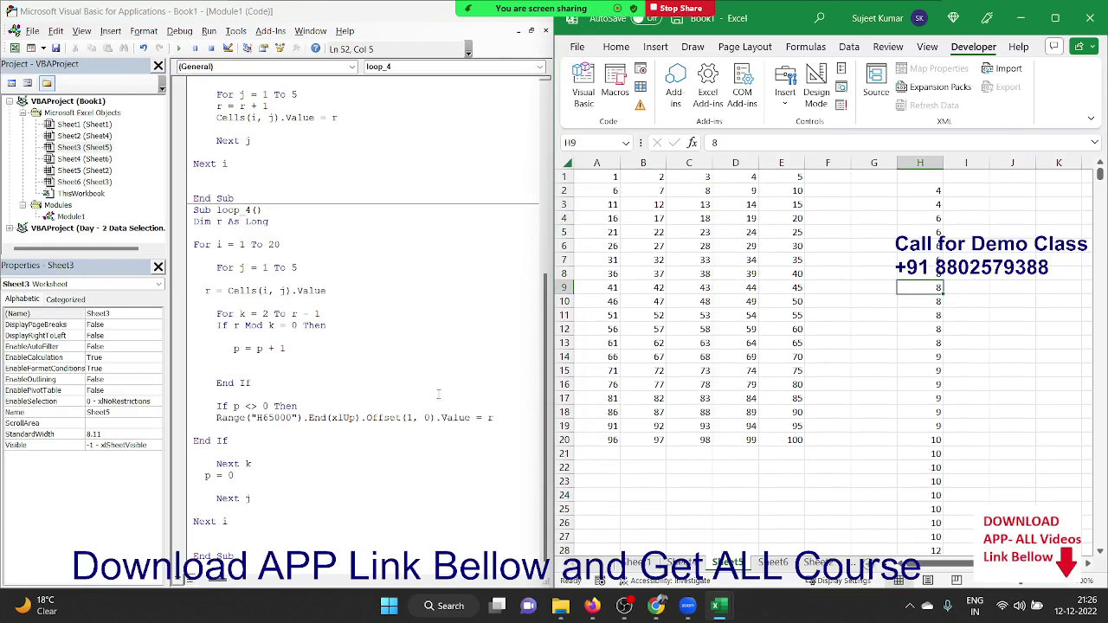
# Remove the blank line above End If and delete the p = 0 line after Next k.
pyautogui.click(223, 430)
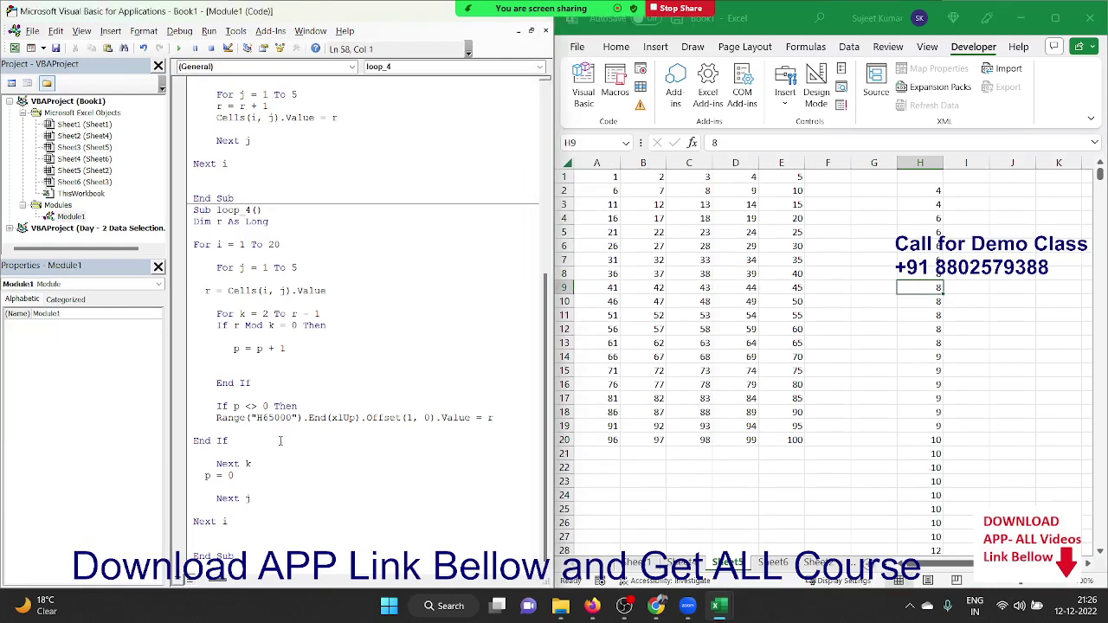
pyautogui.press('Delete')
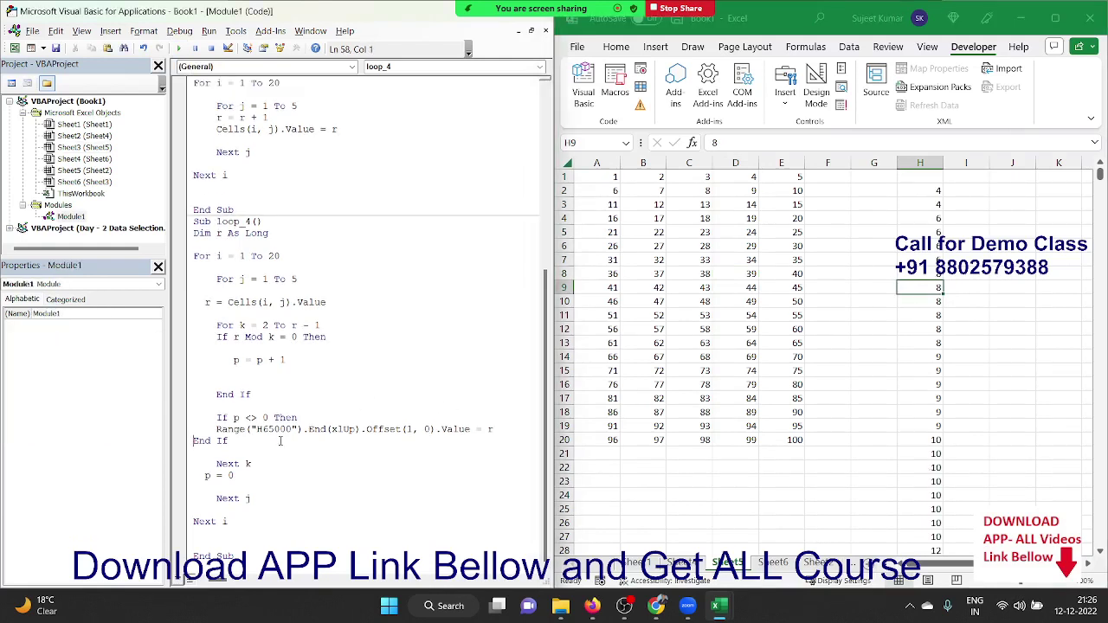
pyautogui.press('Tab')
pyautogui.press('Down')
pyautogui.press('Down')
pyautogui.press('Down')
pyautogui.press('Left')
pyautogui.hotkey('shift', 'Down')
pyautogui.press('Delete')
pyautogui.press('Up')
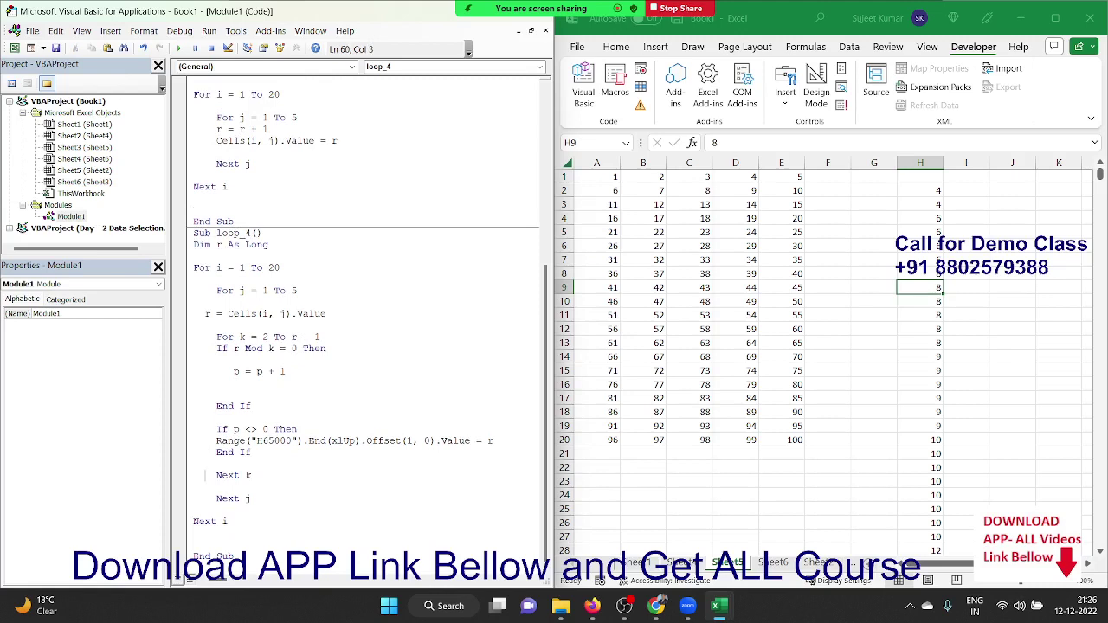
pyautogui.press('Up')
pyautogui.press('Up')
pyautogui.press('Up')
# Insert p = 0 just above End If, after the Range output line.
pyautogui.press('Down')
pyautogui.press('Right')
pyautogui.press('Return')
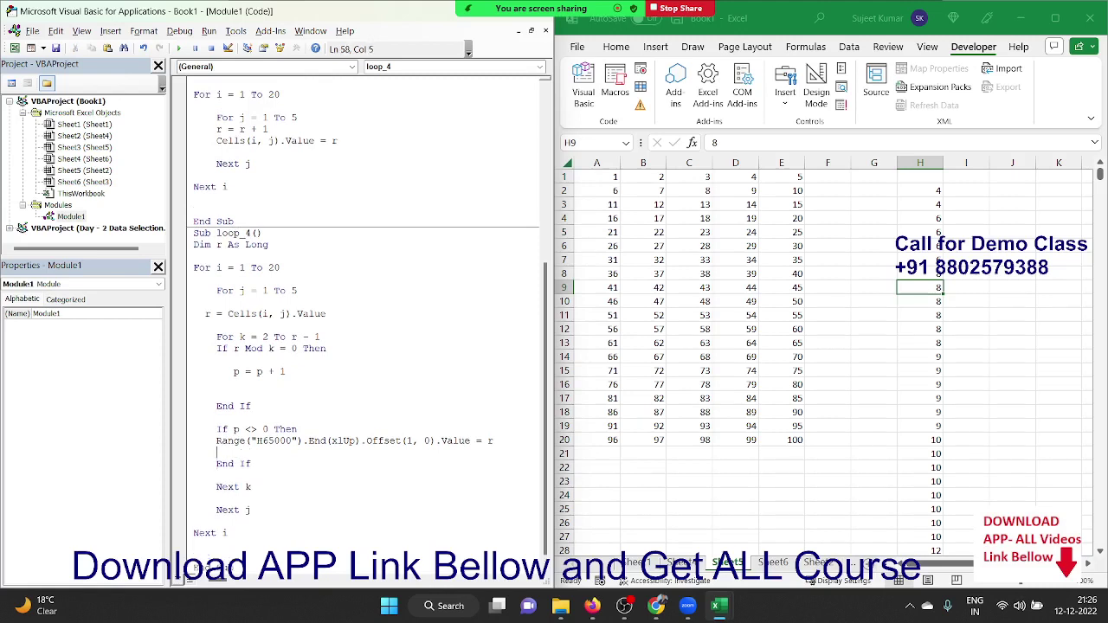
pyautogui.write('p=')
pyautogui.write('0')
# Clear column H from H2 down and run loop_4 with F5.
pyautogui.click(950, 195)
pyautogui.hotkey('ctrl', 'shift', 'Down')
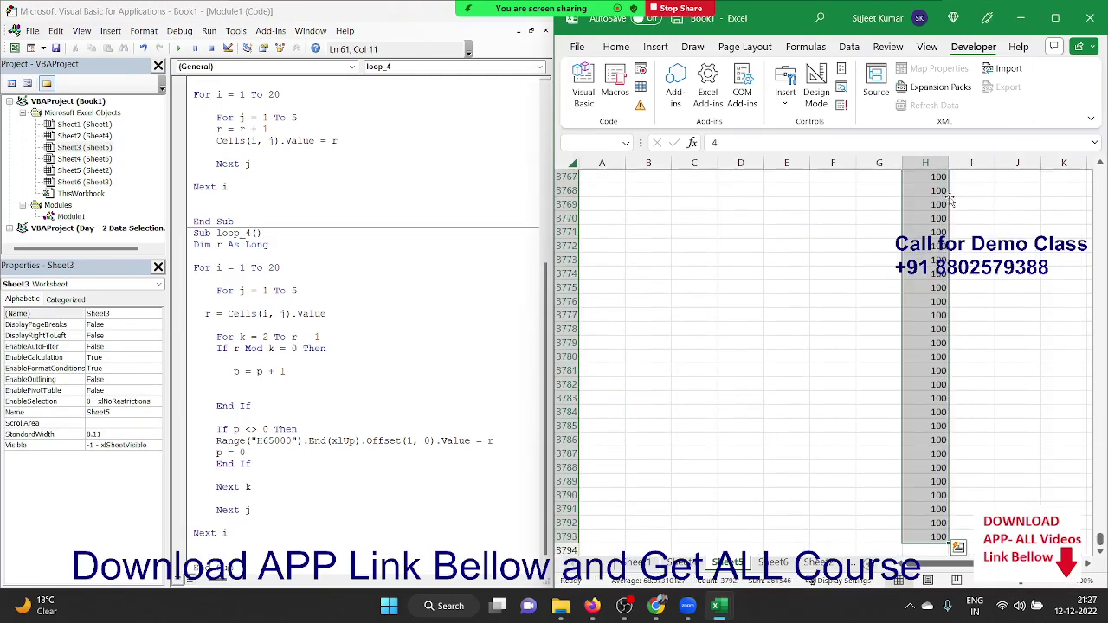
pyautogui.press('Delete')
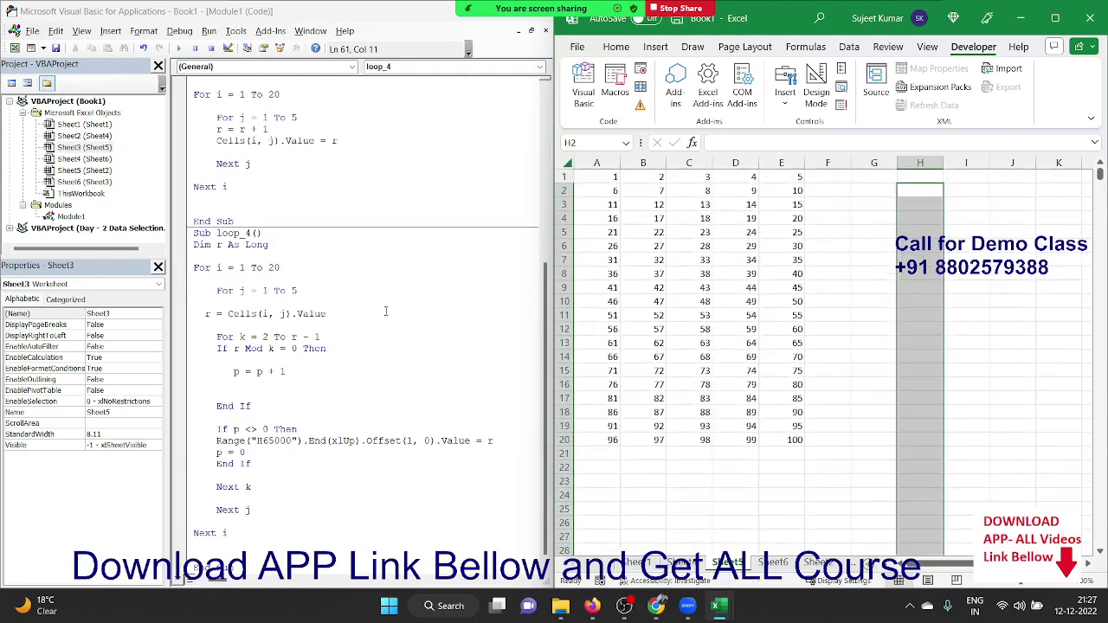
pyautogui.click(352, 328)
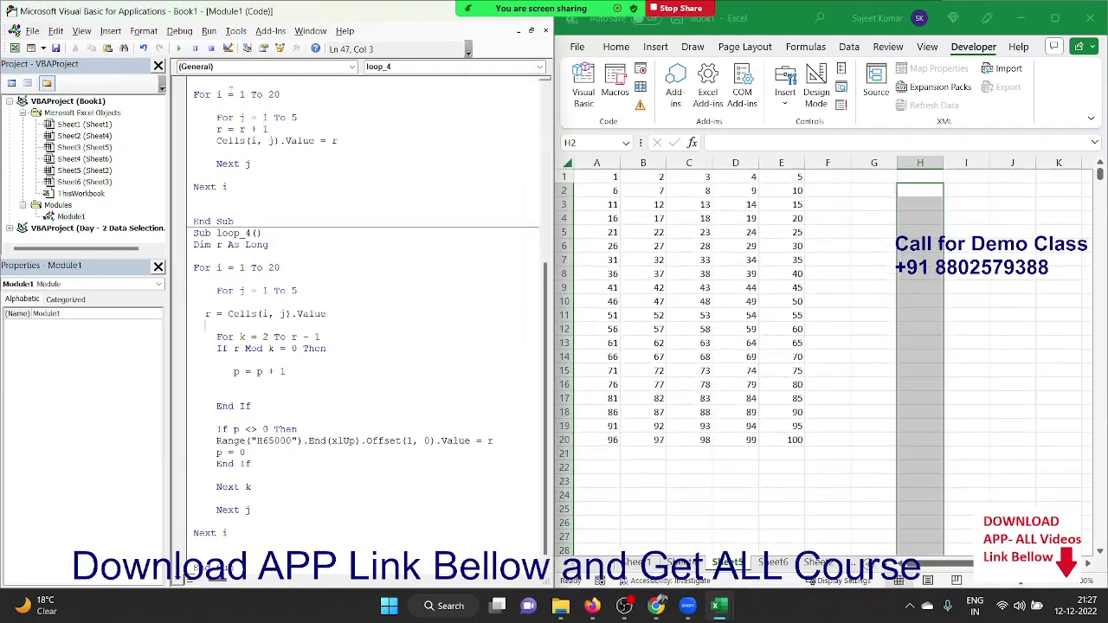
pyautogui.press('F5')
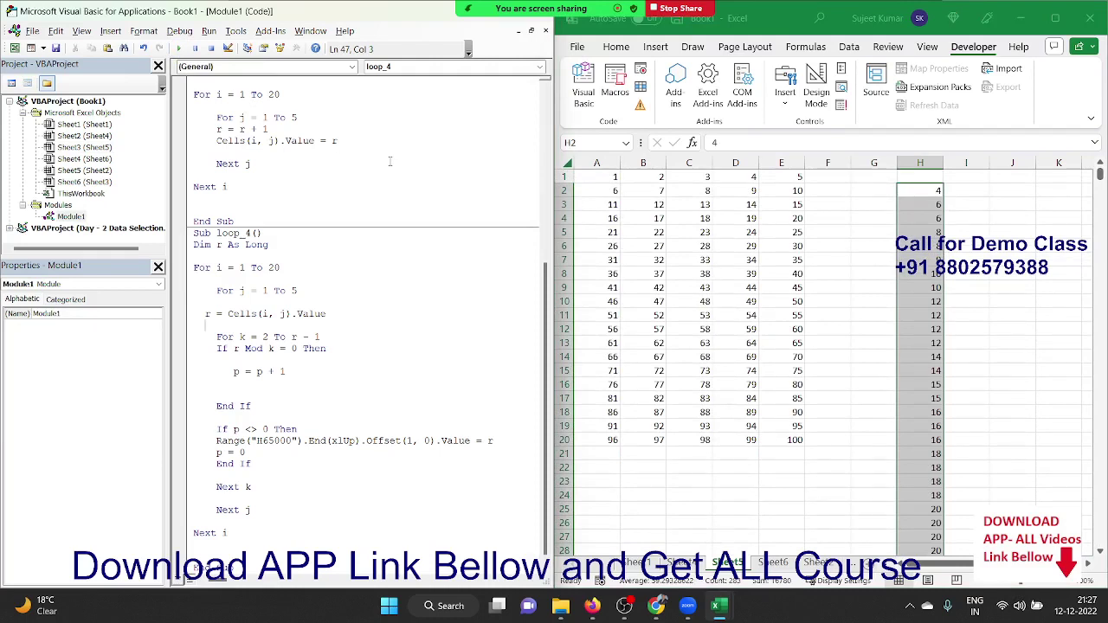
# Clear column H's output again and set a breakpoint on For k = 2 To r - 1.
pyautogui.press('Delete')
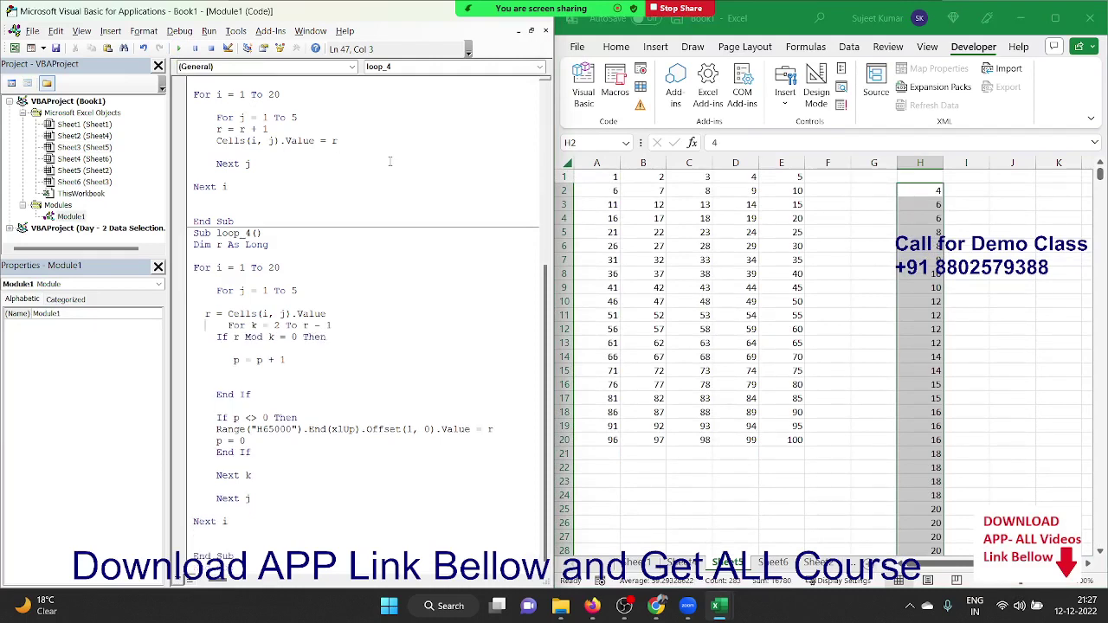
pyautogui.hotkey('ctrl', 'z')
pyautogui.click(922, 192)
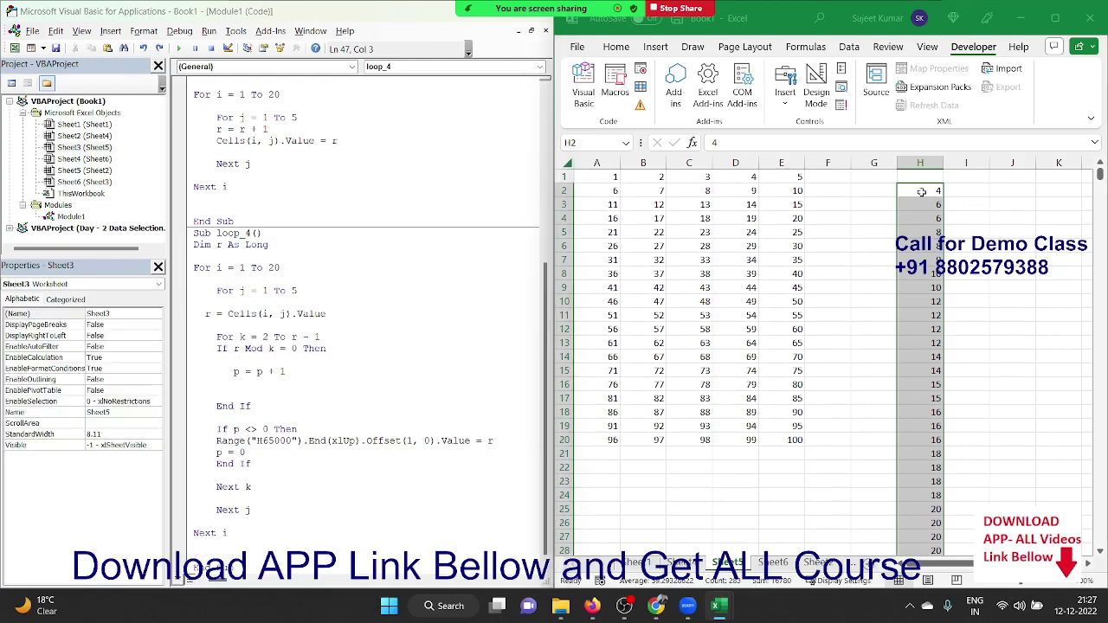
pyautogui.hotkey('ctrl', 'shift', 'Down')
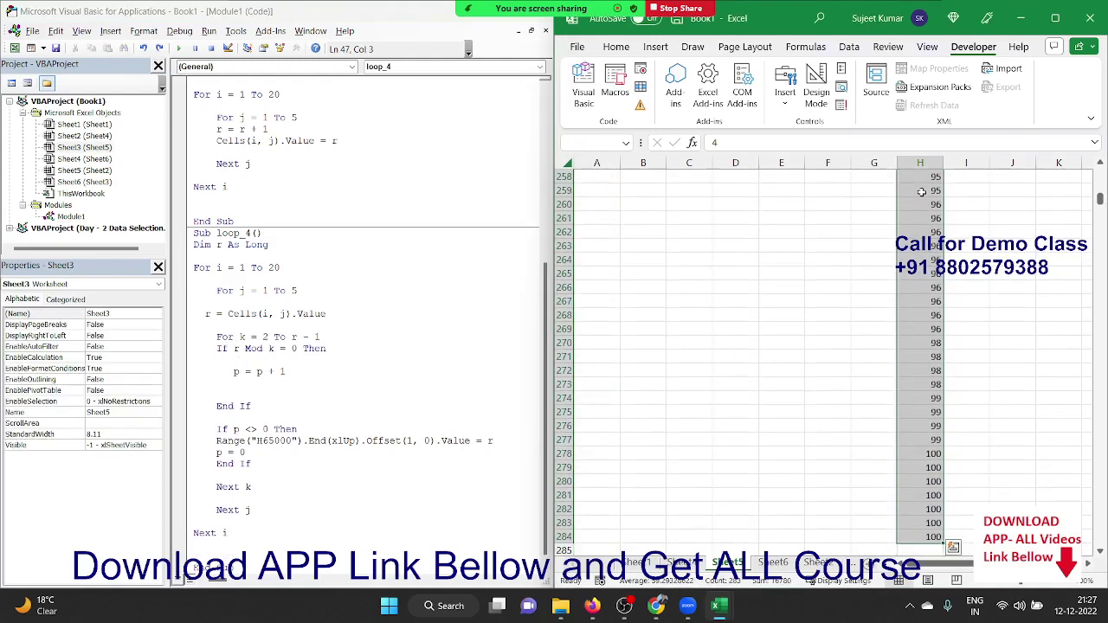
pyautogui.press('Delete')
pyautogui.click(180, 337)
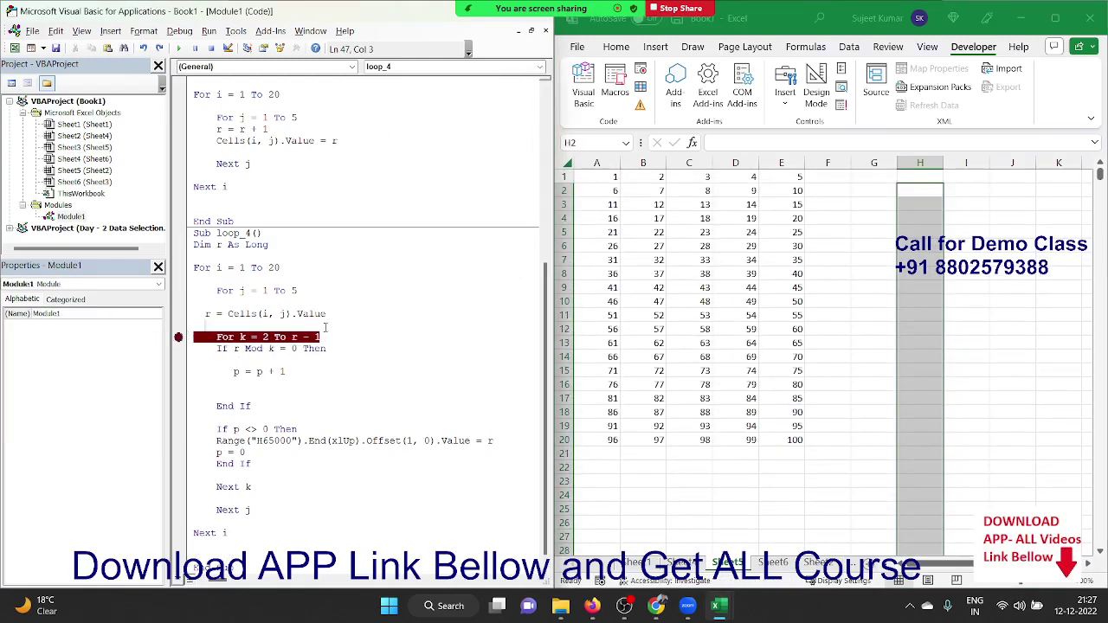
# Remove the For k breakpoint and step through loop_4 with F8 until it reaches the column H write.
pyautogui.click(179, 337)
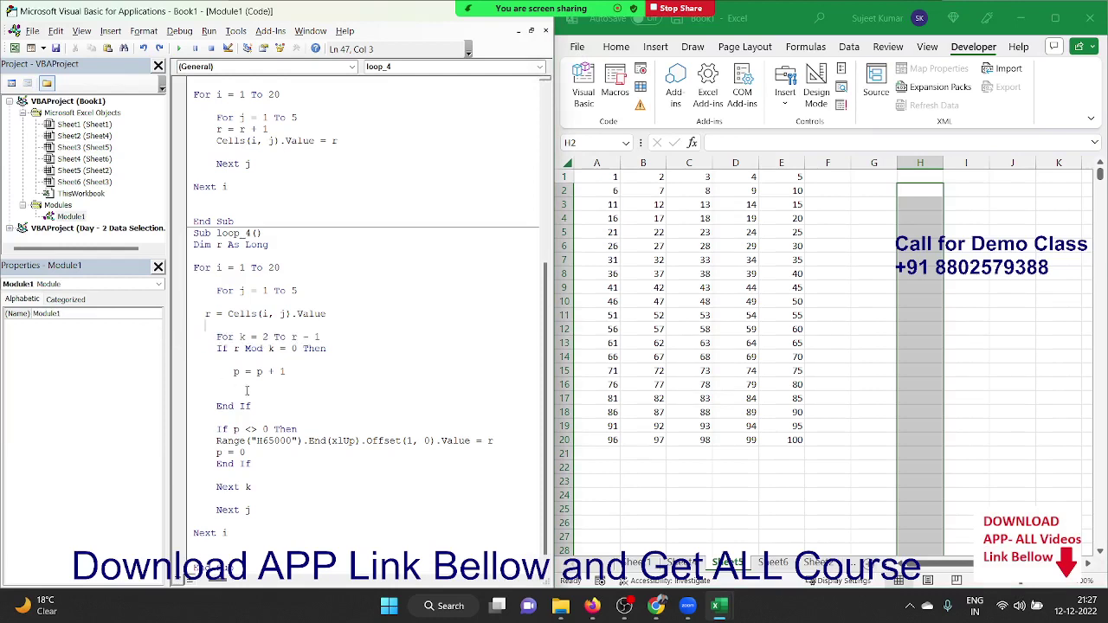
pyautogui.click(252, 394)
pyautogui.press('F8')
pyautogui.press('F8')
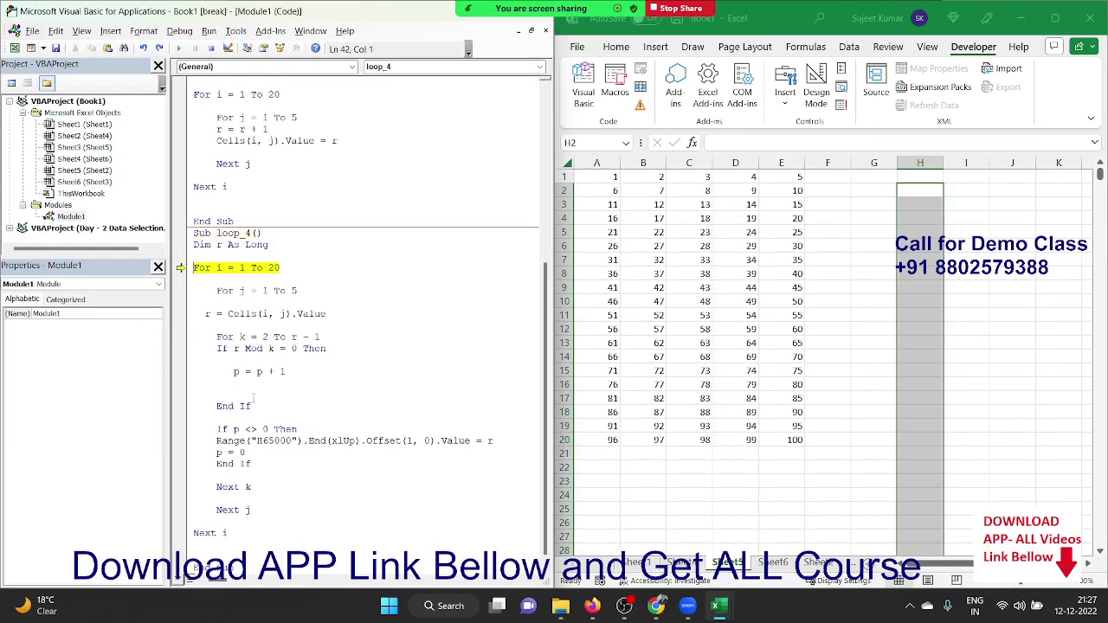
pyautogui.press('F8')
pyautogui.press('F8')
pyautogui.press('F8')
pyautogui.press('F8')
pyautogui.press('F8')
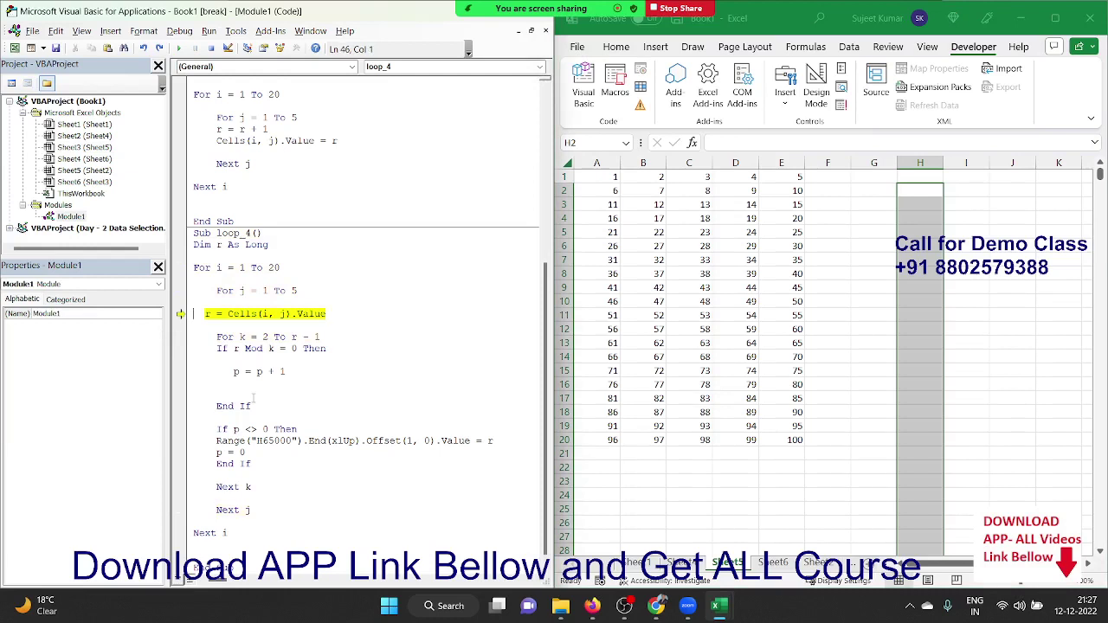
pyautogui.press('F8')
pyautogui.press('F8')
pyautogui.press('F8')
pyautogui.press('F8')
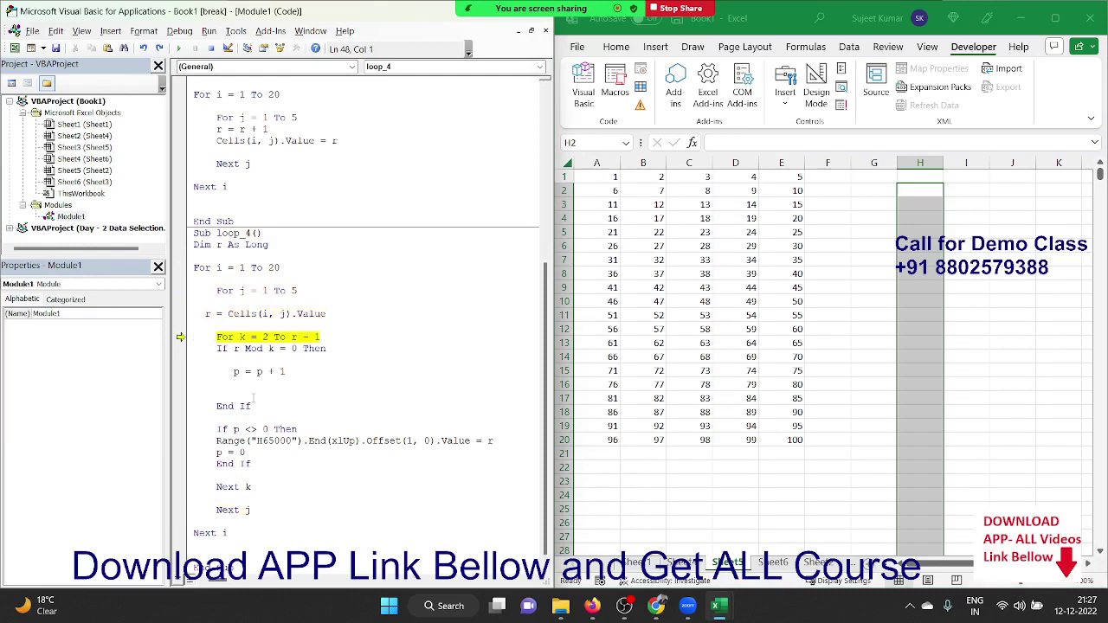
pyautogui.press('F8')
pyautogui.press('F8')
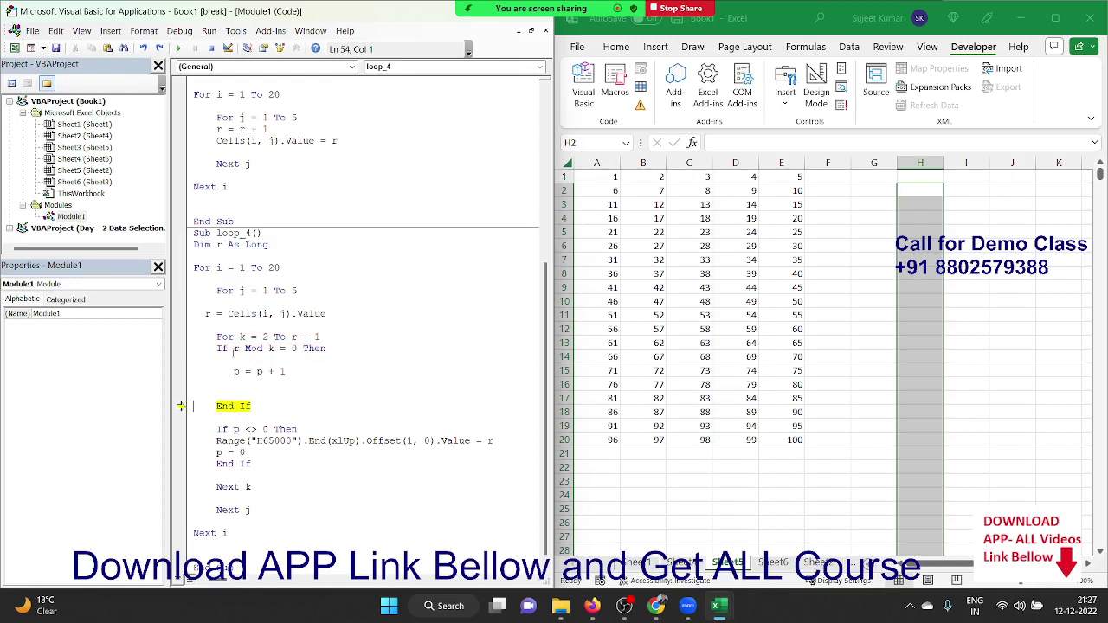
pyautogui.moveTo(236, 348)
pyautogui.press('F8')
pyautogui.press('F8')
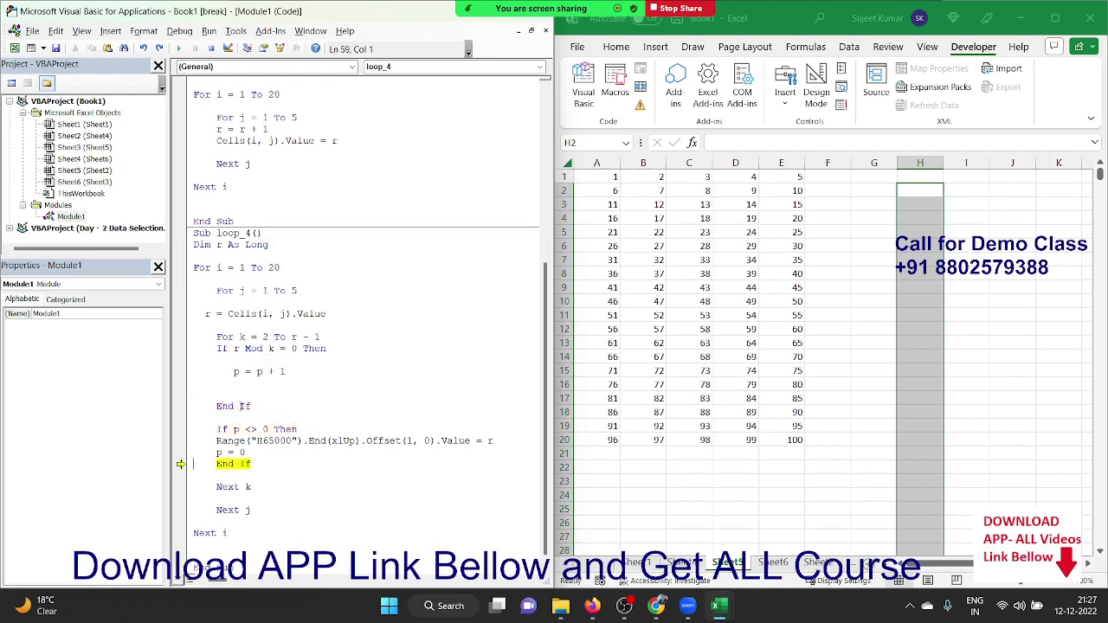
pyautogui.press('F8')
pyautogui.press('F8')
pyautogui.press('F8')
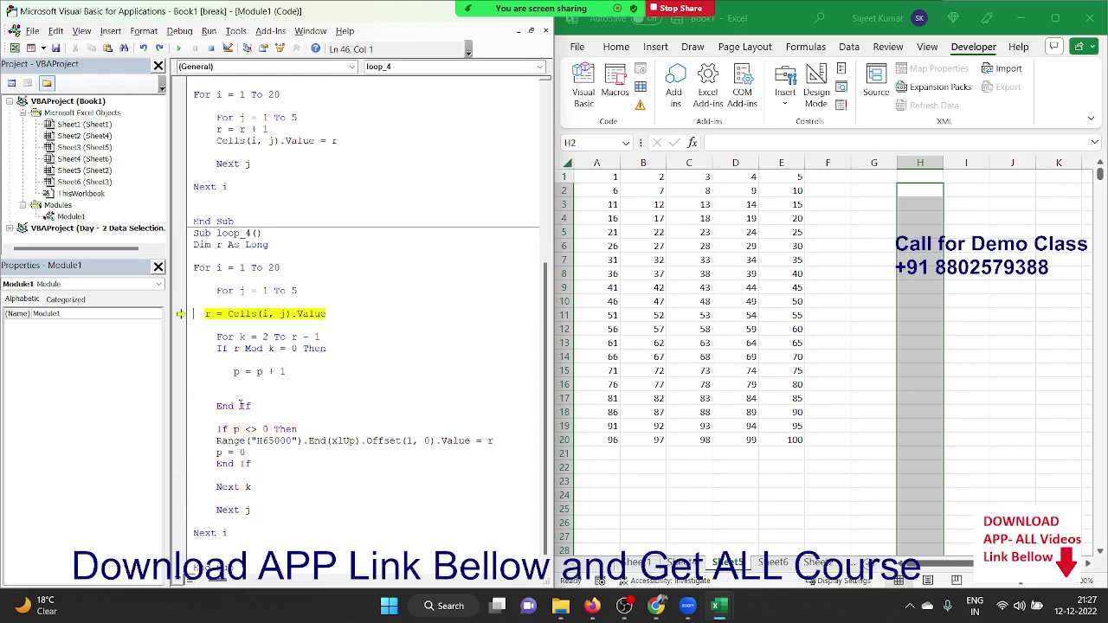
pyautogui.press('F8')
pyautogui.press('F8')
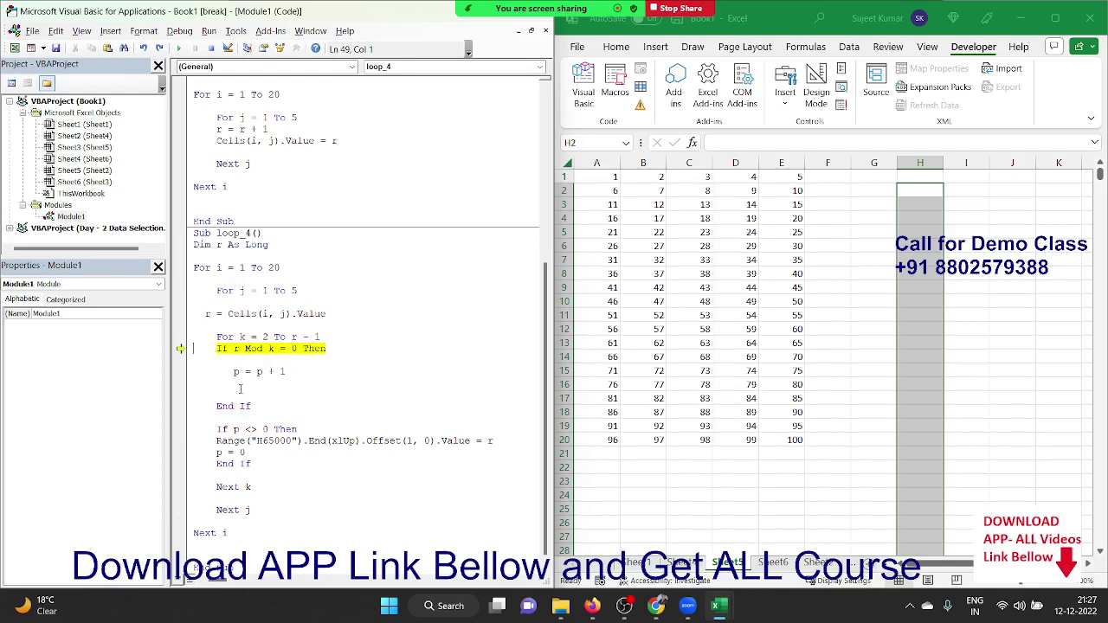
pyautogui.press('F8')
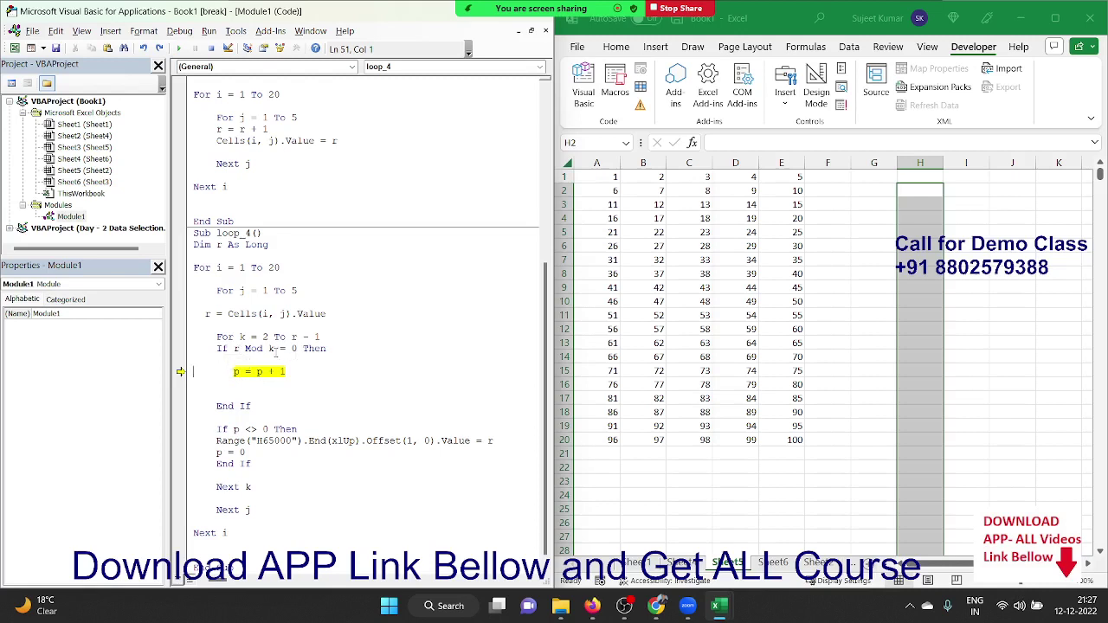
pyautogui.press('F8')
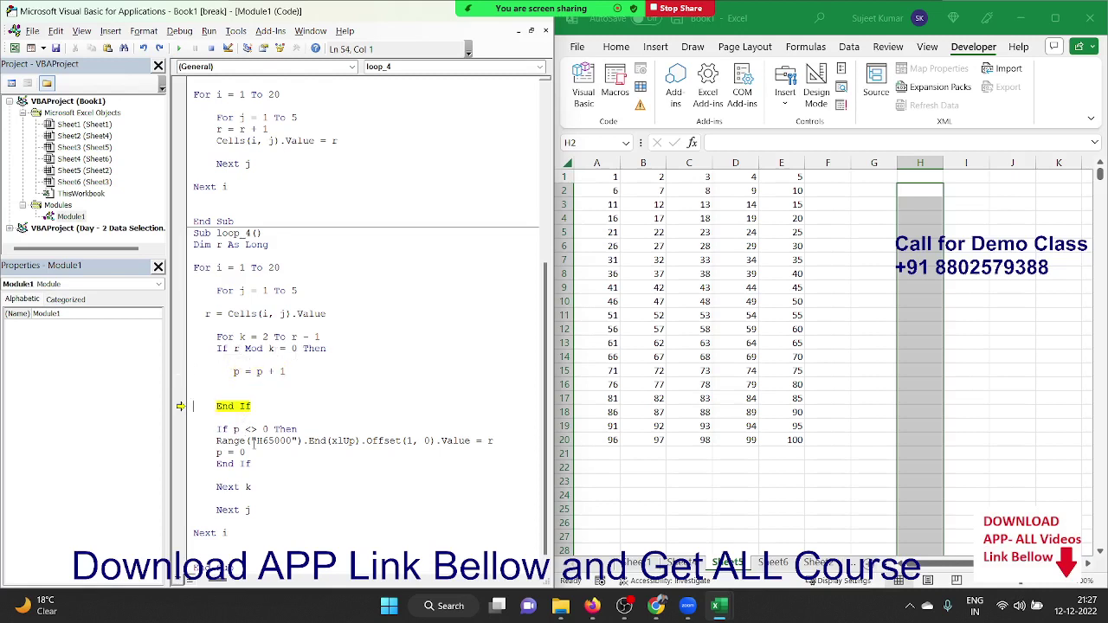
pyautogui.press('F8')
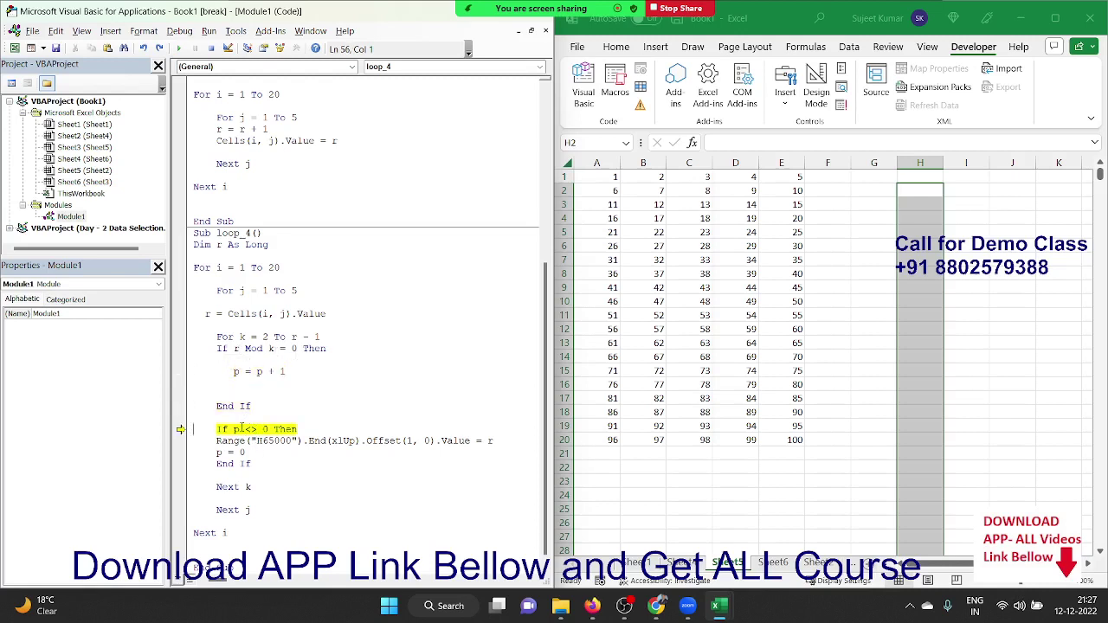
pyautogui.press('F8')
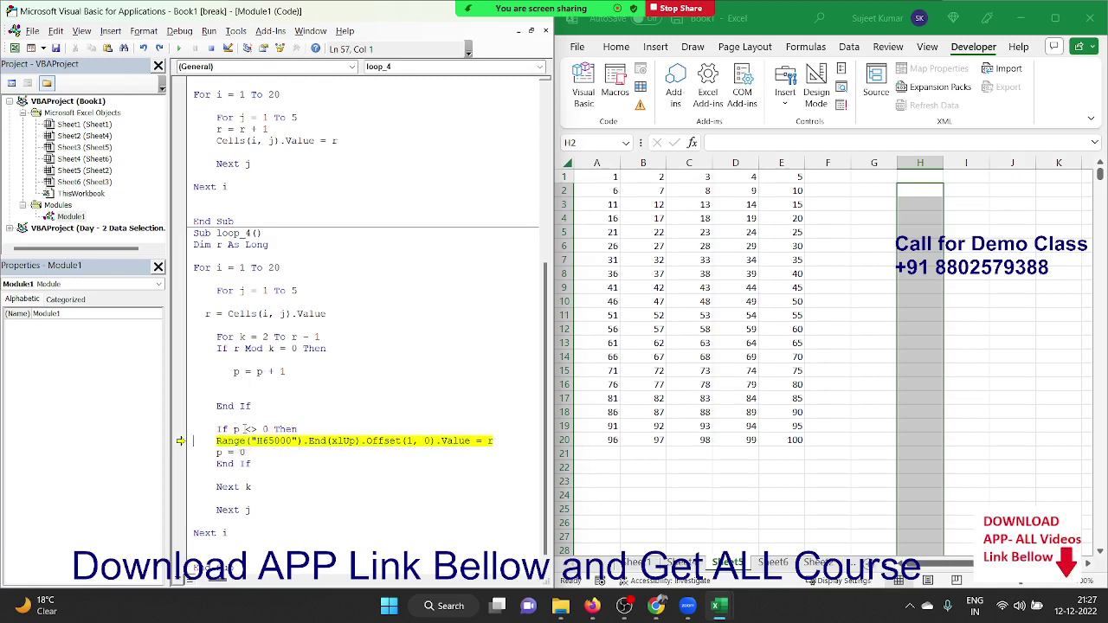
# Change the check to If p = 0 Then, move execution back to it, and keep stepping so 3 lands in H2.
pyautogui.doubleClick(250, 429)
pyautogui.write('=')
pyautogui.moveTo(180, 441); pyautogui.dragTo(181, 430)
pyautogui.press('F8')
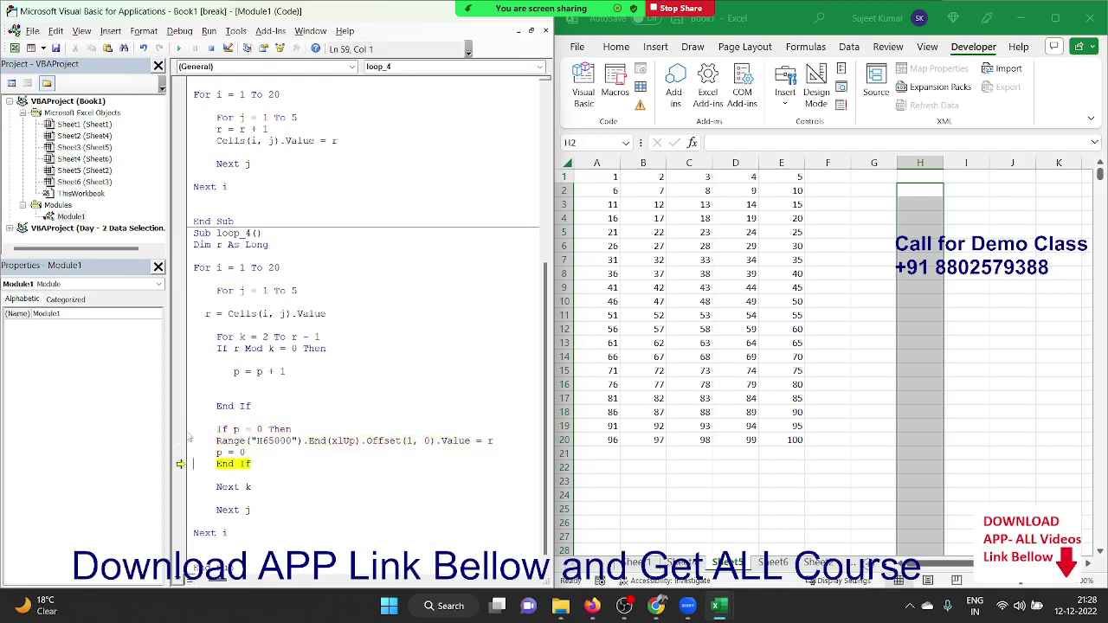
pyautogui.press('F8')
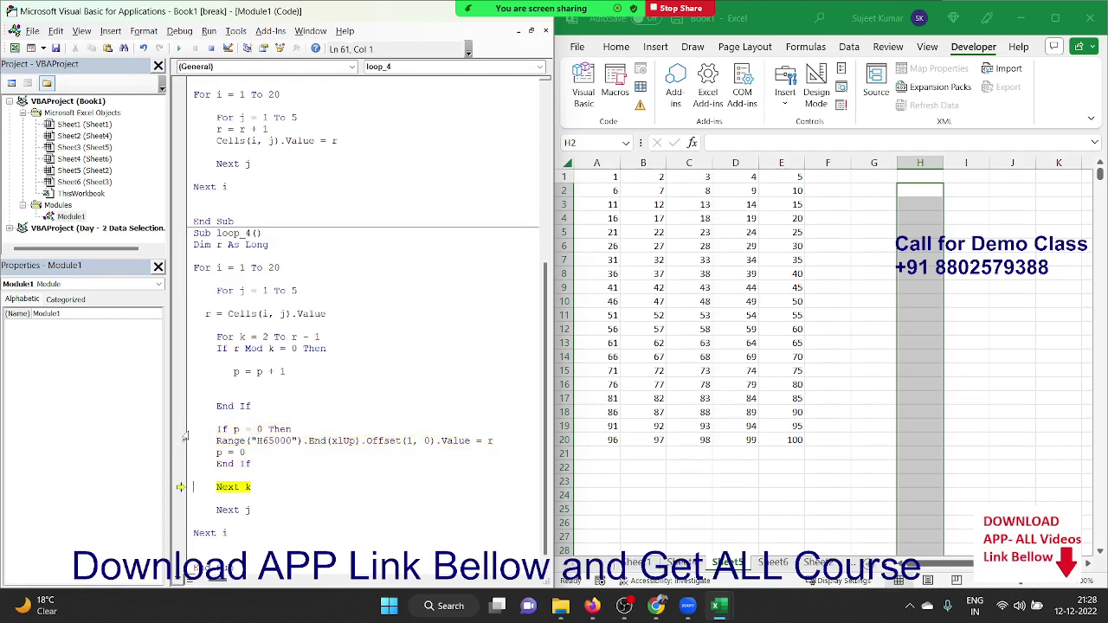
pyautogui.press('F8')
pyautogui.press('F8')
pyautogui.press('F8')
pyautogui.press('F8')
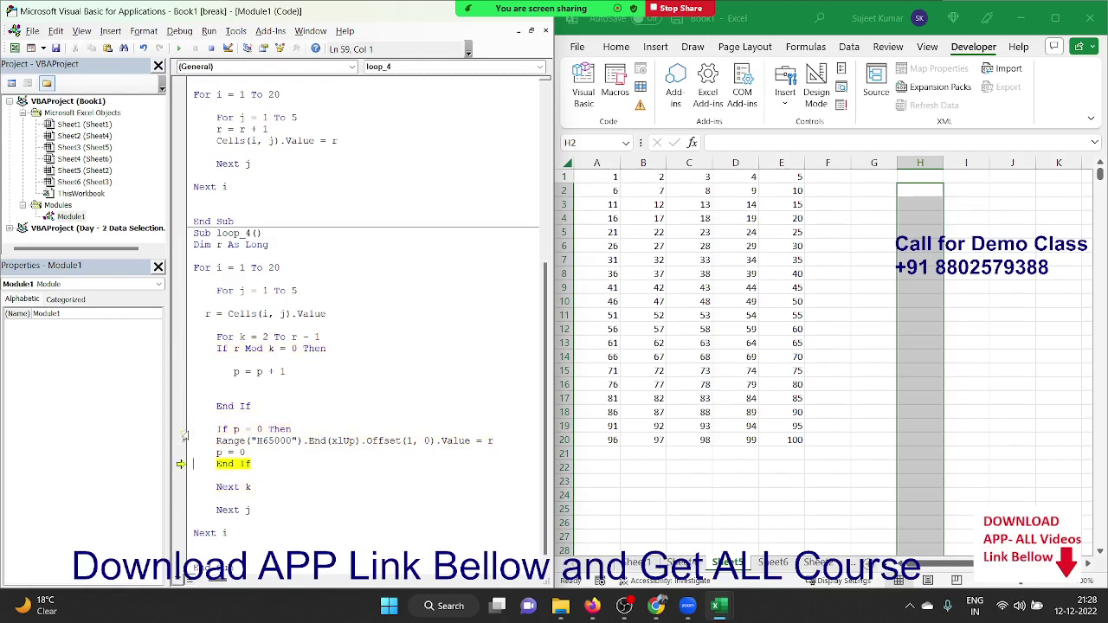
pyautogui.press('F8')
pyautogui.press('F8')
pyautogui.press('F8')
pyautogui.press('F8')
pyautogui.press('F8')
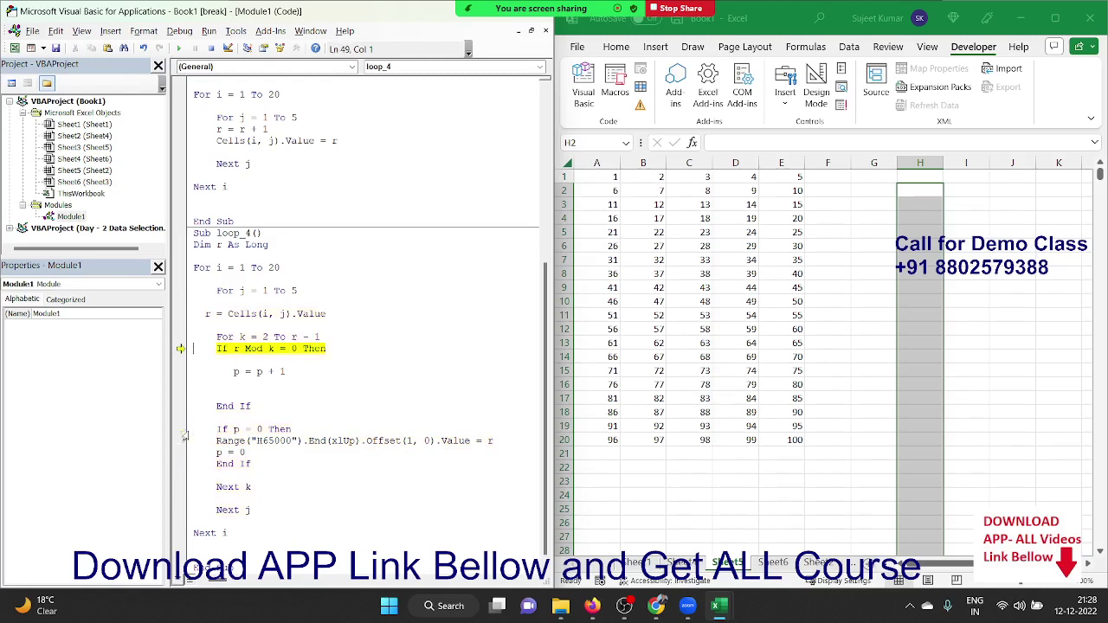
pyautogui.press('F8')
pyautogui.press('F8')
pyautogui.press('F8')
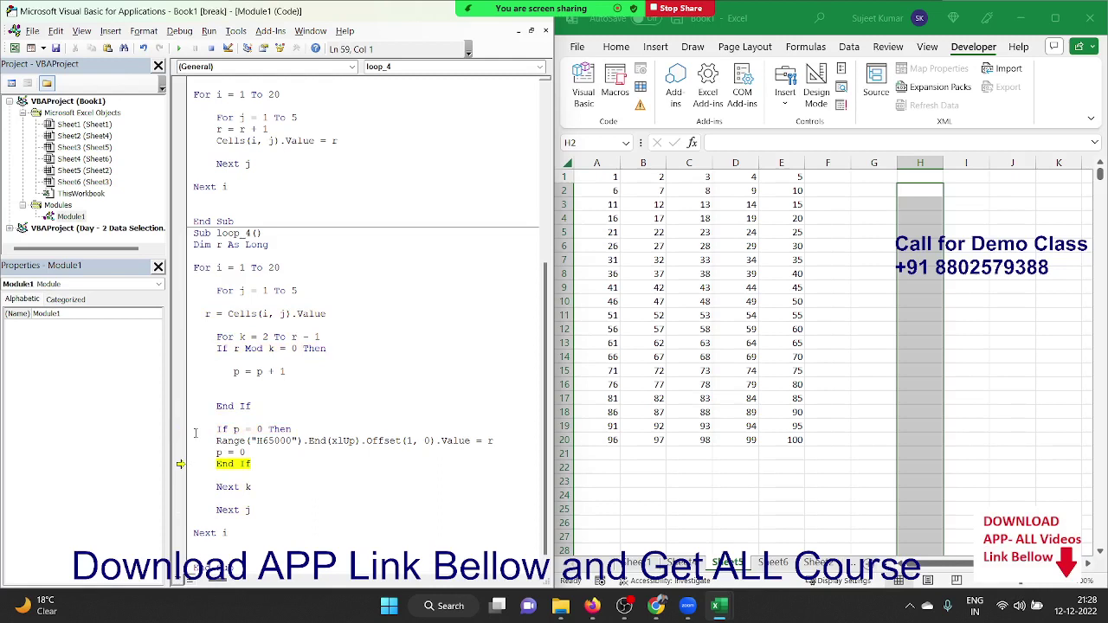
pyautogui.press('F8')
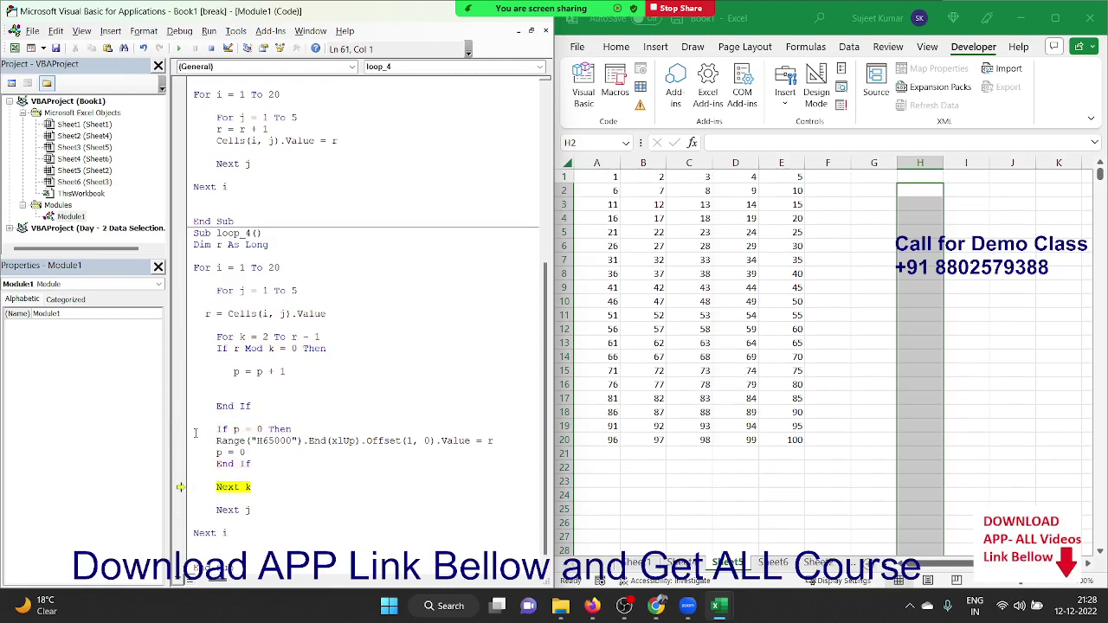
pyautogui.click(295, 371)
# Run loop_4 to completion several times in a row.
pyautogui.click(177, 49)
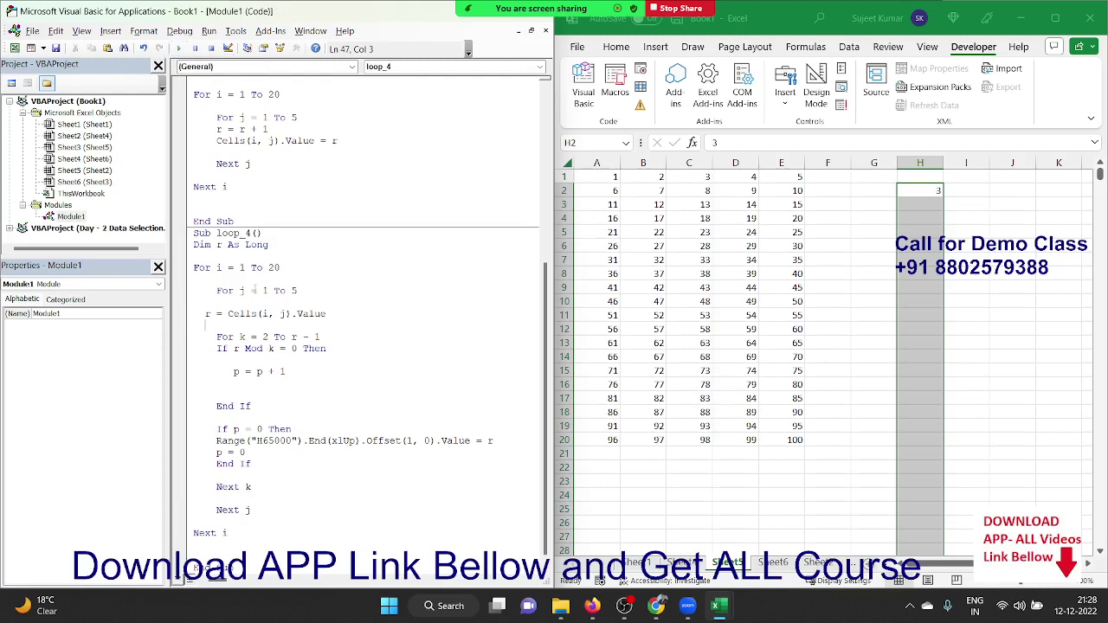
pyautogui.click(180, 49)
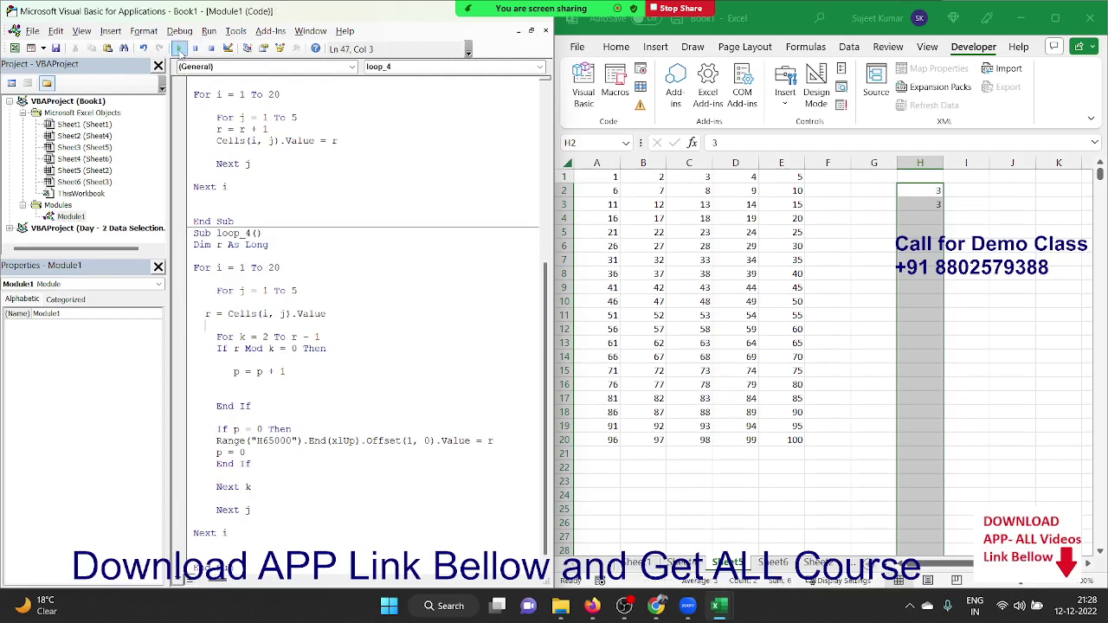
pyautogui.click(179, 50)
pyautogui.click(179, 50)
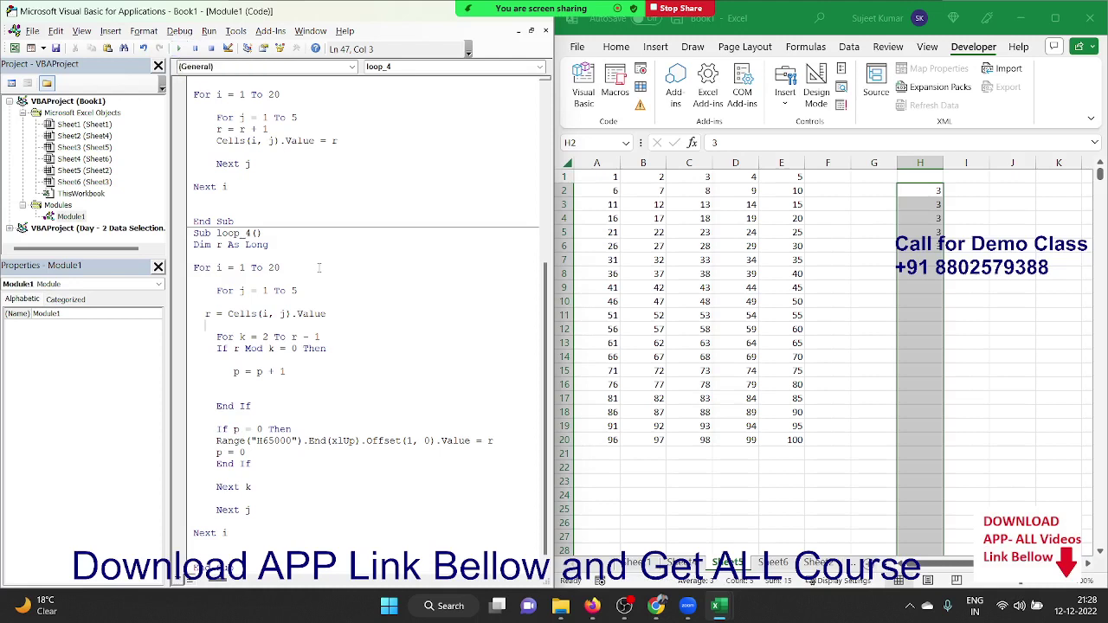
# Clear the repeated 3s from H2:H6 in Excel and return to the loop_4 code.
pyautogui.click(295, 348)
pyautogui.moveTo(935, 192); pyautogui.dragTo(936, 246)
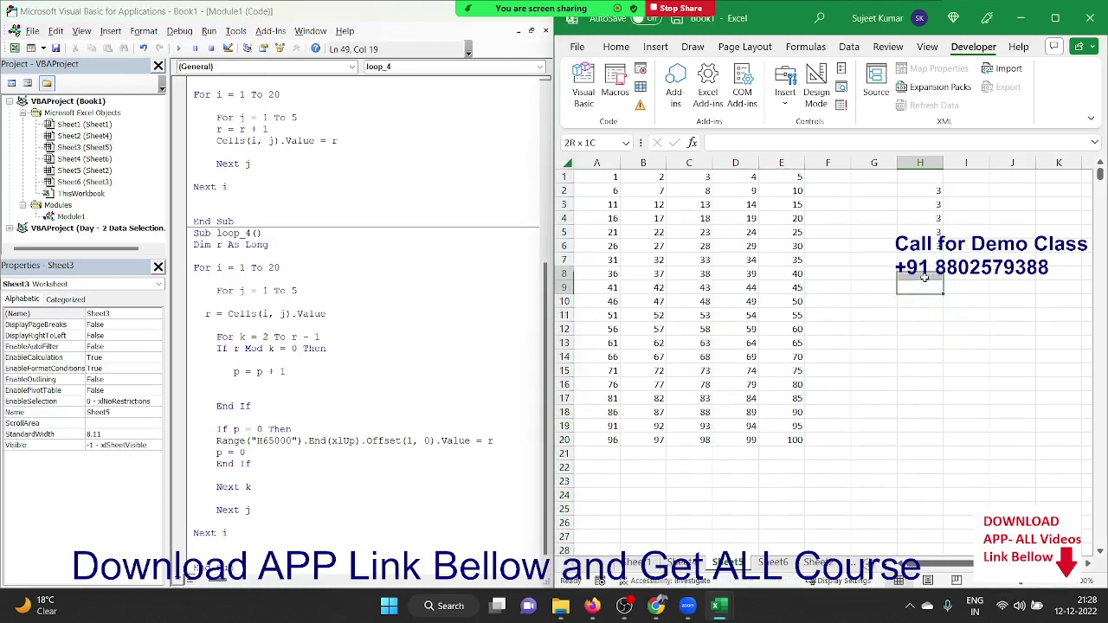
pyautogui.press('Delete')
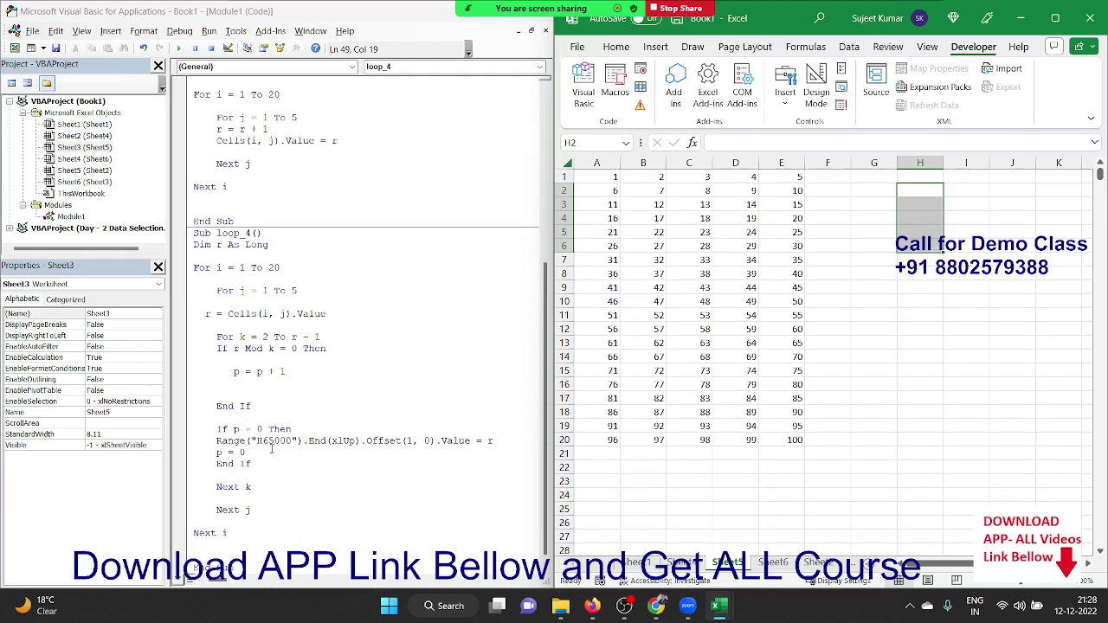
pyautogui.click(271, 450)
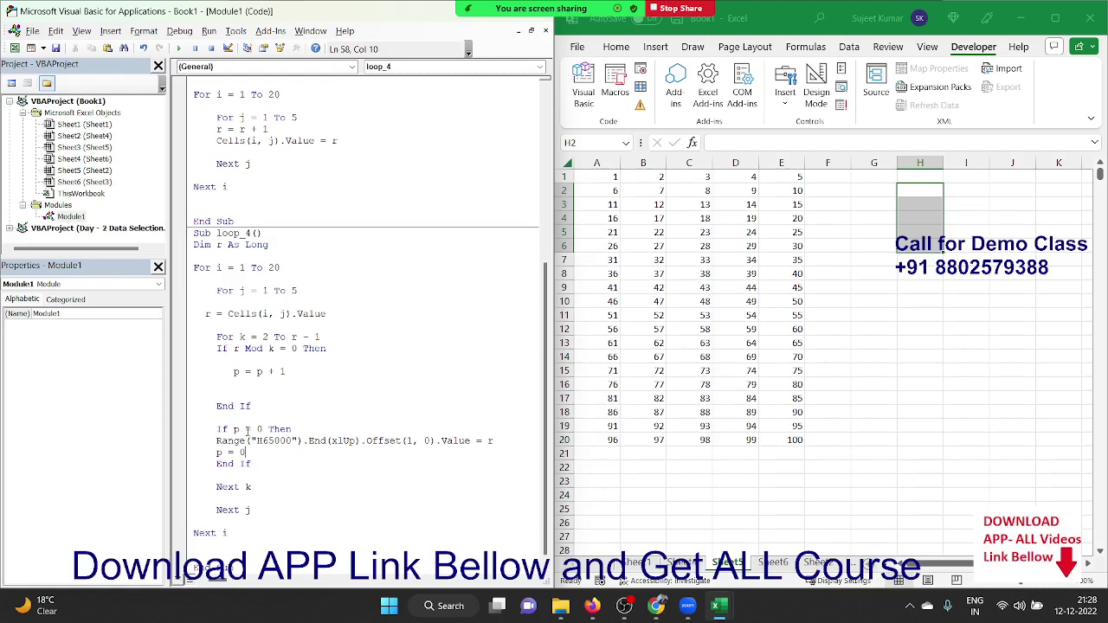
# Move the p = 0 reset from inside the If block to after Next k, then run loop_4.
pyautogui.press('BackSpace')
pyautogui.press('BackSpace')
pyautogui.press('BackSpace')
pyautogui.press('BackSpace')
pyautogui.press('BackSpace')
pyautogui.press('Down')
pyautogui.press('Down')
pyautogui.press('Down')
pyautogui.press('Down')
pyautogui.press('Up')
pyautogui.press('Up')
pyautogui.press('Up')
pyautogui.press('Up')
pyautogui.press('Up')
pyautogui.press('Up')
pyautogui.press('Down')
pyautogui.press('Down')
pyautogui.press('Down')
pyautogui.press('Down')
pyautogui.write('p ')
pyautogui.write('0')
pyautogui.press('Up')
pyautogui.click(247, 382)
pyautogui.click(180, 49)
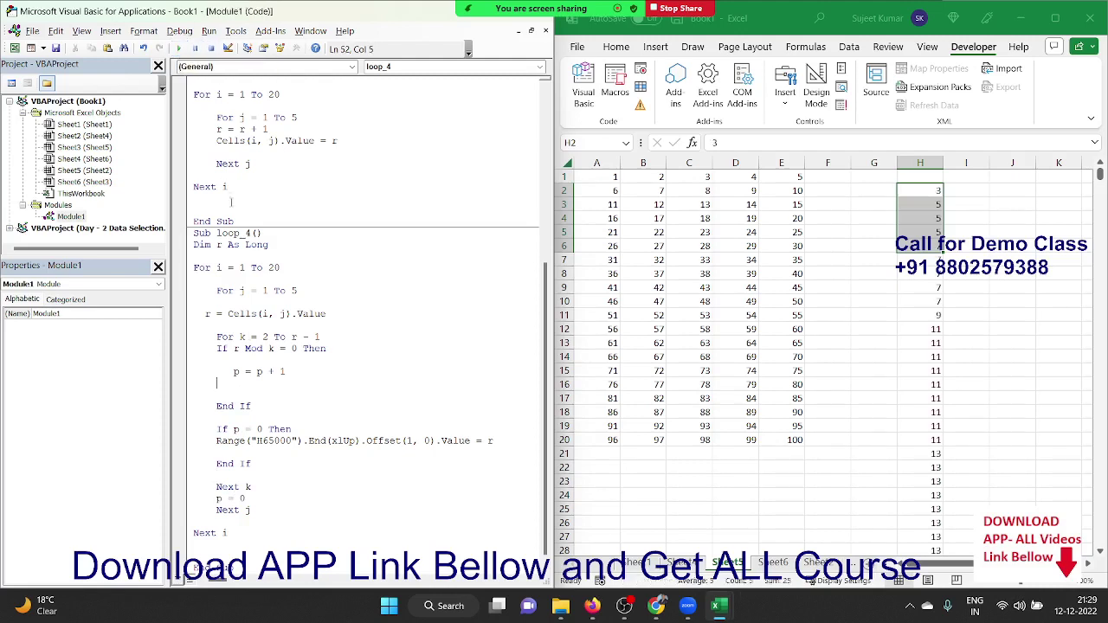
# Position the caret at the start of the If p = 0 Then line.
pyautogui.click(251, 452)
pyautogui.scroll(-1, 225, 438)
pyautogui.click(228, 417)
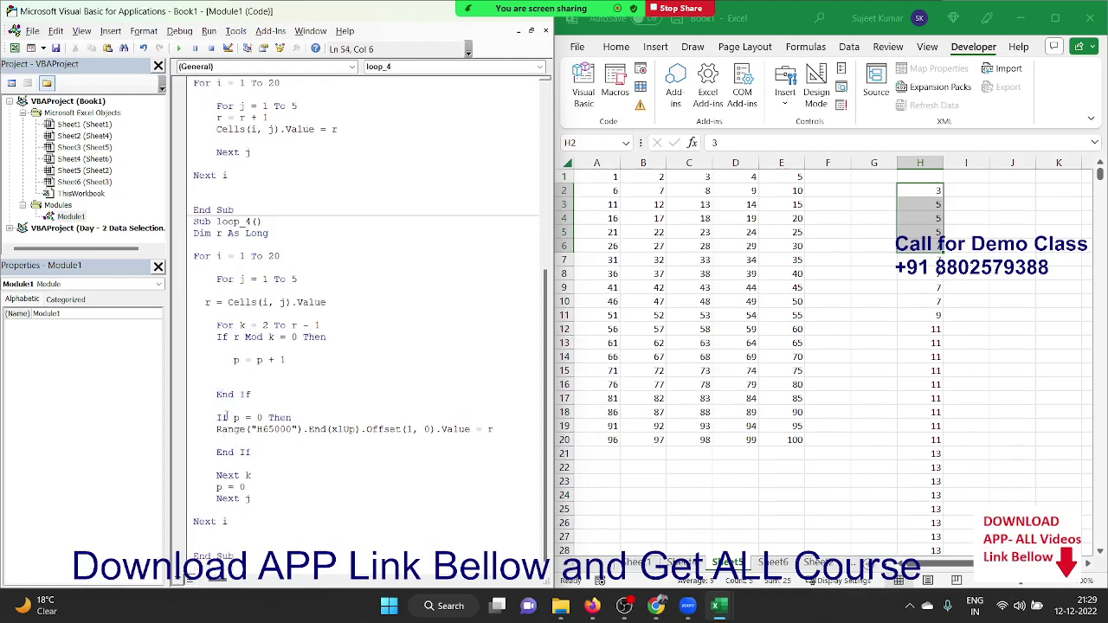
pyautogui.click(243, 464)
pyautogui.click(263, 439)
pyautogui.press('Up')
pyautogui.press('Up')
# Cut the If p = 0 write-out block and paste it on a new line after Next k.
pyautogui.hotkey('shift', 'Down')
pyautogui.hotkey('shift', 'Down')
pyautogui.hotkey('shift', 'Down')
pyautogui.hotkey('shift', 'Right')
pyautogui.hotkey('shift', 'Right')
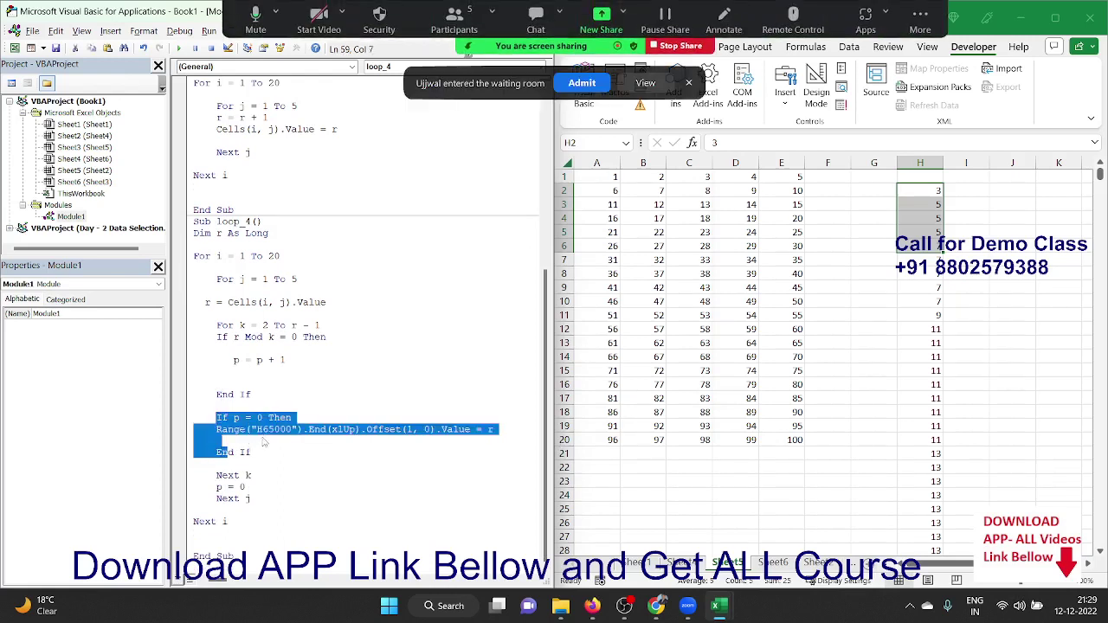
pyautogui.hotkey('shift', 'Right')
pyautogui.hotkey('shift', 'Right')
pyautogui.hotkey('shift', 'Right')
pyautogui.hotkey('shift', 'Right')
pyautogui.hotkey('ctrl', 'c')
pyautogui.press('Delete')
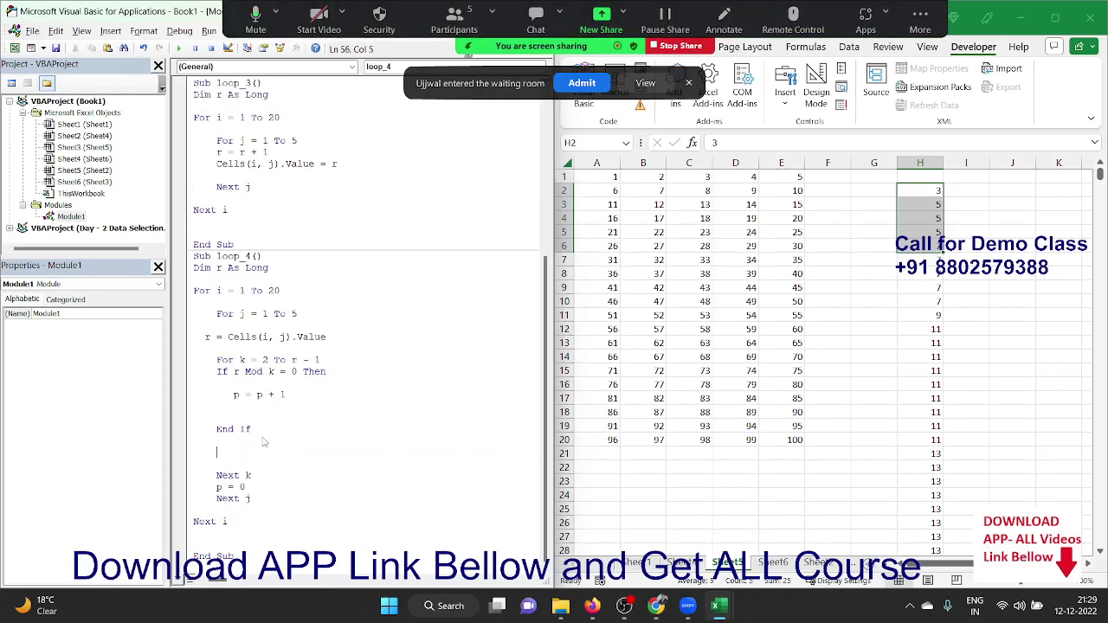
pyautogui.press('Down')
pyautogui.press('Down')
pyautogui.press('Down')
pyautogui.press('Return')
pyautogui.press('Up')
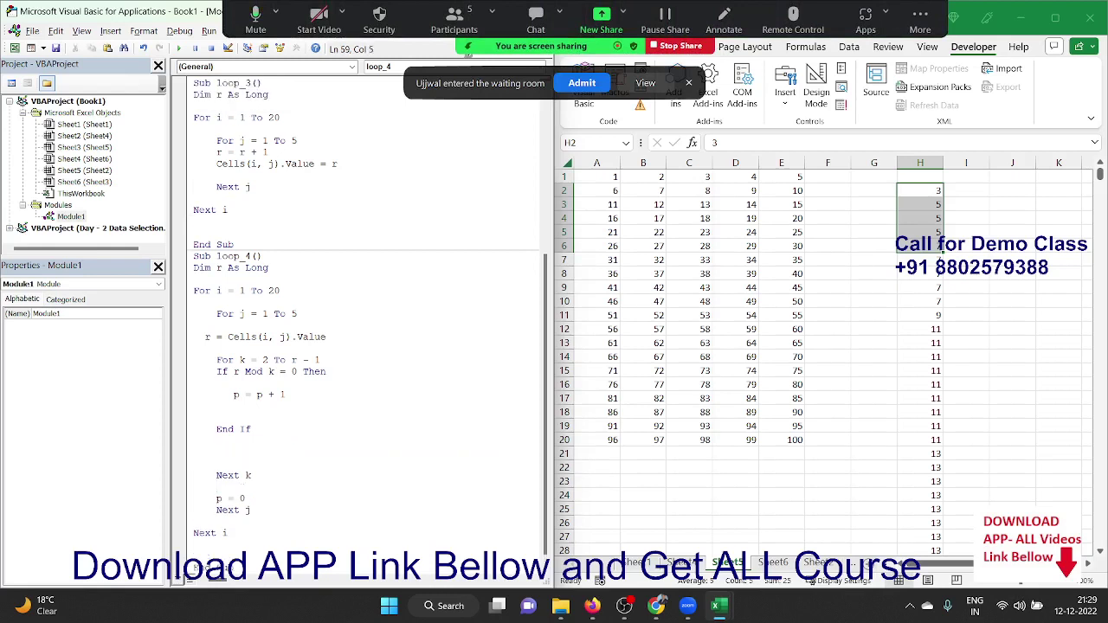
pyautogui.hotkey('ctrl', 'v')
pyautogui.press('Up')
pyautogui.press('Up')
pyautogui.press('Up')
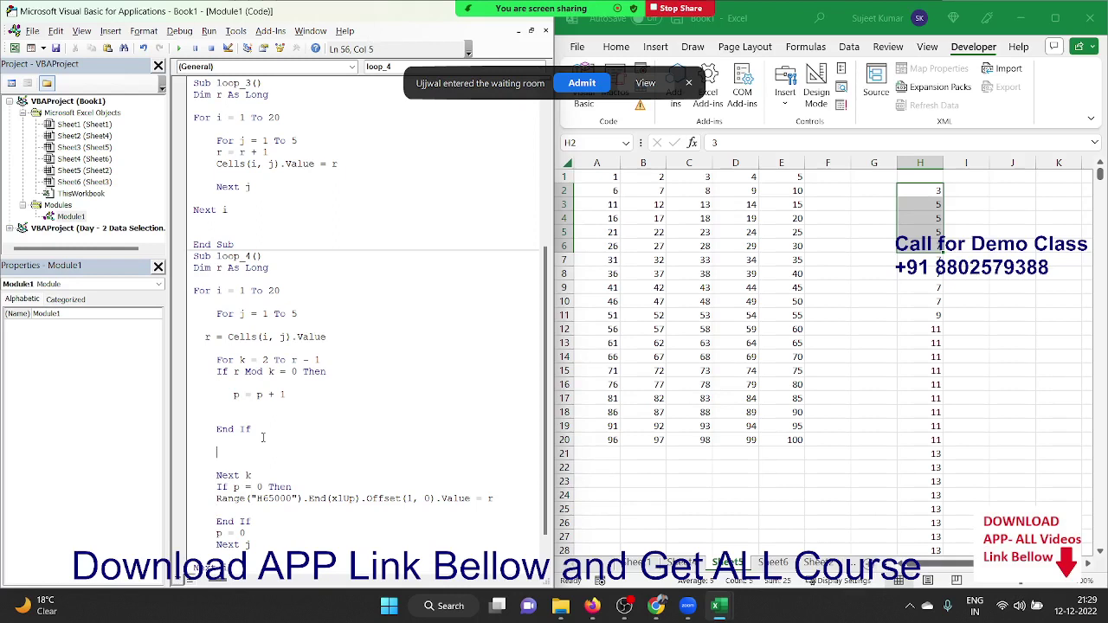
# Clear column H and rerun loop_4, listing the primes 1, 2, 3, 5 through 97.
pyautogui.click(936, 163)
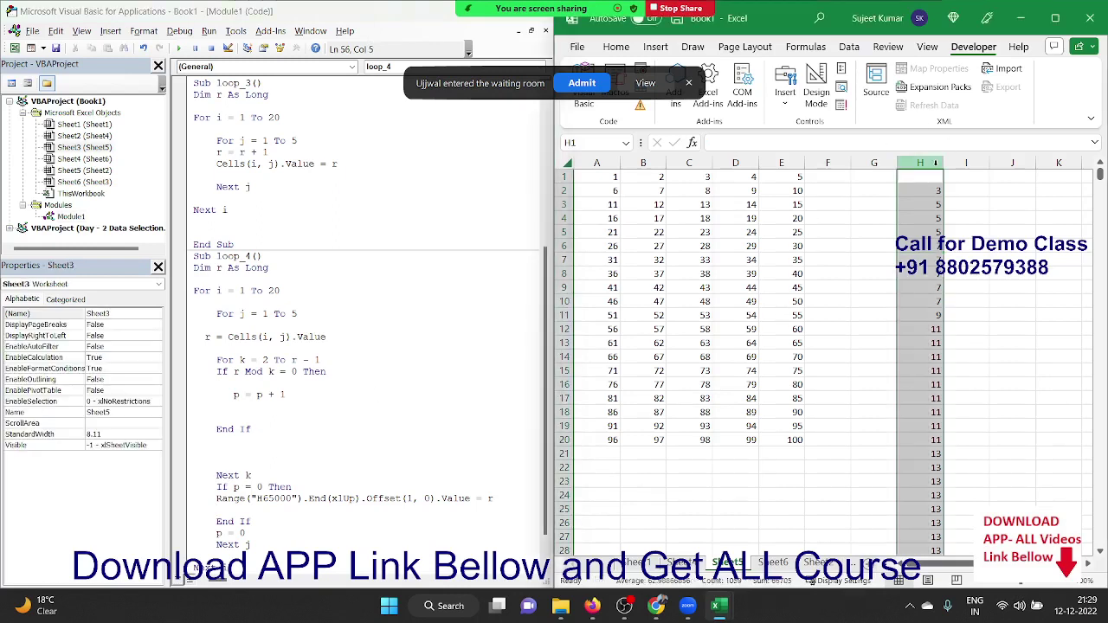
pyautogui.press('Delete')
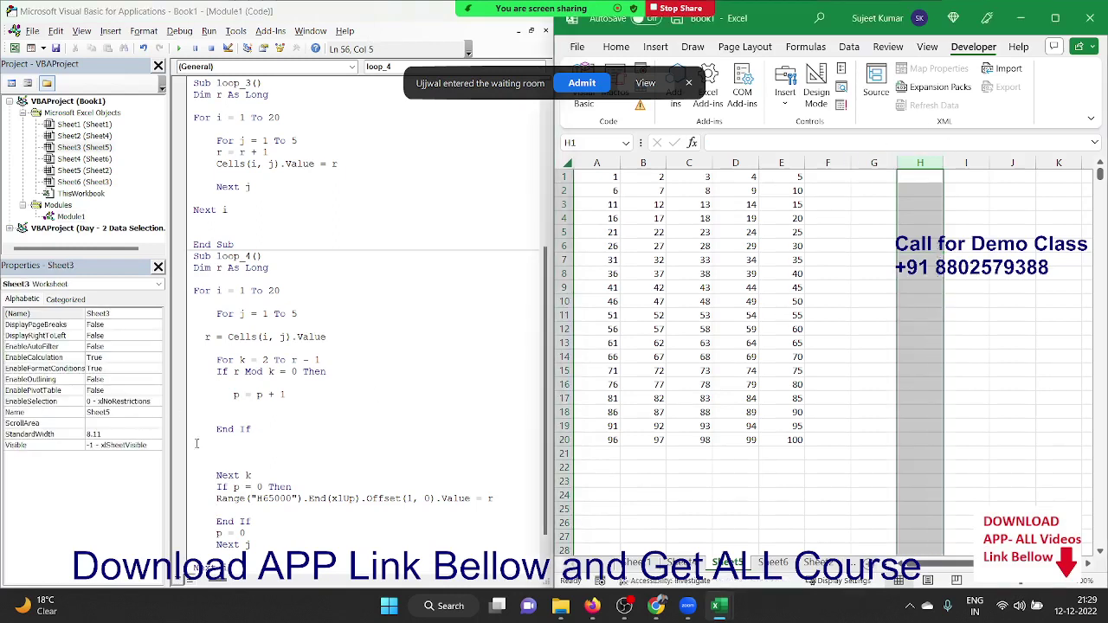
pyautogui.click(273, 395)
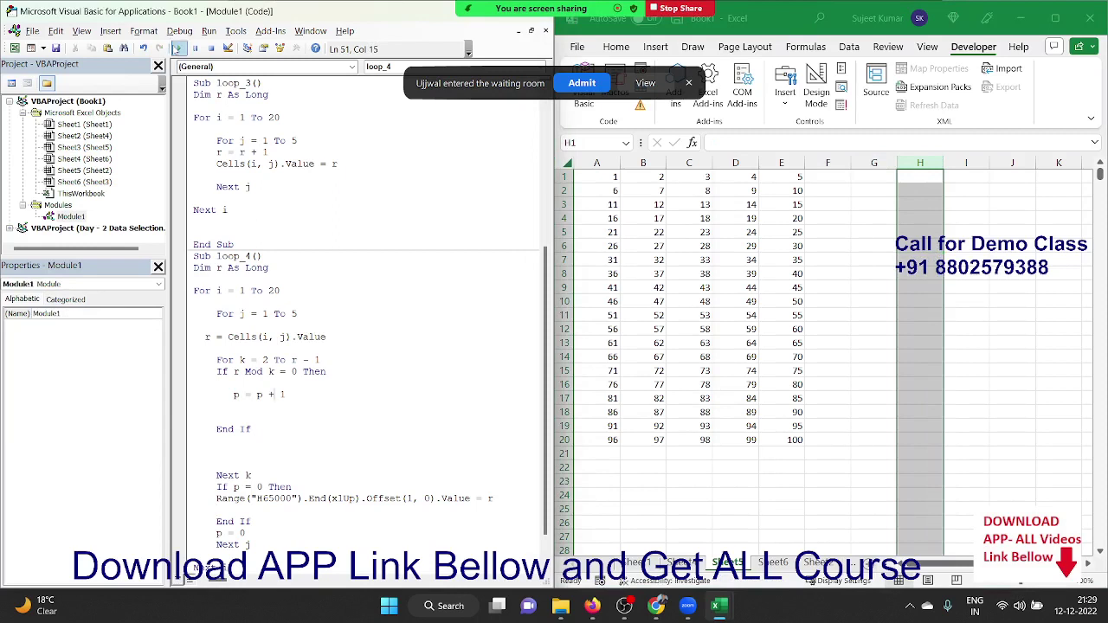
pyautogui.click(177, 49)
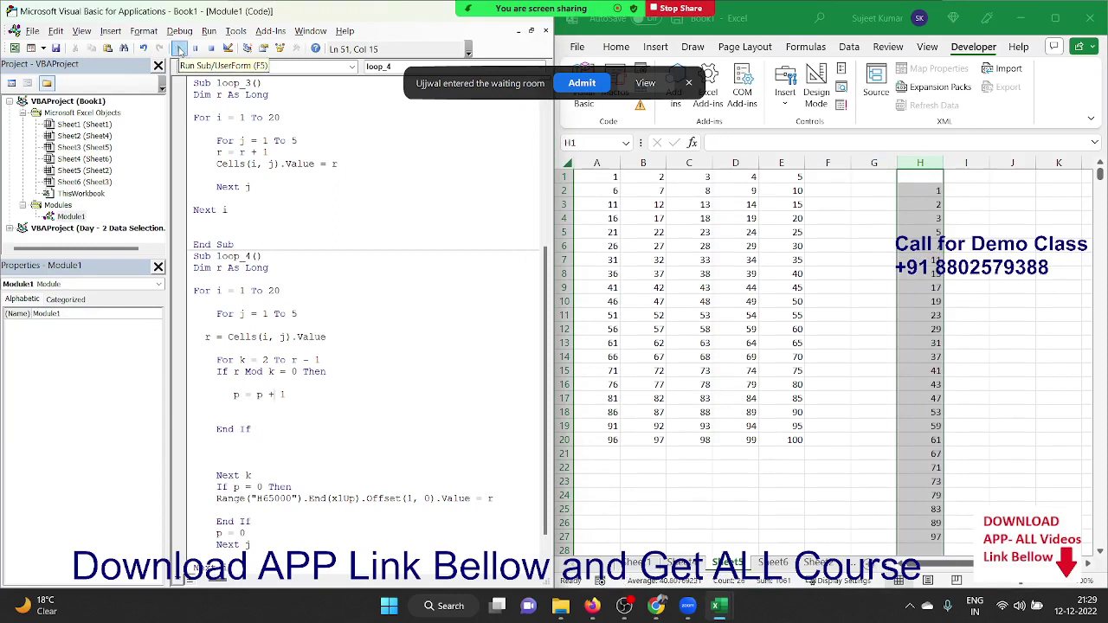
pyautogui.scroll(-1, 389, 492)
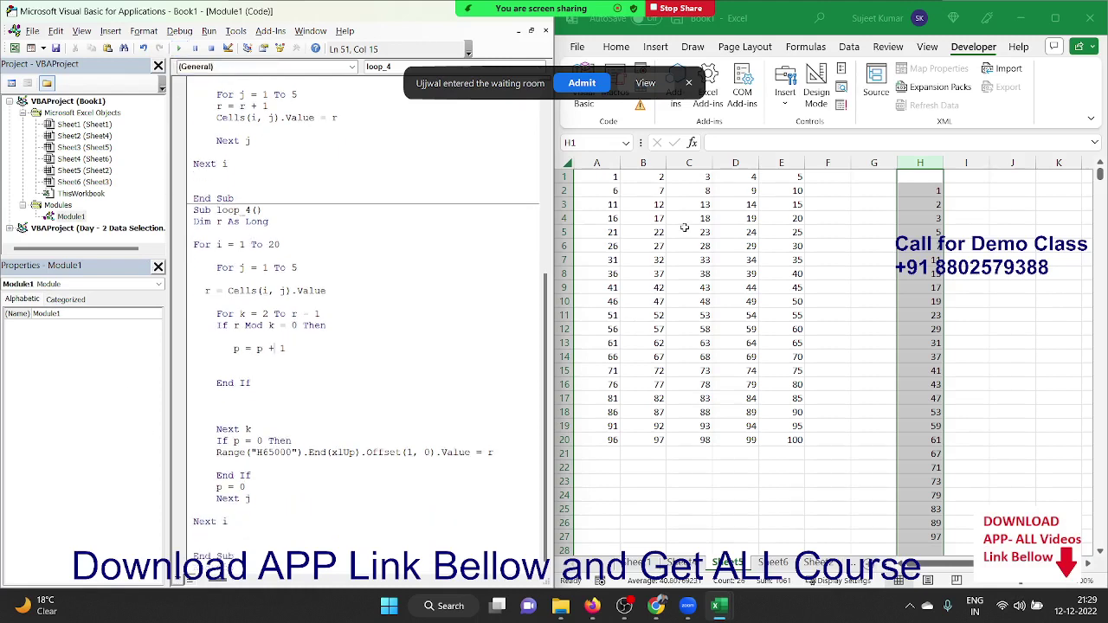
pyautogui.click(436, 327)
pyautogui.scroll(8, 437, 327)
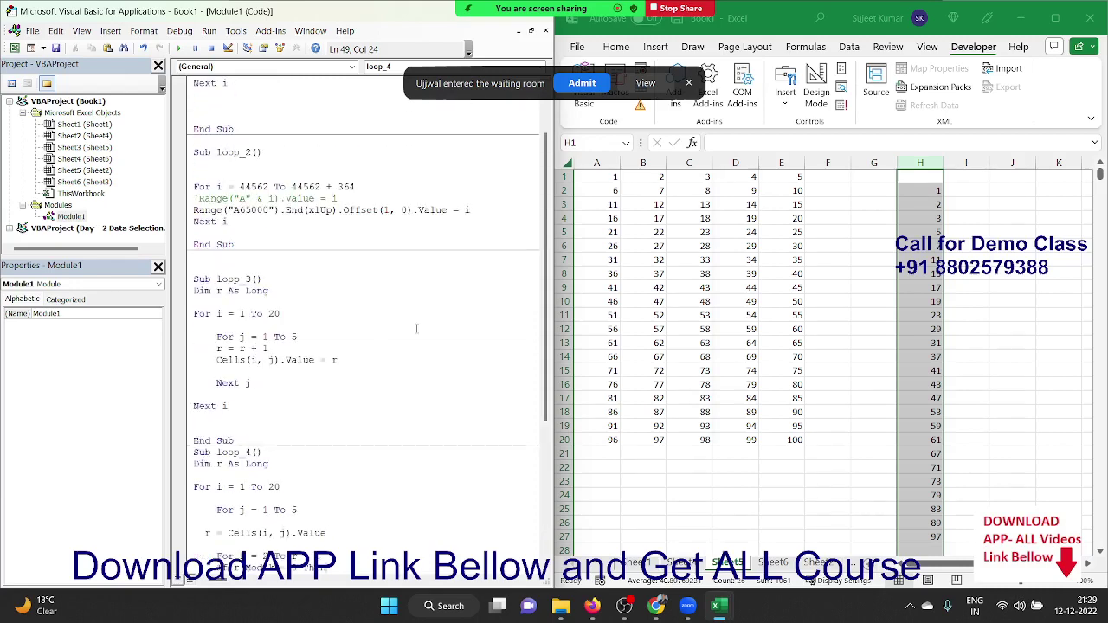
pyautogui.scroll(-9, 358, 358)
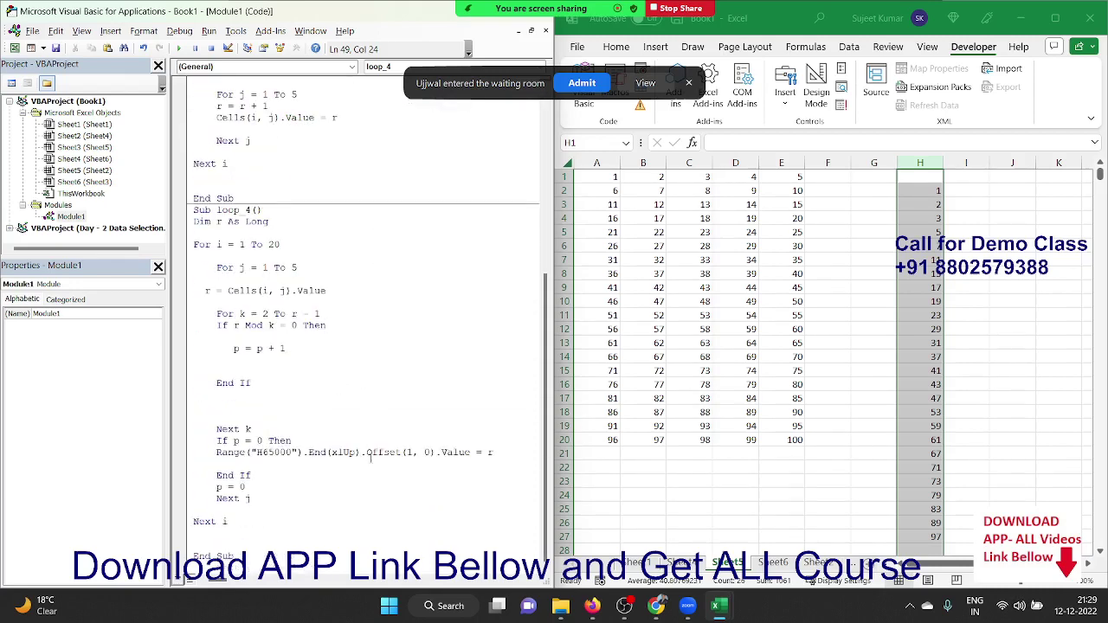
pyautogui.click(307, 348)
pyautogui.doubleClick(270, 326)
pyautogui.click(269, 325)
pyautogui.doubleClick(270, 325)
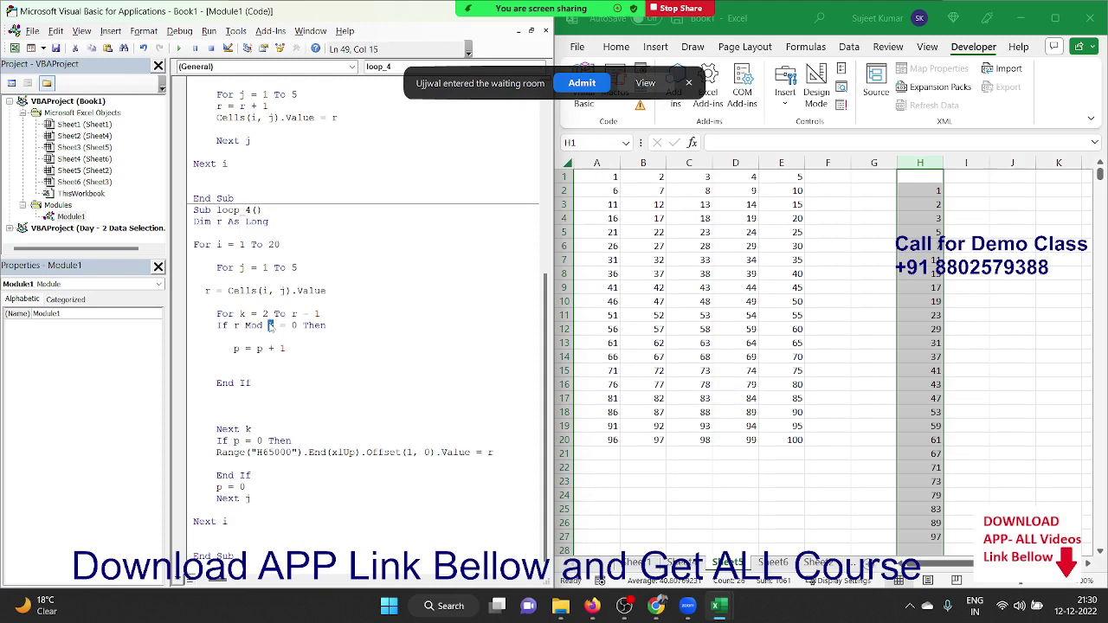
pyautogui.click(354, 407)
pyautogui.hotkey('ctrl', 'a')
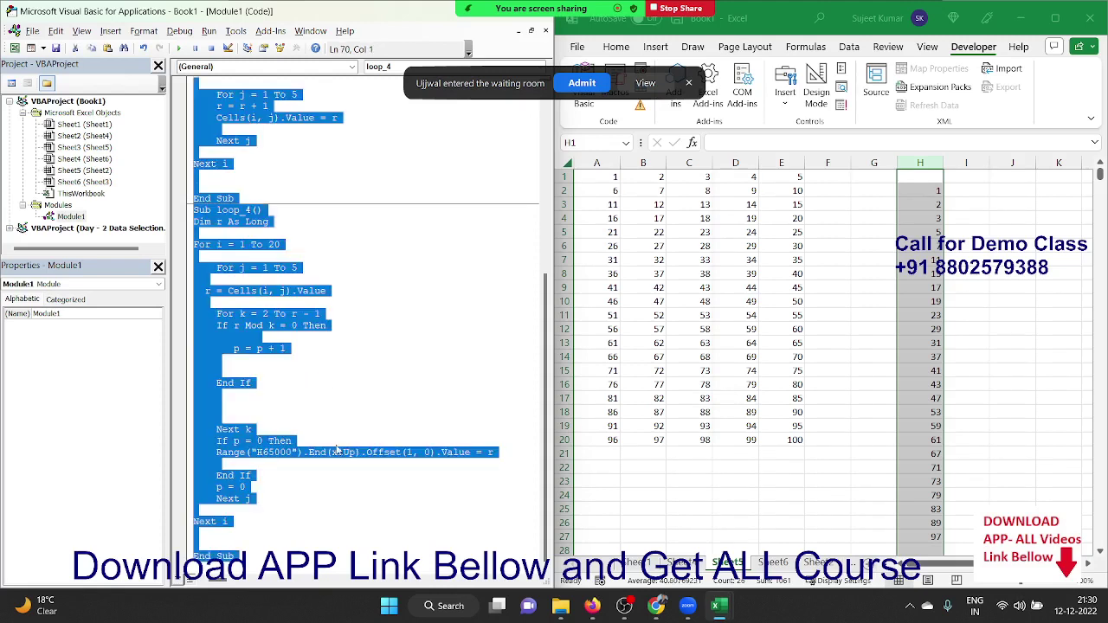
pyautogui.click(656, 606)
pyautogui.click(656, 606)
pyautogui.click(656, 606)
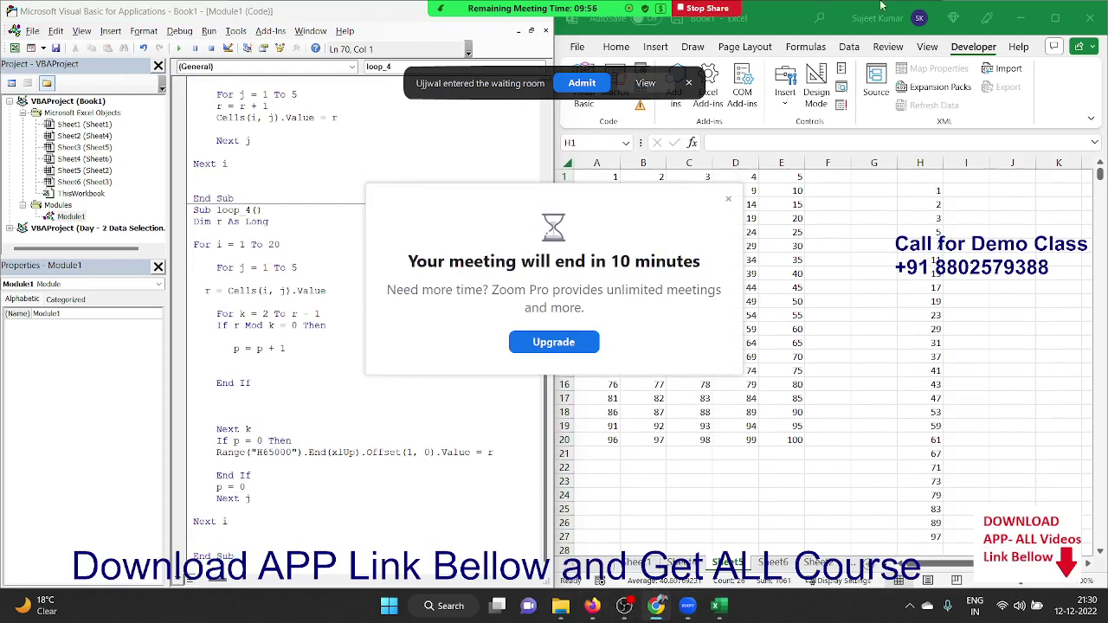
pyautogui.moveTo(554, 8)
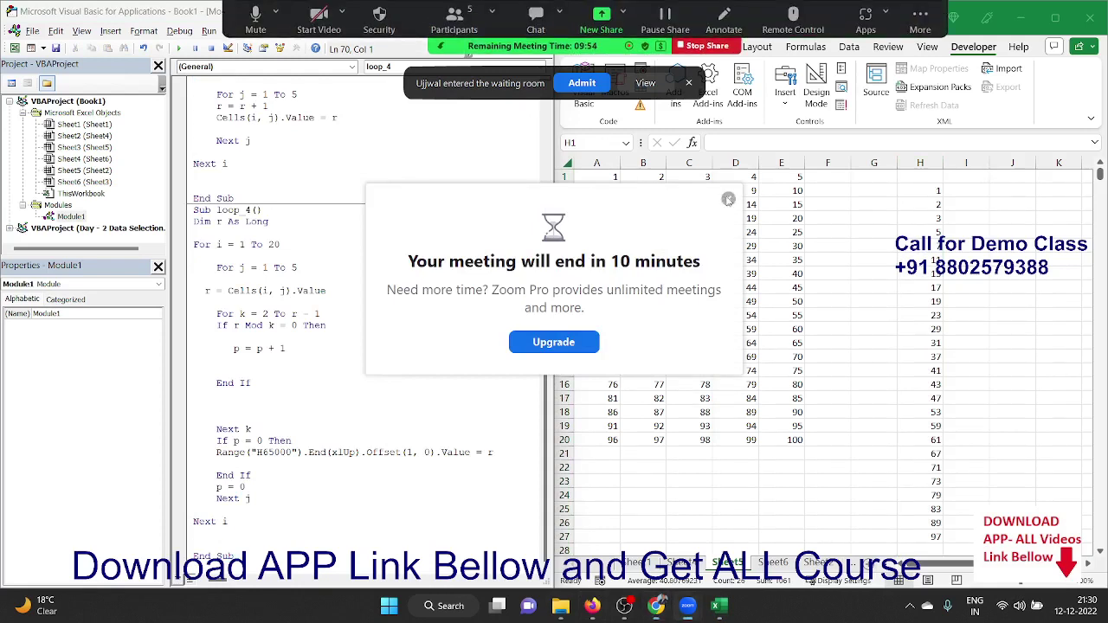
# Dismiss the notice and end the current Zoom meeting for all participants.
pyautogui.click(728, 200)
pyautogui.click(920, 15)
pyautogui.click(855, 275)
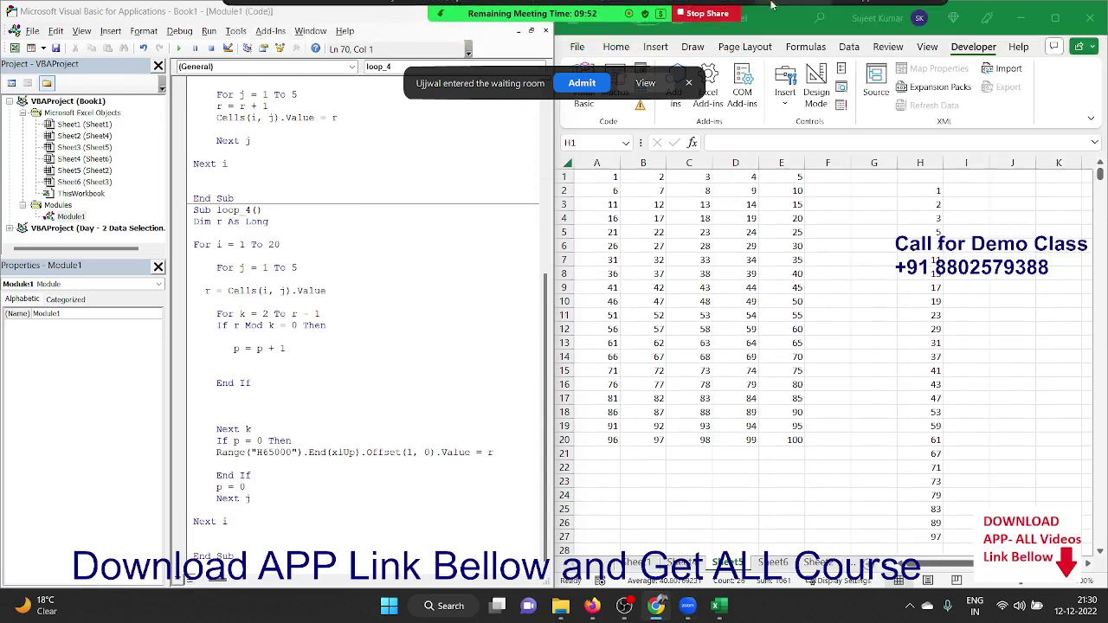
pyautogui.click(920, 14)
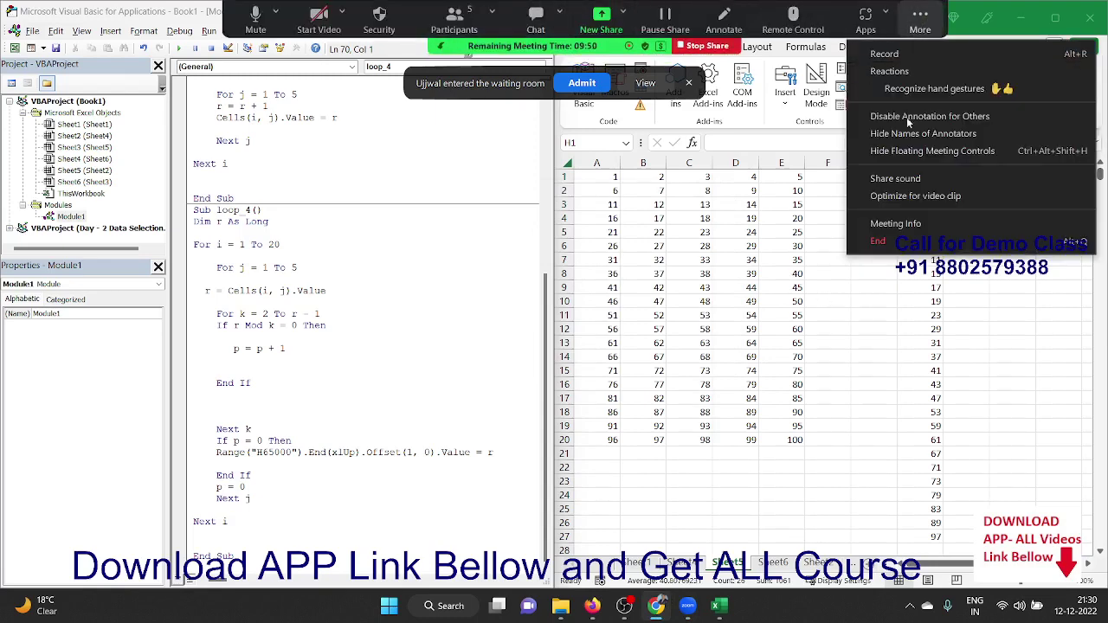
pyautogui.click(921, 242)
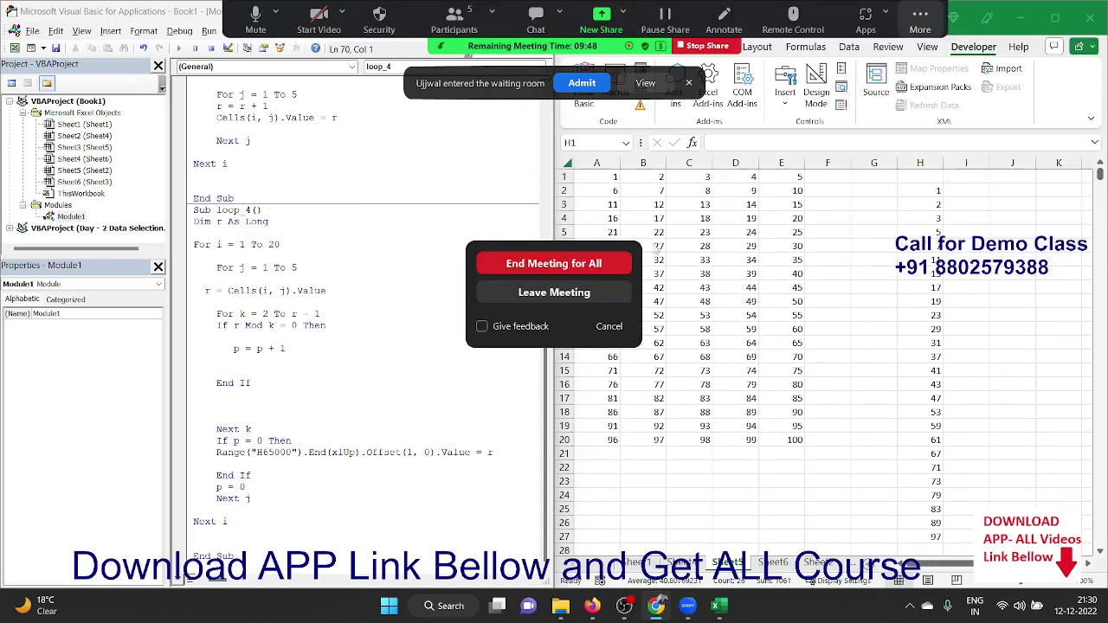
pyautogui.click(599, 260)
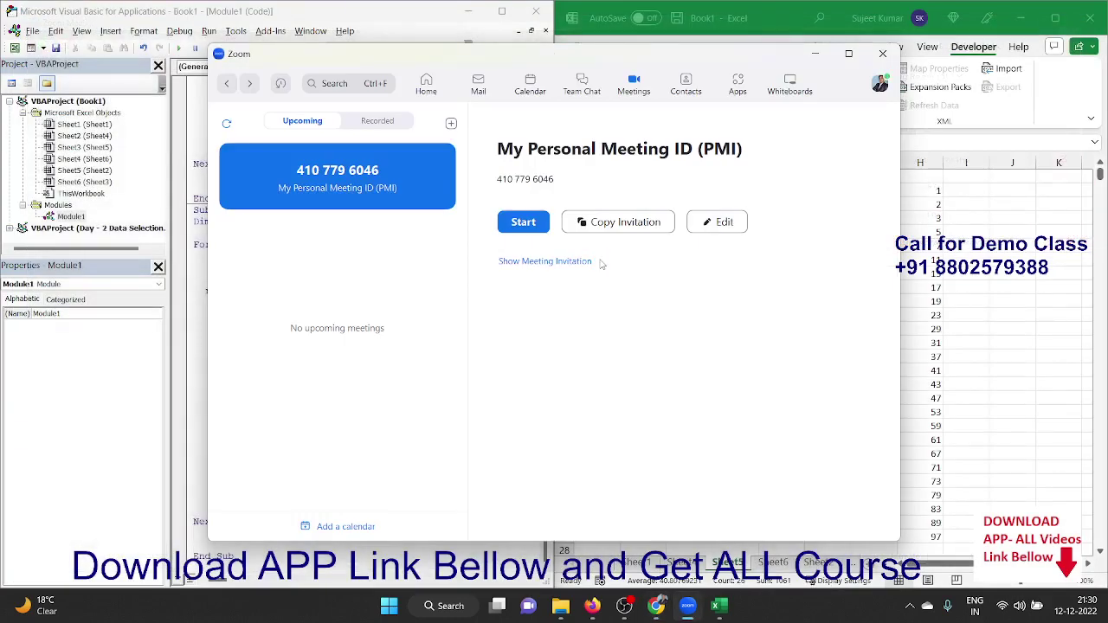
# Start a new meeting in the personal meeting room and dismiss the waiting-room notice.
pyautogui.click(1016, 279)
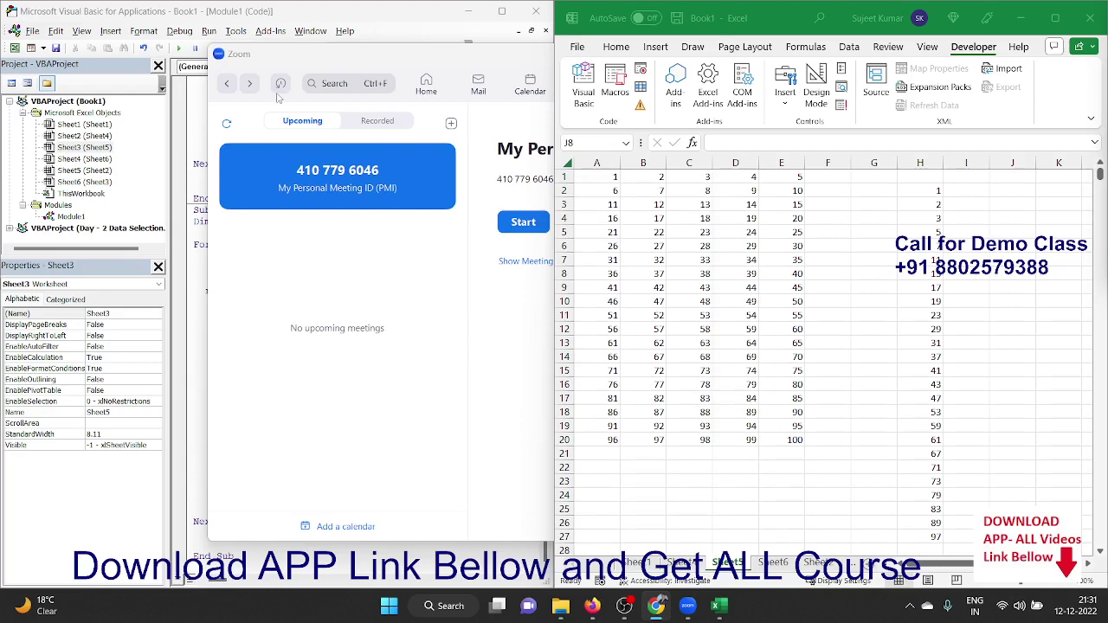
pyautogui.click(293, 59)
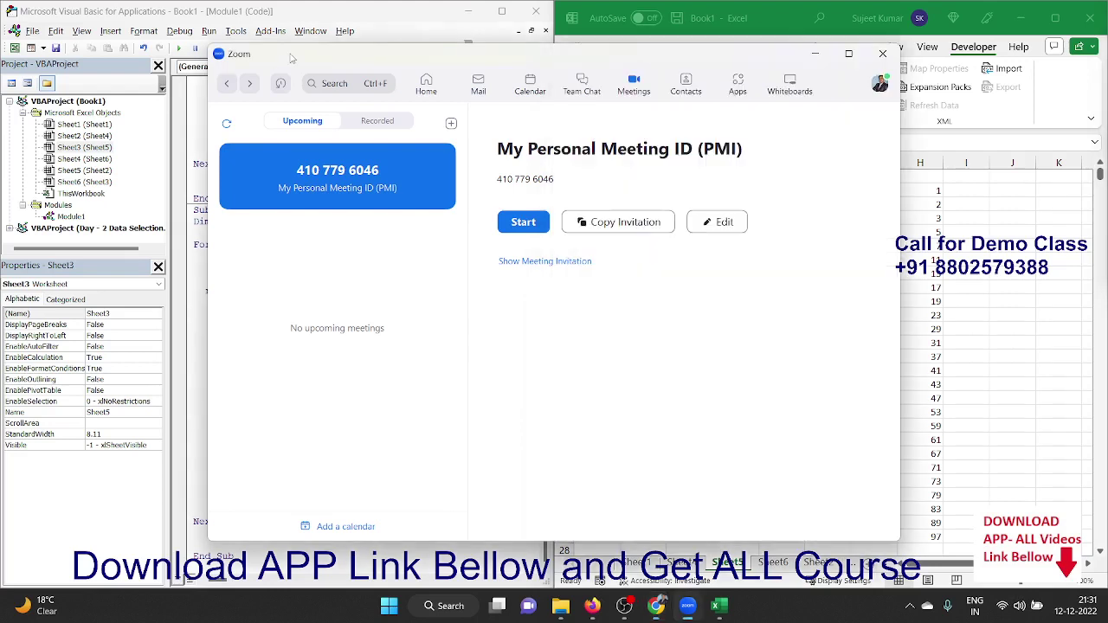
pyautogui.click(544, 224)
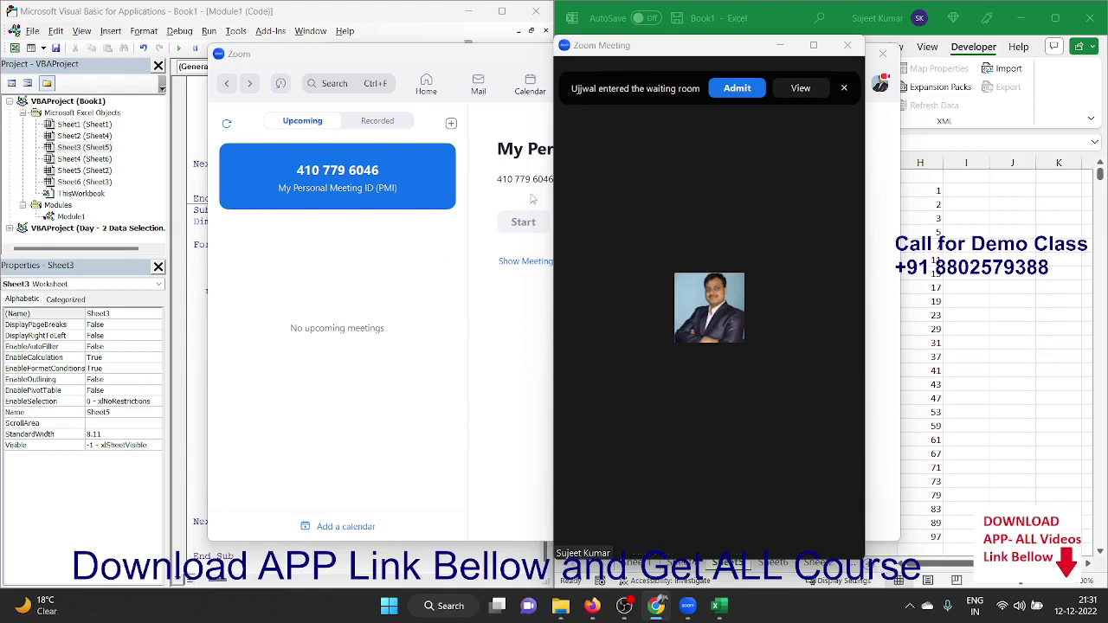
pyautogui.click(736, 88)
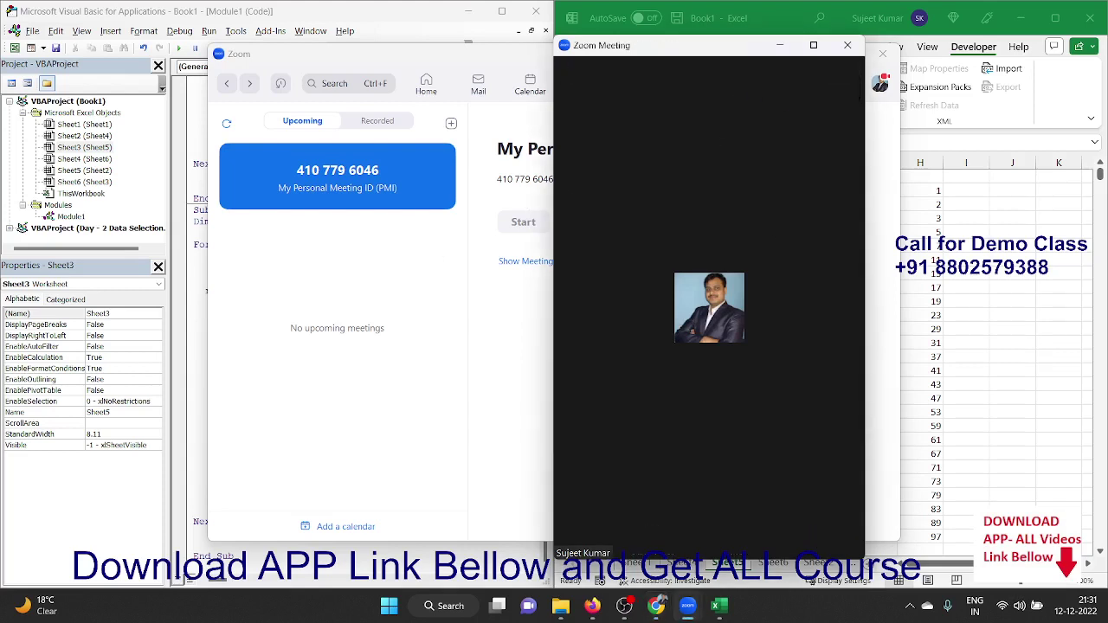